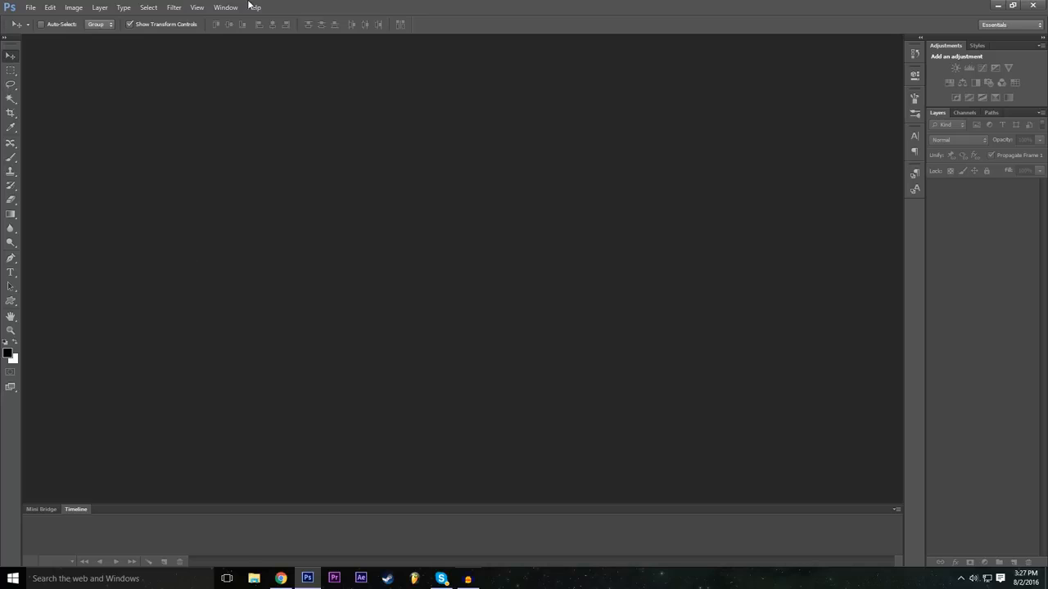
# Step: Set the workspace to Essentials (Default)
pyautogui.click(233, 8)
pyautogui.moveTo(247, 31)
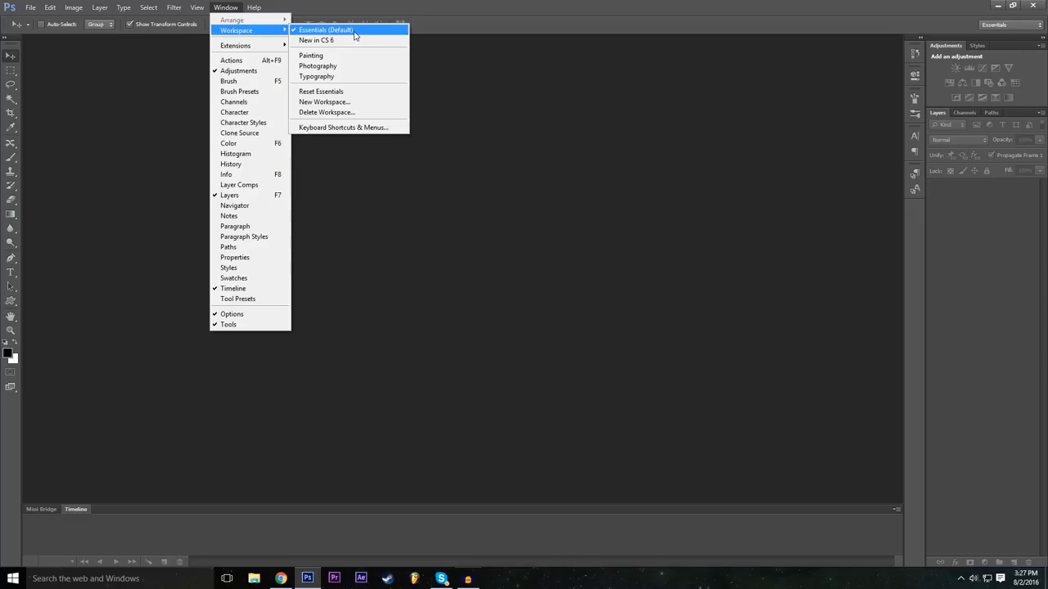
pyautogui.click(353, 30)
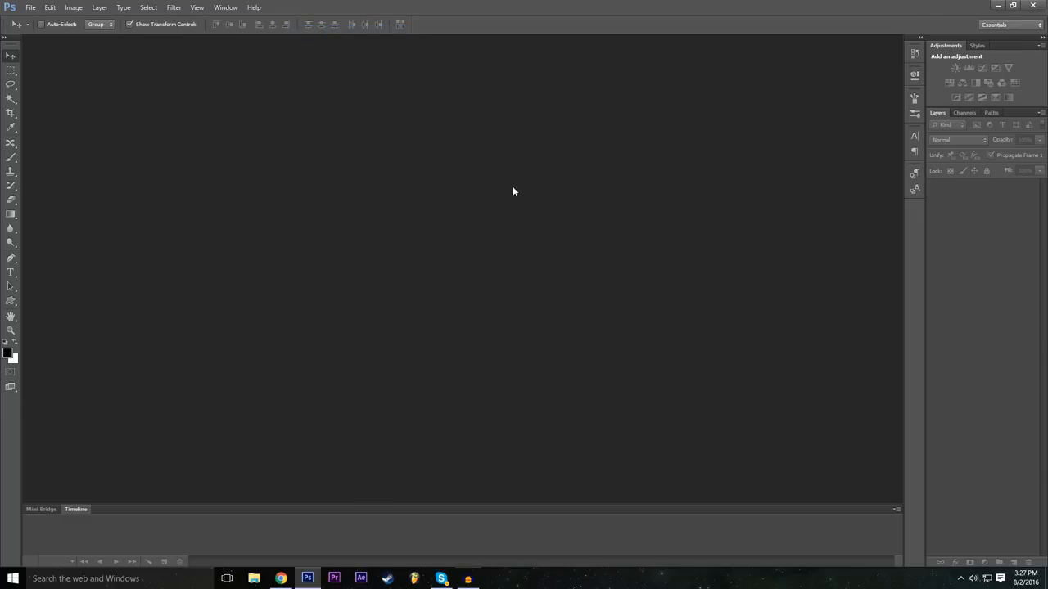
# Step: Start a new document named Example and collapse the advanced settings
pyautogui.click(28, 7)
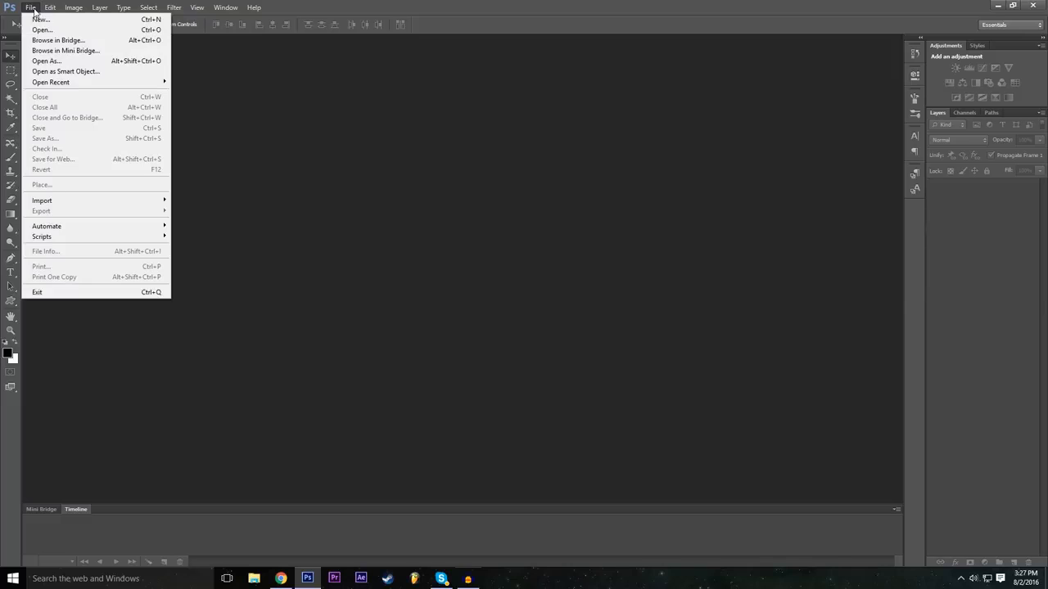
pyautogui.click(38, 20)
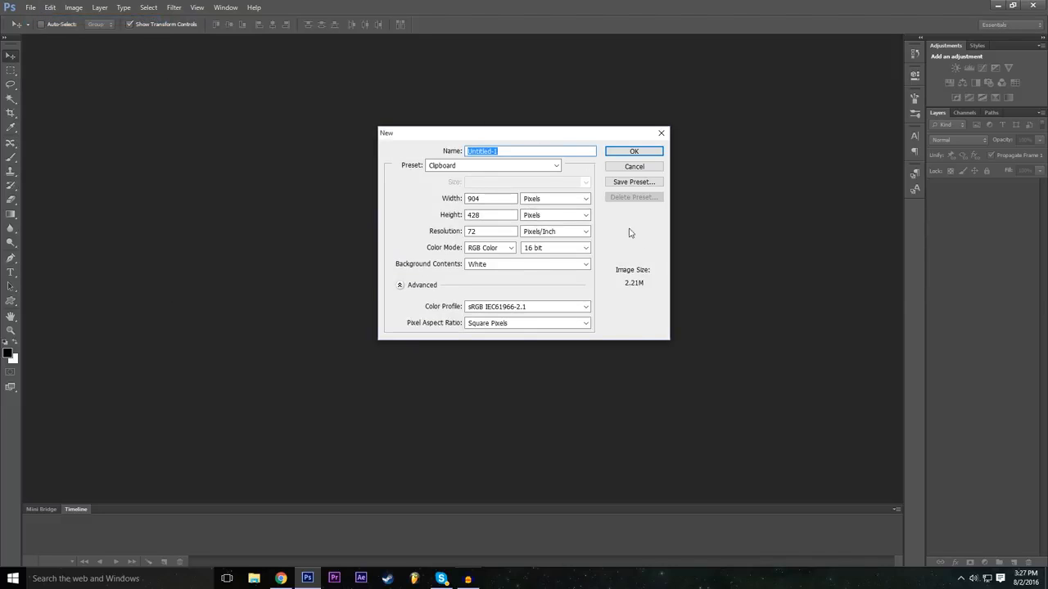
pyautogui.click(399, 285)
pyautogui.click(519, 151)
pyautogui.moveTo(519, 151); pyautogui.dragTo(409, 157)
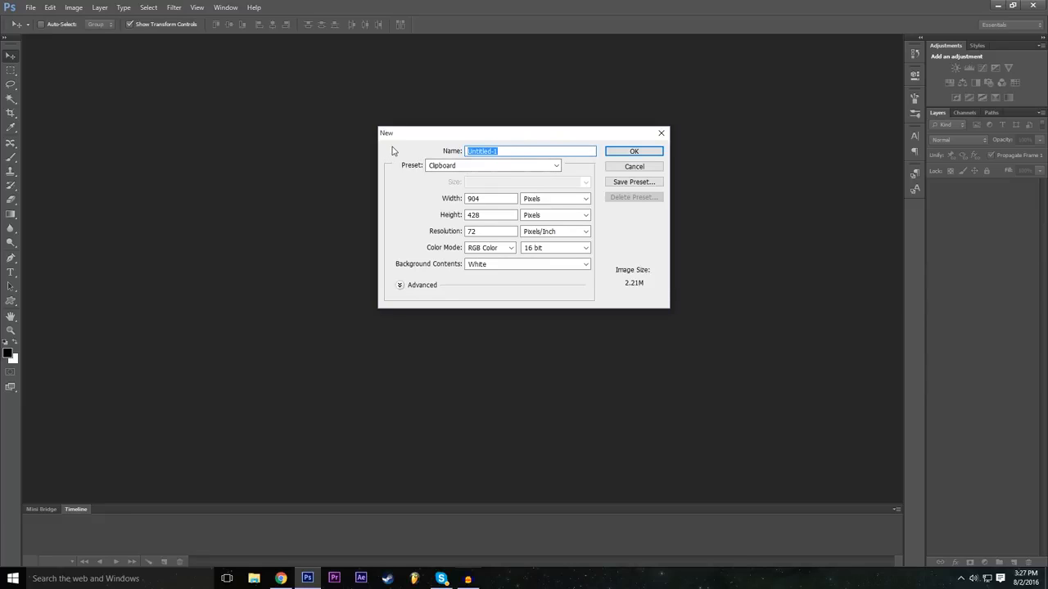
pyautogui.write('Example')
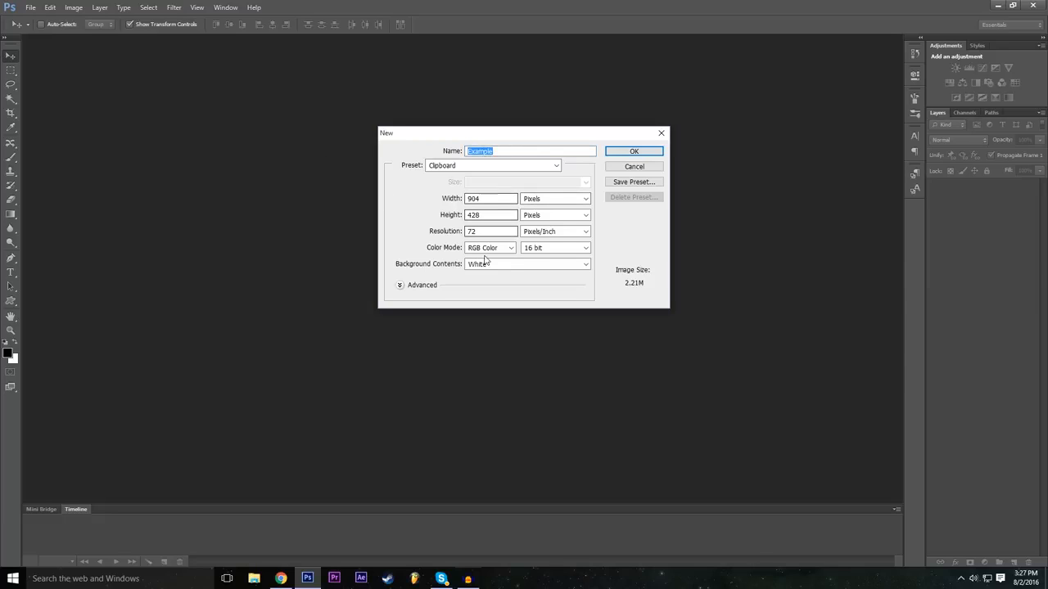
# Step: Set the new document's width to 1920 pixels
pyautogui.click(497, 200)
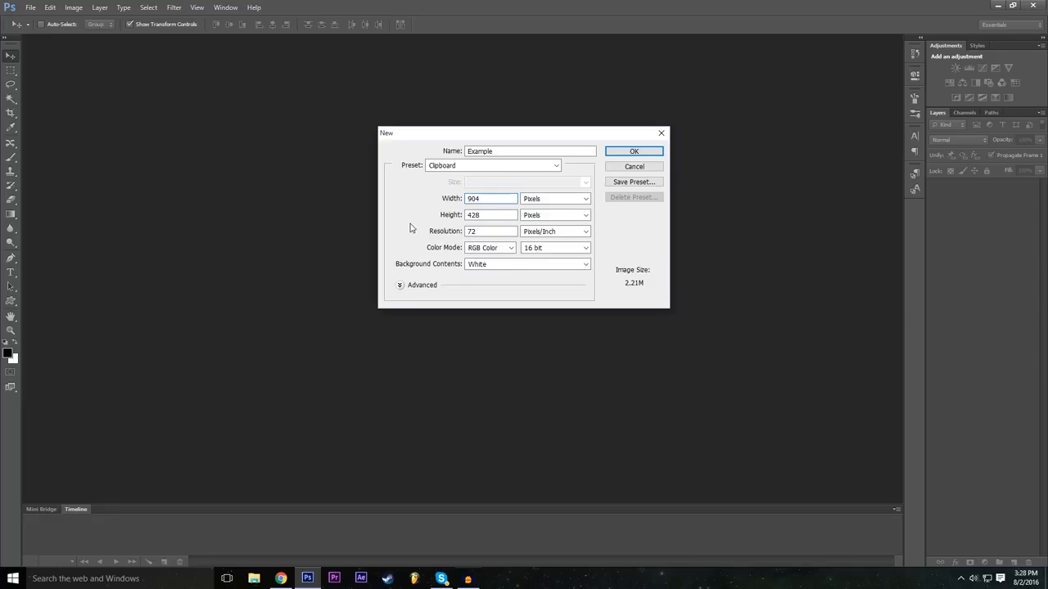
pyautogui.doubleClick(484, 199)
pyautogui.press('BackSpace')
pyautogui.write('1920')
pyautogui.doubleClick(480, 202)
# Step: Set the new document's height to 1080 pixels
pyautogui.doubleClick(492, 216)
pyautogui.click(481, 212)
pyautogui.write('1')
pyautogui.press('BackSpace')
pyautogui.press('BackSpace')
pyautogui.press('BackSpace')
pyautogui.press('BackSpace')
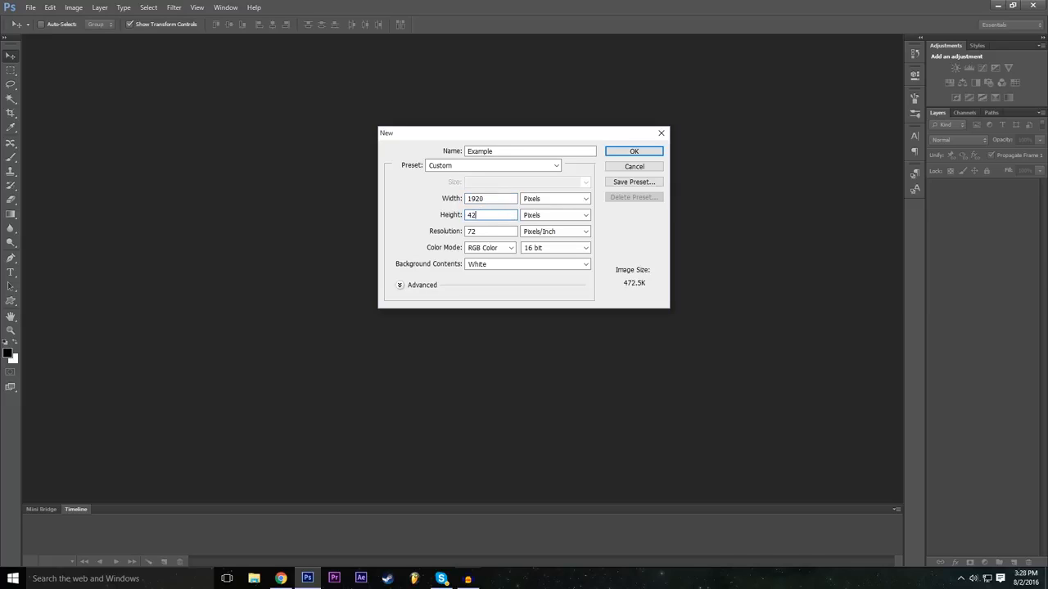
pyautogui.write('1080')
pyautogui.doubleClick(489, 215)
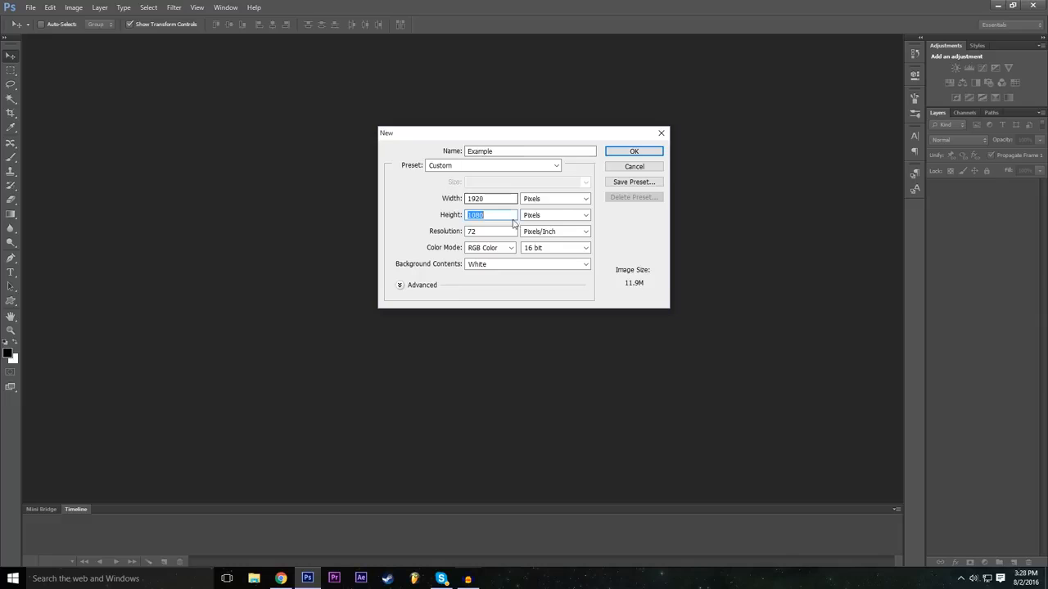
# Step: Review the available units for width, height and resolution, keeping Pixels for width and height
pyautogui.click(557, 201)
pyautogui.click(559, 202)
pyautogui.click(560, 232)
pyautogui.click(561, 233)
pyautogui.click(557, 202)
pyautogui.click(554, 203)
pyautogui.press('Tab')
pyautogui.click(552, 202)
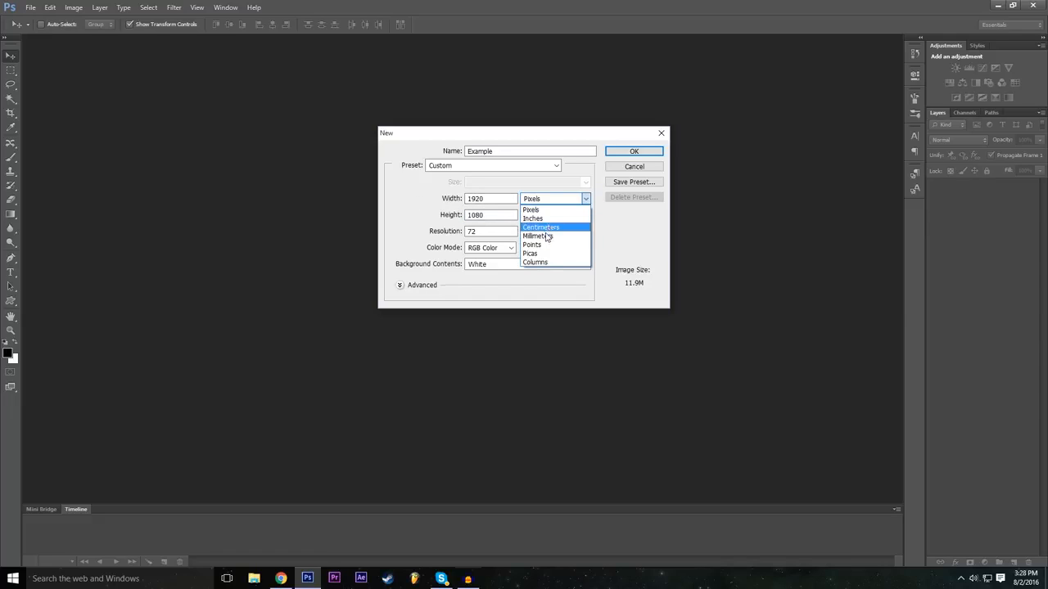
pyautogui.click(540, 210)
pyautogui.click(543, 216)
pyautogui.click(543, 215)
pyautogui.click(542, 216)
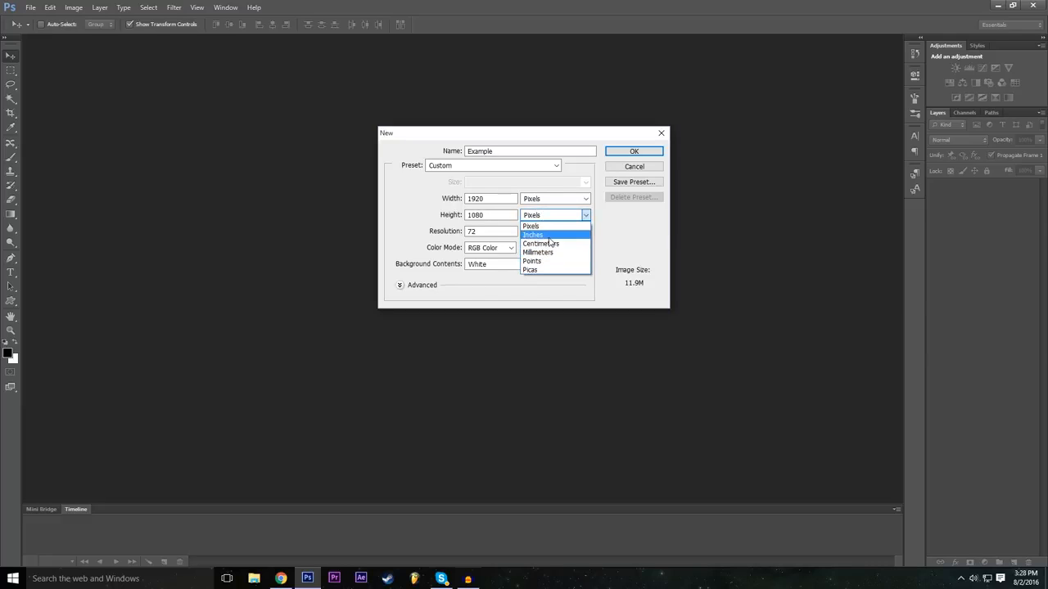
pyautogui.click(421, 211)
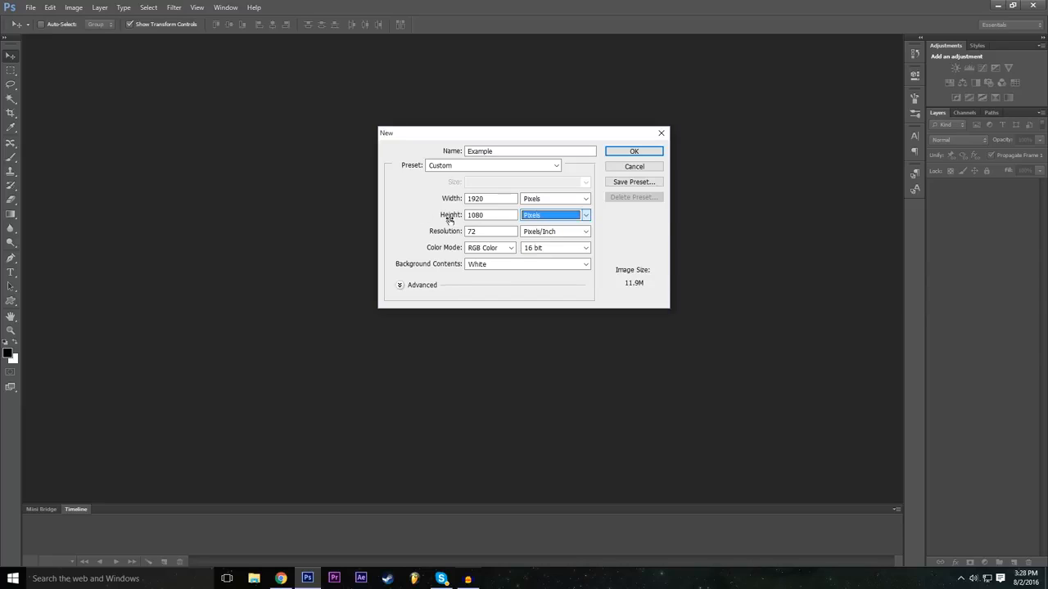
pyautogui.click(412, 211)
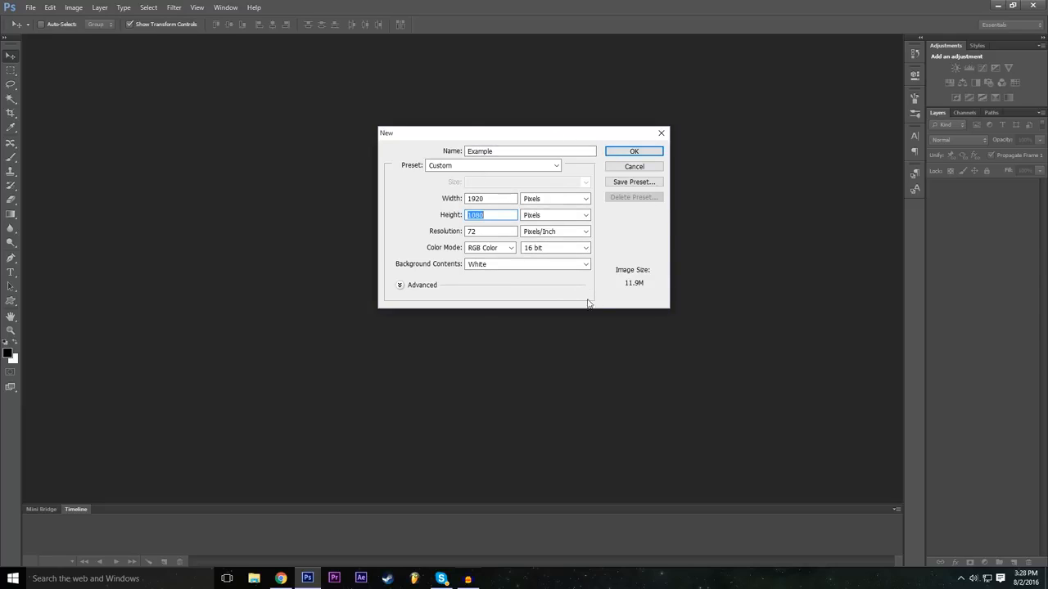
# Step: Choose 16 bit as the colour depth and create the document
pyautogui.click(536, 248)
pyautogui.click(435, 254)
pyautogui.click(558, 249)
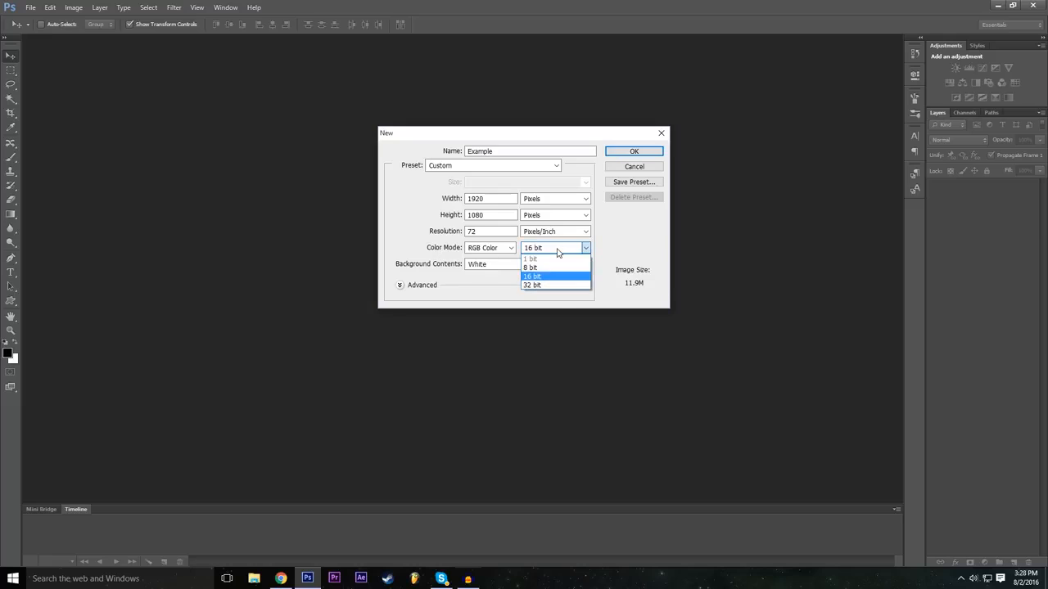
pyautogui.click(541, 277)
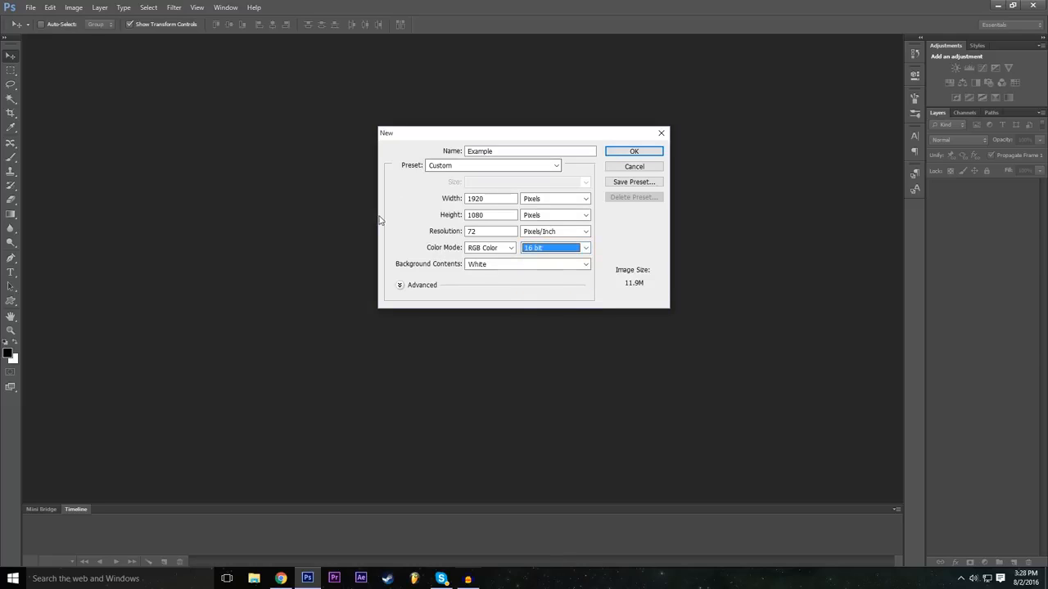
pyautogui.click(634, 152)
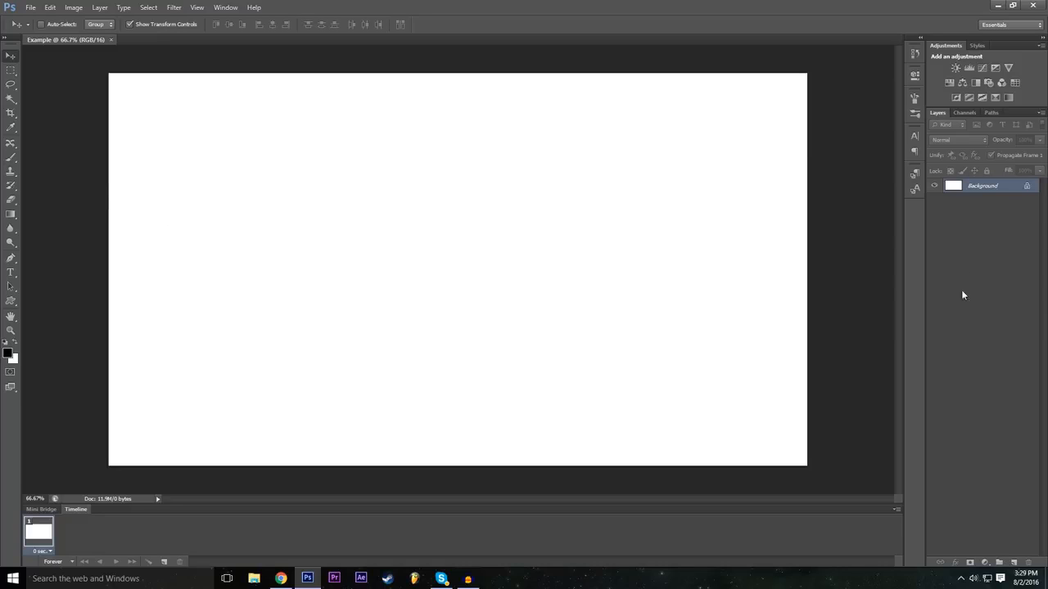
# Step: Start converting the locked background into an editable layer and name it Background
pyautogui.doubleClick(1027, 188)
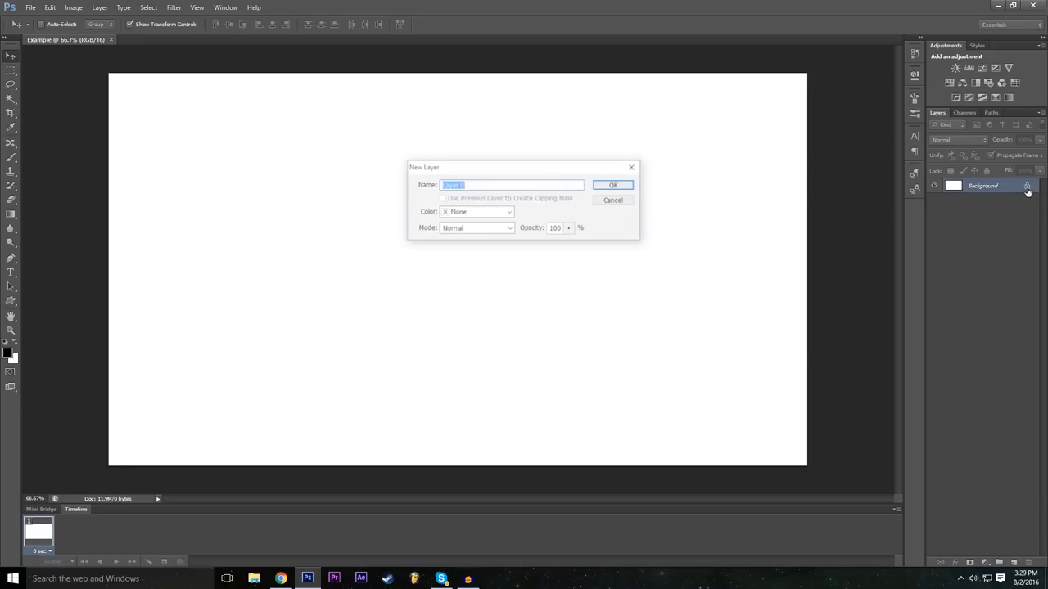
pyautogui.click(510, 186)
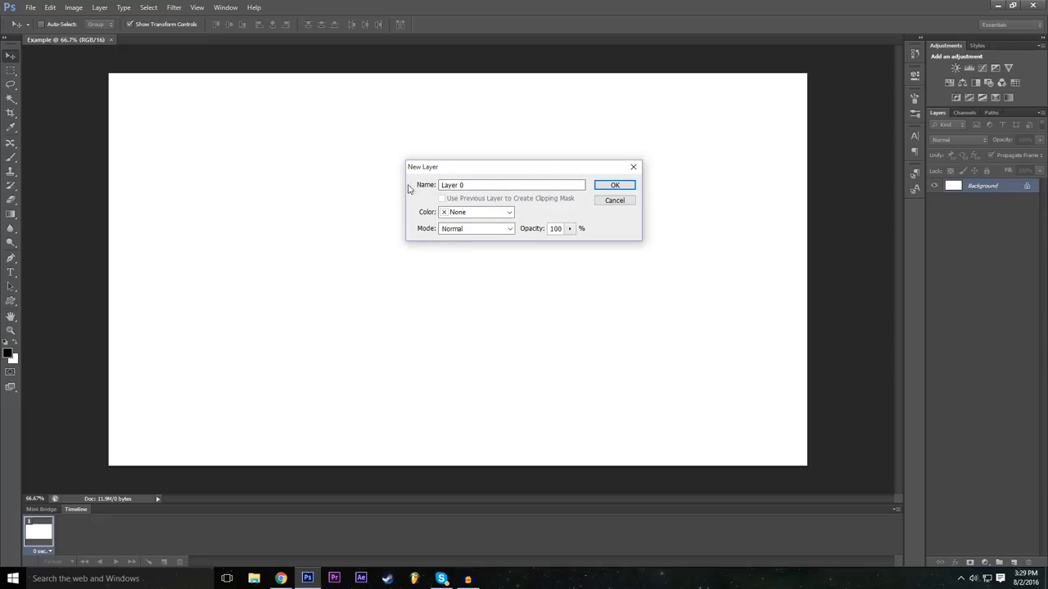
pyautogui.doubleClick(504, 184)
pyautogui.write('Background')
# Step: Set the layer's colour label to Red and complete the conversion to an editable layer
pyautogui.click(507, 212)
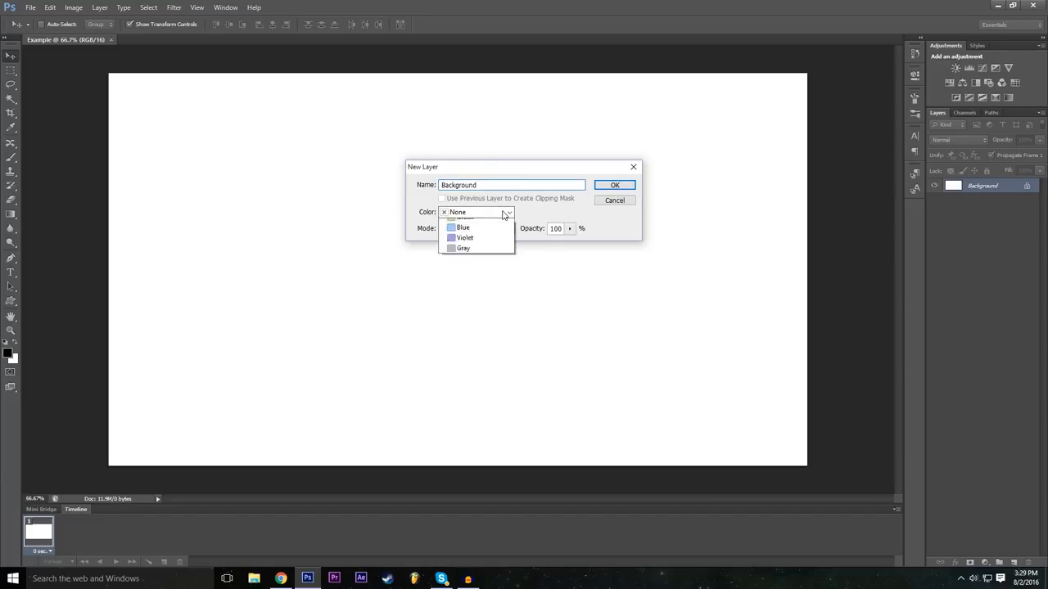
pyautogui.click(503, 213)
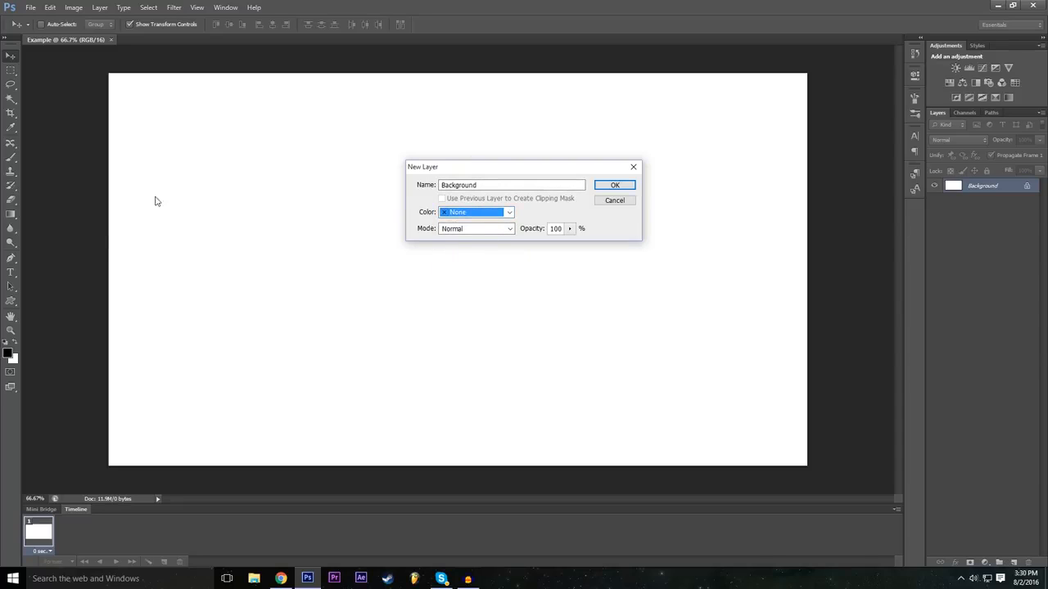
pyautogui.click(469, 212)
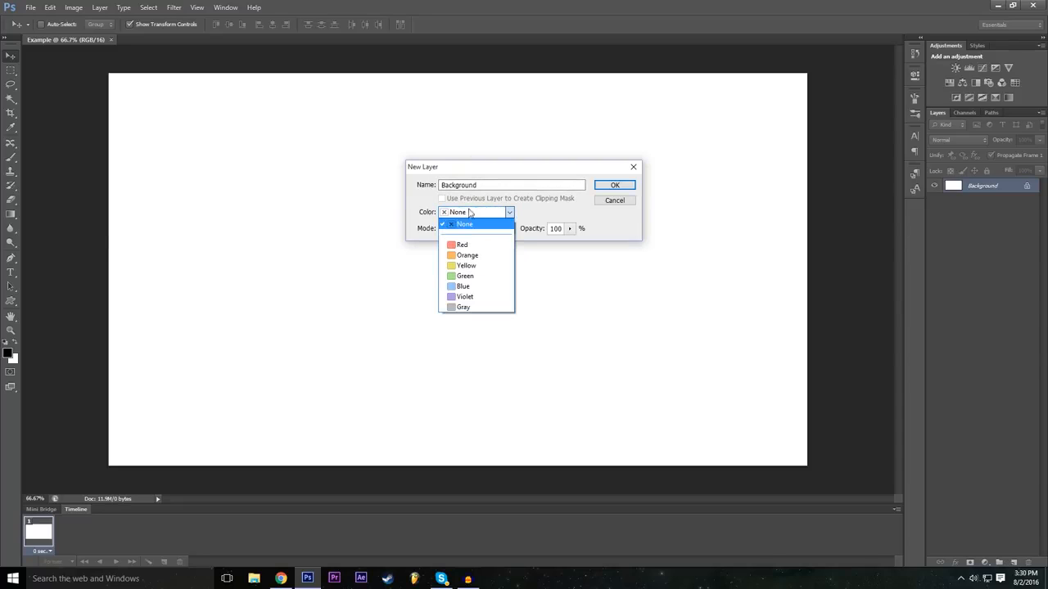
pyautogui.click(482, 256)
pyautogui.click(484, 214)
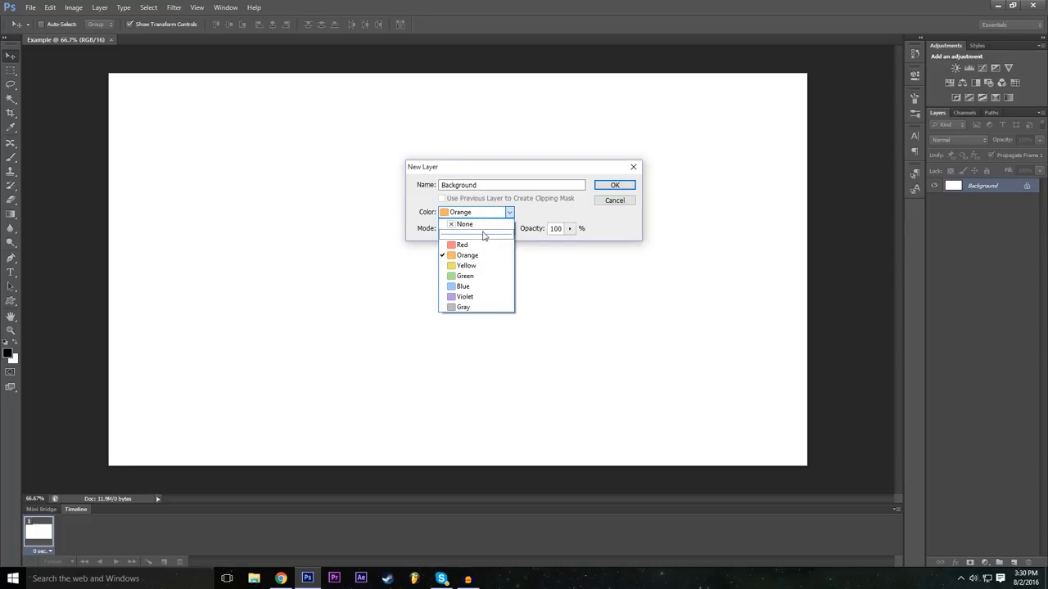
pyautogui.click(480, 255)
pyautogui.click(485, 214)
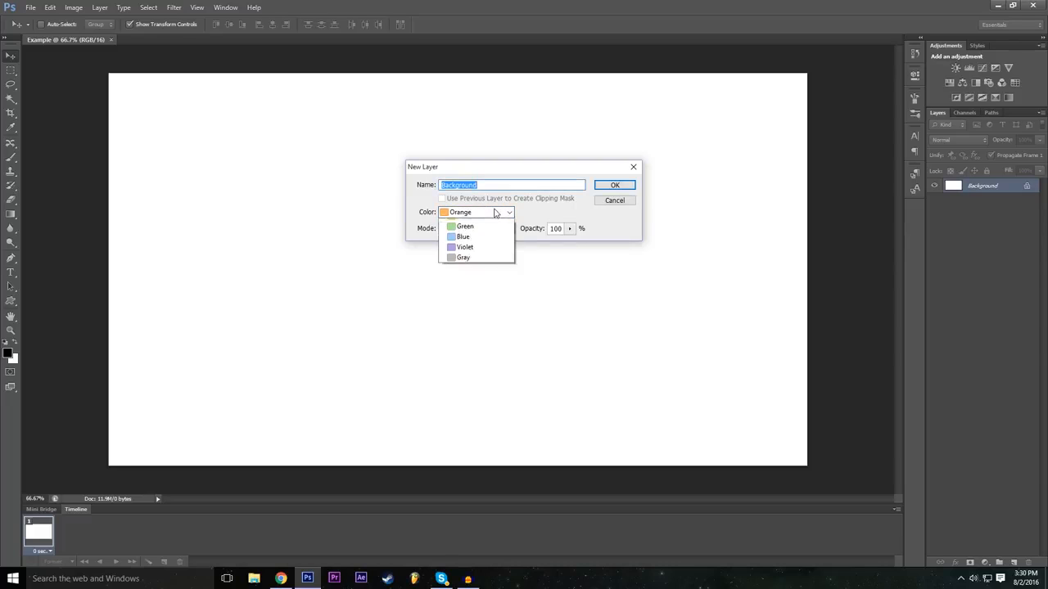
pyautogui.click(479, 245)
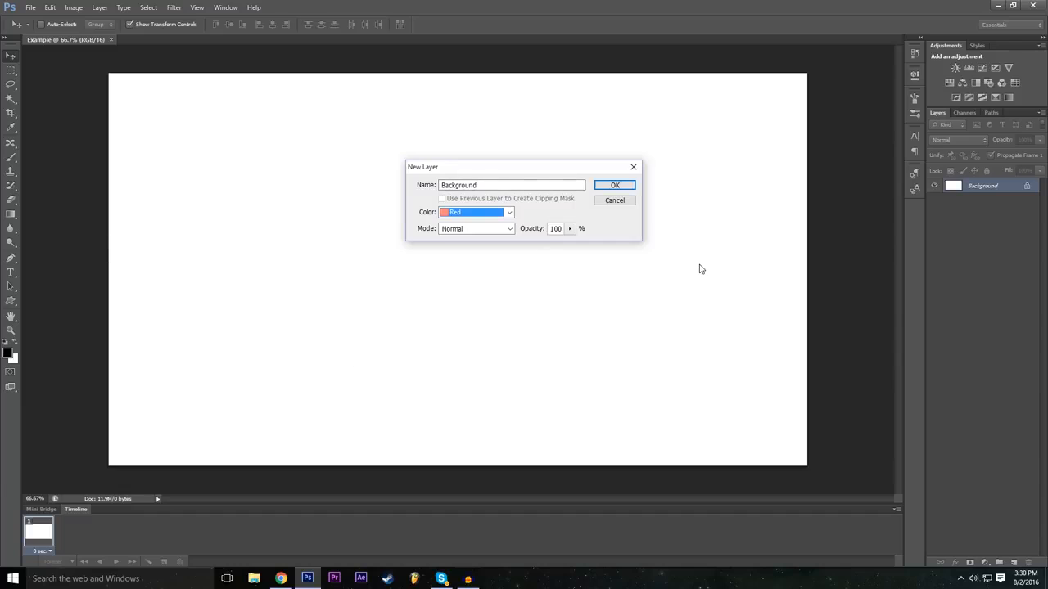
pyautogui.click(476, 214)
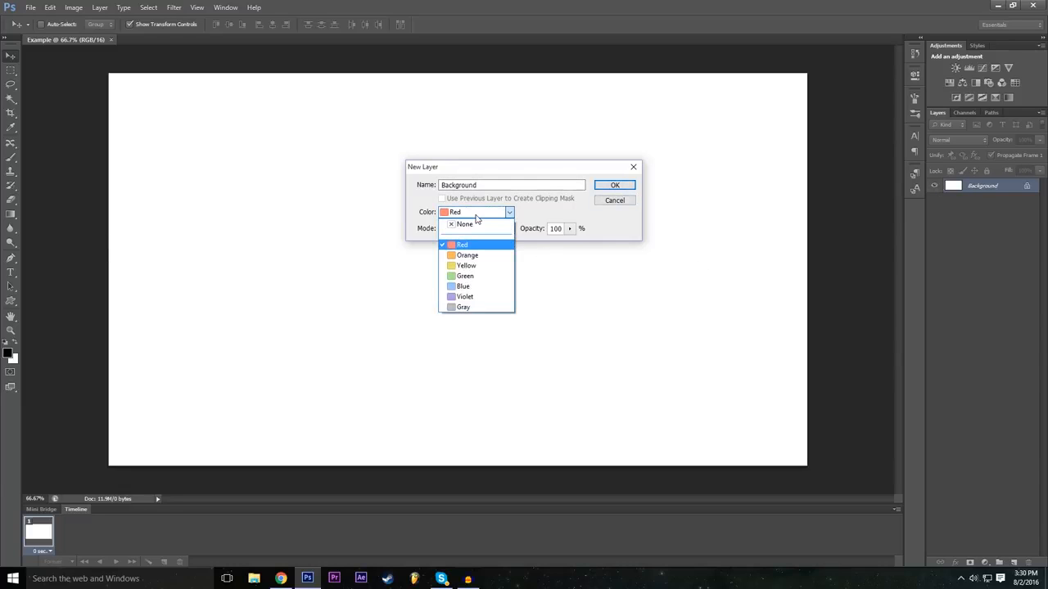
pyautogui.click(500, 216)
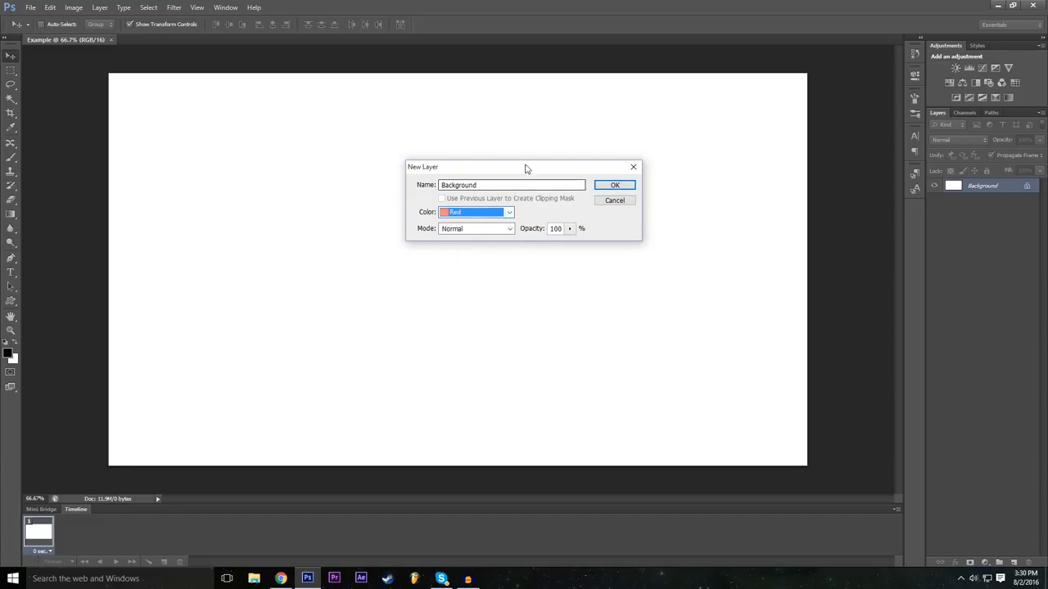
pyautogui.click(614, 186)
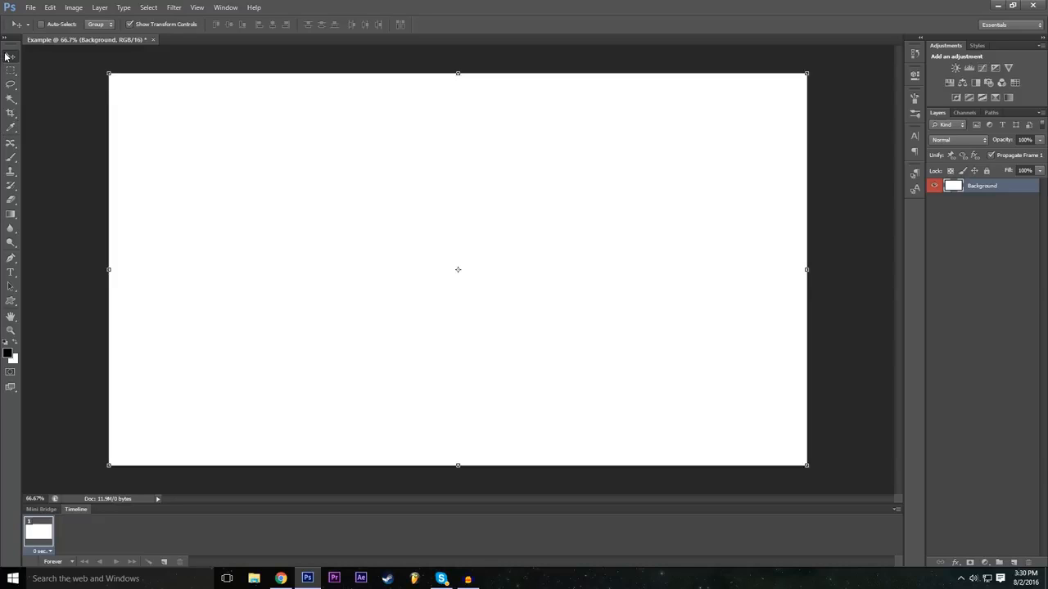
# Step: Select the Background layer and move it freely around the canvas, partly beyond its edges
pyautogui.click(959, 237)
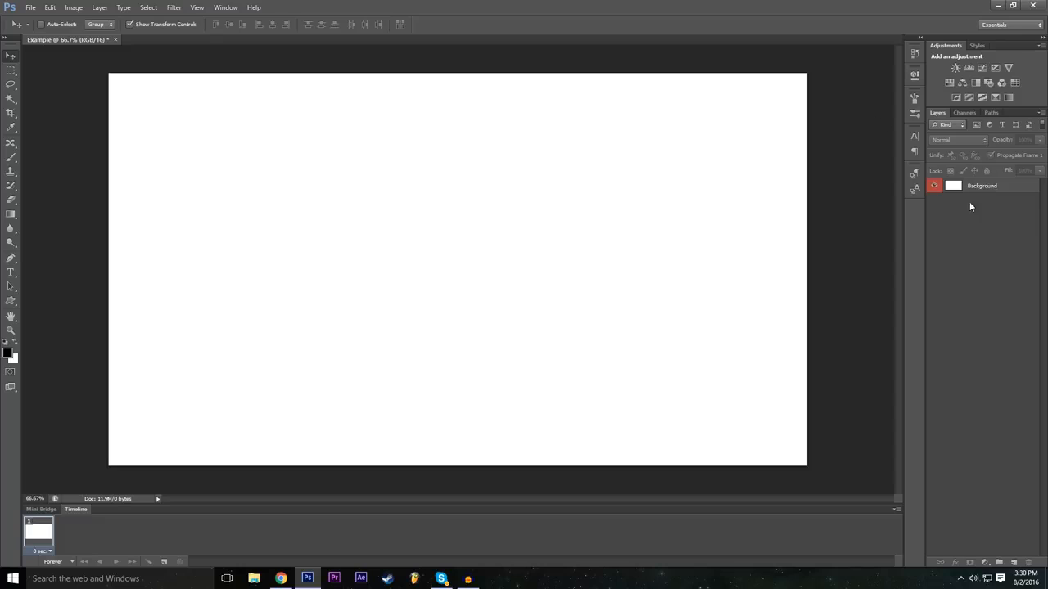
pyautogui.click(985, 189)
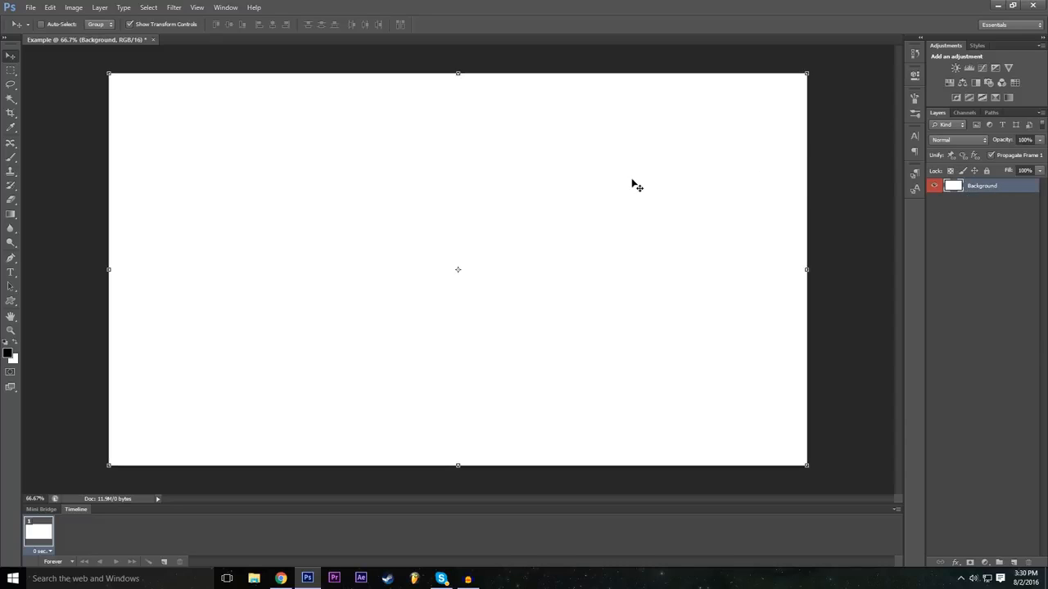
pyautogui.moveTo(302, 168); pyautogui.dragTo(245, 267)
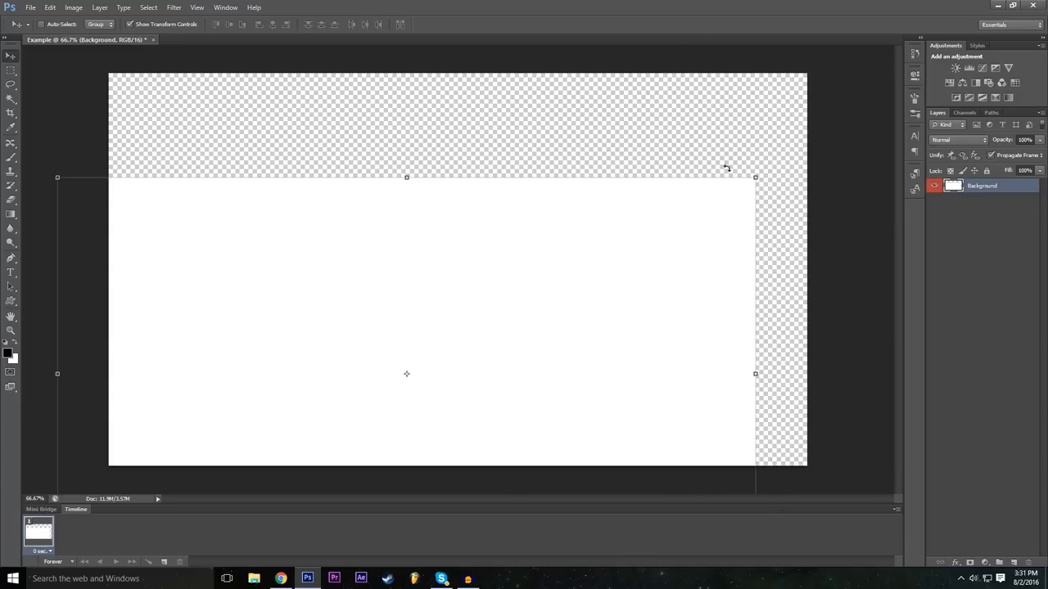
pyautogui.moveTo(557, 315); pyautogui.dragTo(663, 235)
# Step: Undo the moves of the Background layer
pyautogui.click(50, 8)
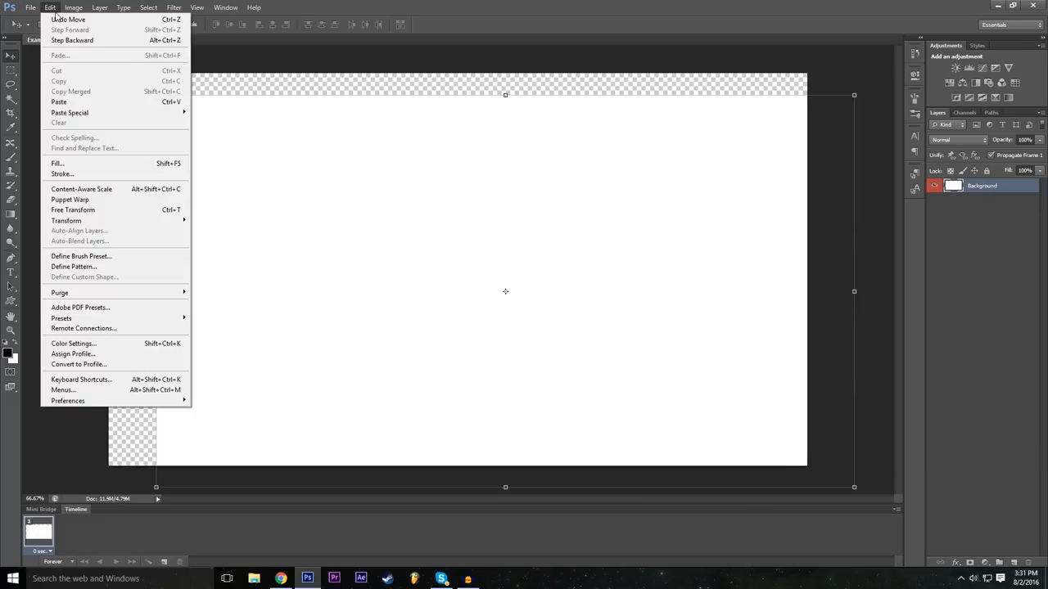
pyautogui.click(60, 22)
pyautogui.click(51, 9)
pyautogui.click(51, 9)
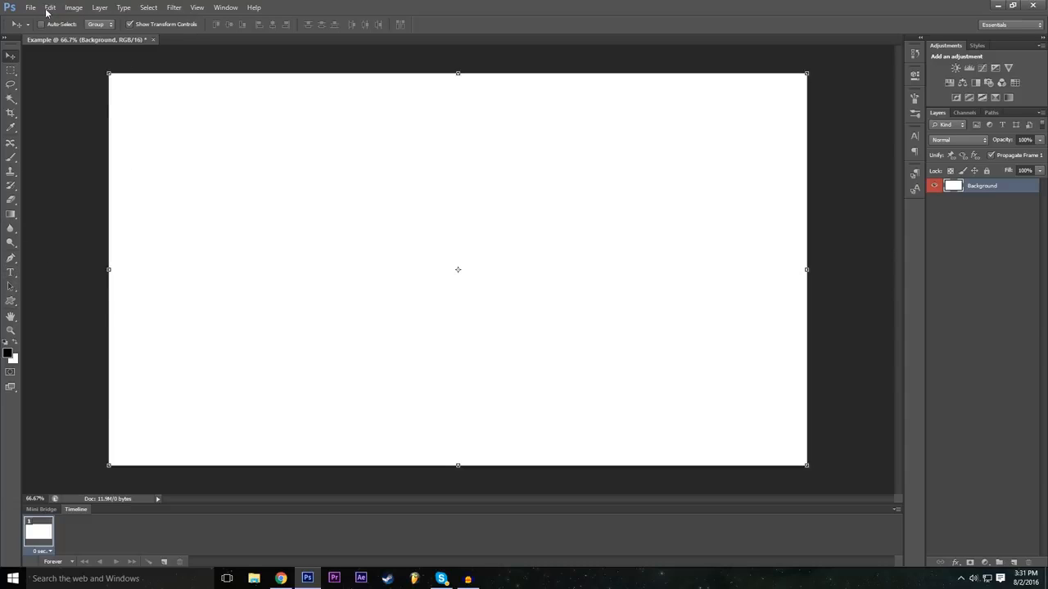
pyautogui.hotkey('ctrl', 'z')
# Step: Move the Background layer once more and step back through the history to the locked background
pyautogui.moveTo(303, 207); pyautogui.dragTo(238, 264)
pyautogui.click(535, 217)
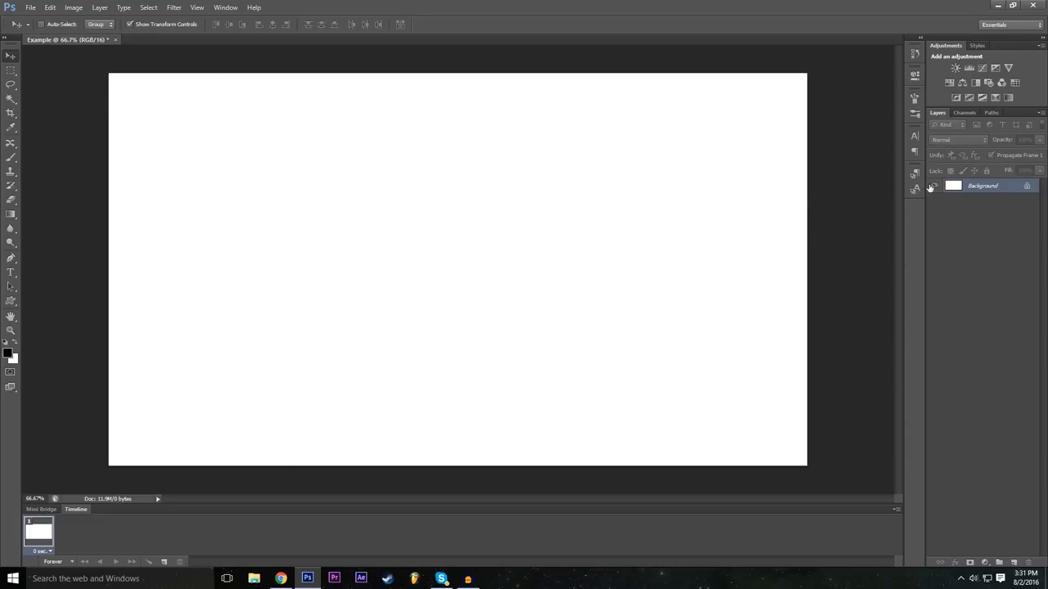
# Step: Step forward through the history to restore the unlocked, red-labelled Background layer
pyautogui.click(50, 8)
pyautogui.click(60, 30)
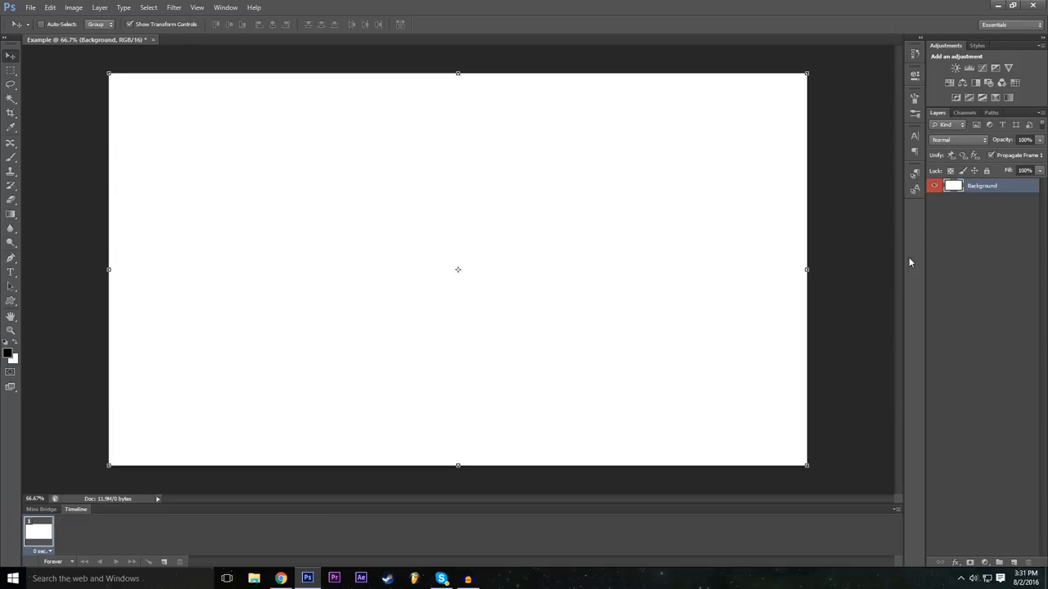
pyautogui.hotkey('ctrl', 'z')
pyautogui.click(49, 7)
pyautogui.click(59, 30)
pyautogui.click(50, 7)
pyautogui.click(51, 8)
# Step: Paint overlapping black loops across the middle of the canvas with the Brush tool
pyautogui.click(11, 156)
pyautogui.moveTo(246, 222)
pyautogui.mouseDown()
pyautogui.moveTo(439, 233)
pyautogui.moveTo(439, 331)
pyautogui.moveTo(628, 227)
pyautogui.mouseUp()
# Step: Paint further large black loops across the canvas and step back through those brush strokes
pyautogui.moveTo(577, 160)
pyautogui.mouseDown()
pyautogui.moveTo(524, 92)
pyautogui.moveTo(507, 223)
pyautogui.moveTo(304, 180)
pyautogui.mouseUp()
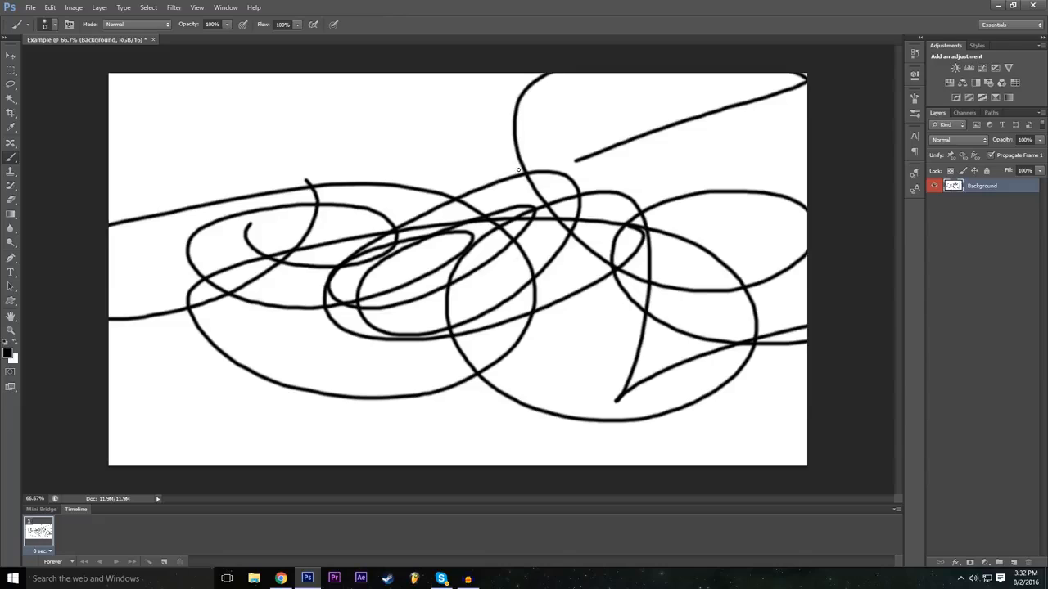
pyautogui.hotkey('ctrl', 'alt', 'z')
pyautogui.hotkey('ctrl', 'alt', 'z')
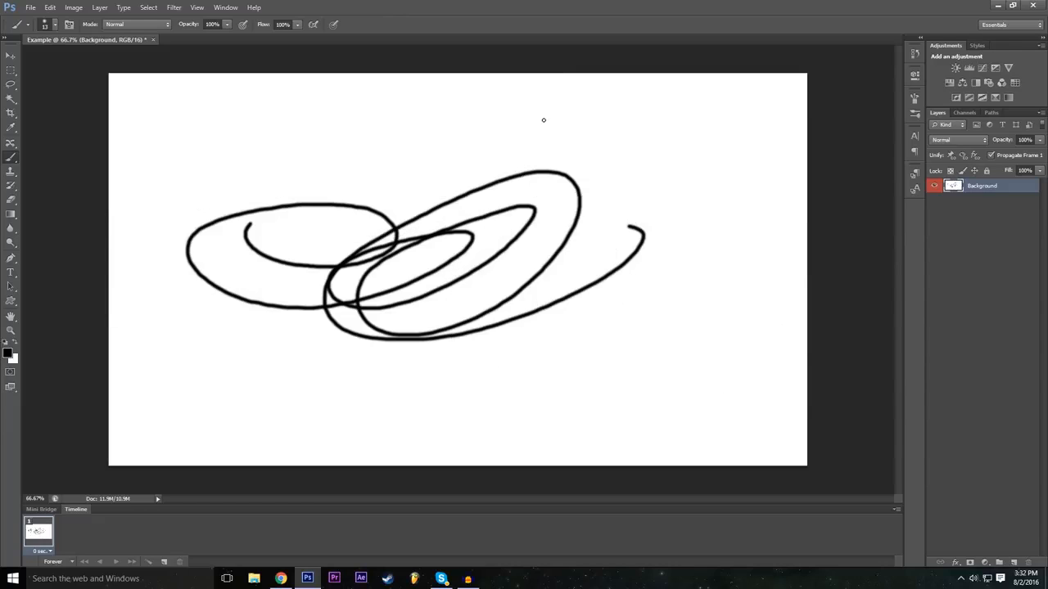
# Step: Reapply the undone brush strokes and step back through the history until the canvas is blank
pyautogui.hotkey('ctrl', 'shift', 'z')
pyautogui.hotkey('ctrl', 'shift', 'z')
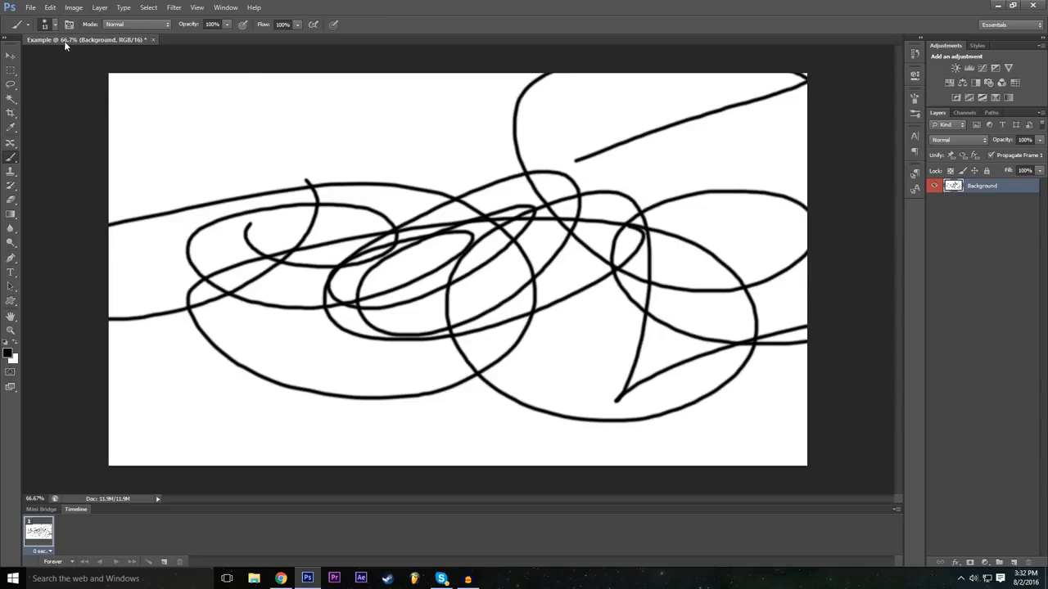
pyautogui.hotkey('ctrl', 'alt', 'z')
pyautogui.click(38, 5)
pyautogui.moveTo(49, 9)
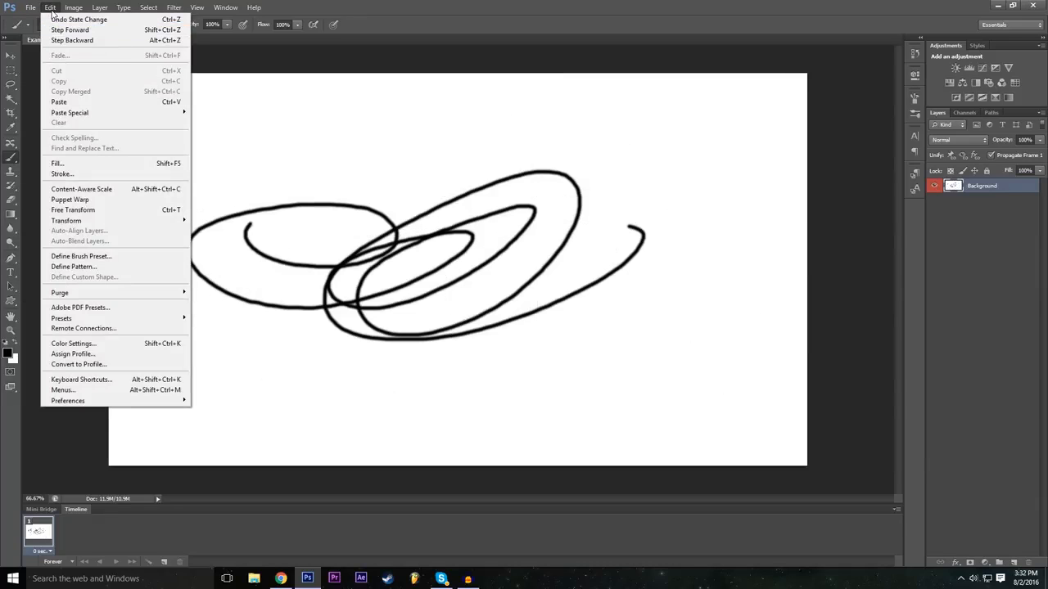
pyautogui.click(58, 42)
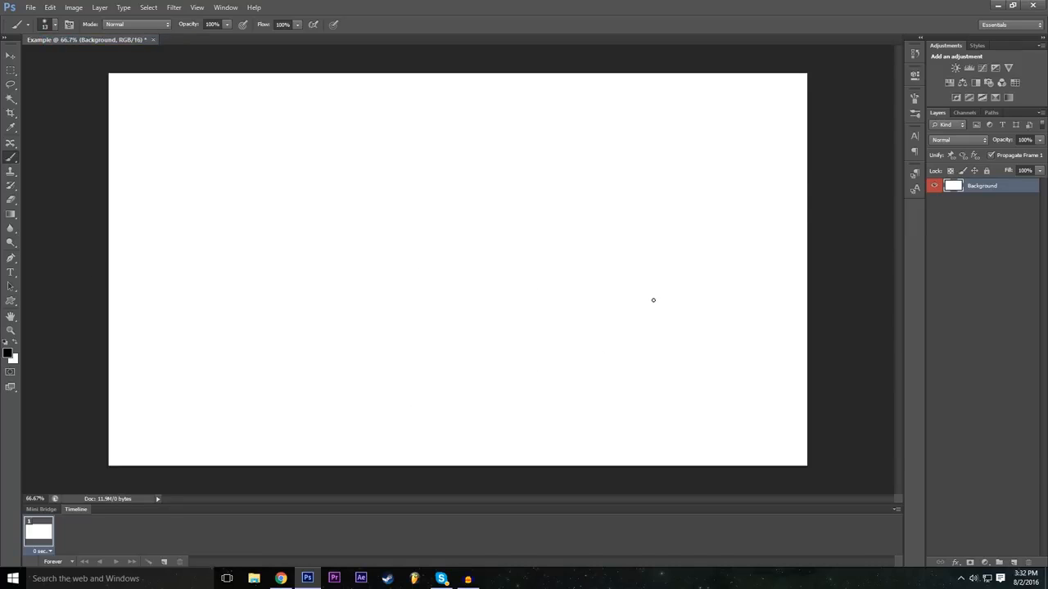
# Step: Deselect all layers, try to move the canvas content with the Move tool, and dismiss the error
pyautogui.click(11, 54)
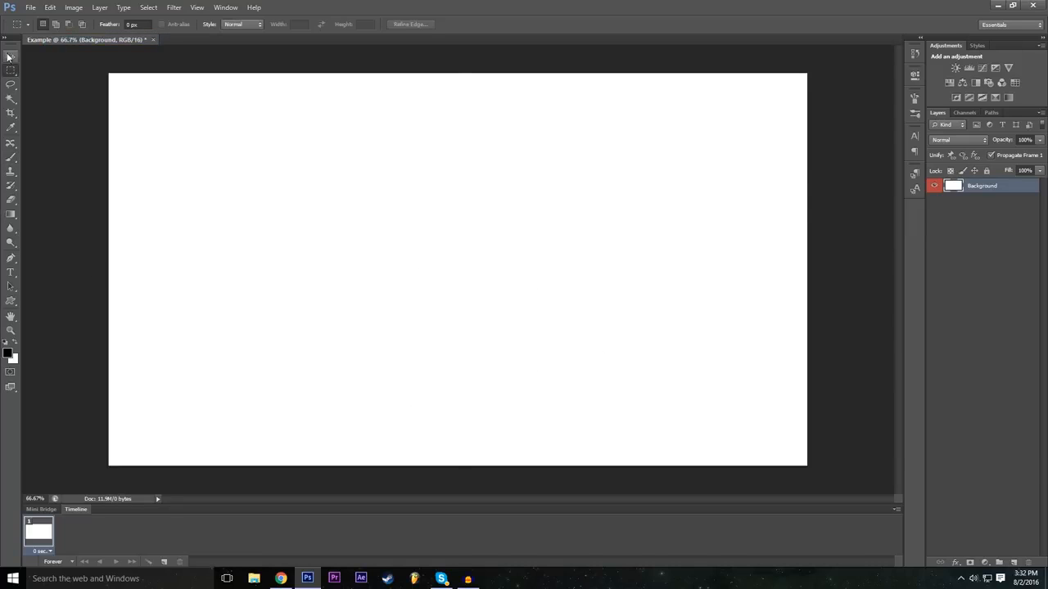
pyautogui.click(1004, 231)
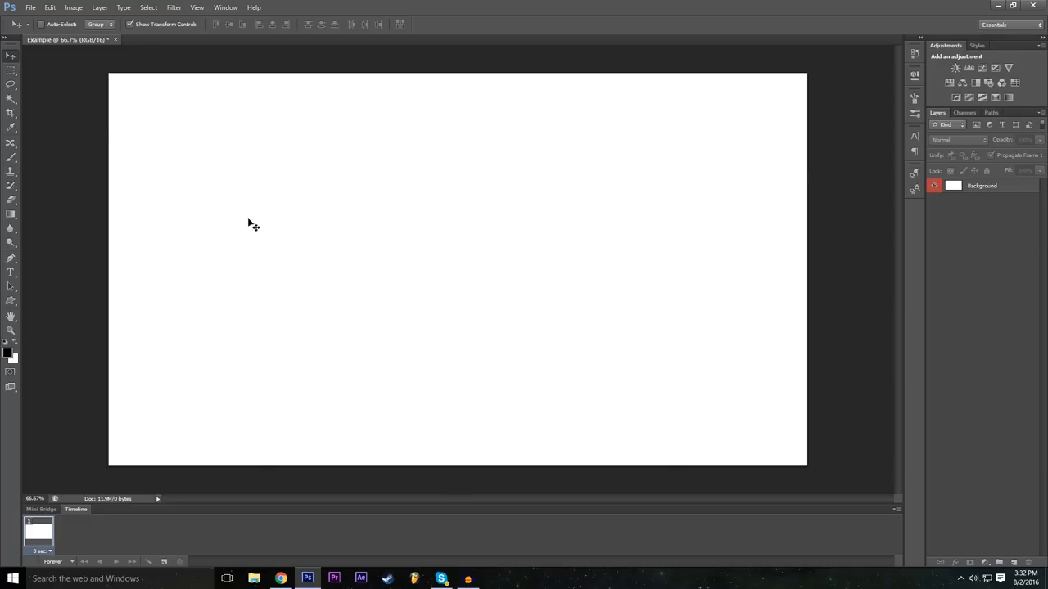
pyautogui.click(248, 154)
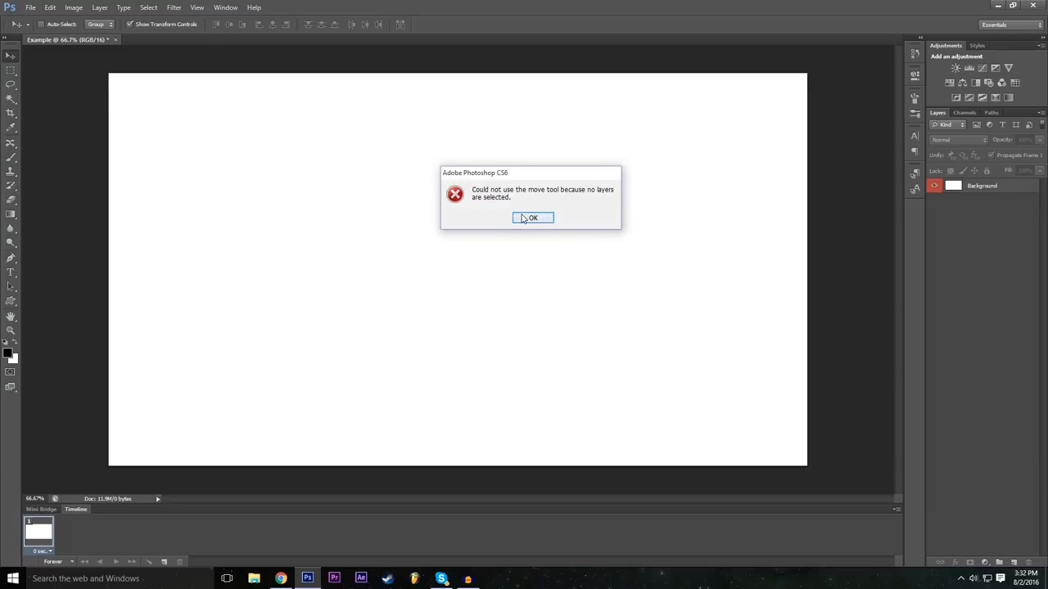
pyautogui.press('Return')
pyautogui.click(630, 249)
pyautogui.click(532, 217)
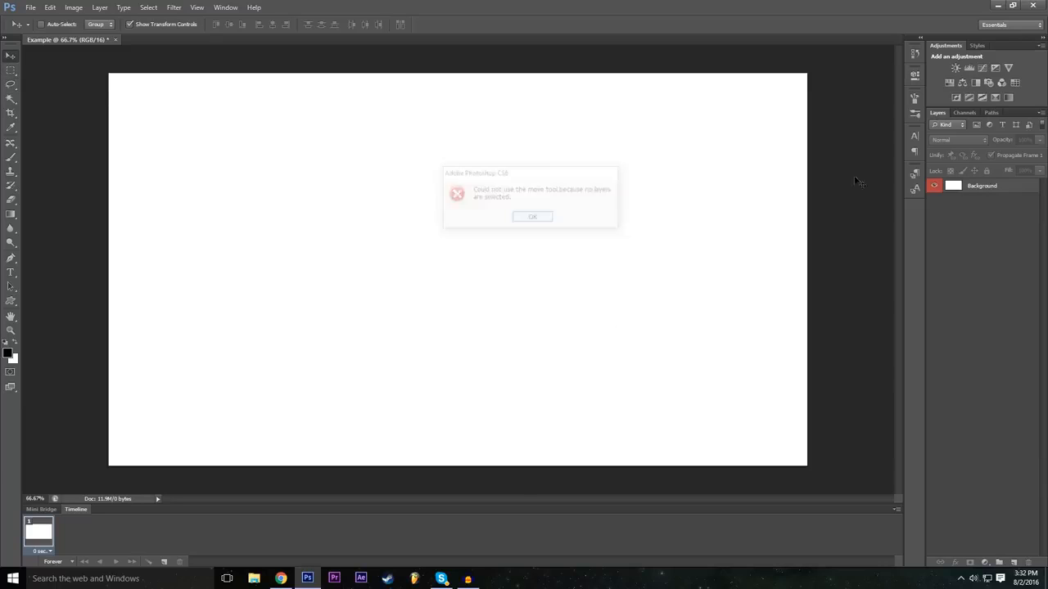
# Step: Select the Background layer, shift it slightly on the canvas, and undo the move
pyautogui.click(979, 186)
pyautogui.moveTo(482, 215); pyautogui.dragTo(486, 238)
pyautogui.click(50, 8)
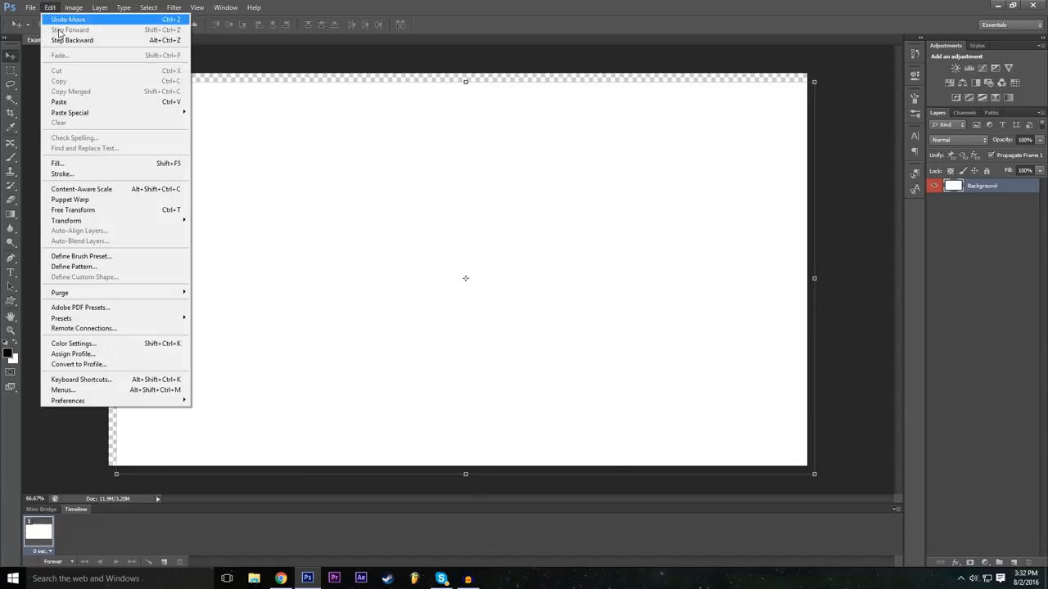
pyautogui.click(62, 14)
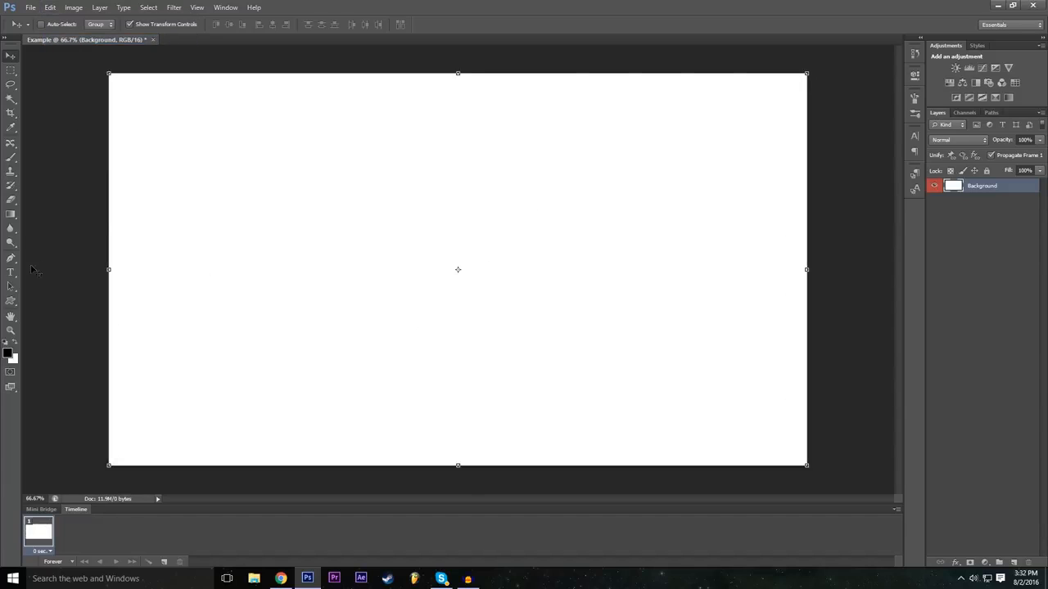
# Step: Draw a white rectangle shape about 665 x 365 px in the upper-left part of the canvas and keep its layer selected
pyautogui.click(11, 303)
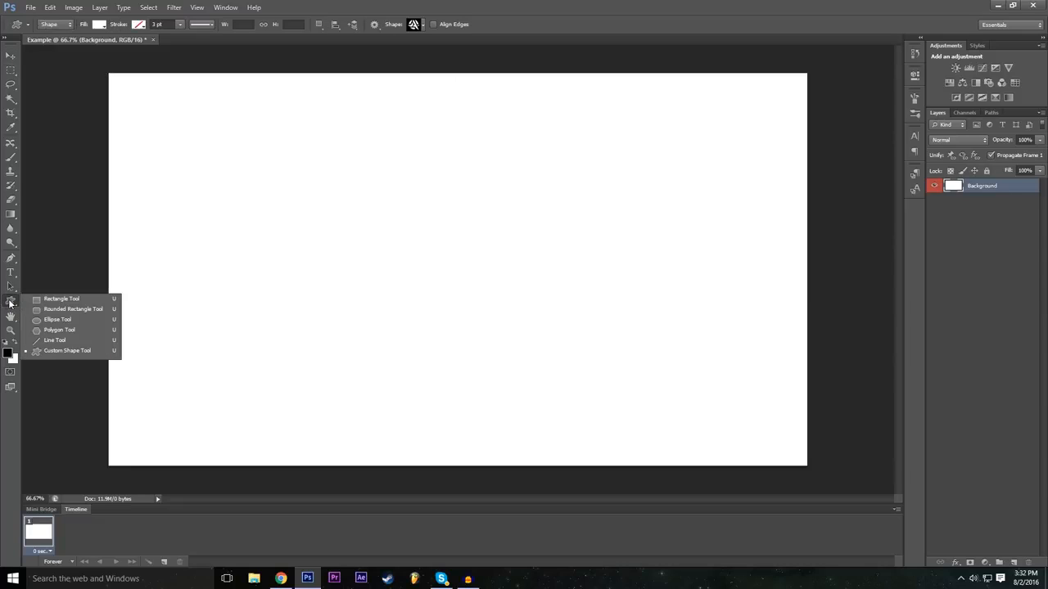
pyautogui.click(83, 301)
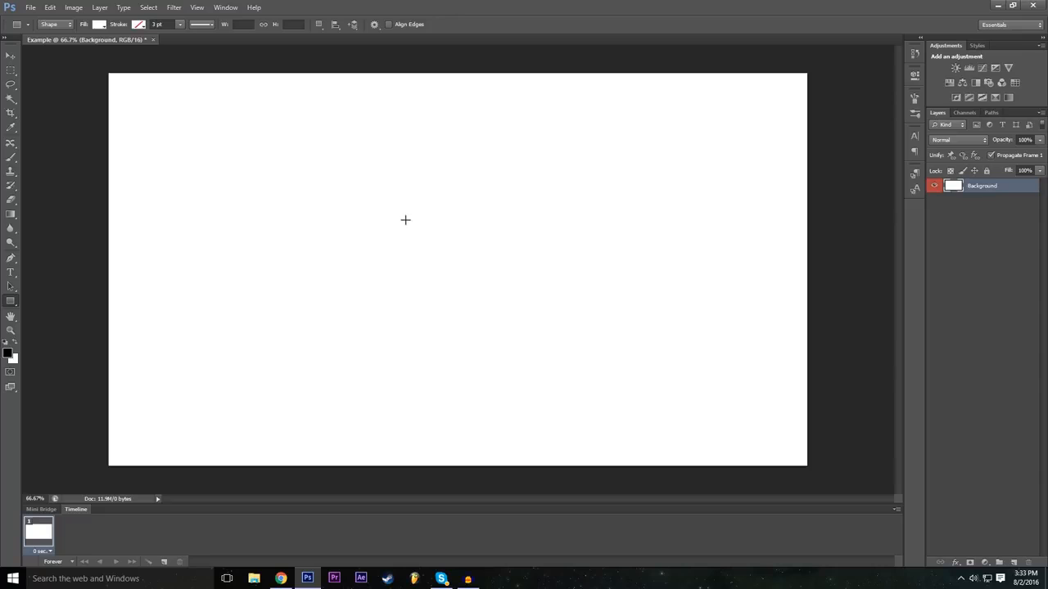
pyautogui.moveTo(192, 159); pyautogui.dragTo(434, 292)
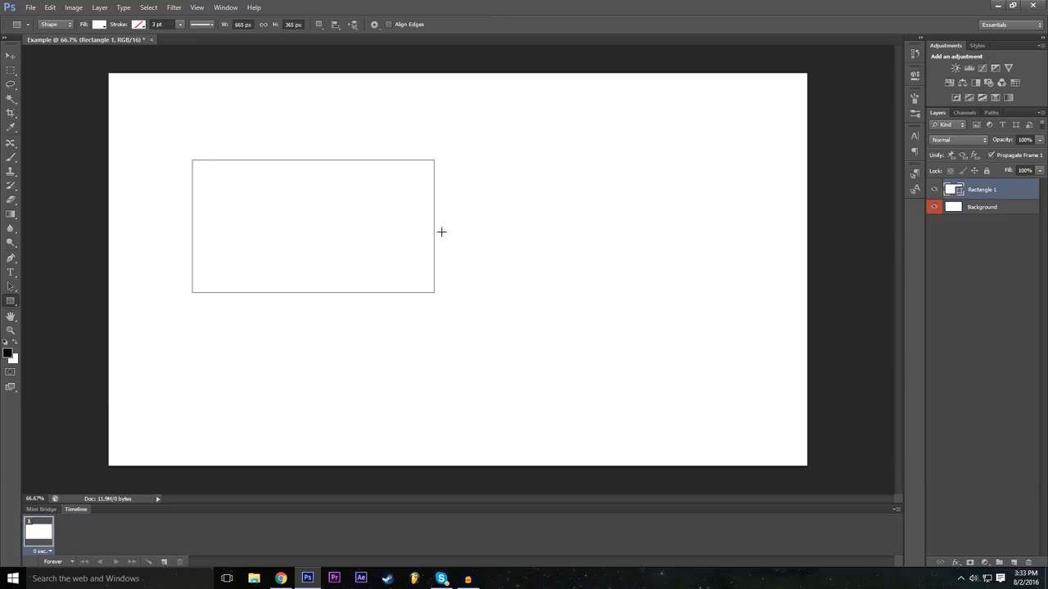
pyautogui.click(983, 207)
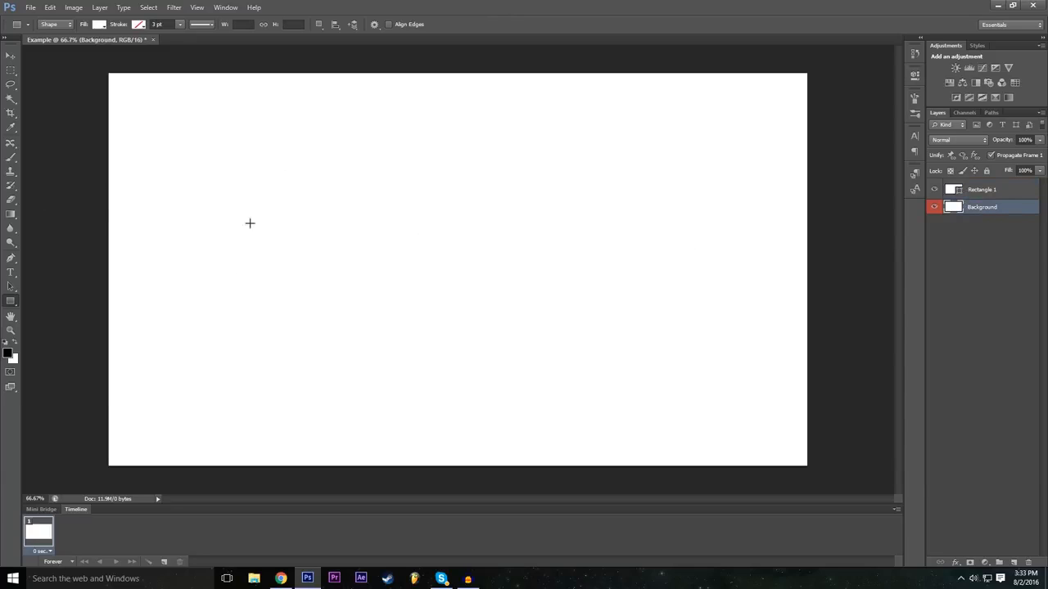
pyautogui.click(991, 191)
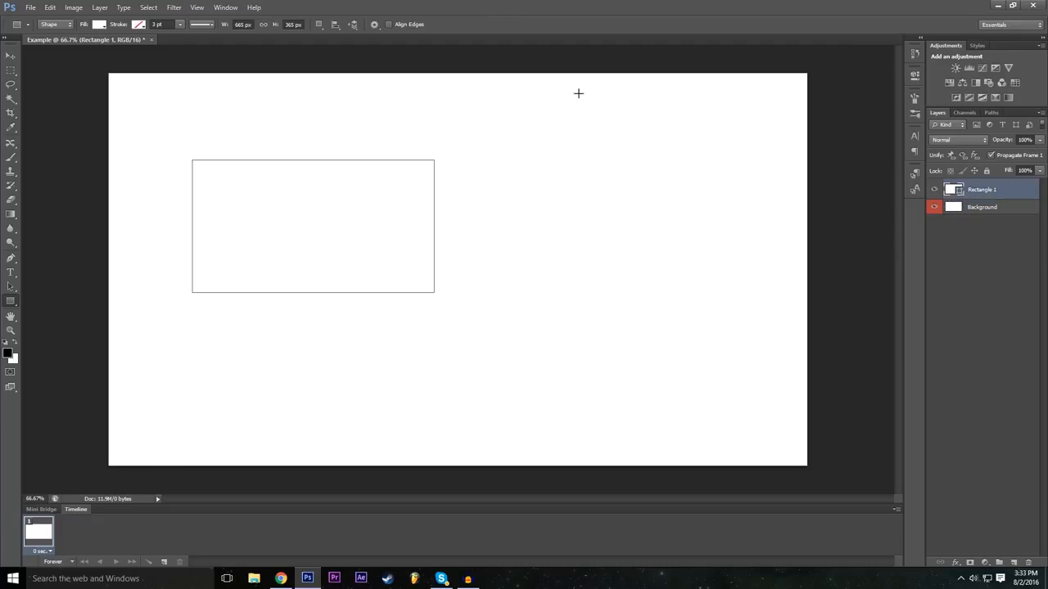
# Step: Try black, grey and red fill colours on the rectangle and settle on a very dark grey fill
pyautogui.click(102, 25)
pyautogui.click(90, 88)
pyautogui.click(125, 89)
pyautogui.click(144, 94)
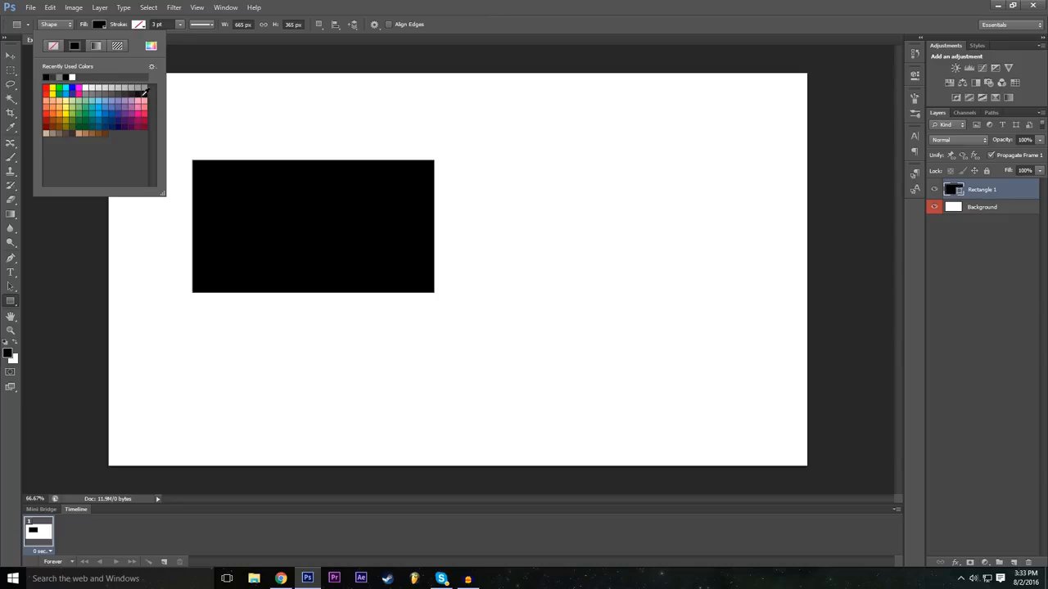
pyautogui.click(130, 89)
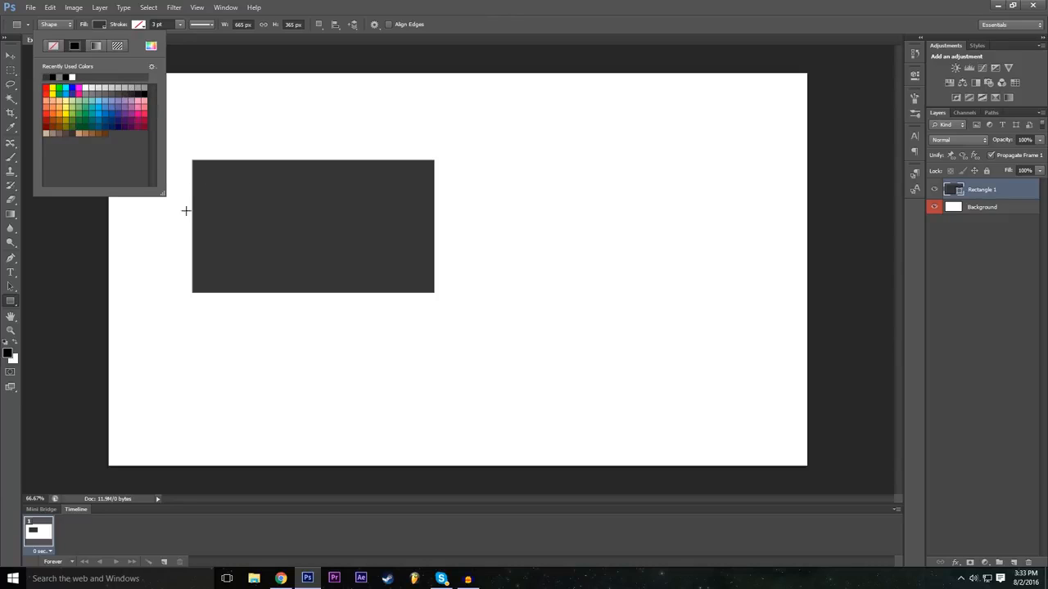
pyautogui.click(47, 116)
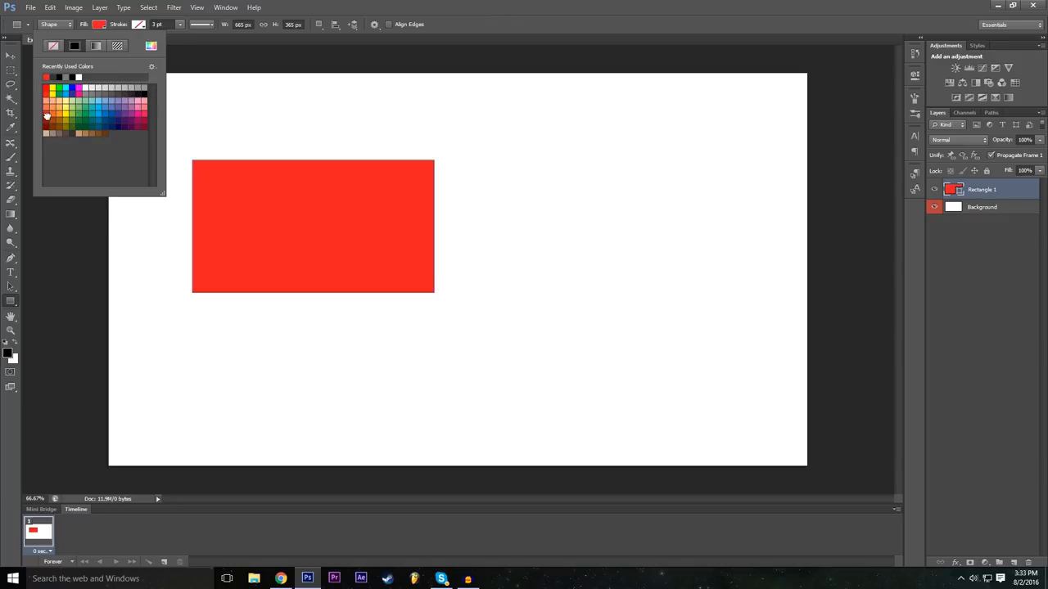
pyautogui.click(45, 122)
pyautogui.click(47, 114)
pyautogui.click(136, 92)
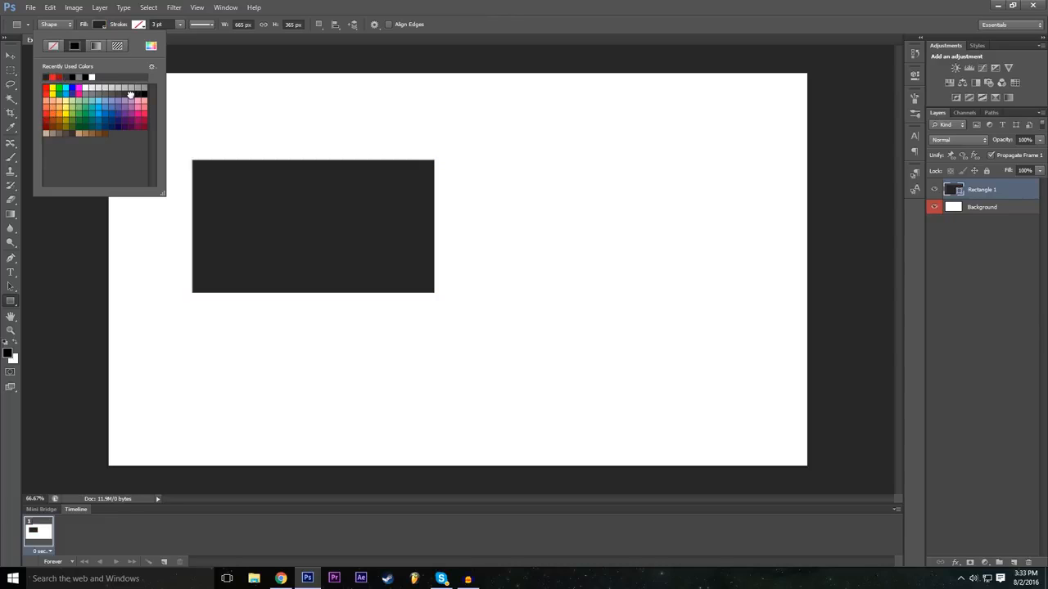
pyautogui.click(712, 4)
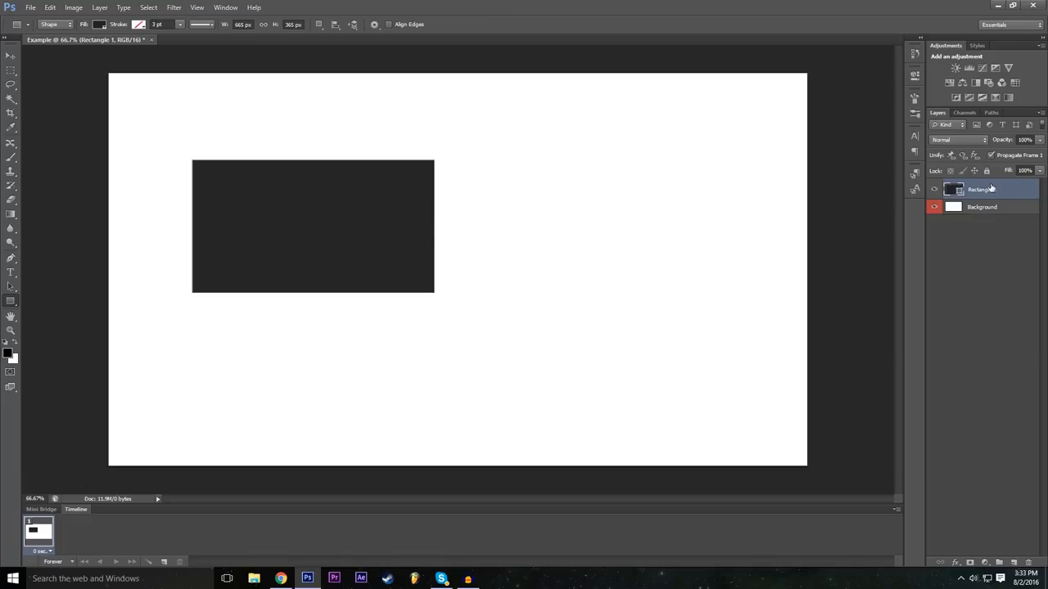
# Step: Move the dark grey rectangle around the canvas with the Move tool and leave it near the centre
pyautogui.click(11, 55)
pyautogui.moveTo(327, 214); pyautogui.dragTo(455, 268)
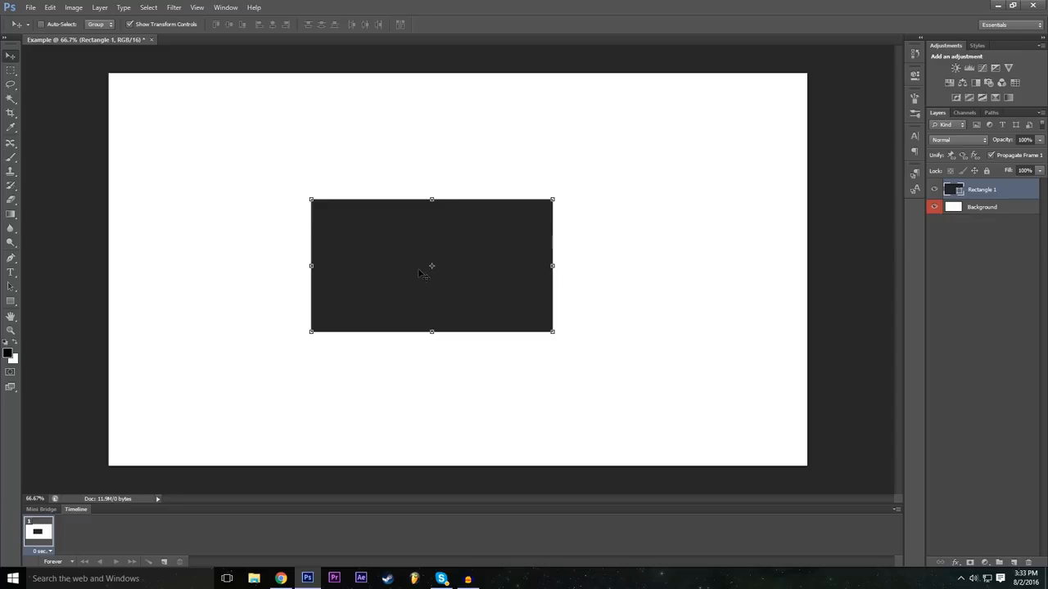
pyautogui.moveTo(420, 279); pyautogui.dragTo(435, 200)
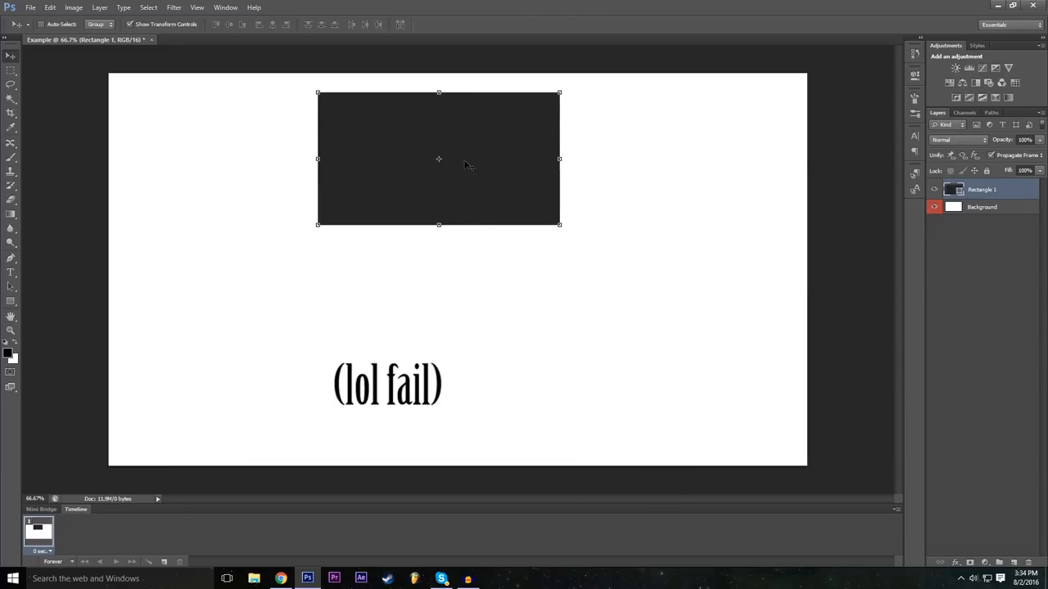
pyautogui.moveTo(457, 157); pyautogui.dragTo(471, 283)
pyautogui.moveTo(452, 300); pyautogui.dragTo(340, 256)
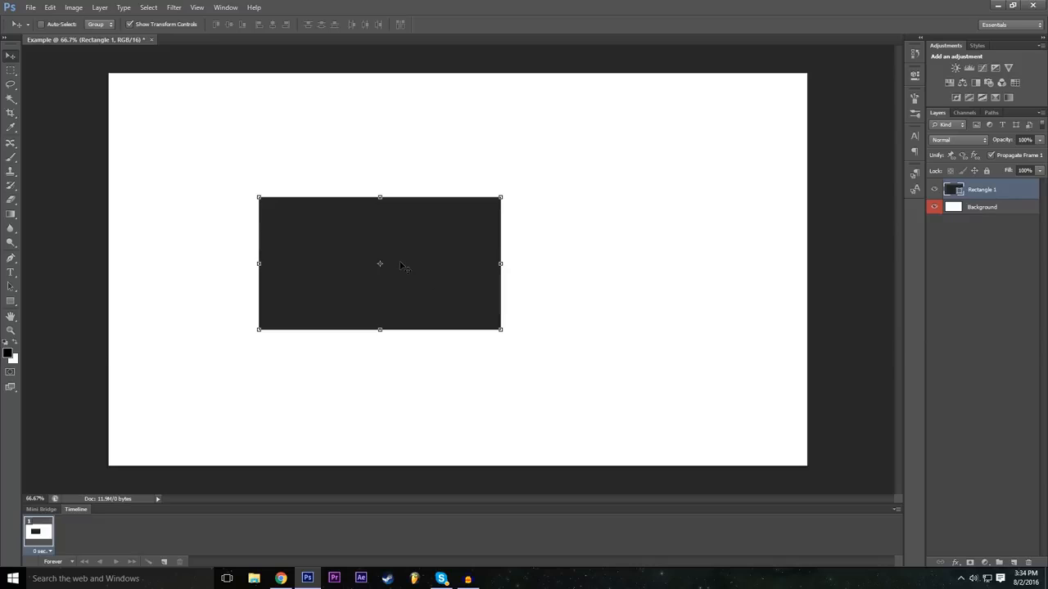
pyautogui.moveTo(402, 266); pyautogui.dragTo(581, 358)
pyautogui.moveTo(511, 375); pyautogui.dragTo(404, 261)
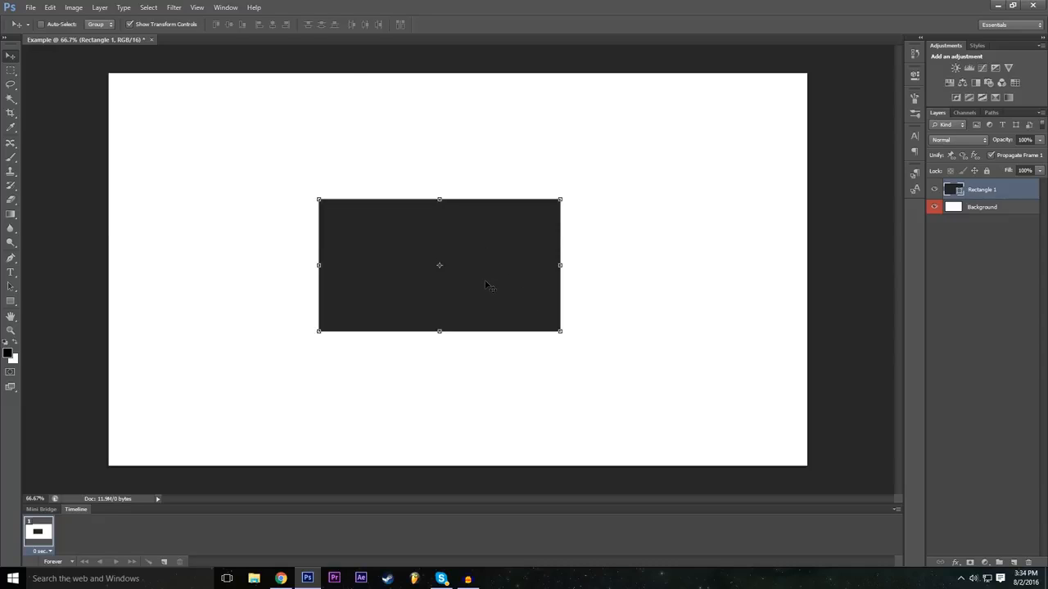
# Step: Free-transform the rectangle and rotate it back and forth about its centre through several angles
pyautogui.hotkey('ctrl', 't')
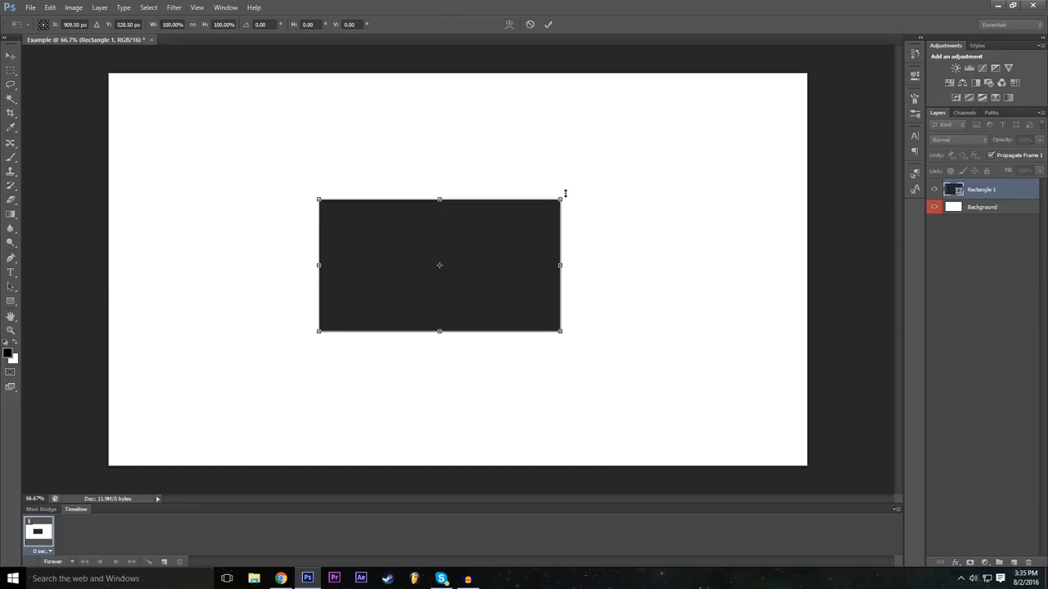
pyautogui.moveTo(565, 190); pyautogui.dragTo(578, 137)
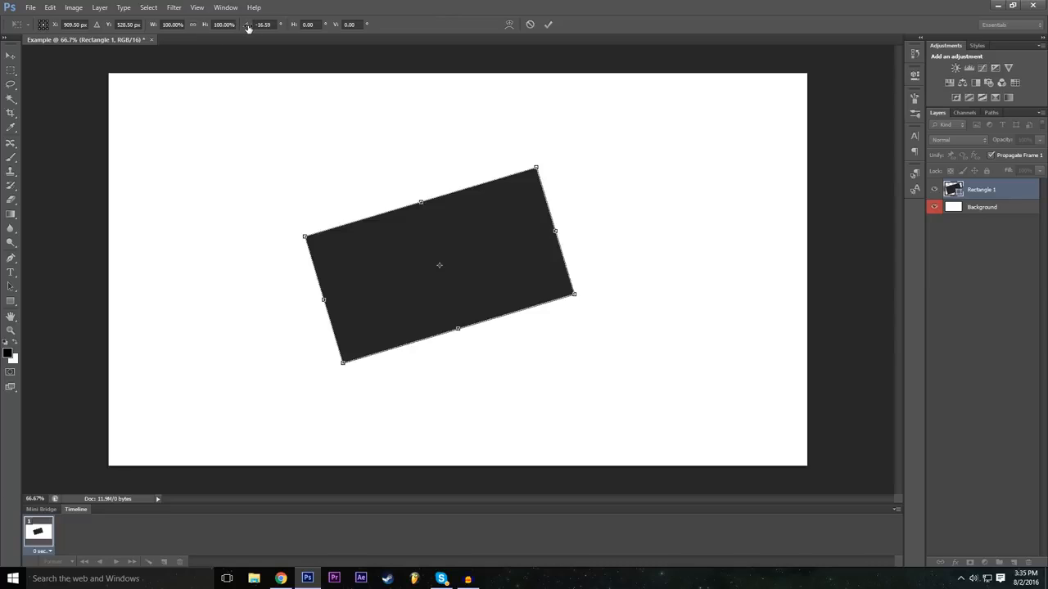
pyautogui.moveTo(248, 28); pyautogui.dragTo(297, 59)
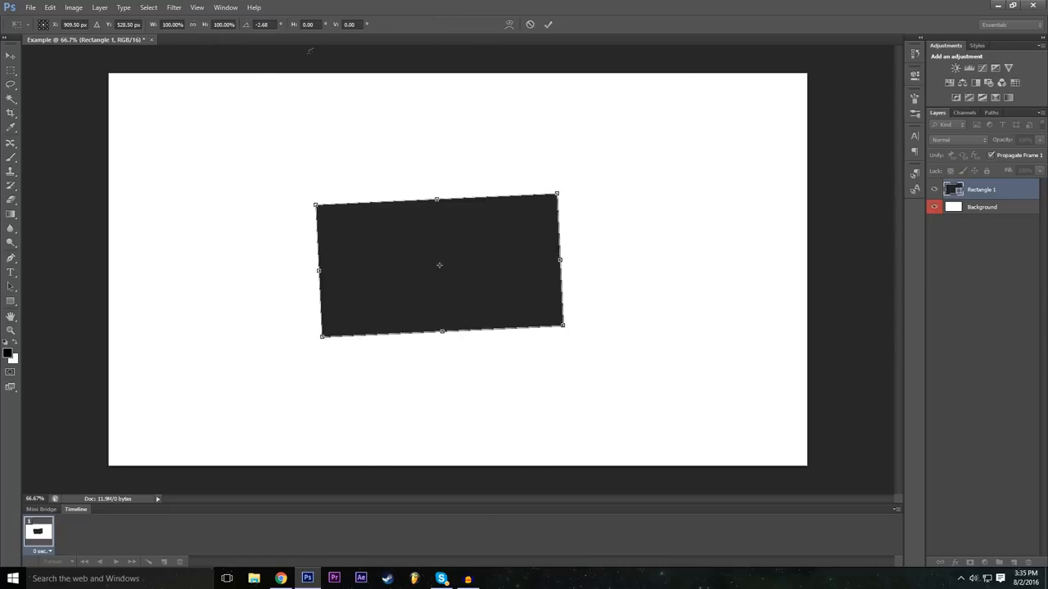
pyautogui.moveTo(248, 31); pyautogui.dragTo(265, 31)
pyautogui.moveTo(587, 185)
pyautogui.mouseDown()
pyautogui.moveTo(602, 201)
pyautogui.moveTo(585, 181)
pyautogui.mouseUp()
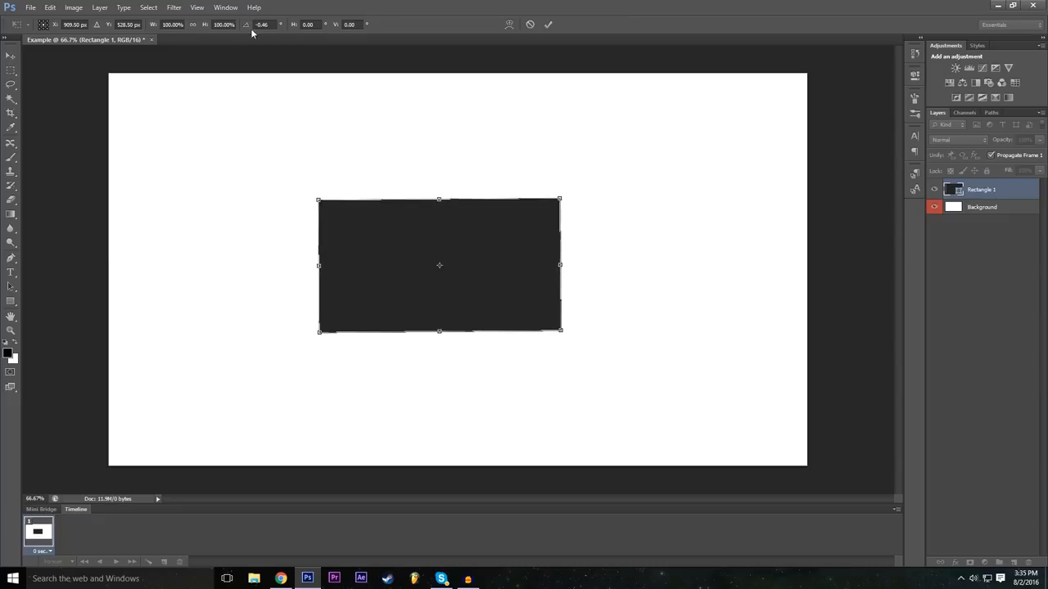
pyautogui.moveTo(248, 29); pyautogui.dragTo(568, 117)
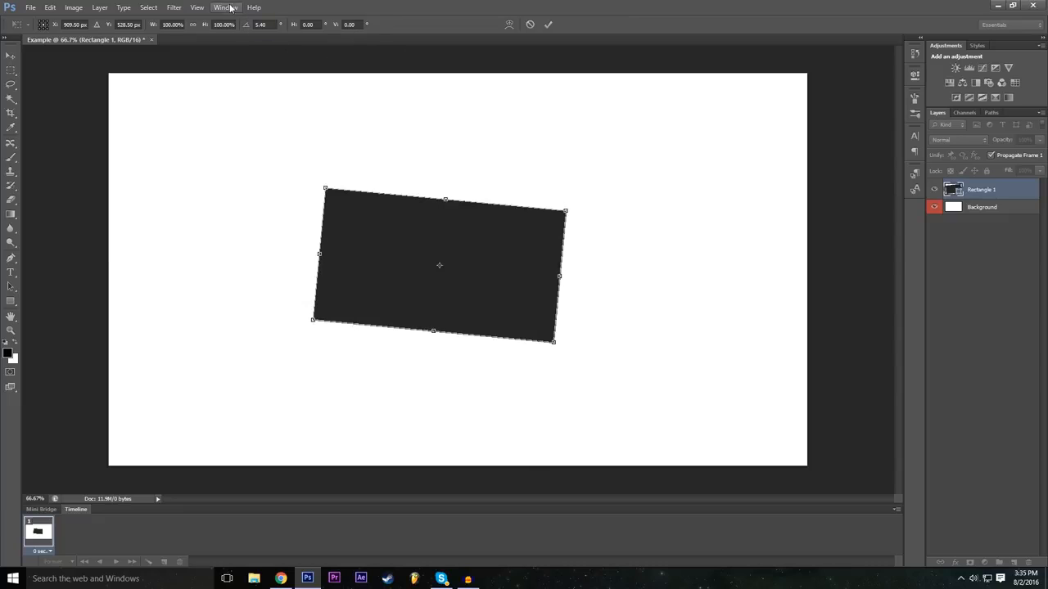
pyautogui.moveTo(250, 28); pyautogui.dragTo(72, 104)
# Step: Set the rectangle's rotation angle to 0 degrees
pyautogui.click(266, 19)
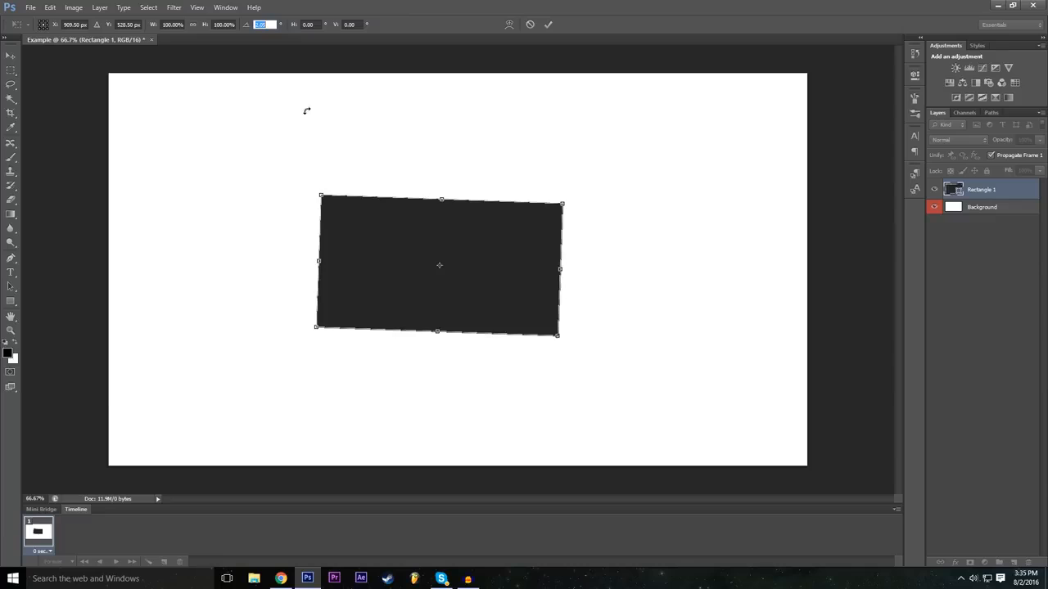
pyautogui.write('0')
pyautogui.press('Return')
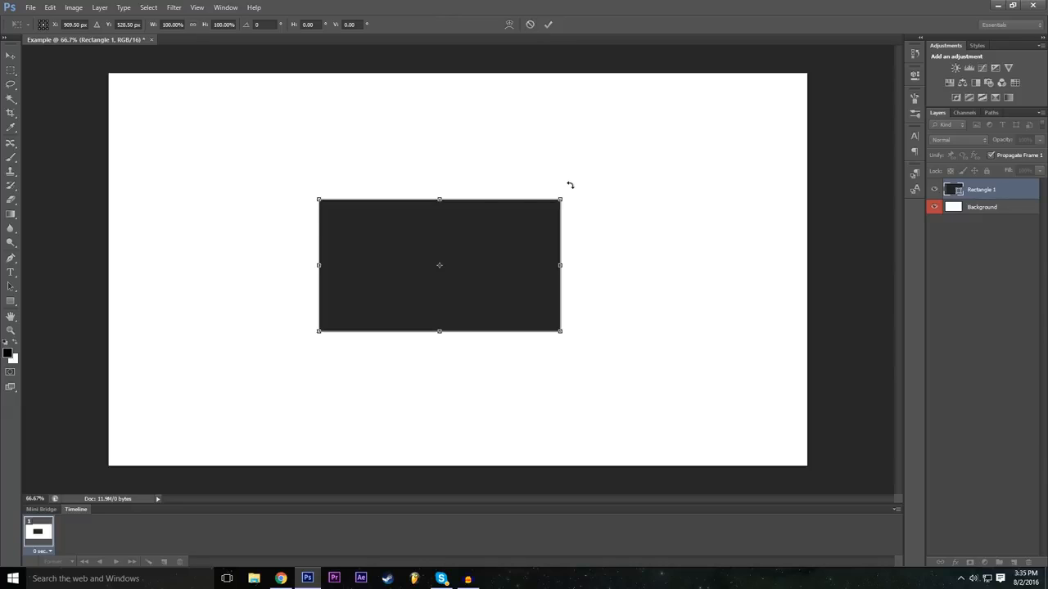
# Step: Rotate the rectangle about 49 degrees, enlarge it to about 137% width and 212% height, and cancel the transform
pyautogui.moveTo(570, 185); pyautogui.dragTo(578, 424)
pyautogui.moveTo(534, 256); pyautogui.dragTo(604, 196)
pyautogui.moveTo(424, 342); pyautogui.dragTo(381, 379)
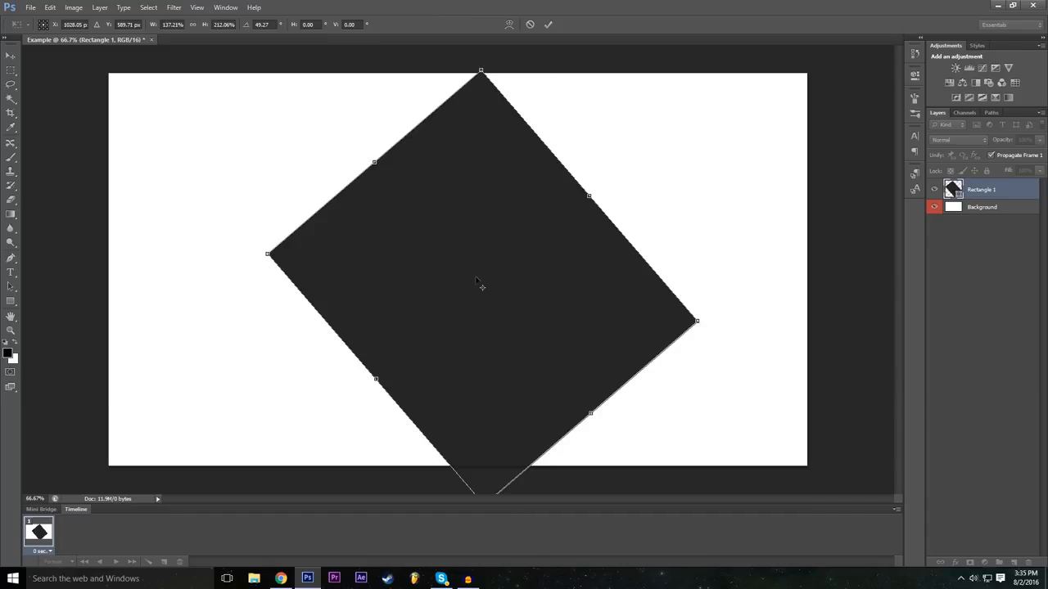
pyautogui.click(529, 25)
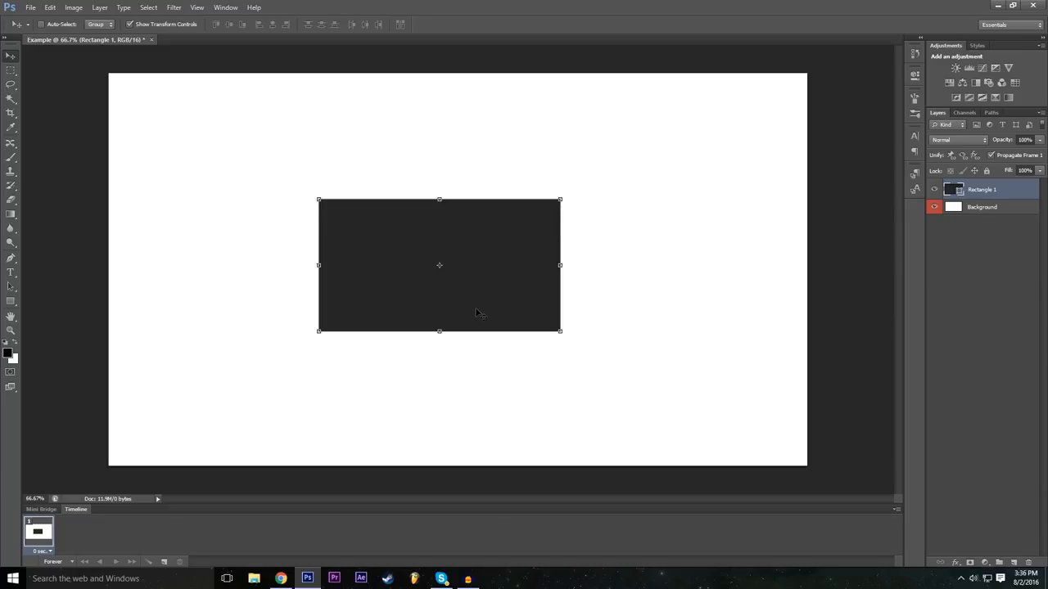
# Step: Free-transform the rectangle to 200% width and 200% height, and apply the transform
pyautogui.hotkey('ctrl', 't')
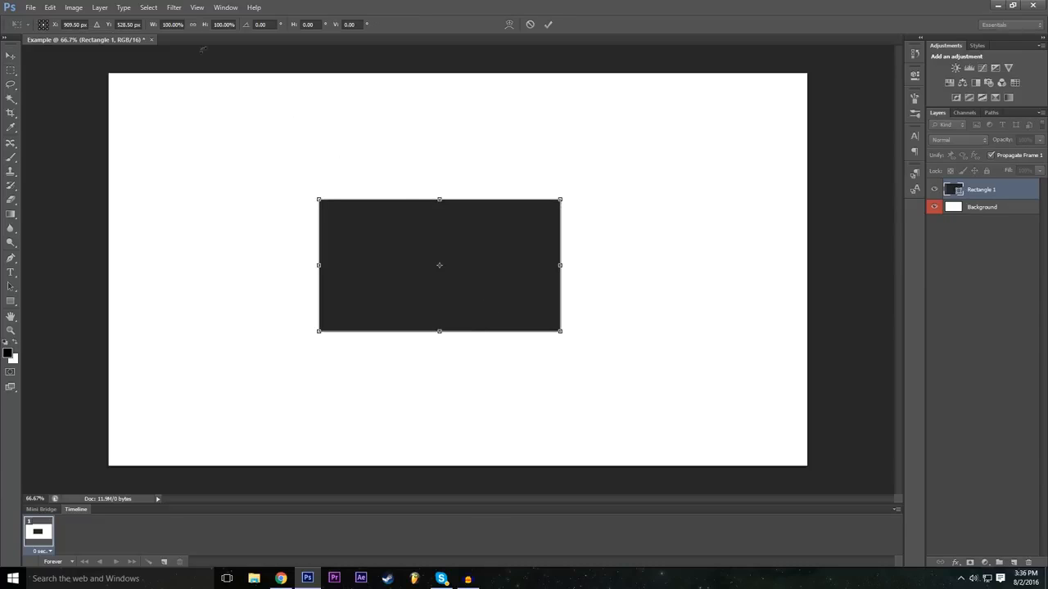
pyautogui.click(173, 24)
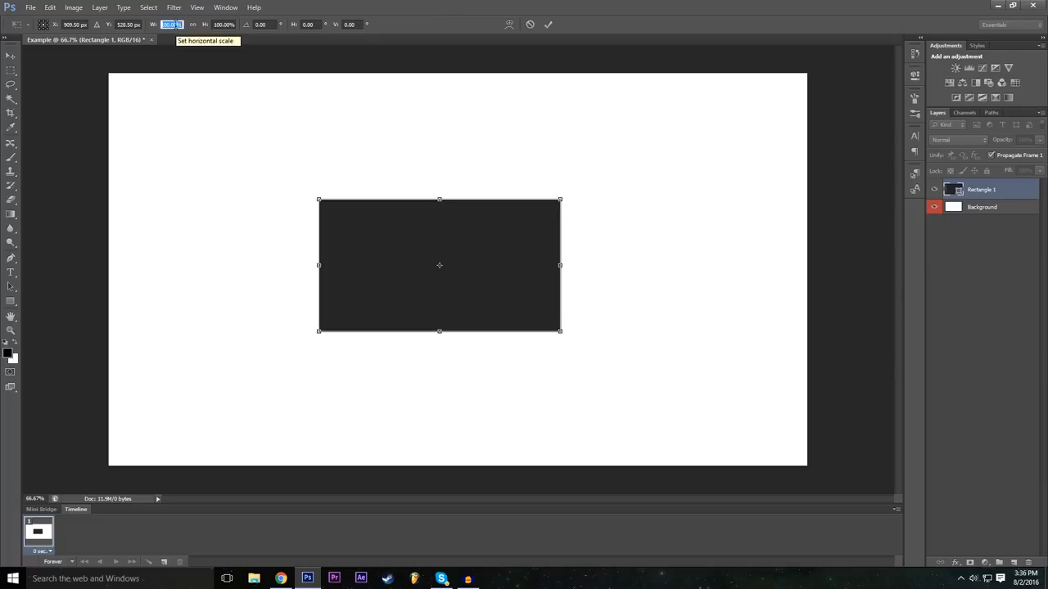
pyautogui.moveTo(559, 264); pyautogui.dragTo(603, 265)
pyautogui.click(178, 23)
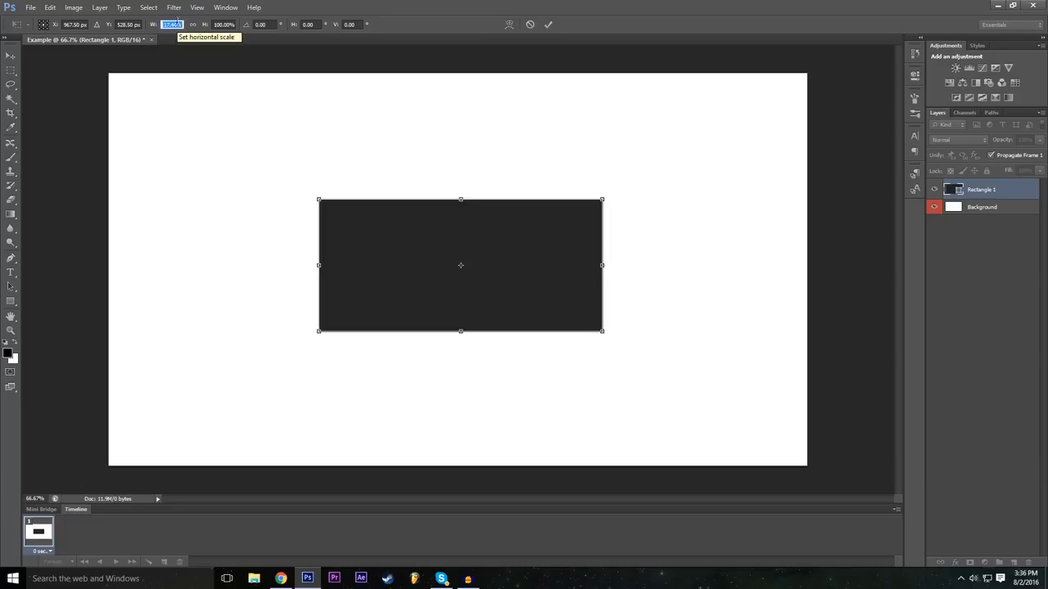
pyautogui.write('200')
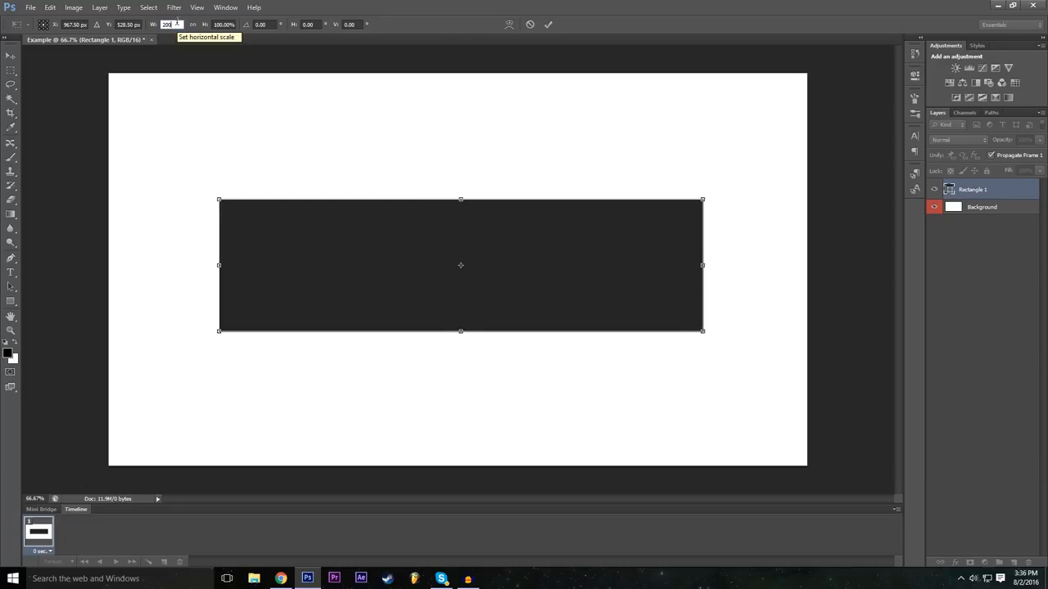
pyautogui.click(225, 24)
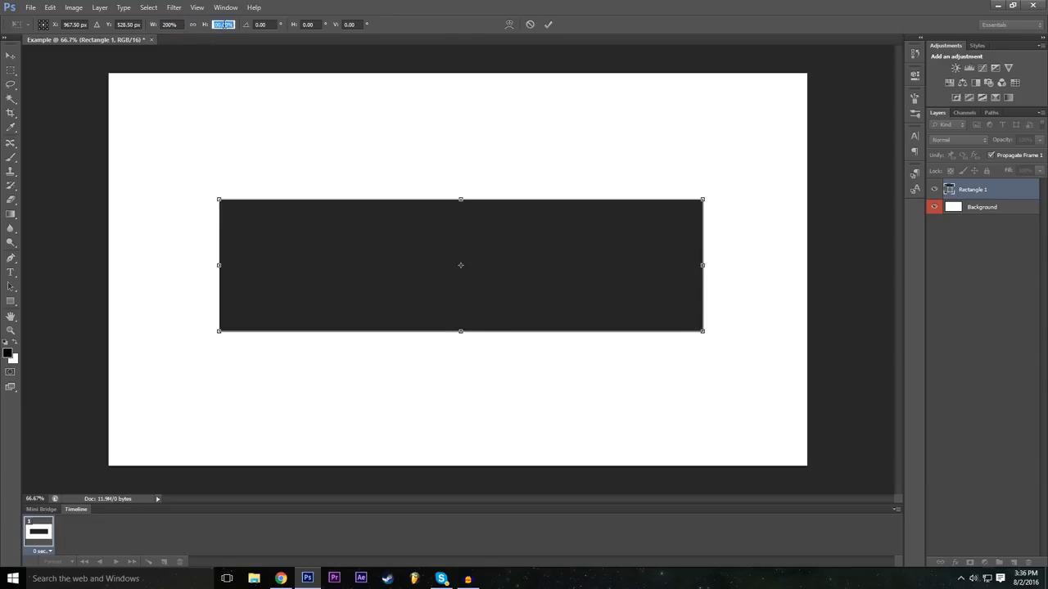
pyautogui.write('200')
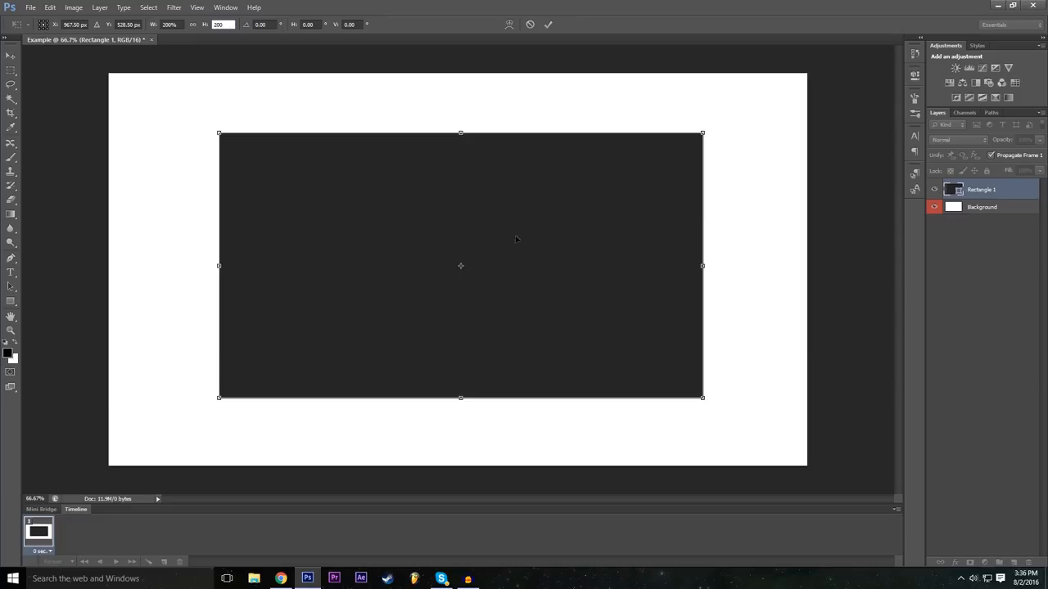
pyautogui.click(547, 24)
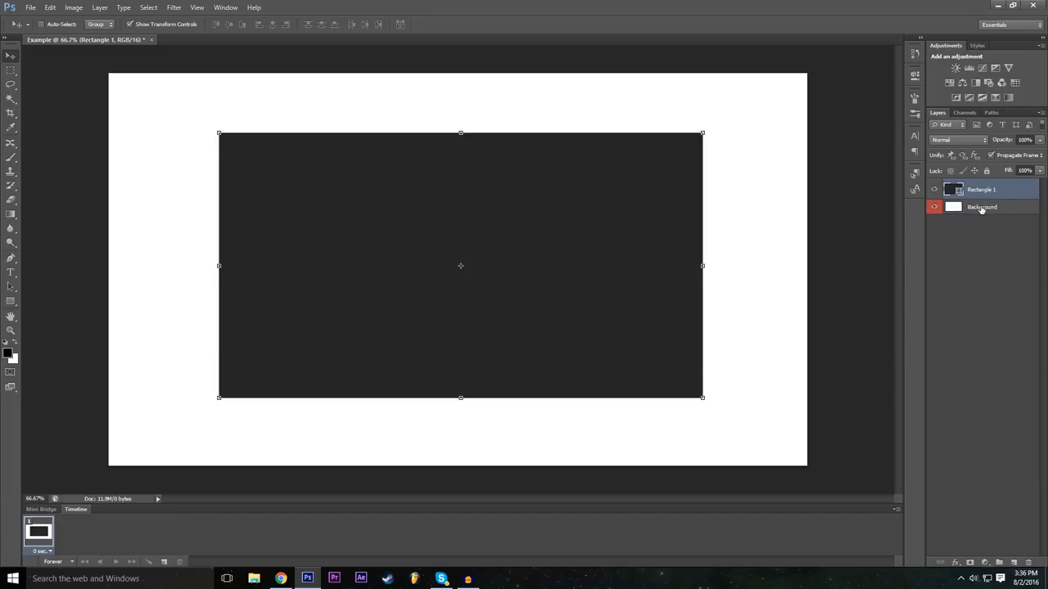
# Step: Squash the Background layer from its upper edge to about 89% height, and cancel the transform
pyautogui.click(982, 210)
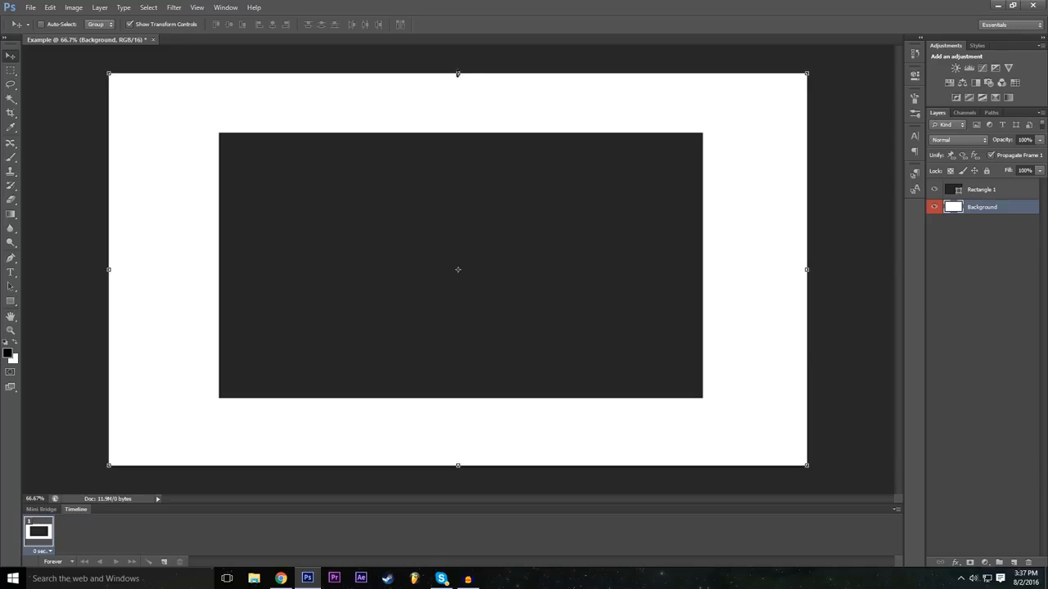
pyautogui.moveTo(458, 75); pyautogui.dragTo(457, 115)
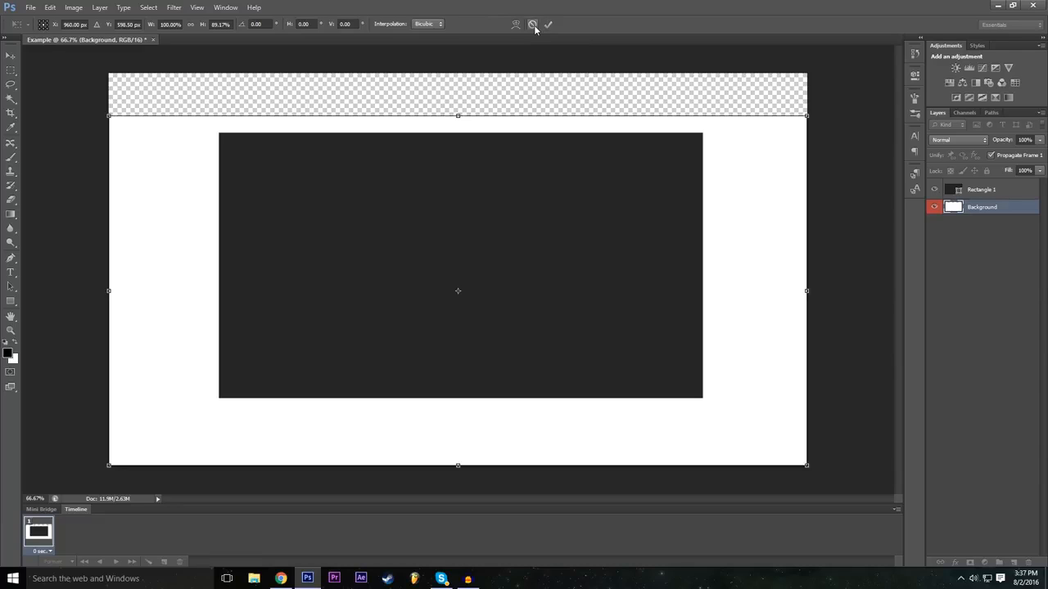
pyautogui.click(532, 25)
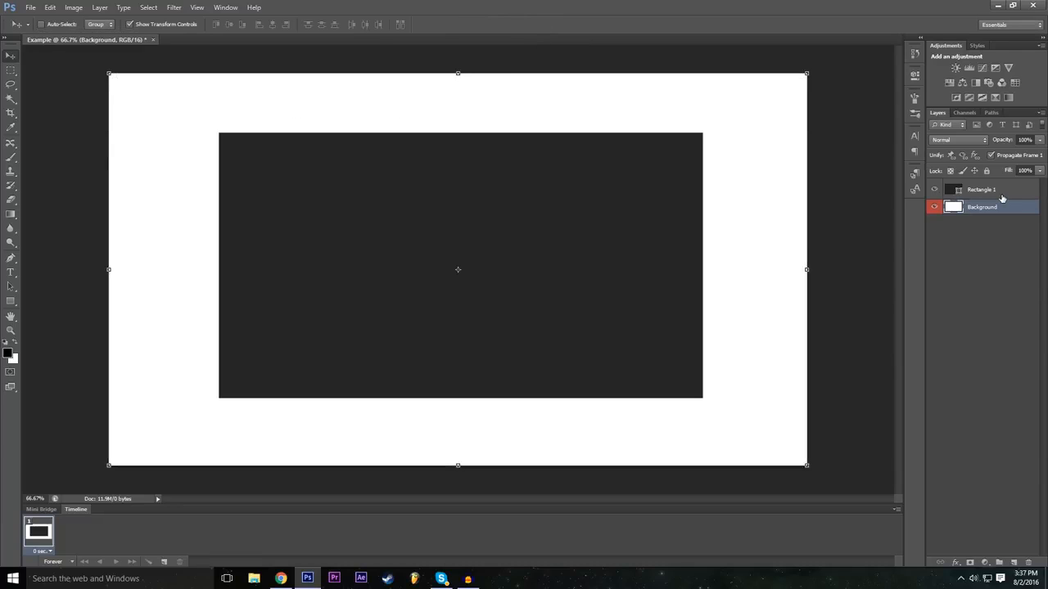
# Step: Switch the active layer back and forth between Rectangle 1 and Background
pyautogui.click(1002, 196)
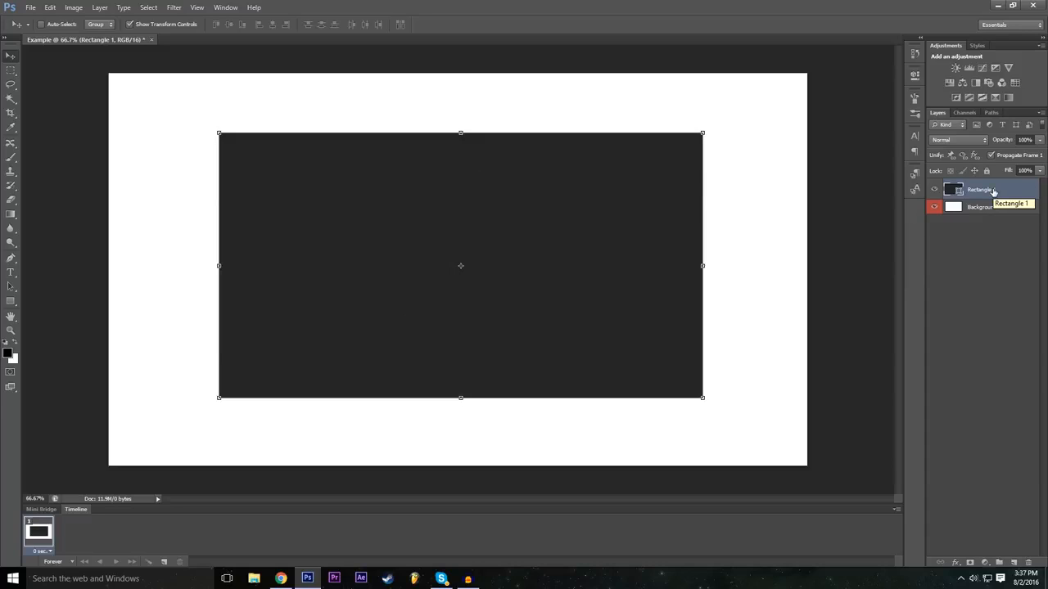
pyautogui.moveTo(965, 209)
pyautogui.mouseDown()
pyautogui.moveTo(983, 183)
pyautogui.moveTo(982, 207)
pyautogui.mouseUp()
pyautogui.click(978, 210)
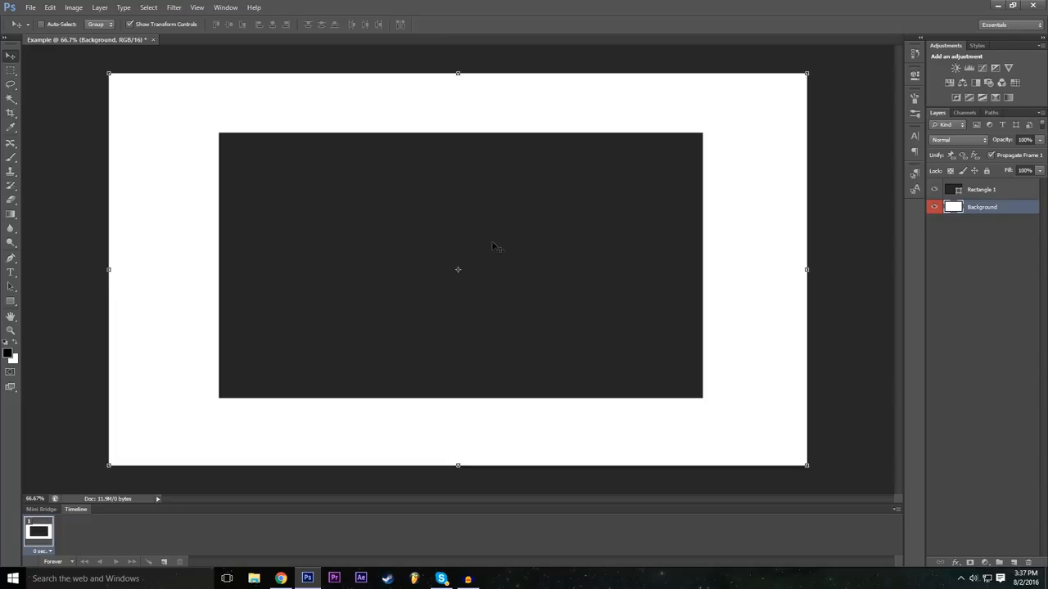
pyautogui.moveTo(982, 211)
pyautogui.mouseDown()
pyautogui.moveTo(988, 190)
pyautogui.moveTo(992, 212)
pyautogui.mouseUp()
pyautogui.click(980, 192)
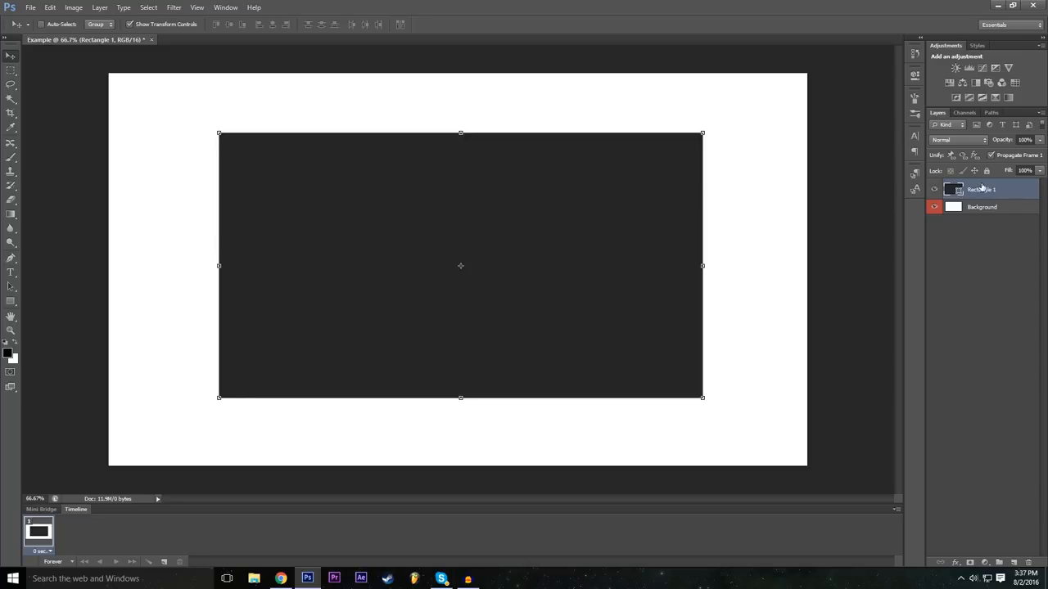
pyautogui.click(993, 209)
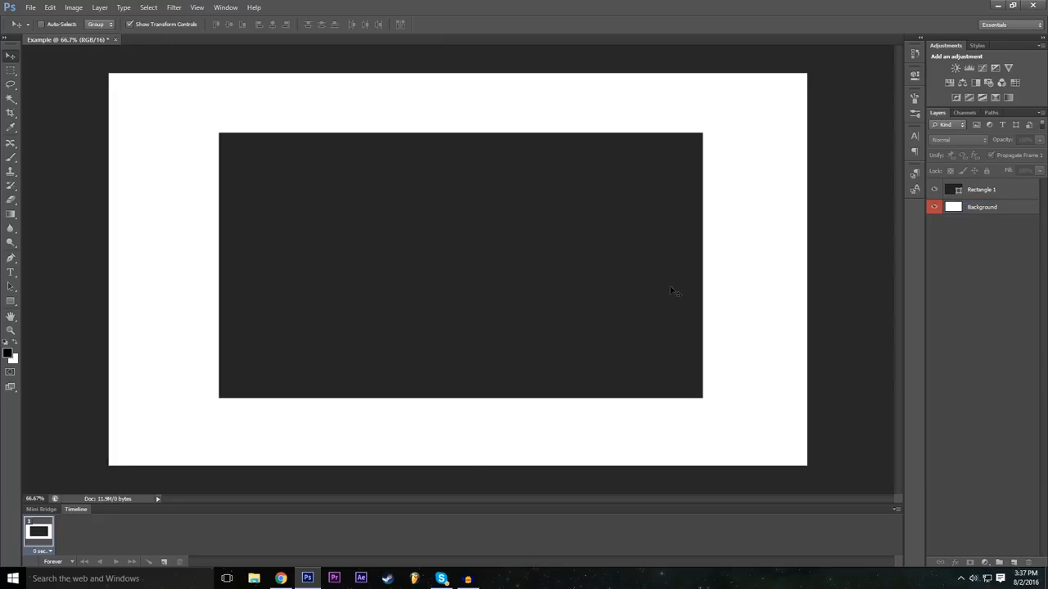
pyautogui.click(973, 209)
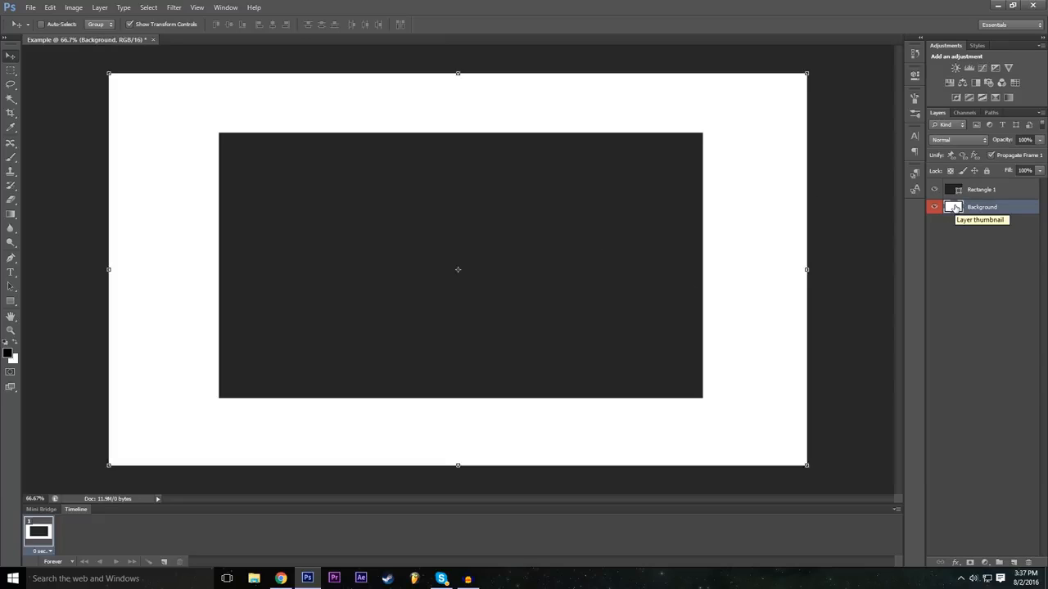
# Step: Open the blending options of the Rectangle 1 layer and add a drop shadow with 23% spread and a larger size
pyautogui.click(977, 192)
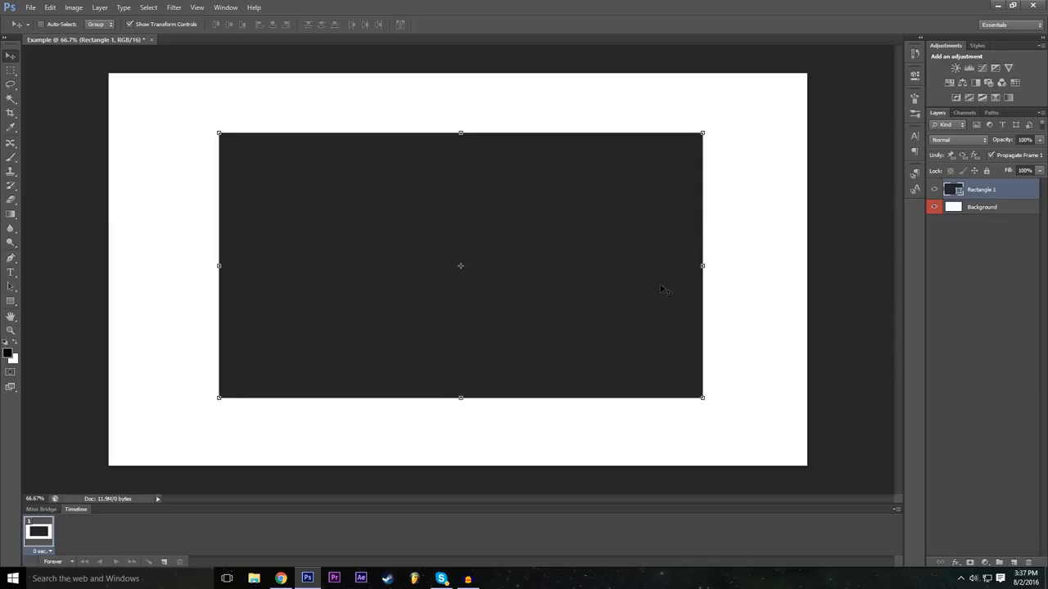
pyautogui.click(956, 564)
pyautogui.click(962, 438)
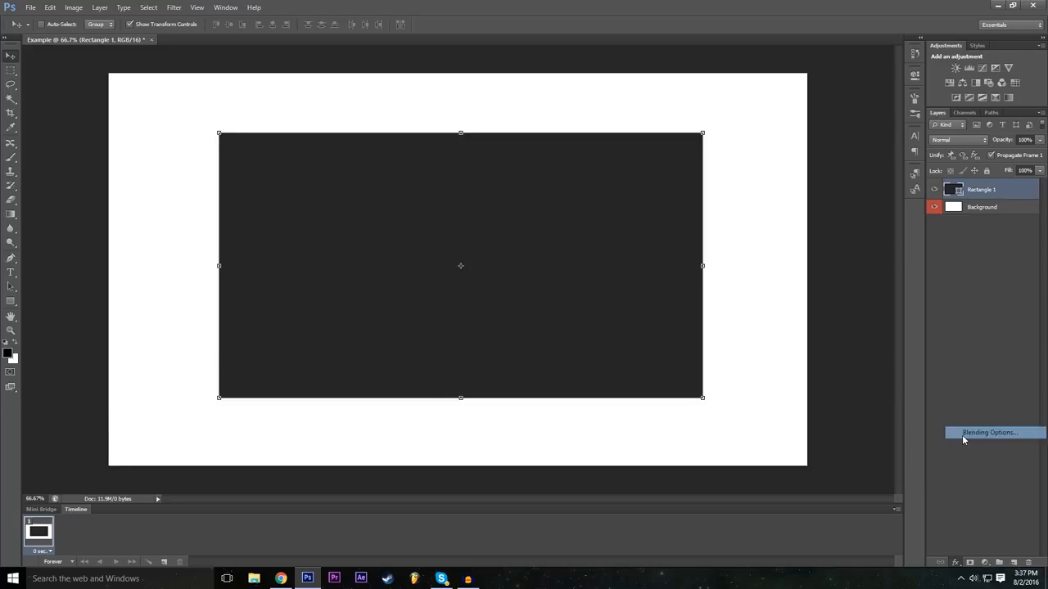
pyautogui.moveTo(351, 178); pyautogui.dragTo(954, 248)
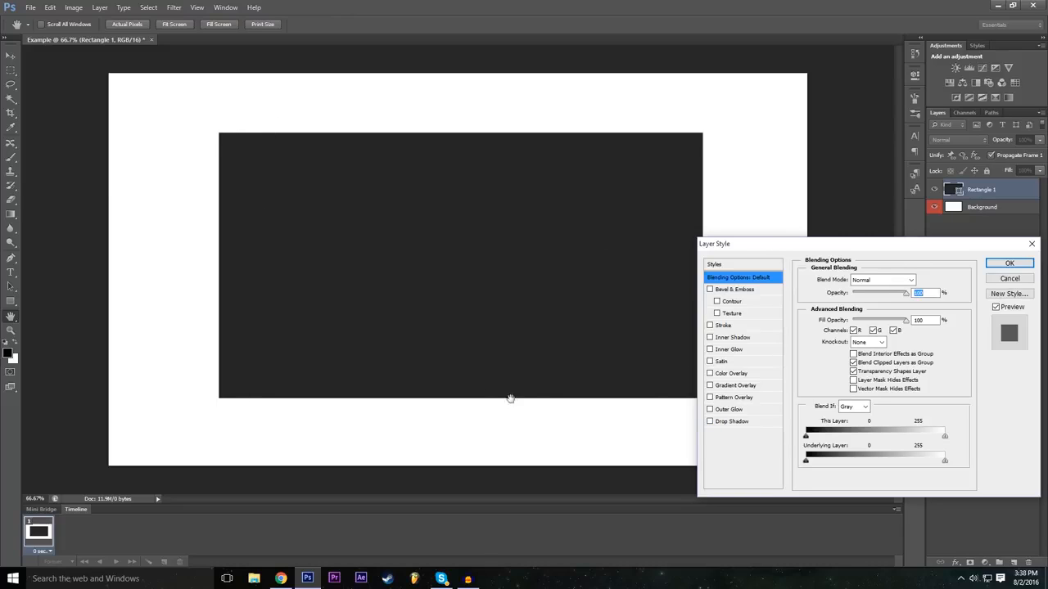
pyautogui.click(731, 423)
pyautogui.click(710, 422)
pyautogui.click(711, 421)
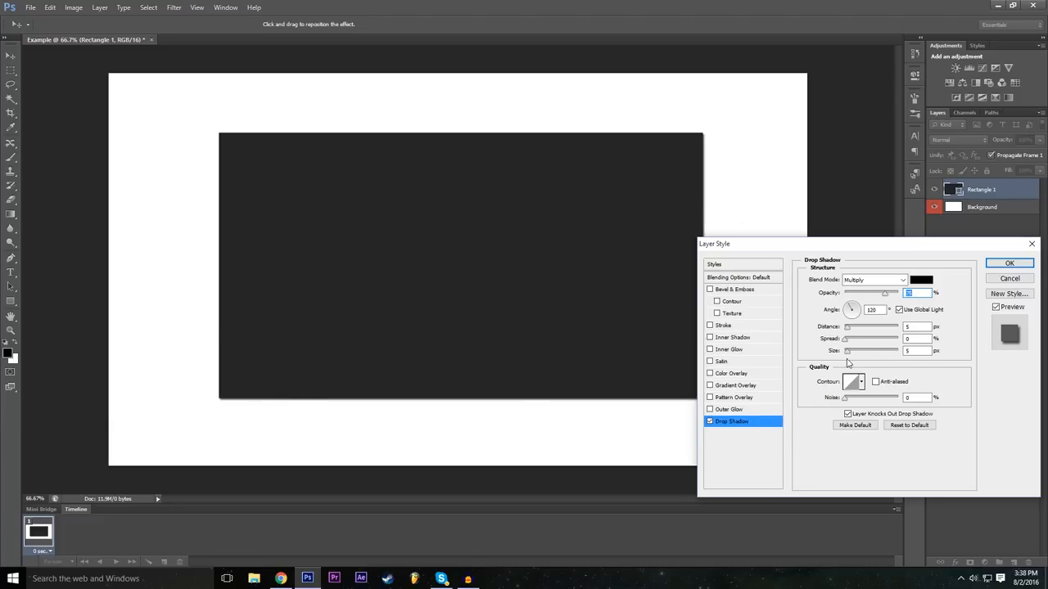
pyautogui.moveTo(848, 352)
pyautogui.mouseDown()
pyautogui.moveTo(868, 352)
pyautogui.moveTo(853, 342)
pyautogui.moveTo(913, 342)
pyautogui.moveTo(843, 348)
pyautogui.moveTo(859, 342)
pyautogui.moveTo(880, 354)
pyautogui.moveTo(858, 357)
pyautogui.mouseUp()
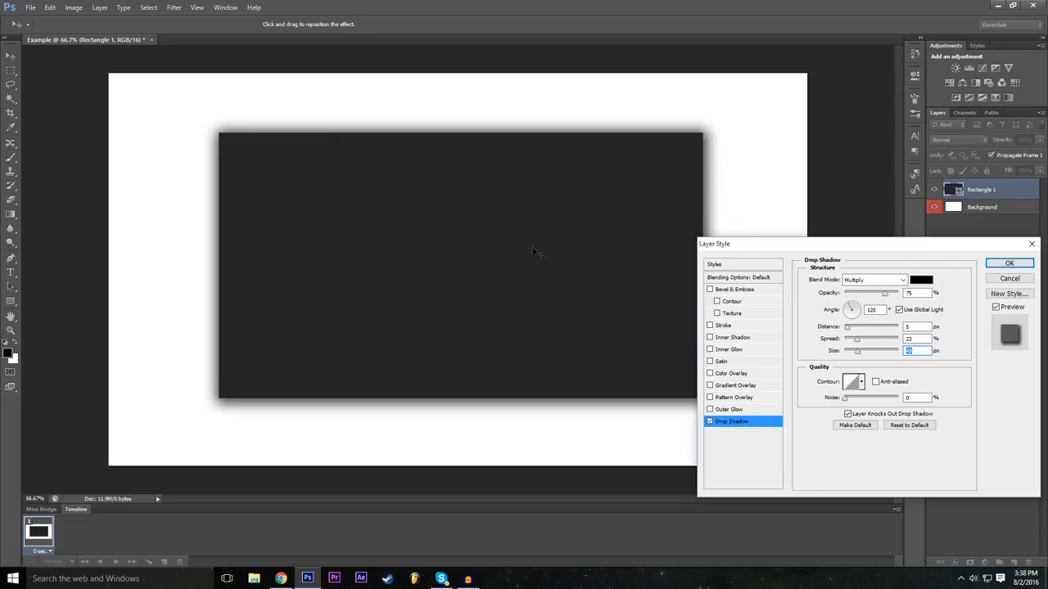
# Step: Add a stroke to the rectangle and set its colour to pure red (R 255, G 0, B 0)
pyautogui.moveTo(802, 245)
pyautogui.mouseDown()
pyautogui.moveTo(836, 235)
pyautogui.moveTo(799, 205)
pyautogui.moveTo(809, 239)
pyautogui.mouseUp()
pyautogui.click(716, 321)
pyautogui.click(740, 325)
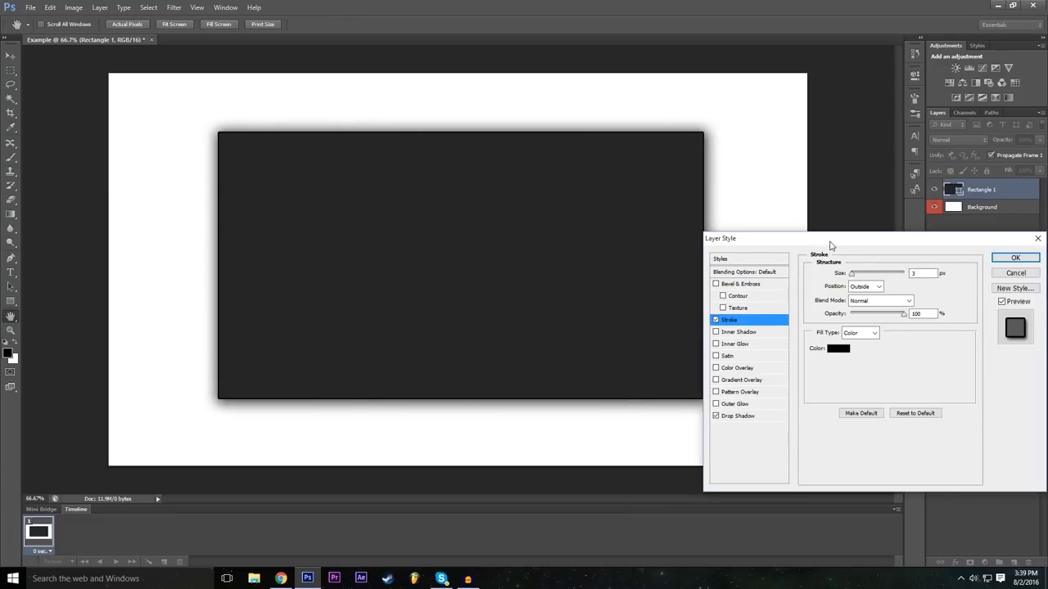
pyautogui.moveTo(829, 246); pyautogui.dragTo(821, 245)
pyautogui.click(832, 350)
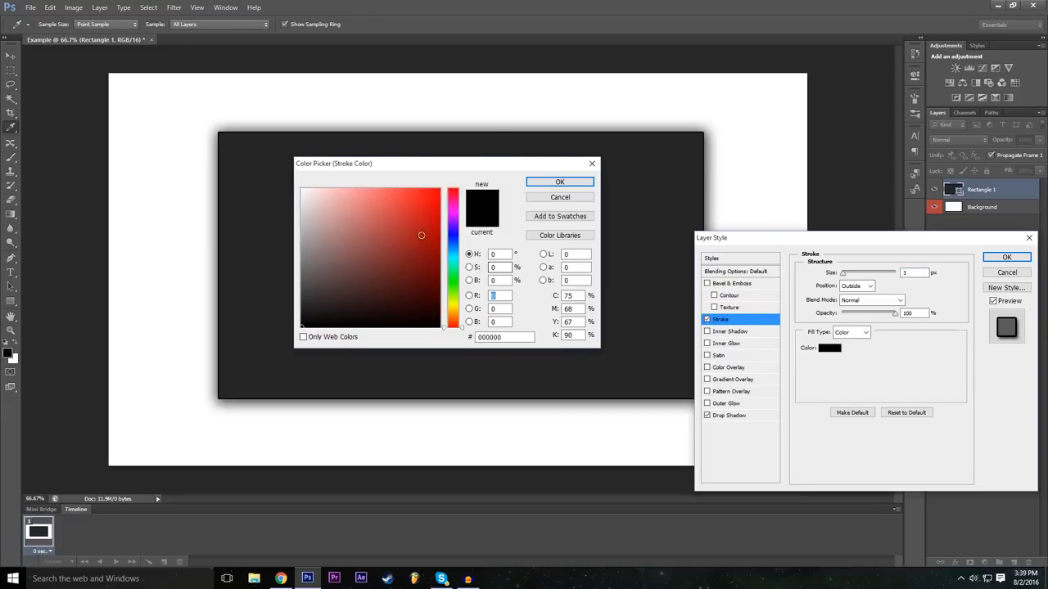
pyautogui.write('255')
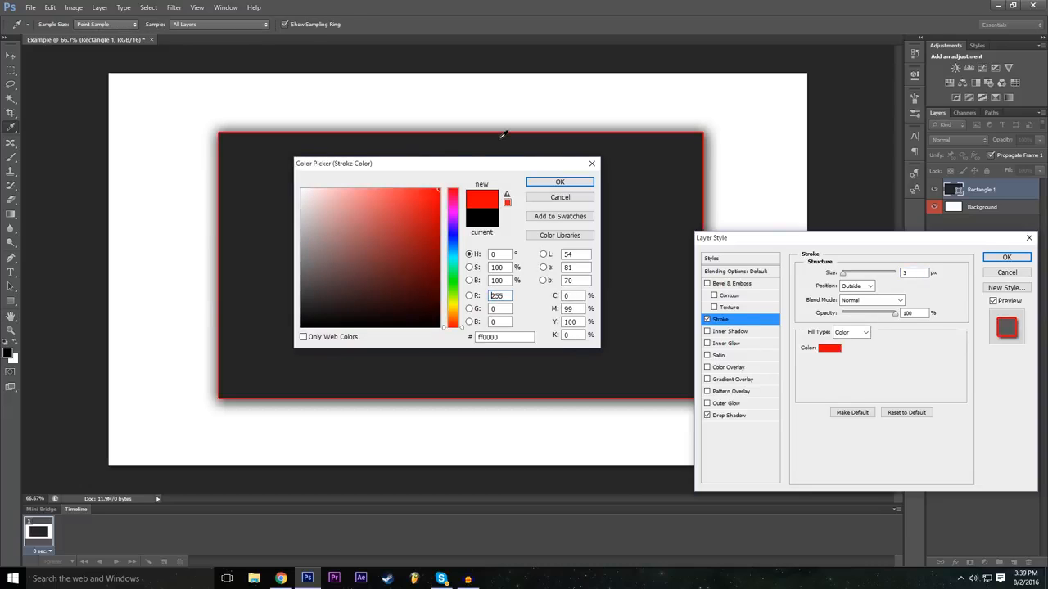
pyautogui.click(559, 183)
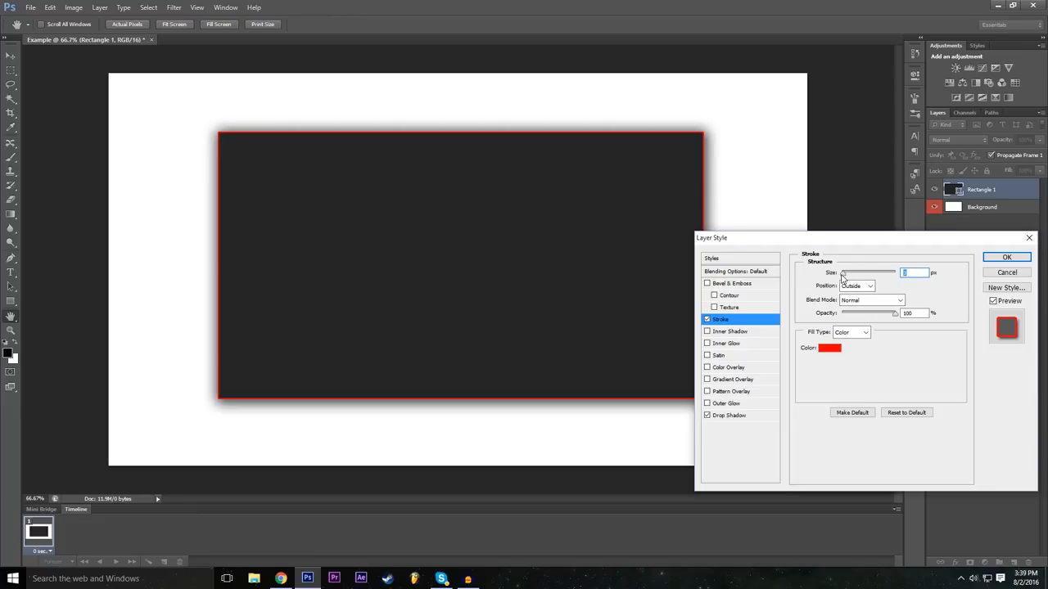
# Step: Set the red stroke's size to 10 px
pyautogui.moveTo(843, 278); pyautogui.dragTo(851, 275)
pyautogui.doubleClick(915, 275)
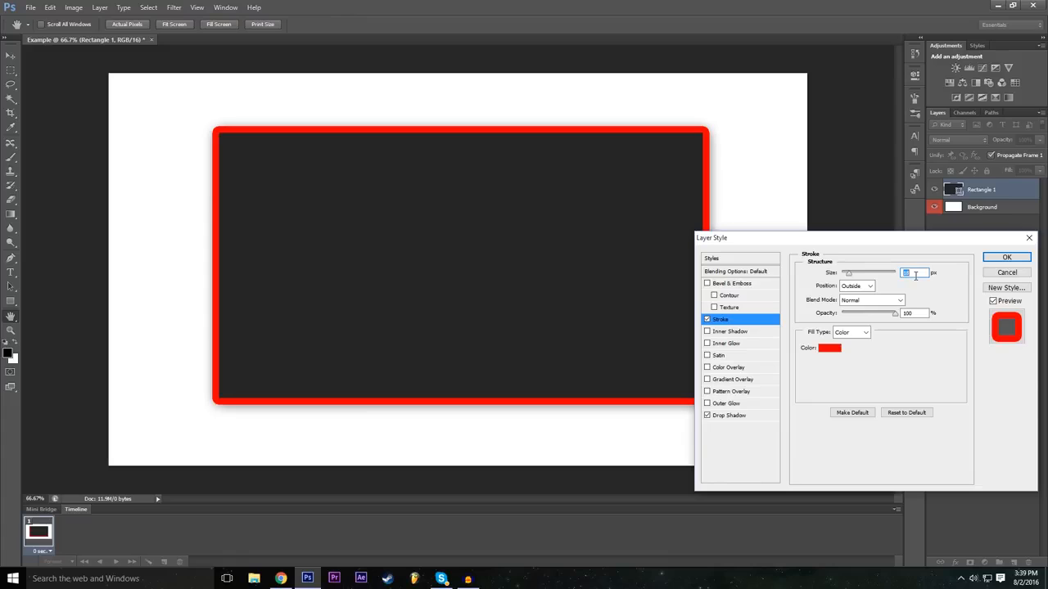
pyautogui.write('10')
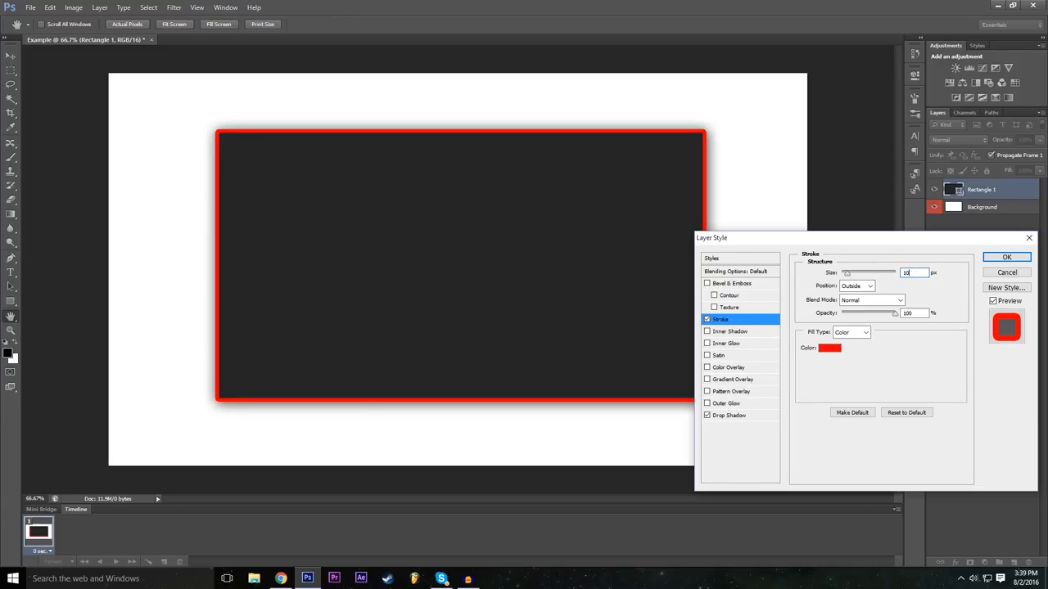
pyautogui.click(913, 378)
# Step: Add a Bevel & Emboss effect to the rectangle with about 286% depth and a larger size
pyautogui.click(706, 284)
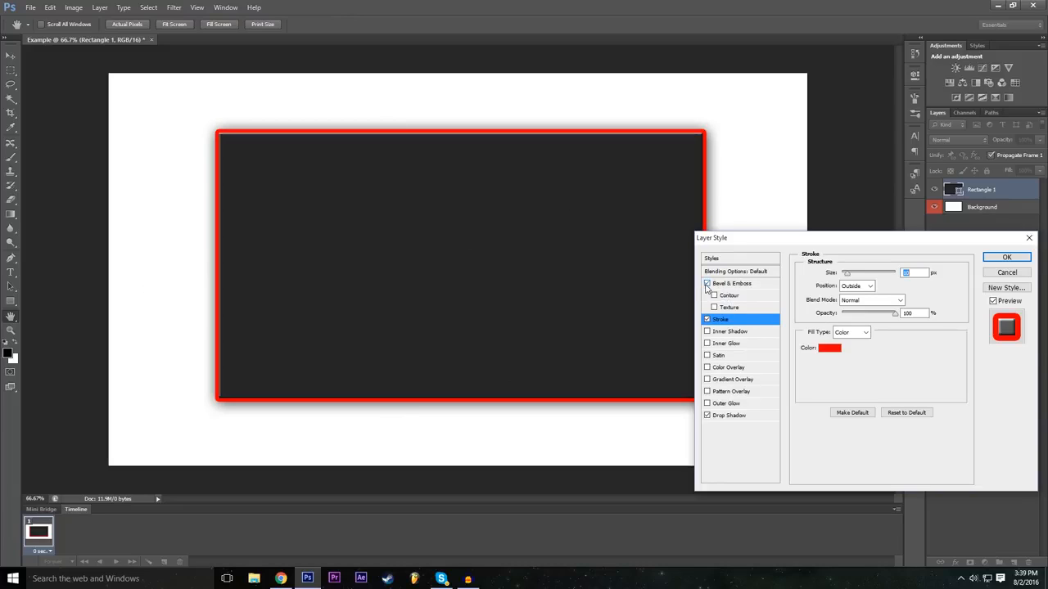
pyautogui.click(731, 284)
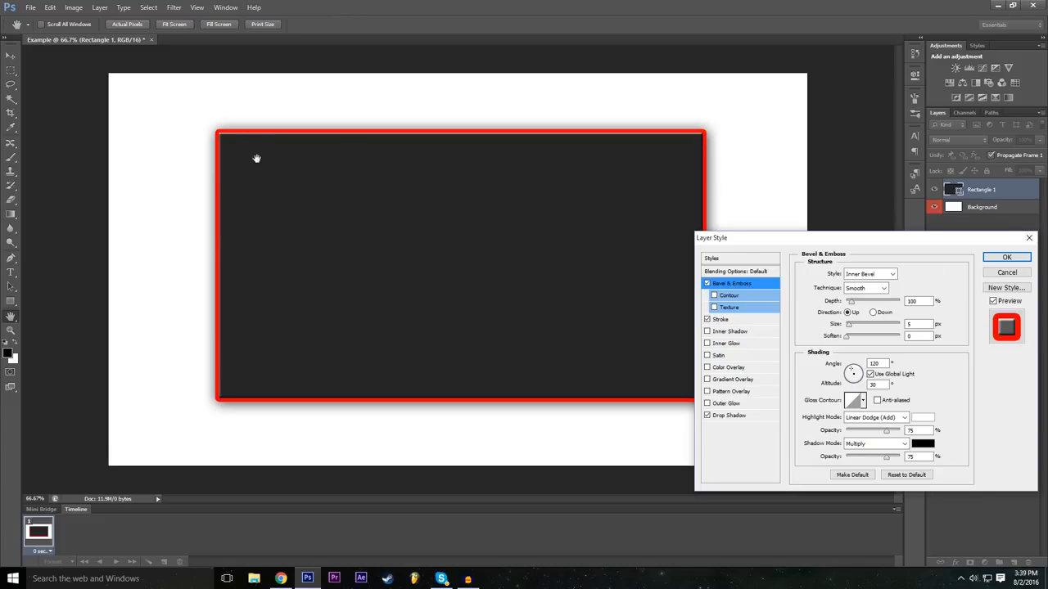
pyautogui.click(706, 284)
pyautogui.click(707, 284)
pyautogui.moveTo(857, 306)
pyautogui.mouseDown()
pyautogui.moveTo(871, 305)
pyautogui.moveTo(851, 304)
pyautogui.moveTo(861, 306)
pyautogui.mouseUp()
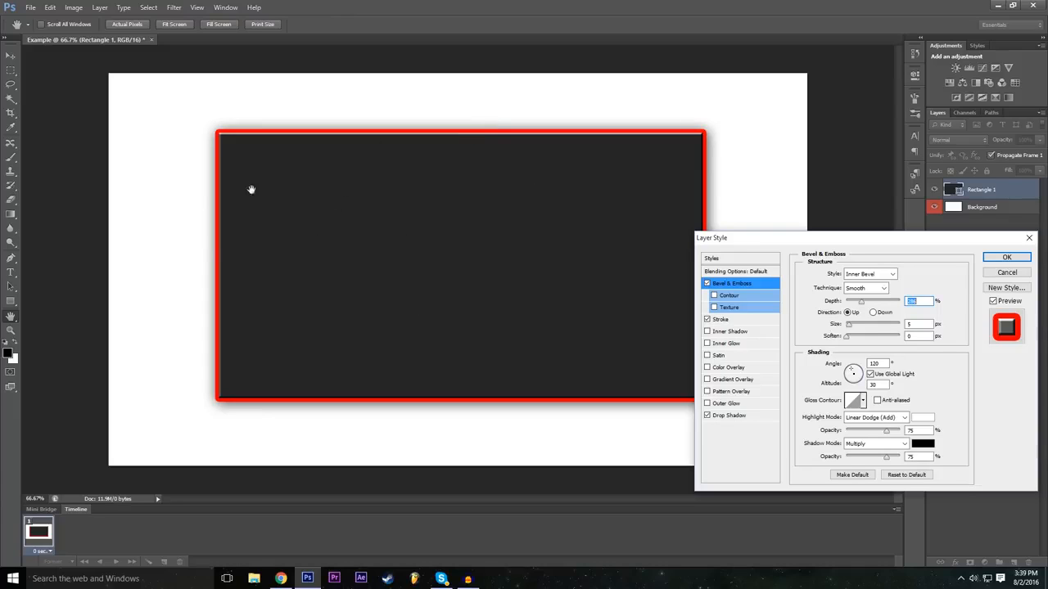
pyautogui.moveTo(854, 324)
pyautogui.mouseDown()
pyautogui.moveTo(875, 328)
pyautogui.moveTo(854, 339)
pyautogui.mouseUp()
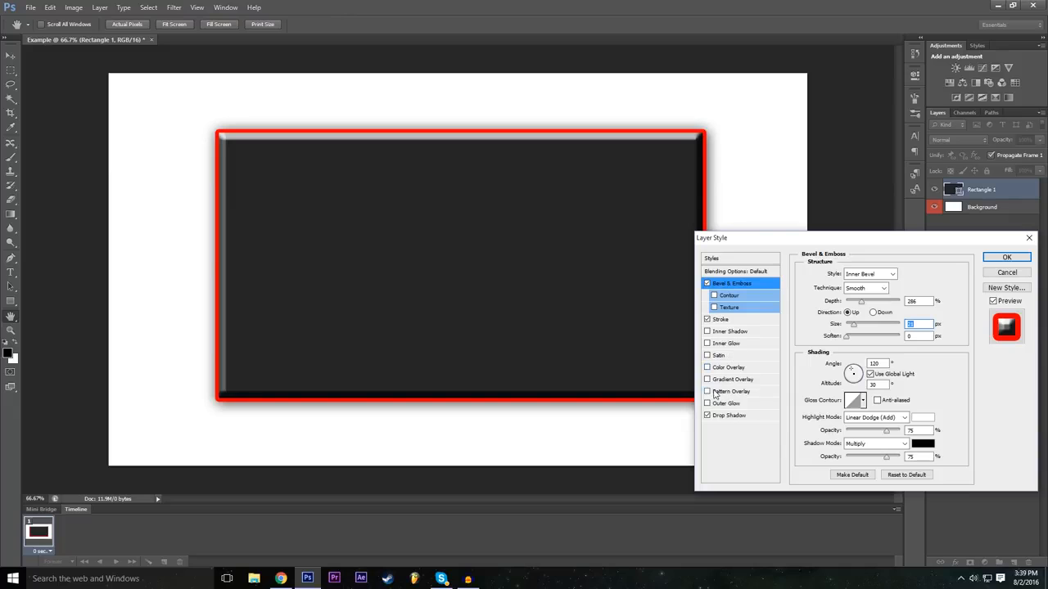
# Step: Add a pattern overlay to the rectangle and try the available patterns, ending on the near-white textured one
pyautogui.click(714, 392)
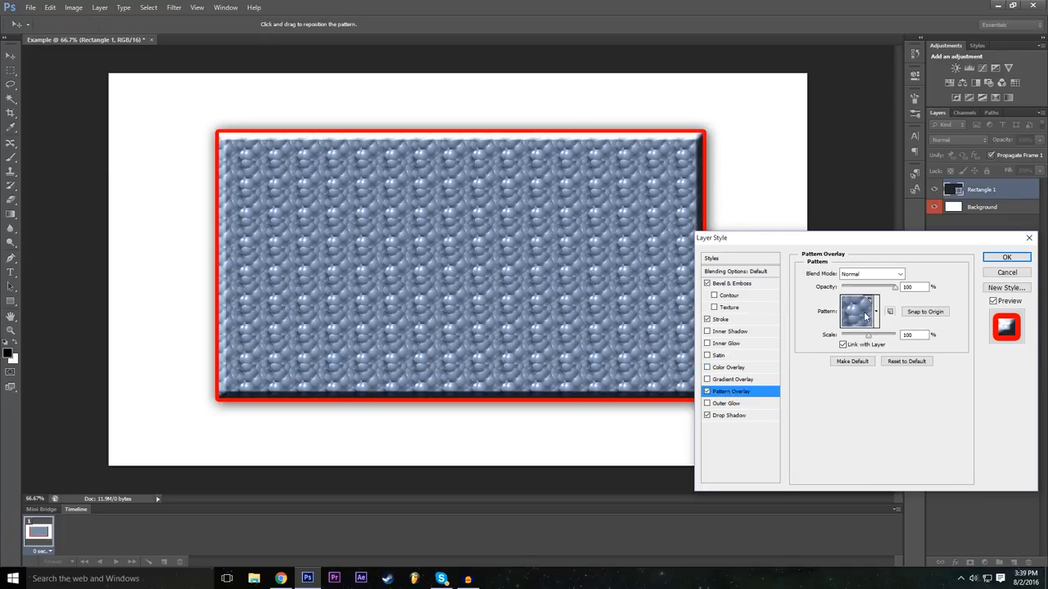
pyautogui.click(865, 316)
pyautogui.click(822, 345)
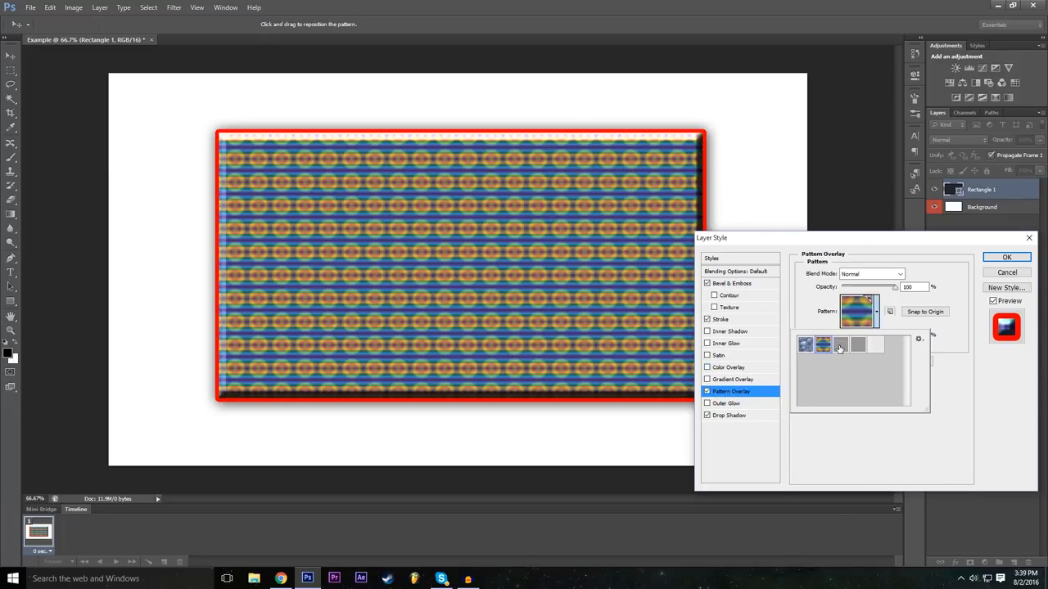
pyautogui.click(839, 346)
pyautogui.click(855, 348)
pyautogui.click(876, 347)
pyautogui.click(863, 350)
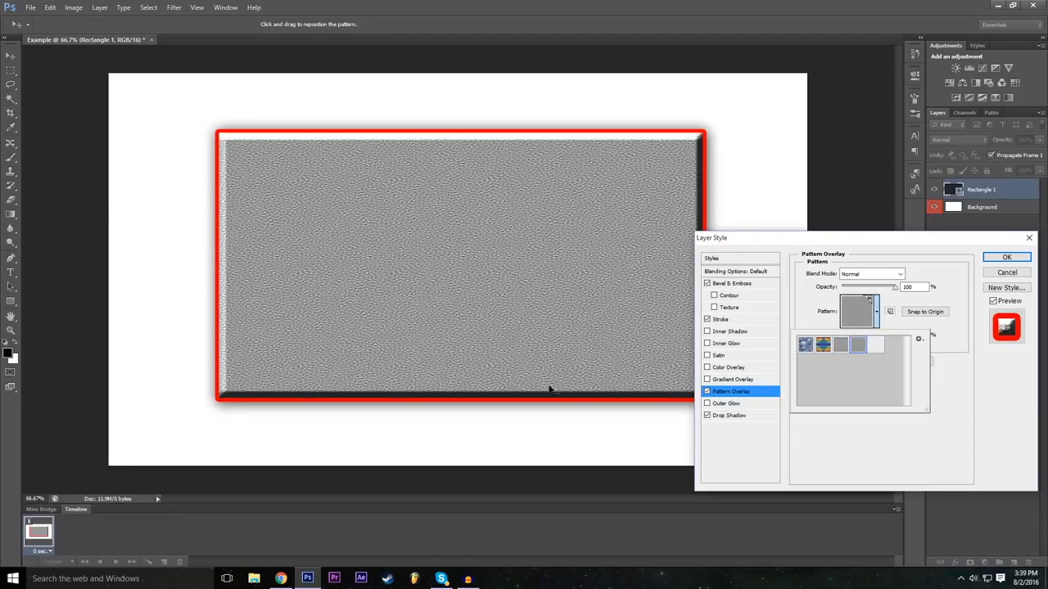
pyautogui.click(876, 347)
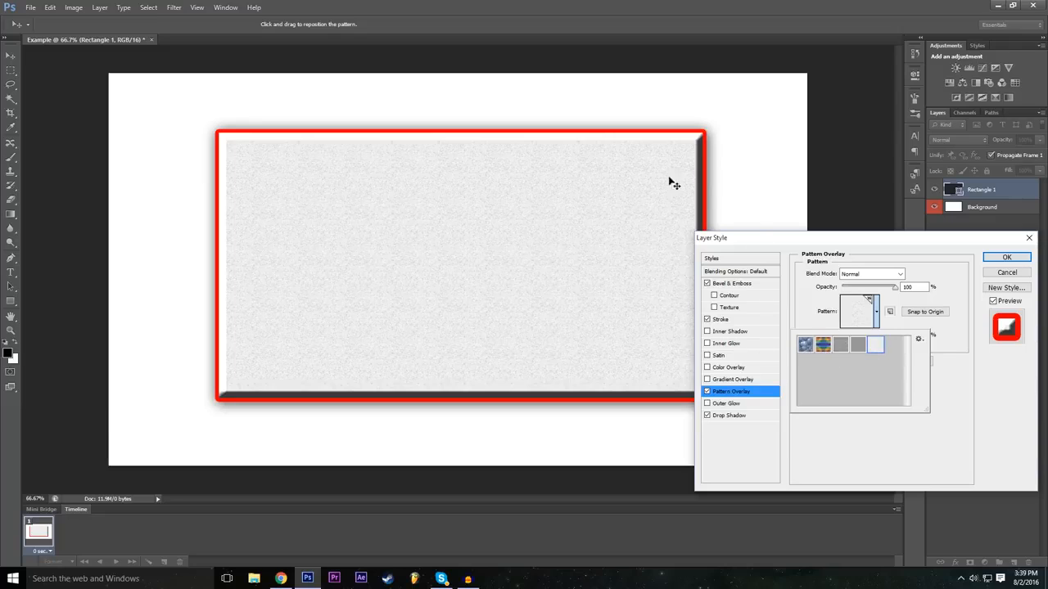
# Step: Compare the overlay patterns again and choose the coarse grey woven pattern
pyautogui.click(805, 346)
pyautogui.click(822, 344)
pyautogui.click(859, 345)
pyautogui.click(870, 349)
pyautogui.click(856, 350)
pyautogui.click(839, 449)
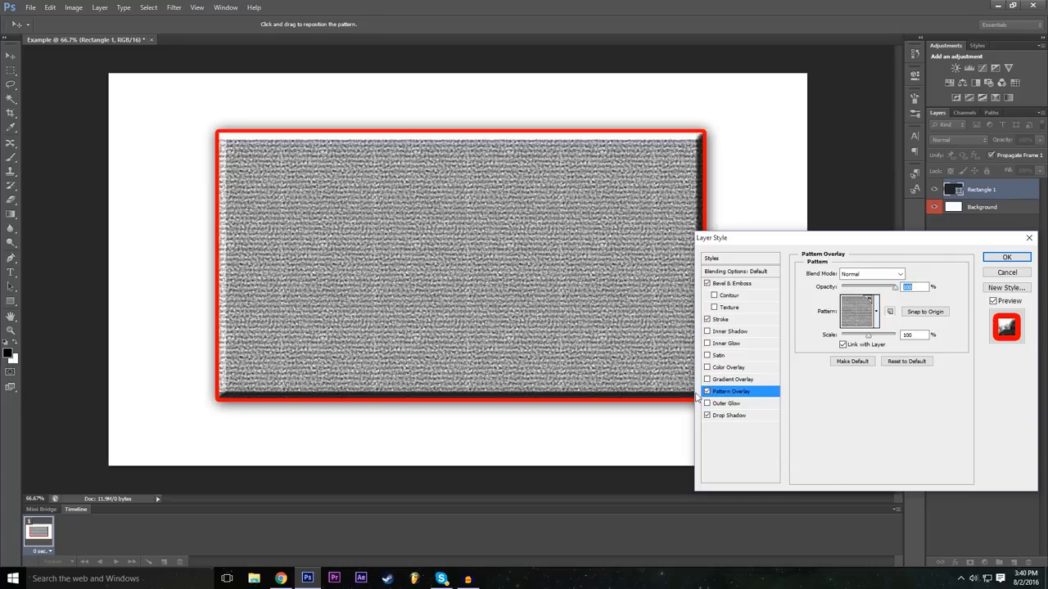
# Step: Toggle the pattern overlay off and on to compare, and add an Outer Glow effect with a size of about 59 px
pyautogui.click(707, 391)
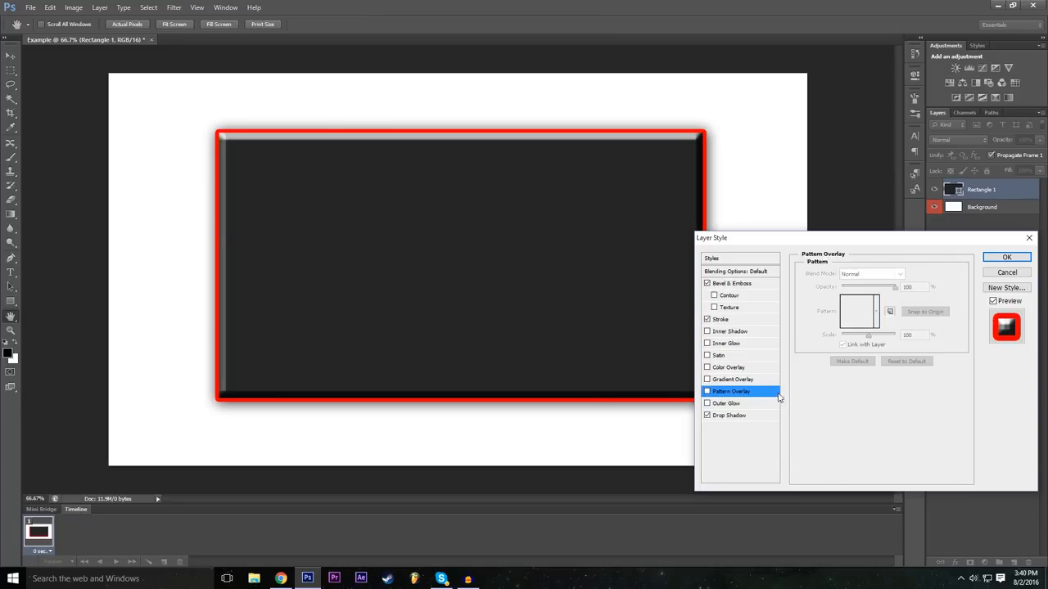
pyautogui.click(707, 392)
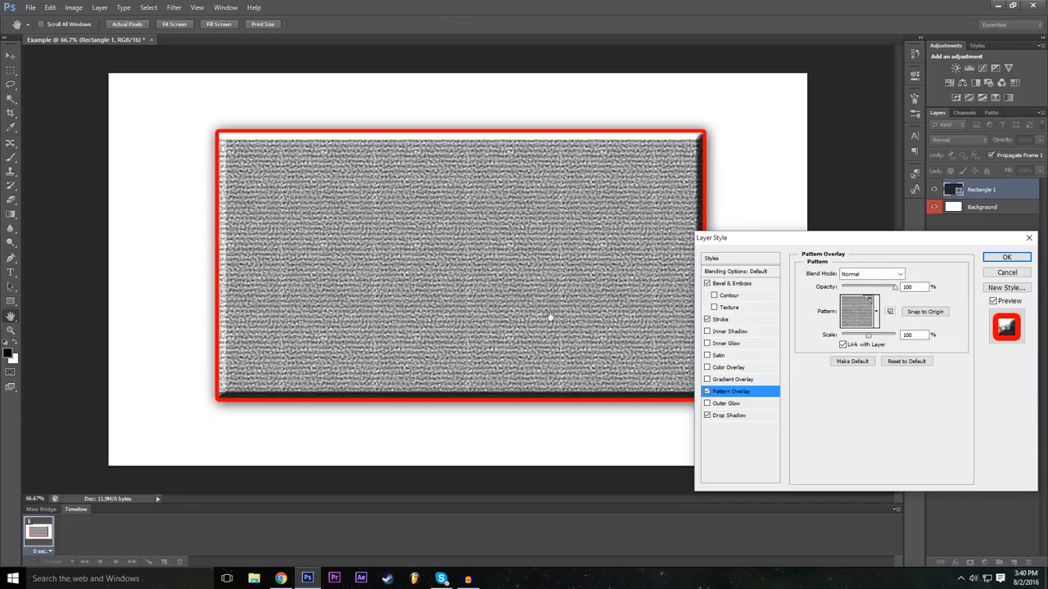
pyautogui.click(707, 404)
pyautogui.click(742, 405)
pyautogui.moveTo(848, 369); pyautogui.dragTo(857, 367)
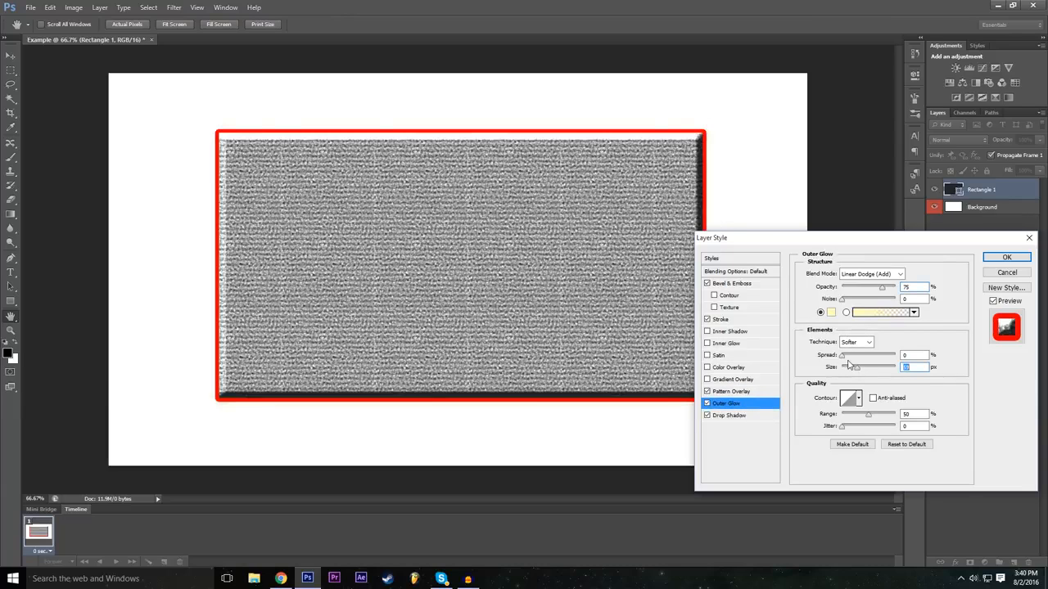
# Step: Set the outer glow's colour to pure red (ff0000) and its spread to about 24%
pyautogui.click(831, 313)
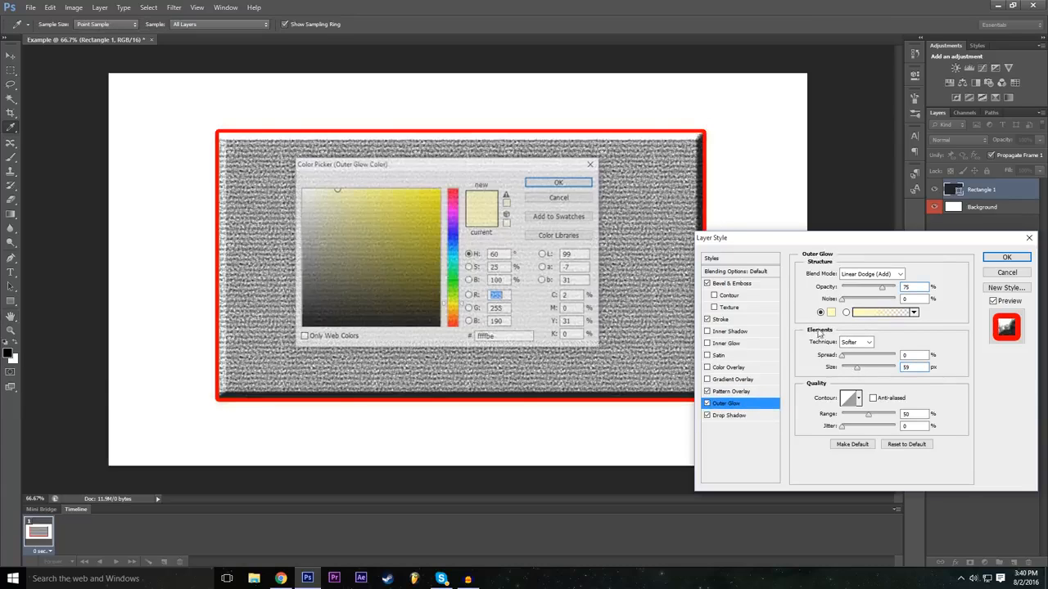
pyautogui.click(456, 189)
pyautogui.moveTo(436, 192); pyautogui.dragTo(456, 167)
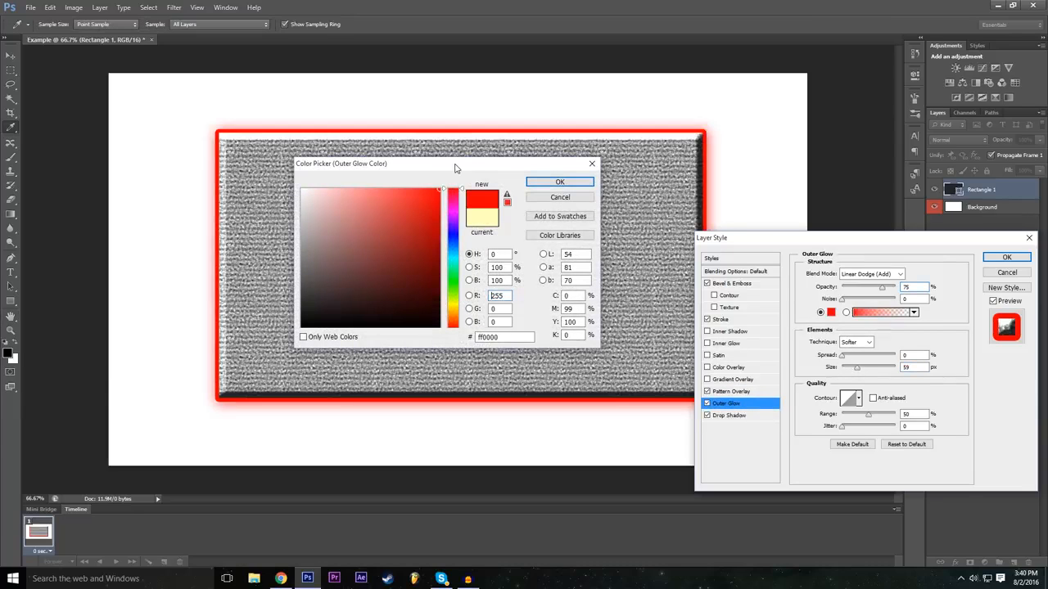
pyautogui.click(541, 181)
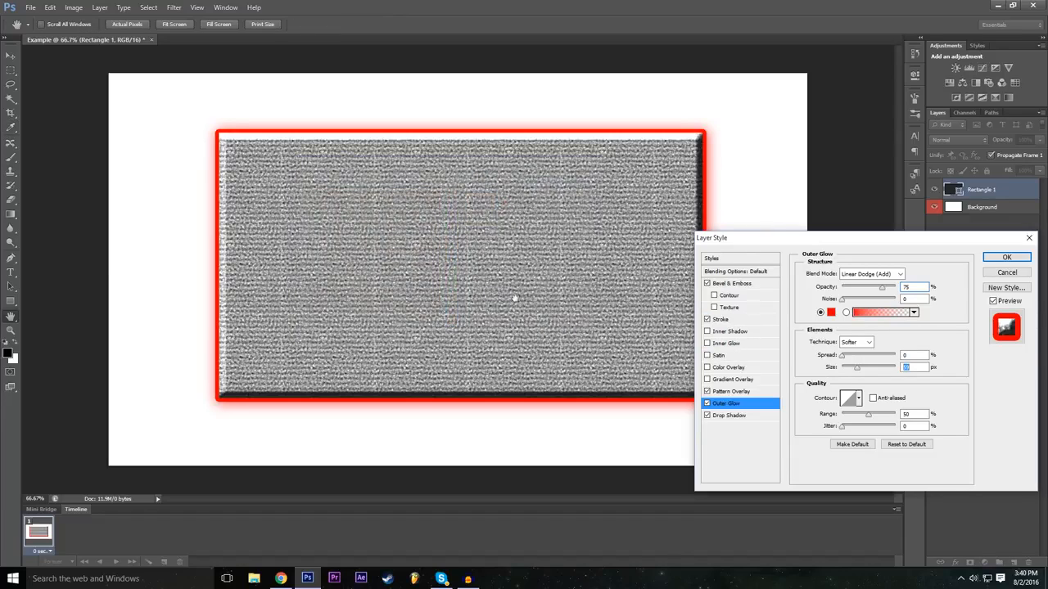
pyautogui.moveTo(843, 355); pyautogui.dragTo(852, 356)
# Step: Try a colour overlay on the rectangle, preview other overlay colours without keeping them, and turn the overlay off
pyautogui.click(708, 369)
pyautogui.click(742, 372)
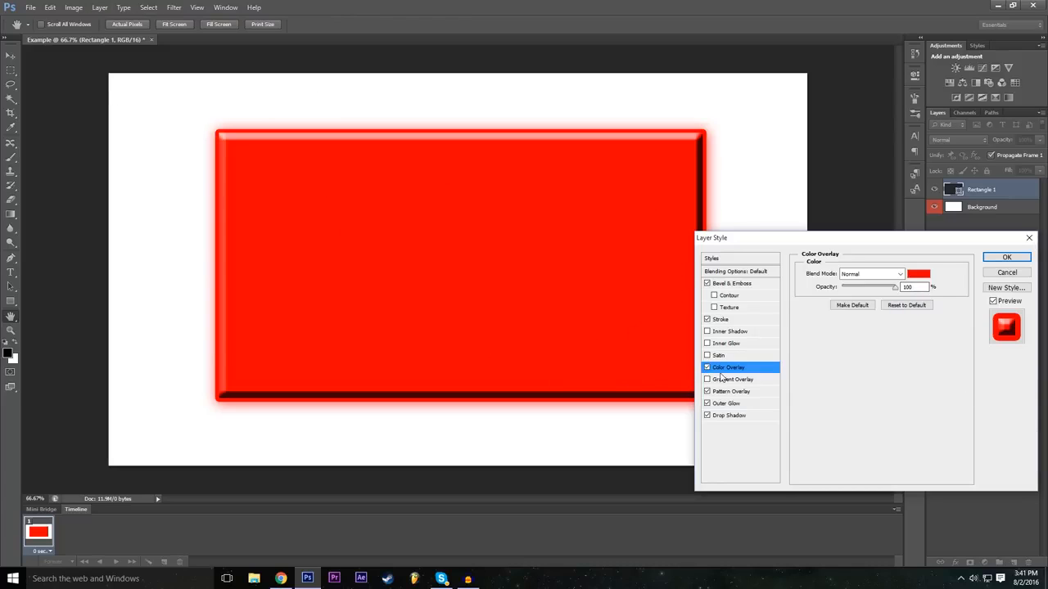
pyautogui.click(918, 275)
pyautogui.moveTo(390, 237)
pyautogui.mouseDown()
pyautogui.moveTo(327, 217)
pyautogui.moveTo(281, 232)
pyautogui.moveTo(304, 292)
pyautogui.mouseUp()
pyautogui.moveTo(462, 327)
pyautogui.mouseDown()
pyautogui.moveTo(455, 284)
pyautogui.moveTo(473, 165)
pyautogui.mouseUp()
pyautogui.click(559, 198)
pyautogui.click(708, 367)
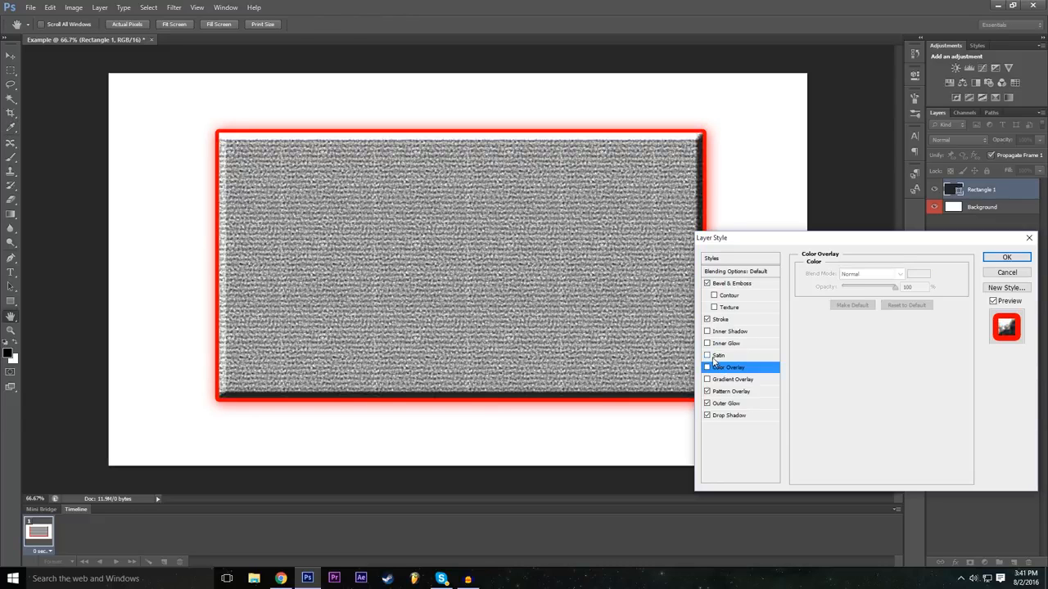
# Step: Try the Satin and Inner Shadow effects on the rectangle and turn both off
pyautogui.click(708, 356)
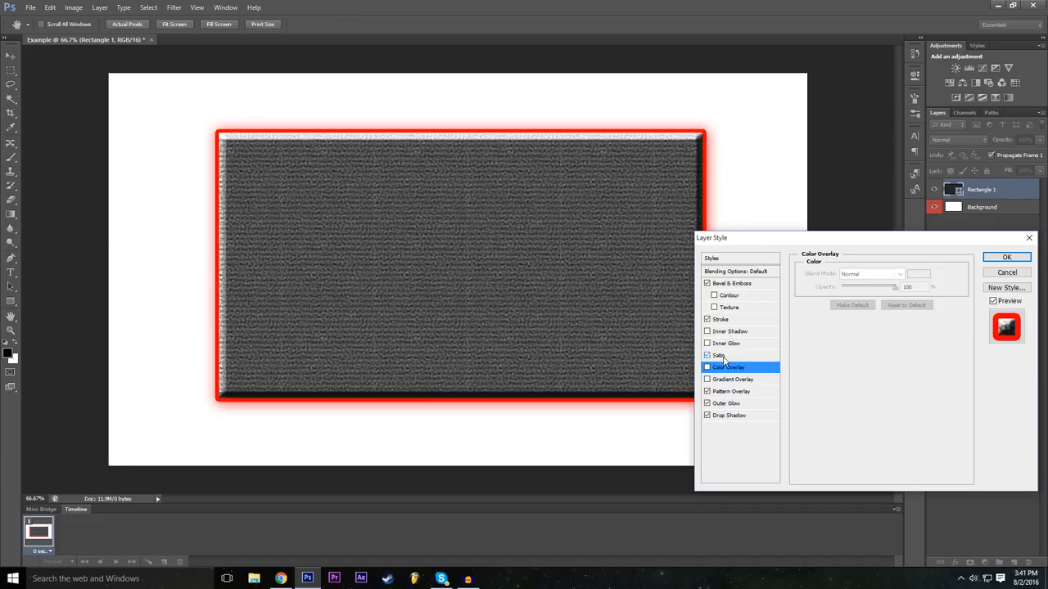
pyautogui.click(704, 359)
pyautogui.click(707, 356)
pyautogui.click(708, 356)
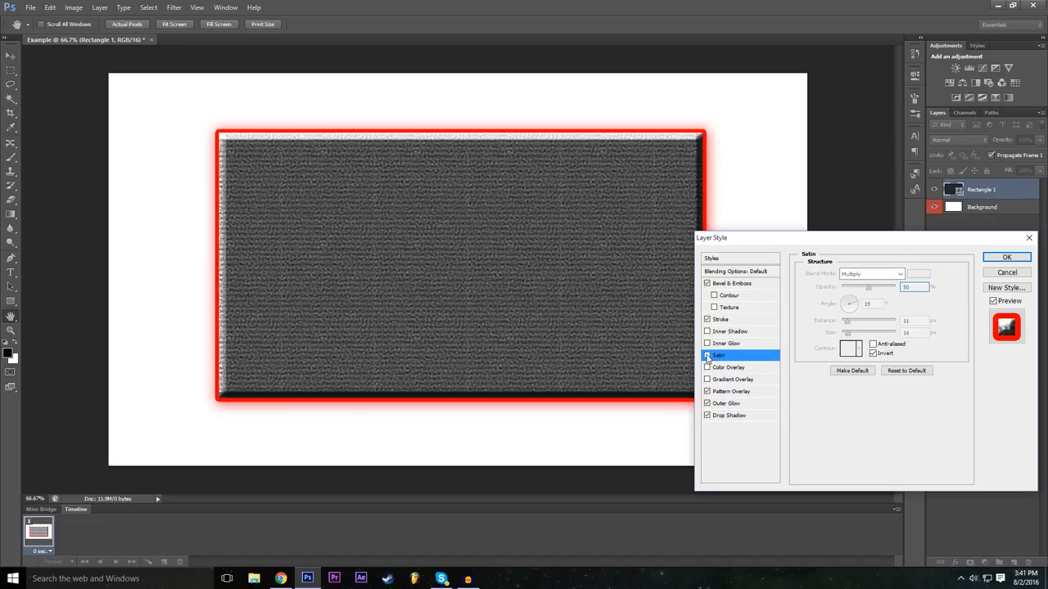
pyautogui.click(707, 357)
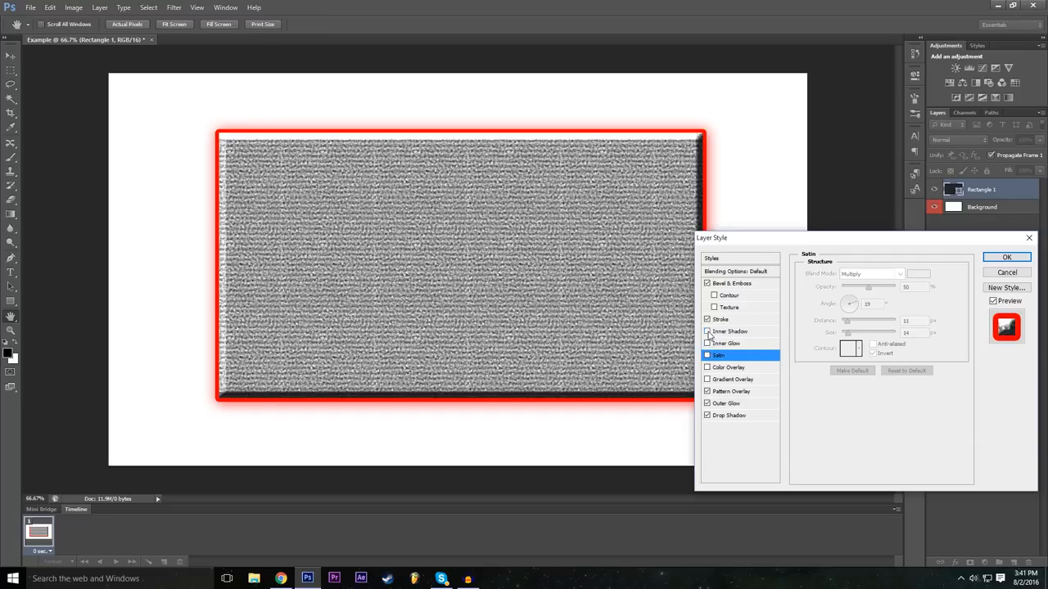
pyautogui.click(707, 332)
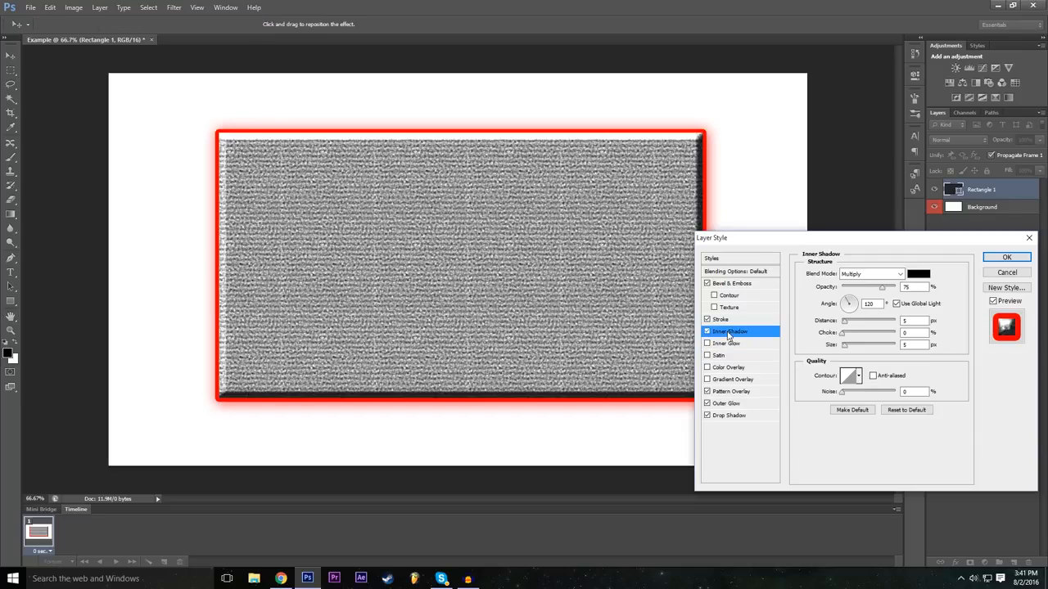
pyautogui.click(707, 331)
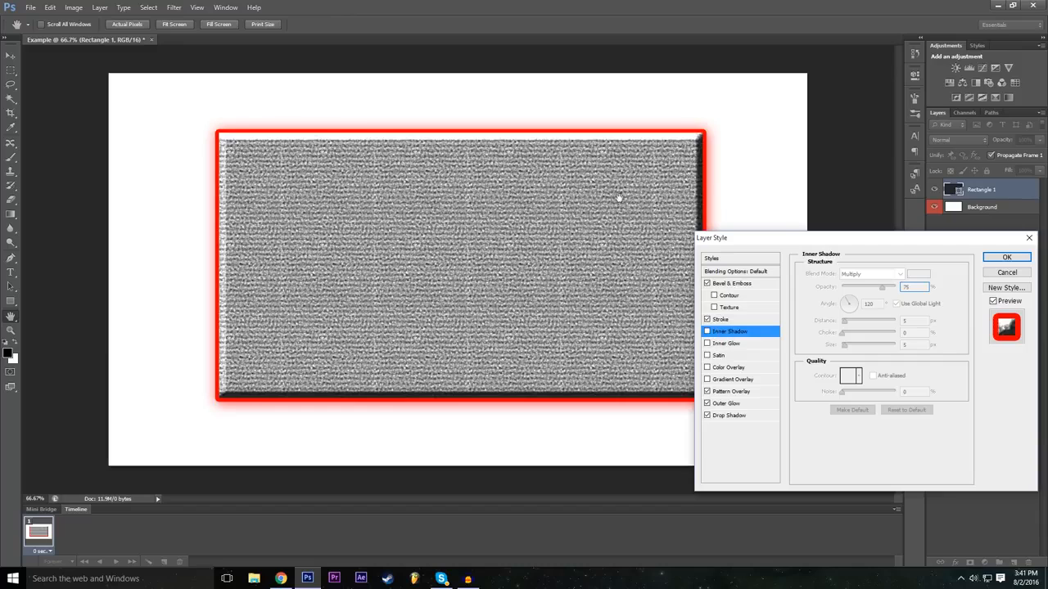
# Step: Add an Inner Glow effect to the rectangle and reopen the Outer Glow settings
pyautogui.click(752, 344)
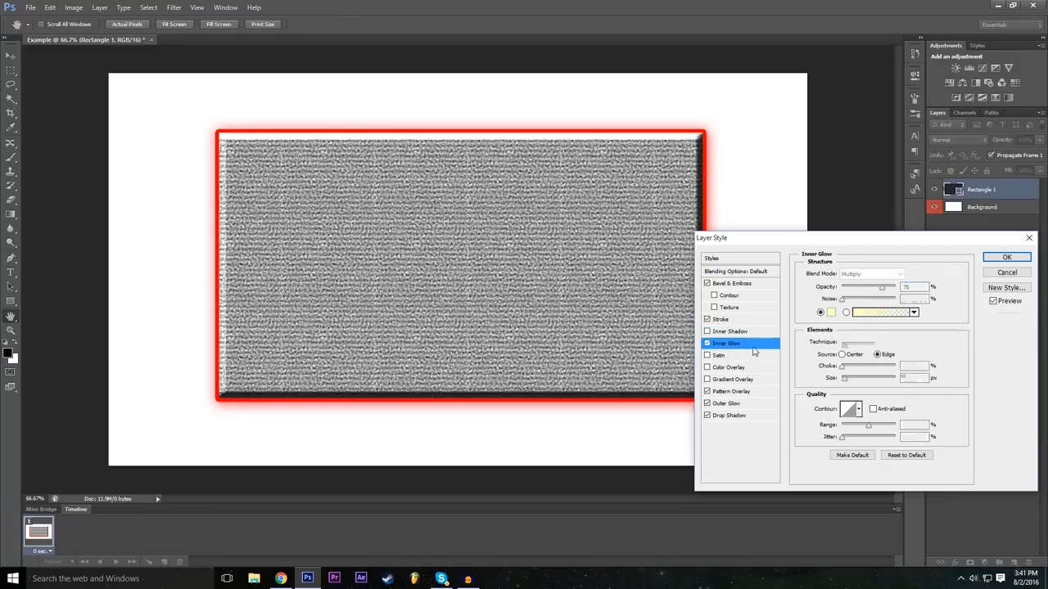
pyautogui.click(741, 403)
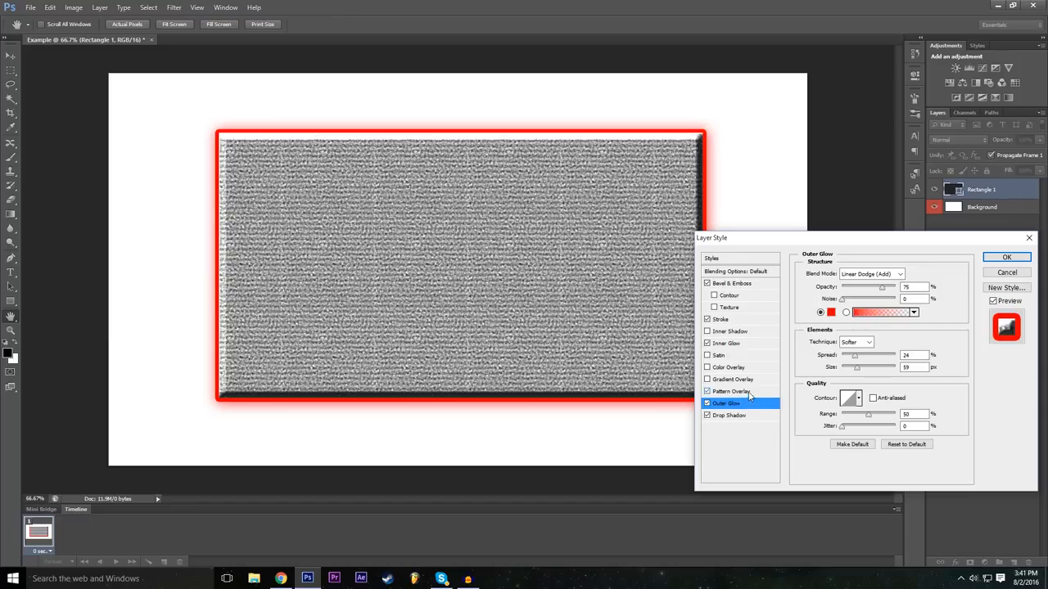
# Step: Try a gradient overlay on the rectangle and compare the gradient presets, ending on Orange, Yellow, Orange
pyautogui.click(731, 381)
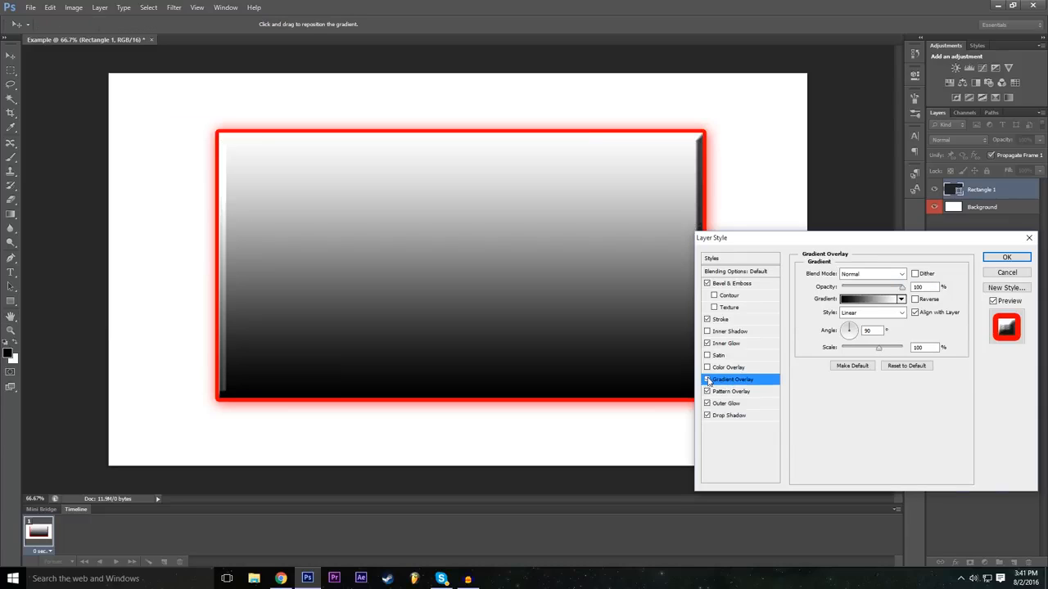
pyautogui.click(708, 379)
pyautogui.click(708, 379)
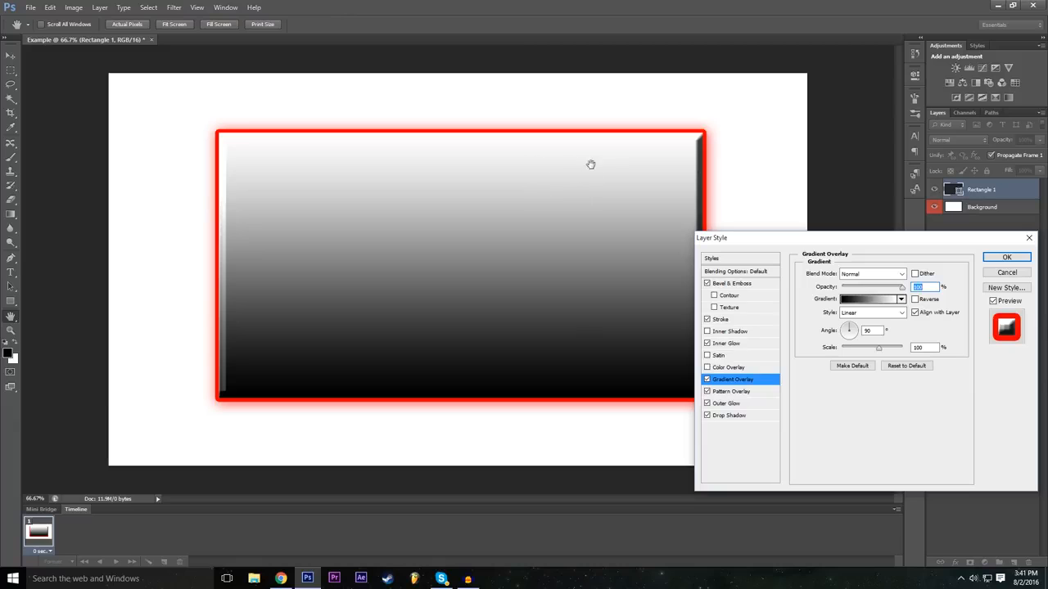
pyautogui.click(870, 301)
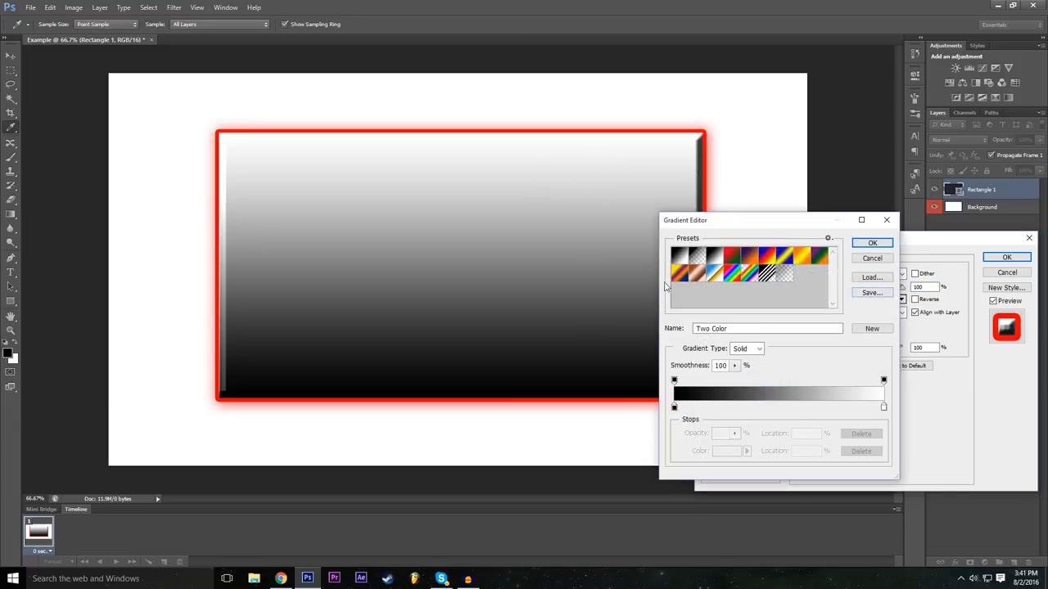
pyautogui.click(747, 273)
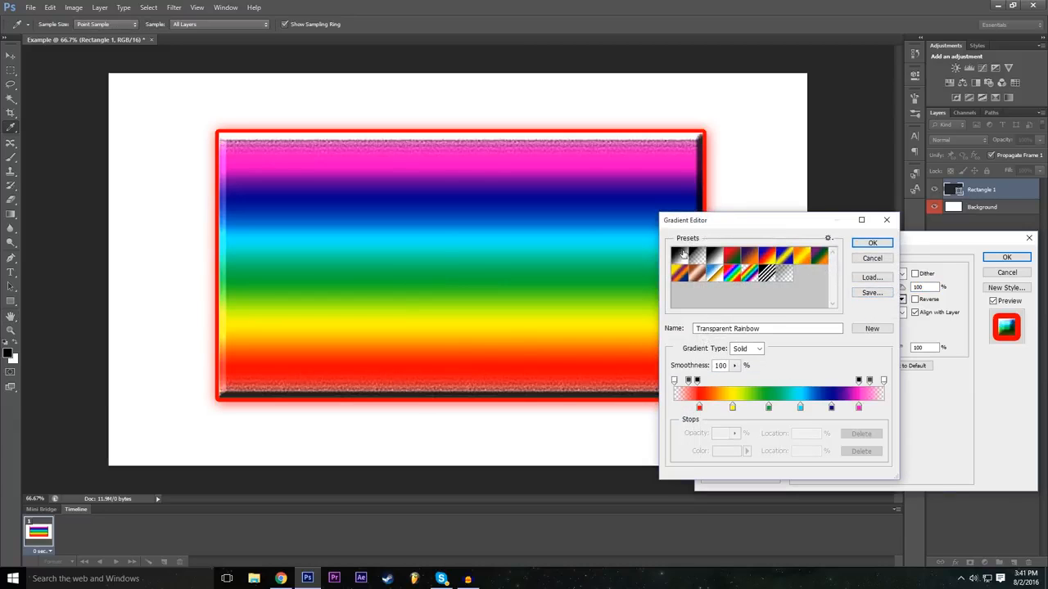
pyautogui.click(766, 274)
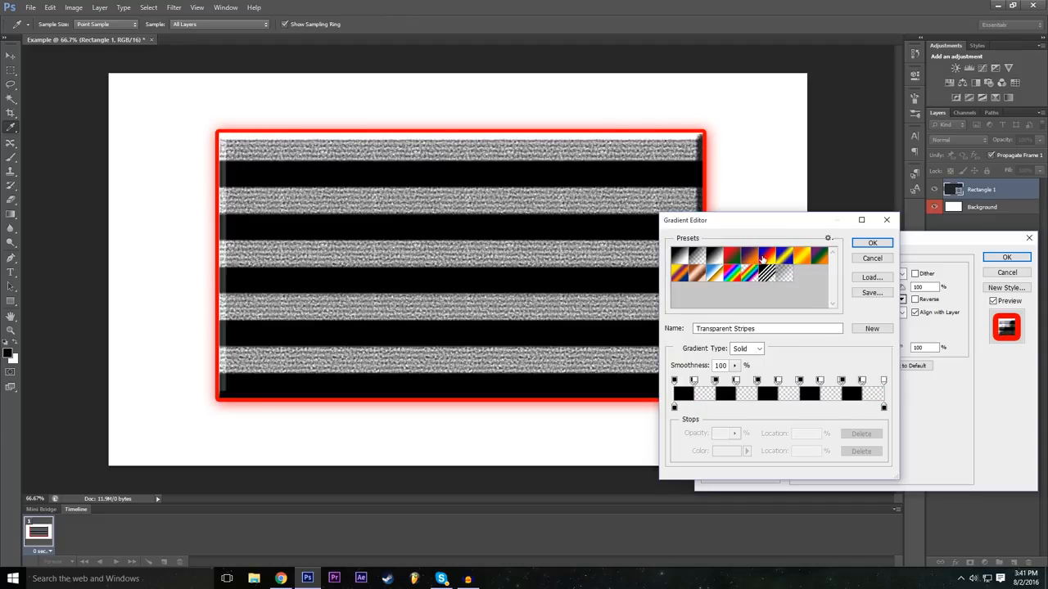
pyautogui.click(765, 258)
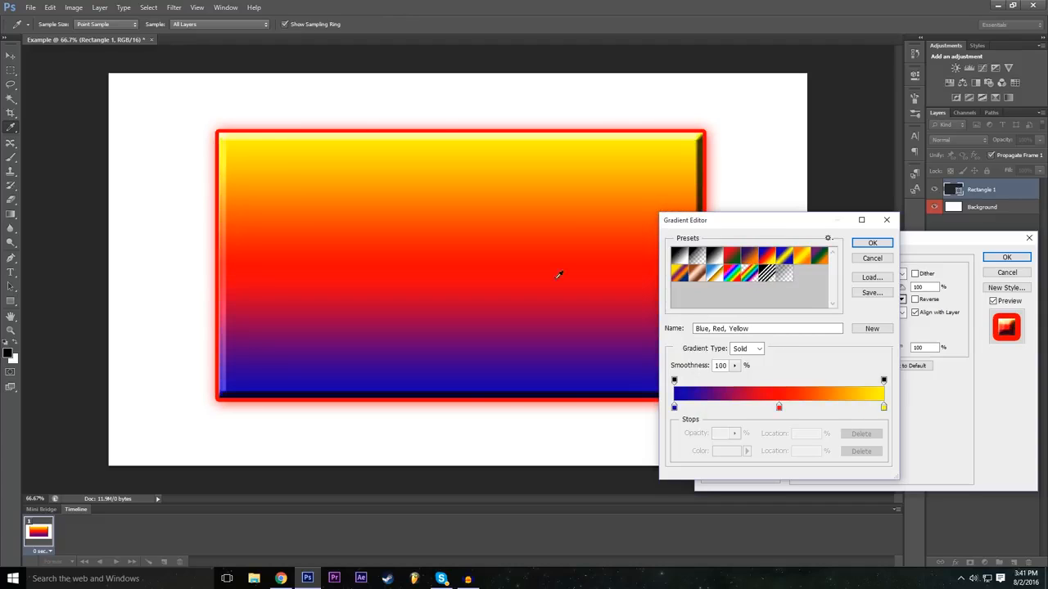
pyautogui.click(714, 259)
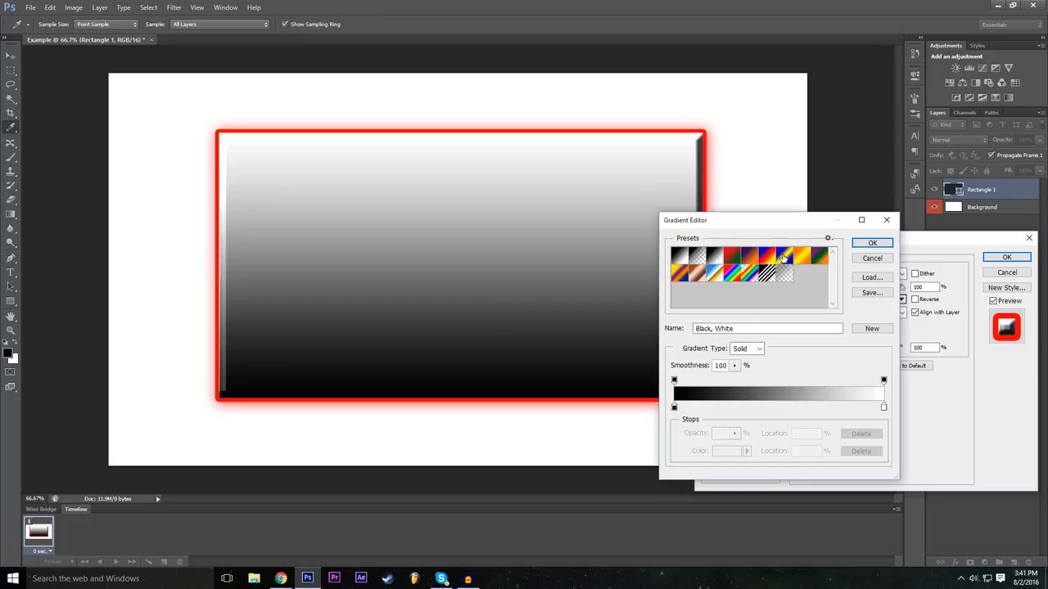
pyautogui.click(783, 257)
pyautogui.click(801, 257)
pyautogui.click(773, 257)
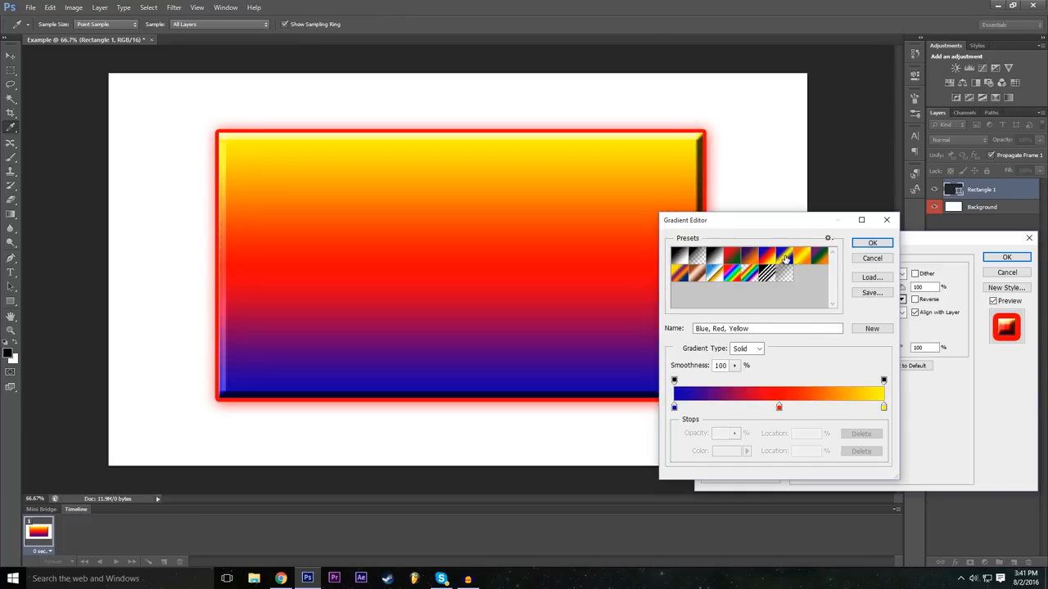
pyautogui.click(784, 257)
pyautogui.click(801, 258)
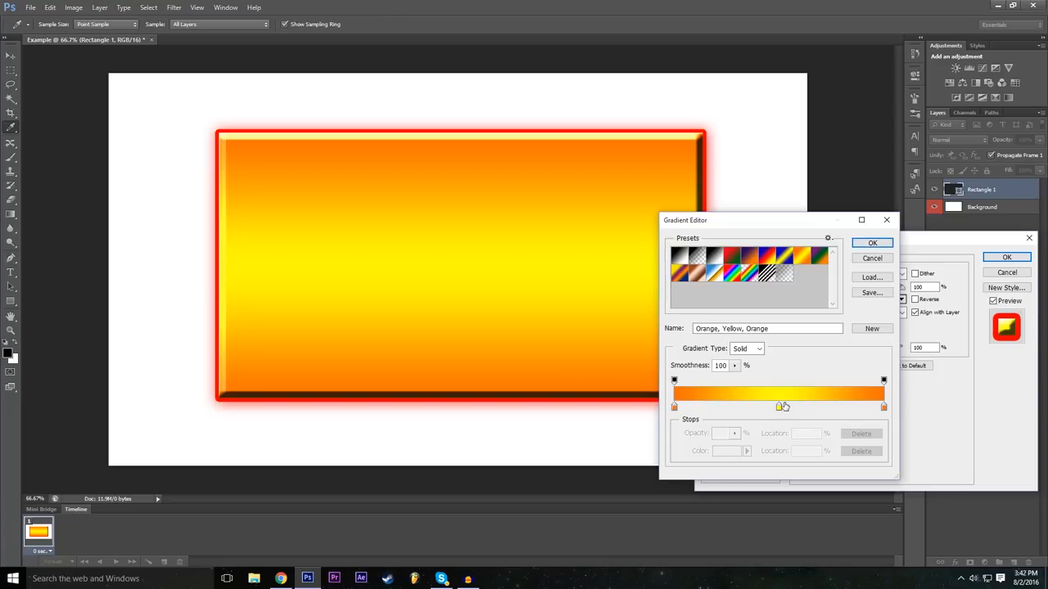
# Step: Recolour the gradient's middle stop to bright green (00ff1e) and accept the custom gradient
pyautogui.click(780, 409)
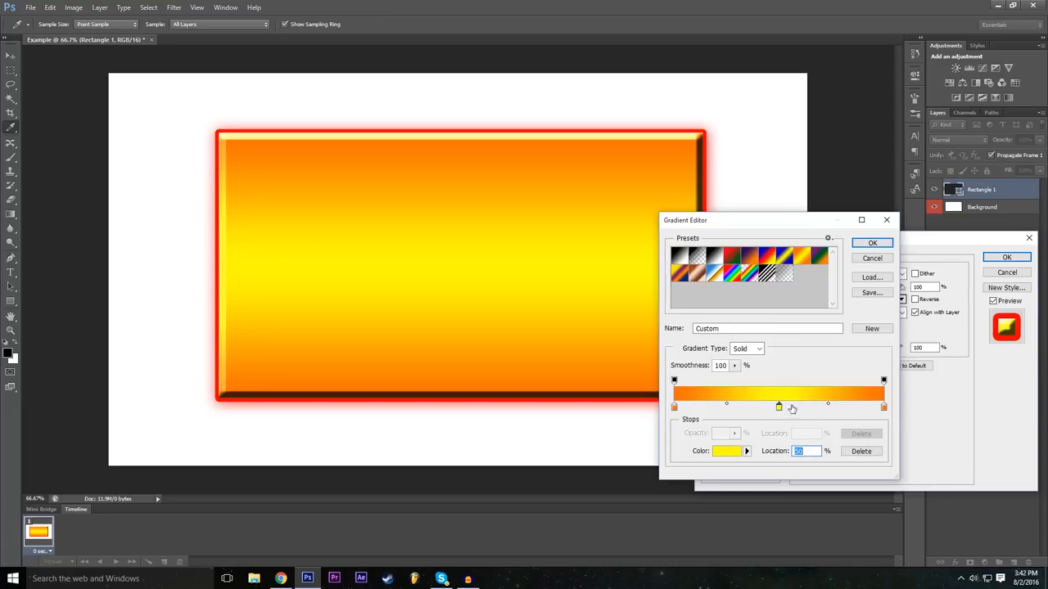
pyautogui.doubleClick(780, 410)
pyautogui.moveTo(423, 243); pyautogui.dragTo(442, 188)
pyautogui.moveTo(452, 272)
pyautogui.mouseDown()
pyautogui.moveTo(451, 259)
pyautogui.moveTo(451, 283)
pyautogui.mouseUp()
pyautogui.moveTo(453, 239); pyautogui.dragTo(454, 187)
pyautogui.moveTo(453, 326); pyautogui.dragTo(455, 282)
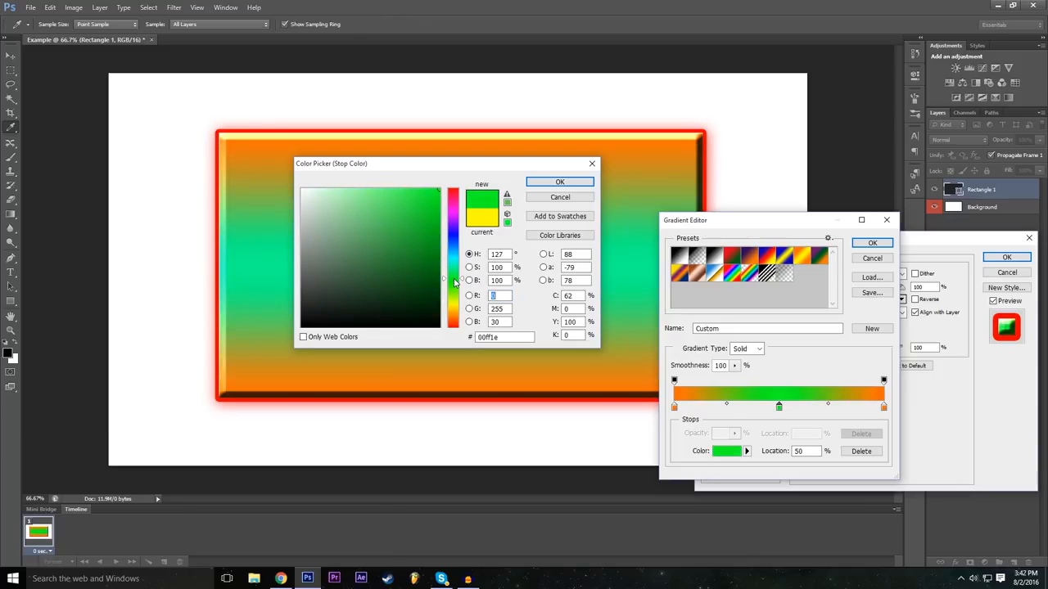
pyautogui.click(560, 181)
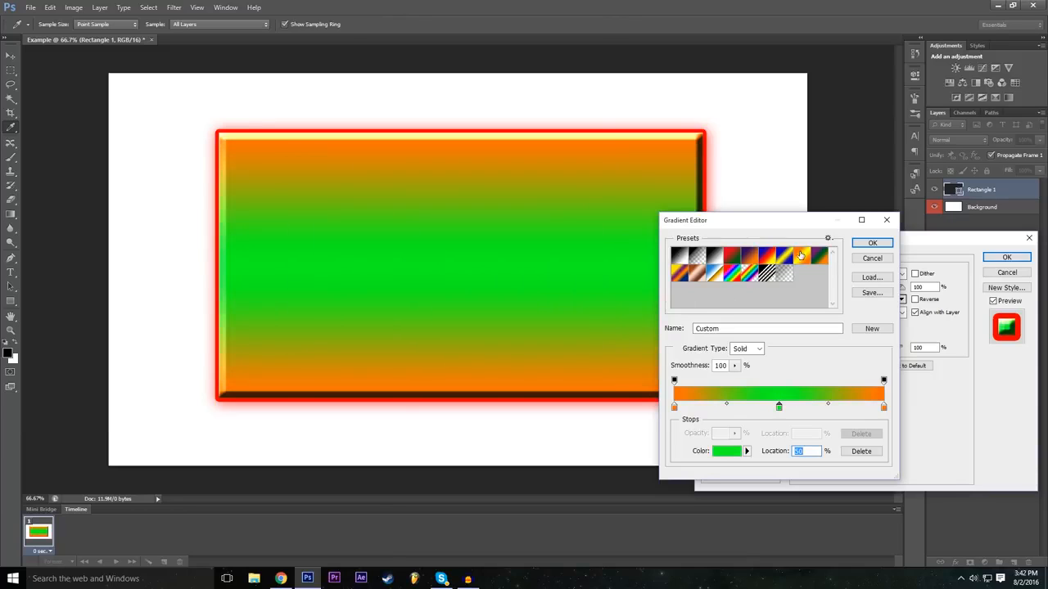
pyautogui.click(872, 243)
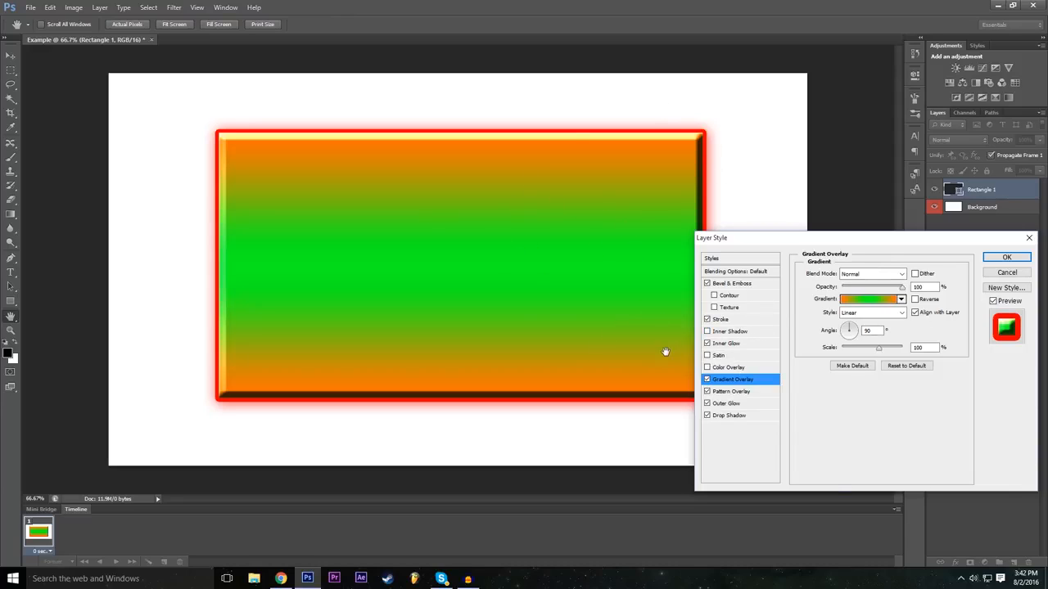
# Step: Turn off the gradient overlay and apply the remaining layer style effects to the rectangle
pyautogui.click(707, 379)
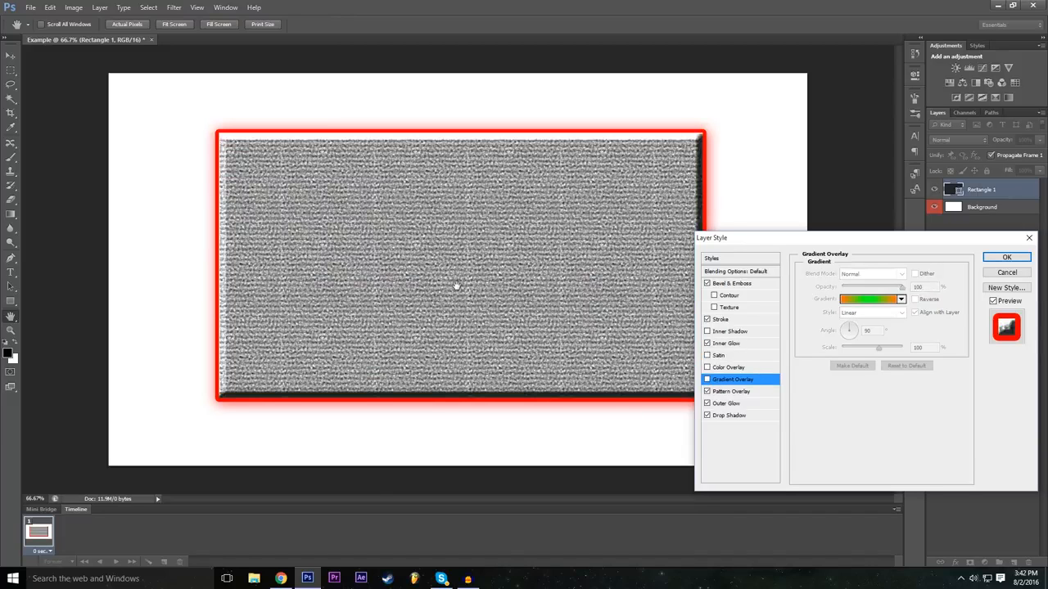
pyautogui.moveTo(839, 244); pyautogui.dragTo(420, 243)
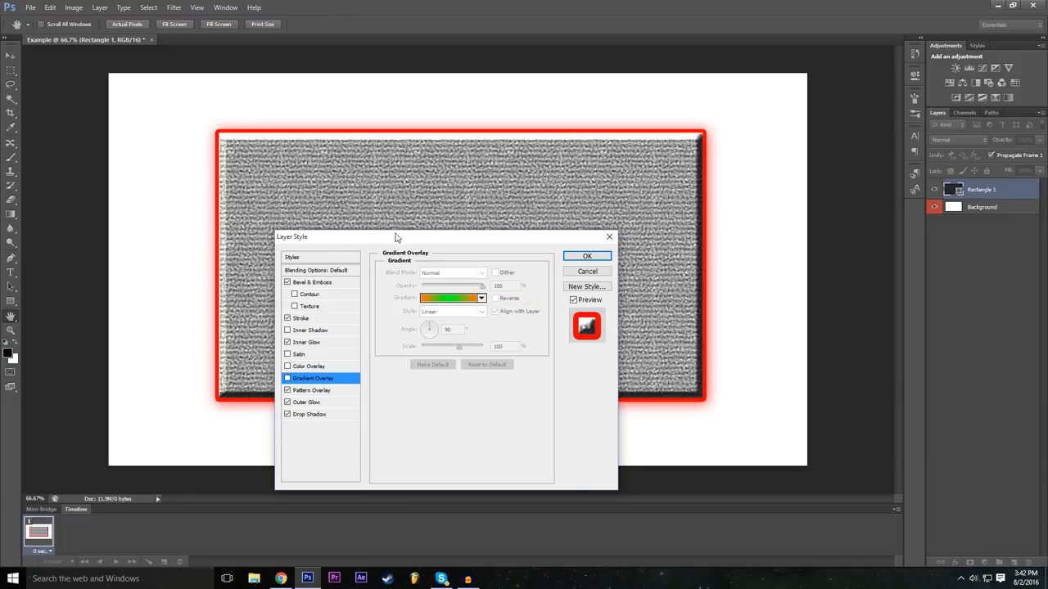
pyautogui.click(606, 261)
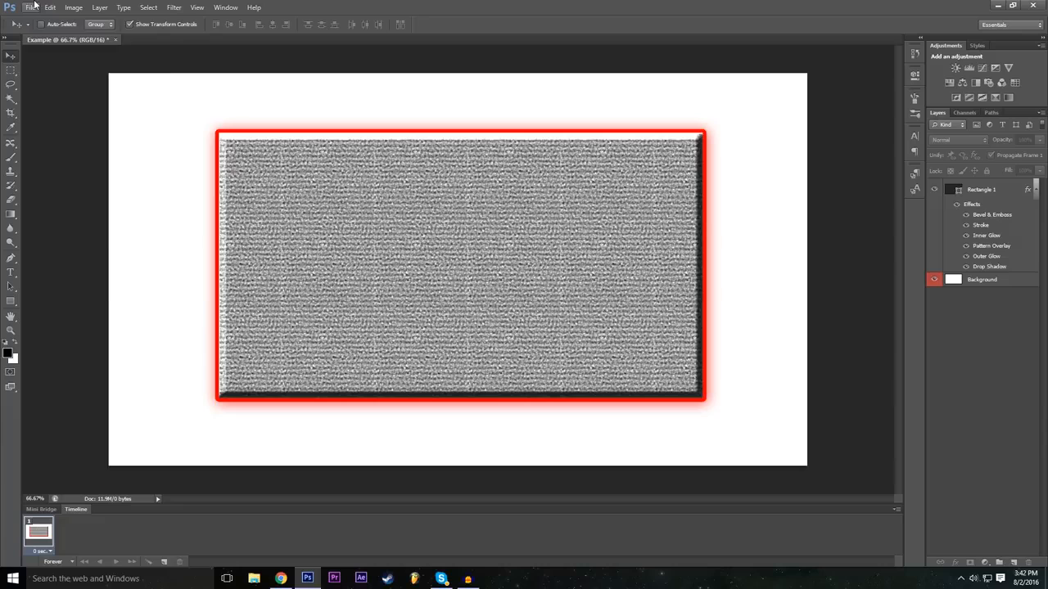
# Step: Try placing the P1 image from the __PS Tut folder into the document, and cancel the placement
pyautogui.click(32, 7)
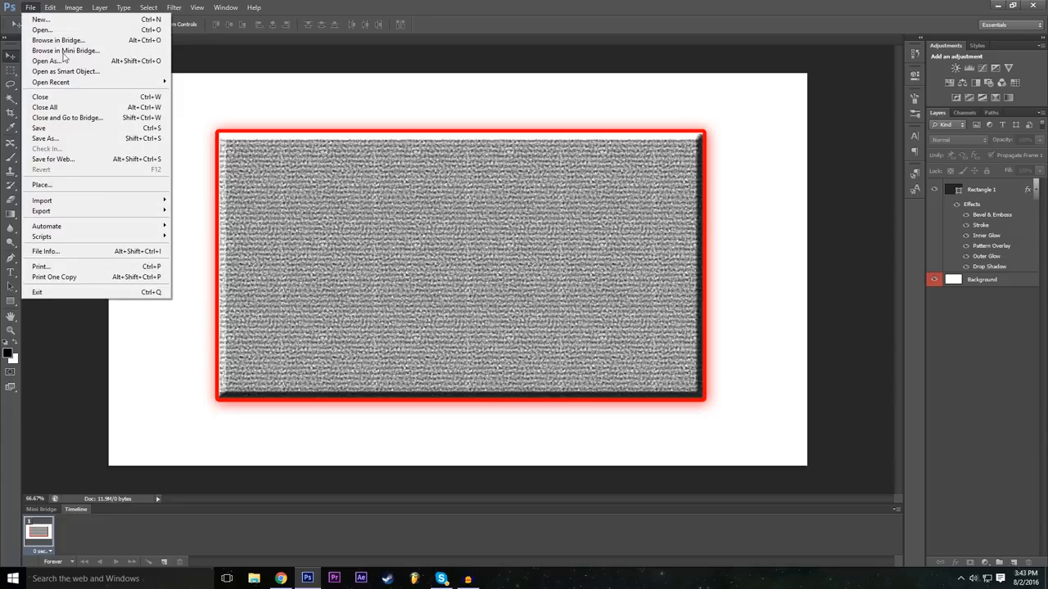
pyautogui.click(77, 185)
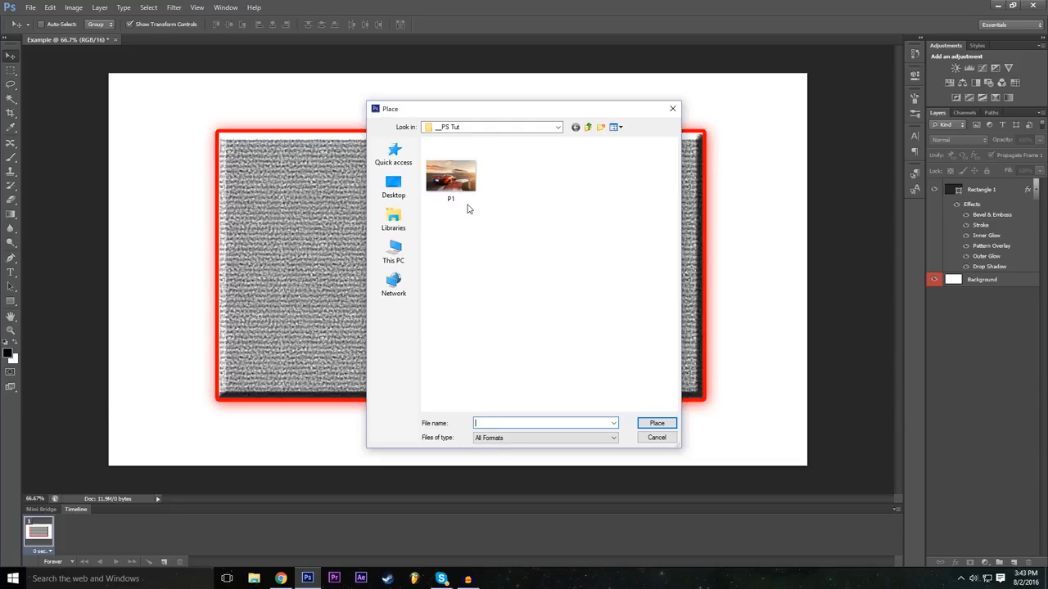
pyautogui.click(459, 181)
pyautogui.click(656, 423)
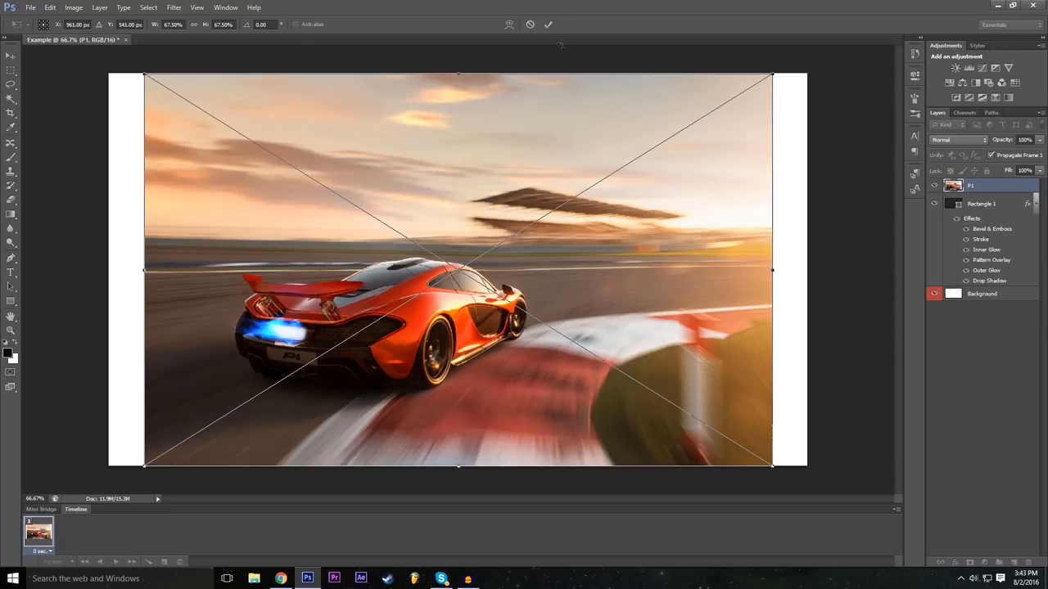
pyautogui.click(530, 26)
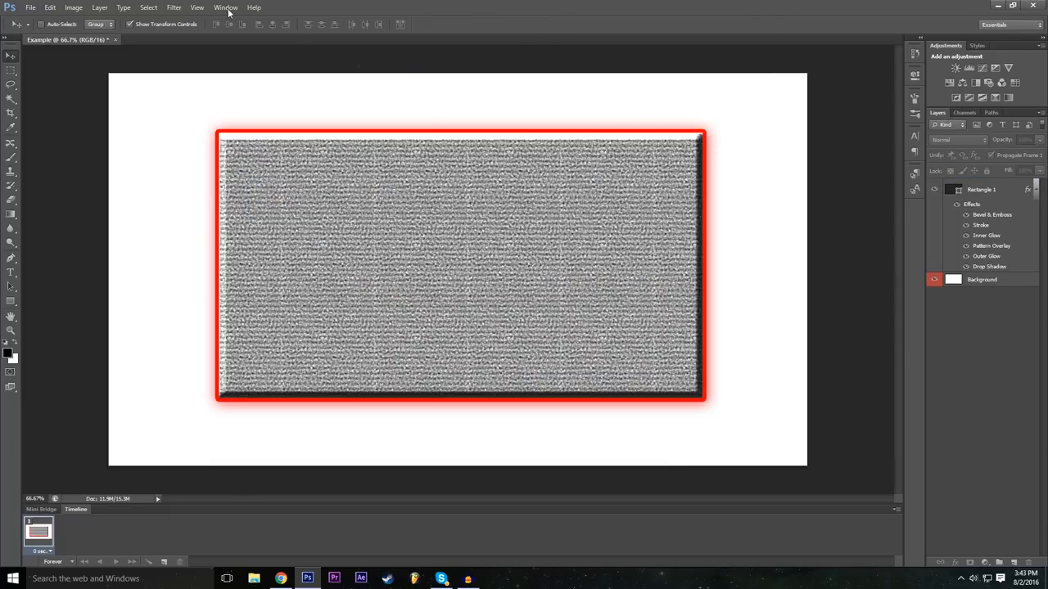
# Step: Open the P1 image from the __PS Tut folder as its own document and switch between it and the Example document
pyautogui.click(30, 7)
pyautogui.click(41, 30)
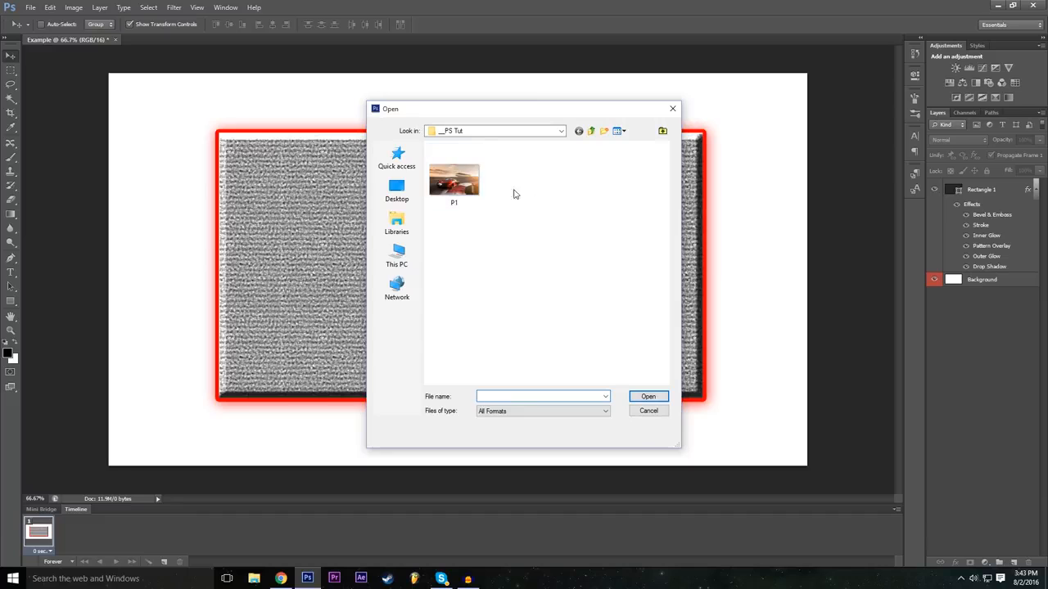
pyautogui.click(646, 397)
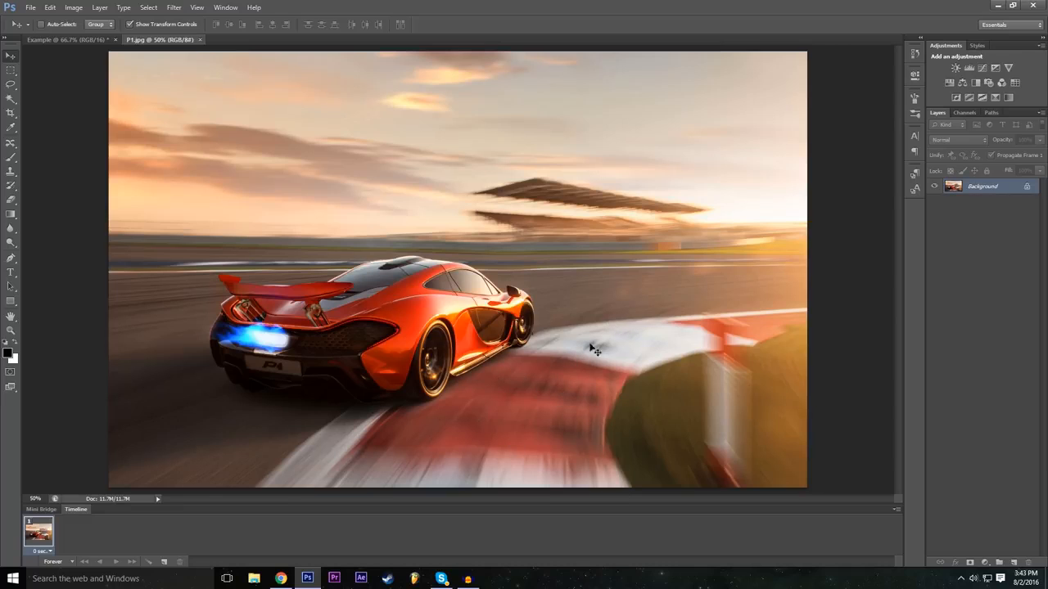
pyautogui.click(90, 39)
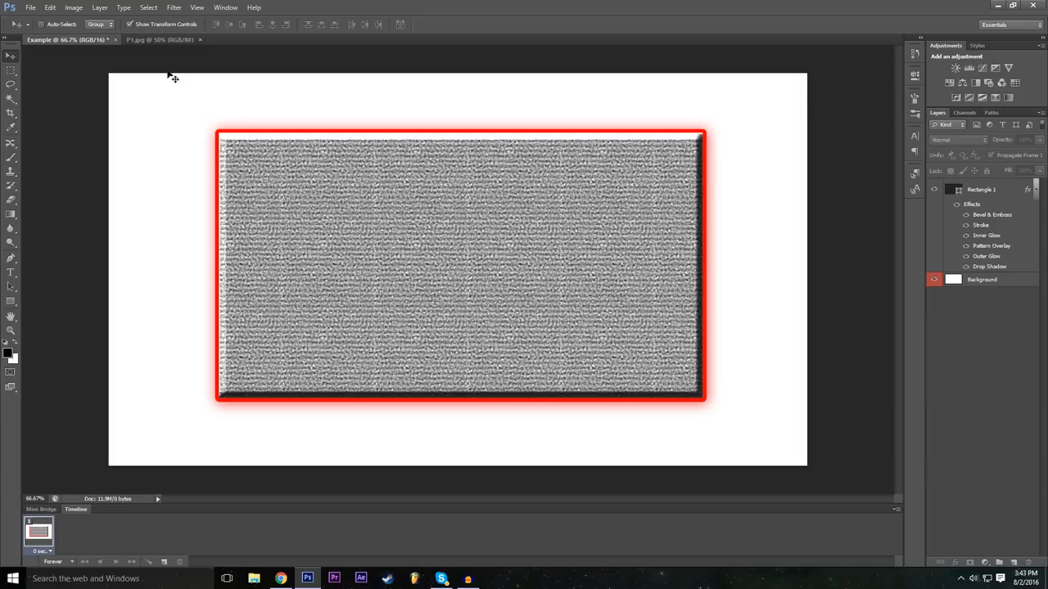
pyautogui.click(162, 39)
pyautogui.click(31, 7)
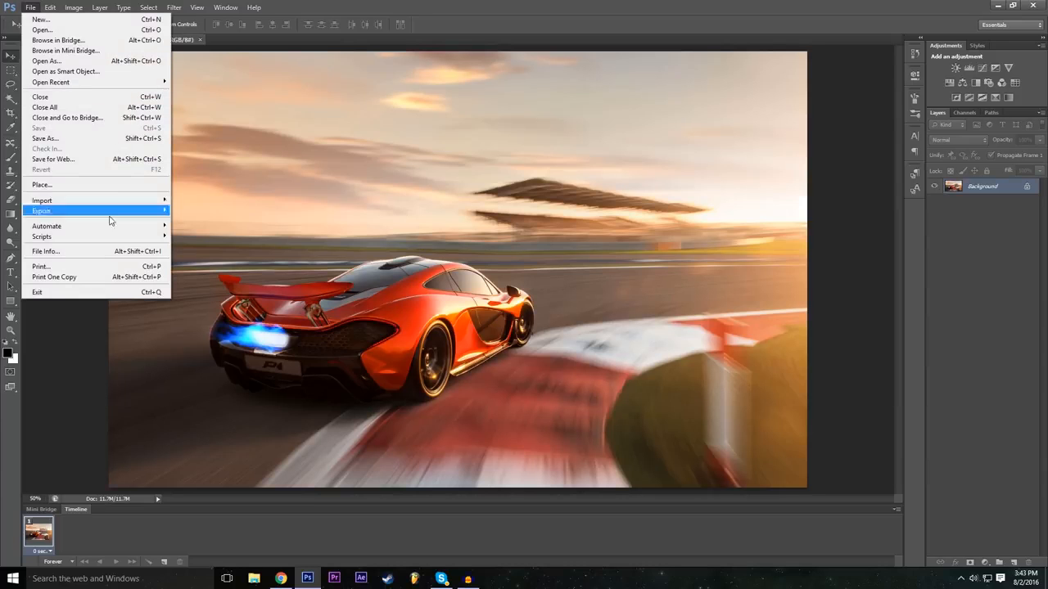
pyautogui.click(66, 183)
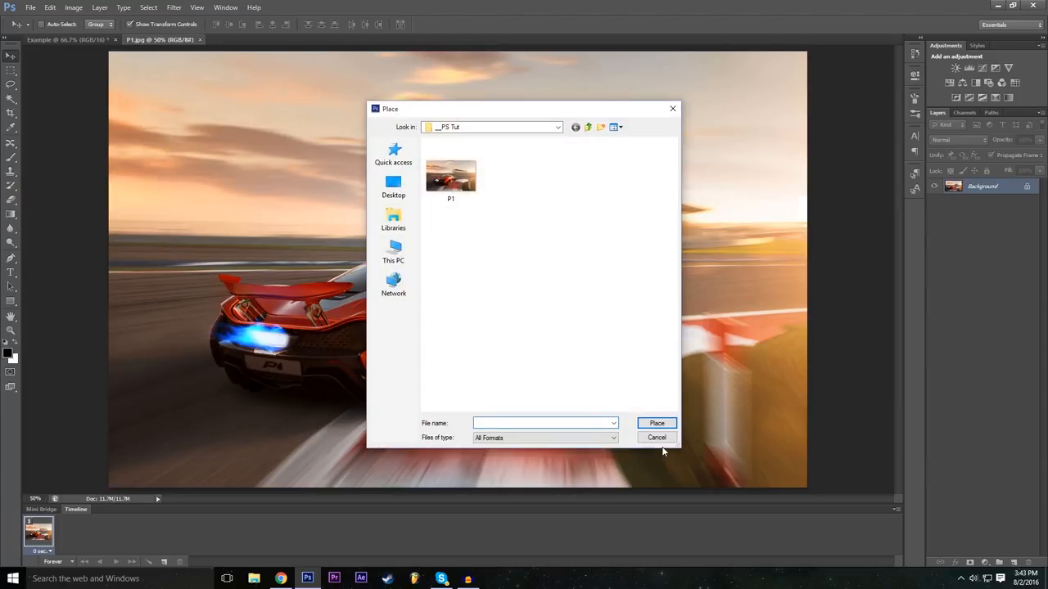
pyautogui.click(657, 437)
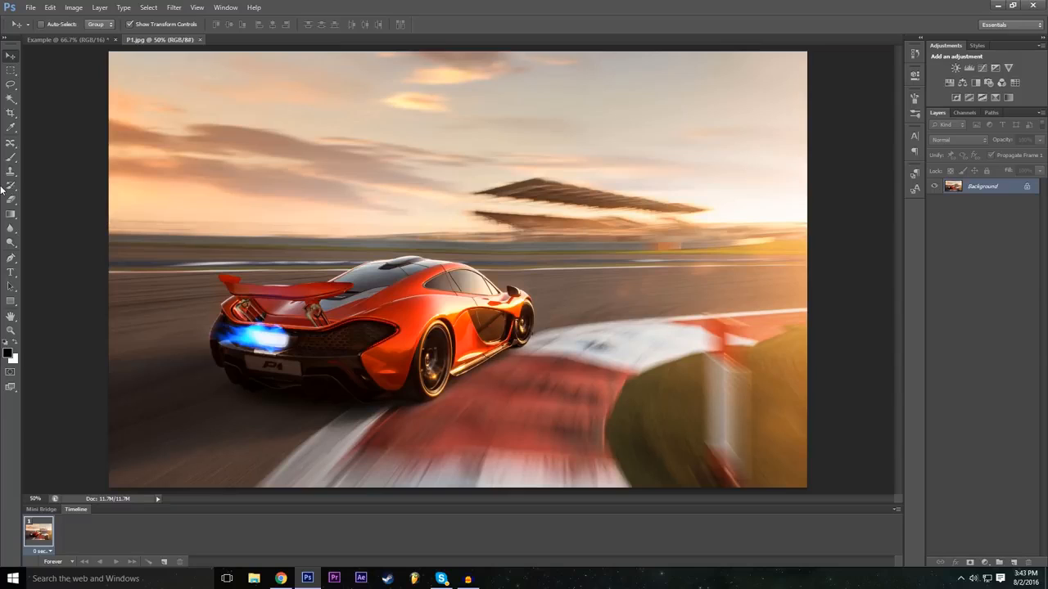
# Step: Activate the Lasso tool and inspect the car in the P1 image at 100% zoom, returning to 50%
pyautogui.click(10, 85)
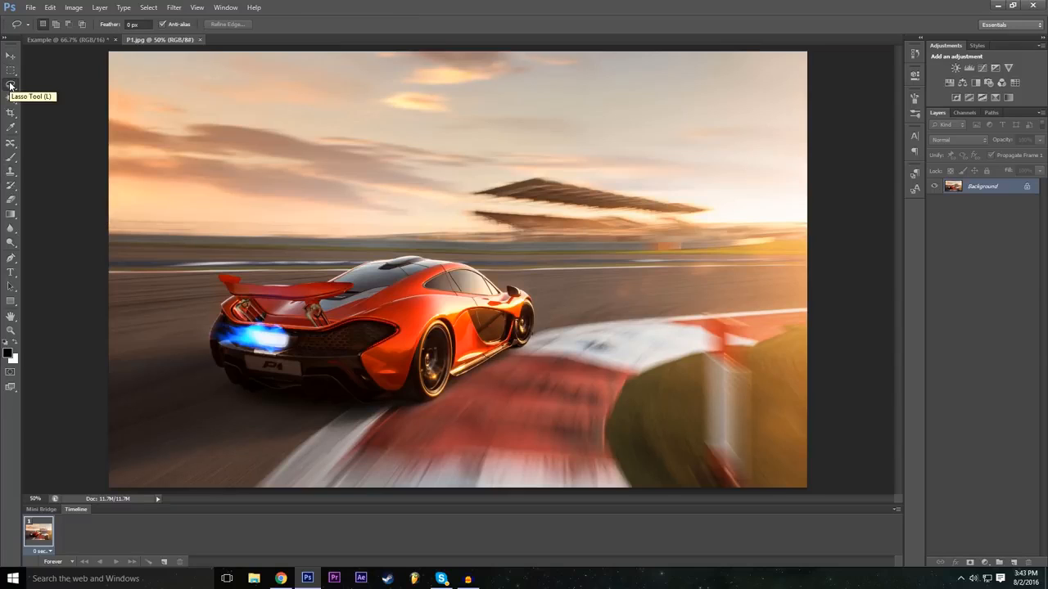
pyautogui.click(35, 498)
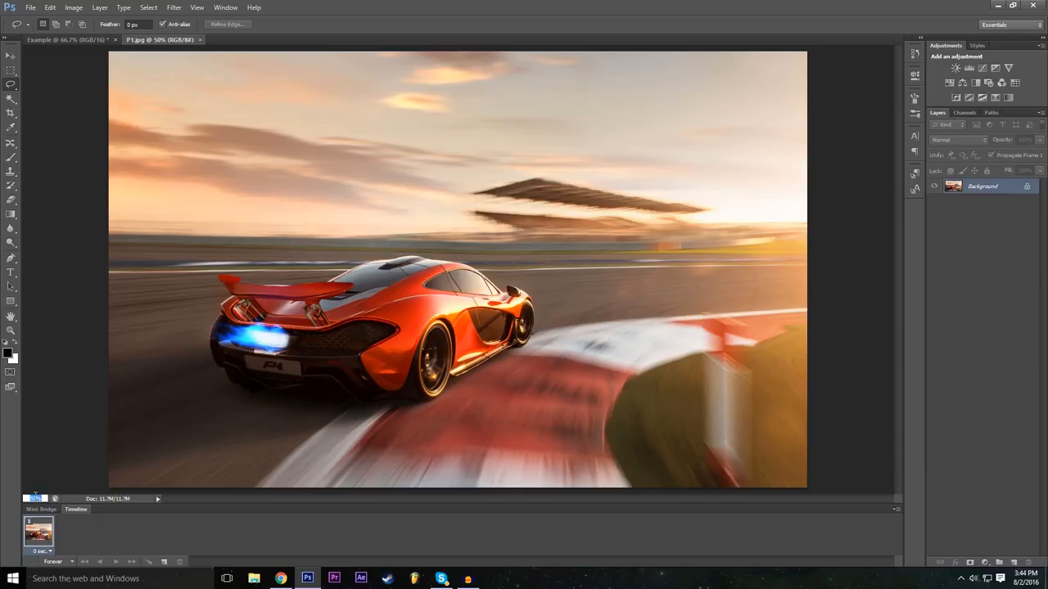
pyautogui.press('Return')
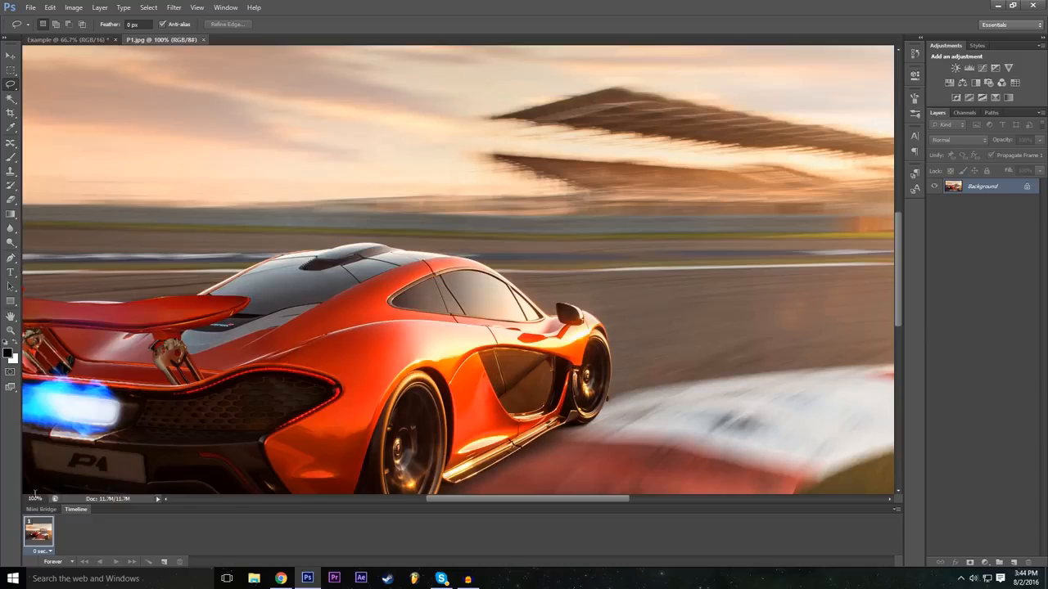
pyautogui.scroll(-2, 289, 276)
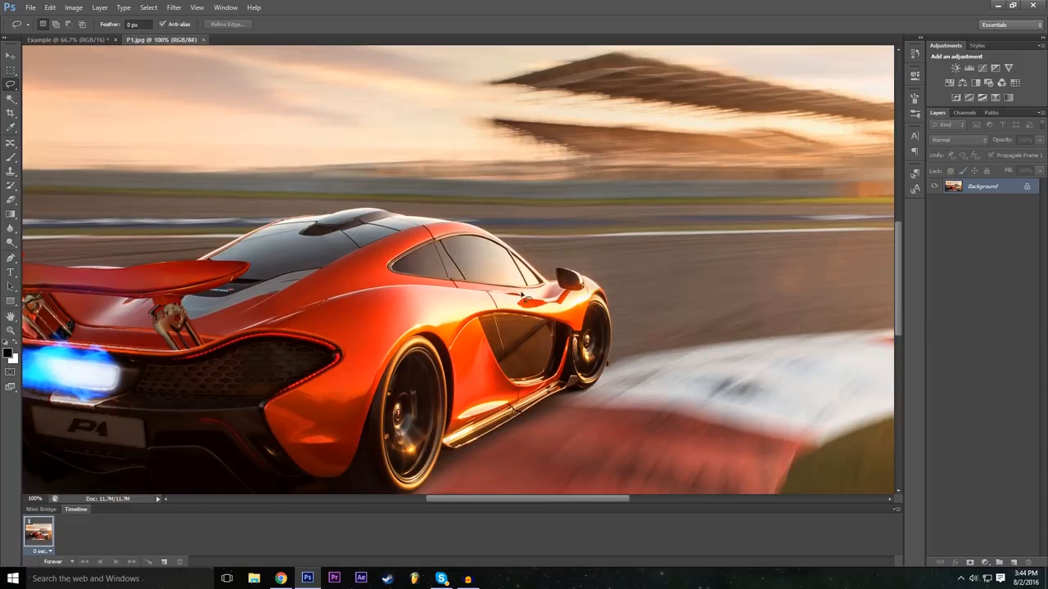
pyautogui.scroll(-2, 522, 296)
pyautogui.scroll(-1, 553, 353)
pyautogui.moveTo(472, 496); pyautogui.dragTo(444, 501)
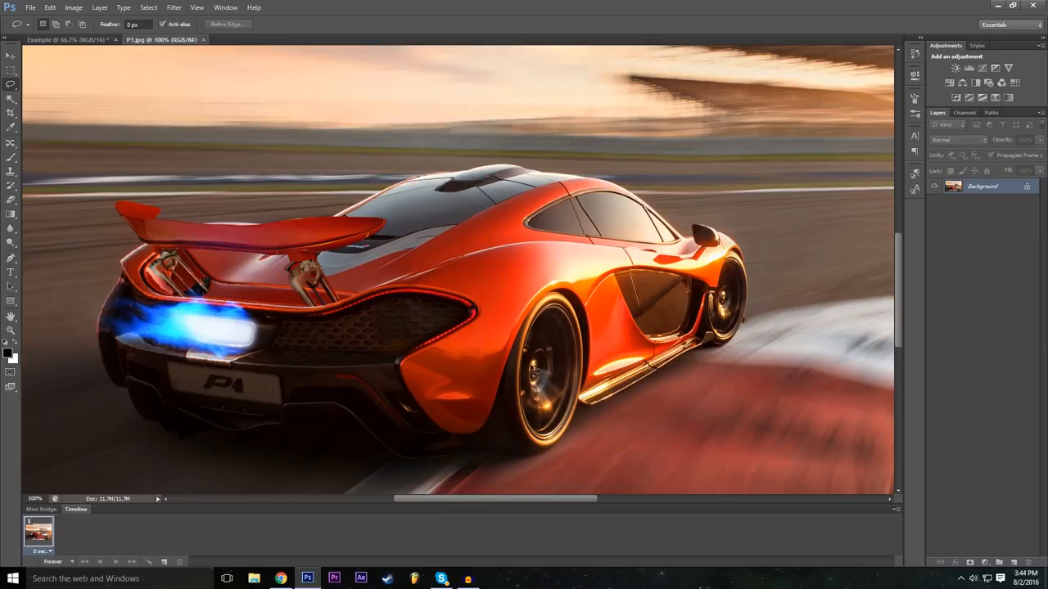
pyautogui.click(36, 499)
pyautogui.write('1')
pyautogui.press('Return')
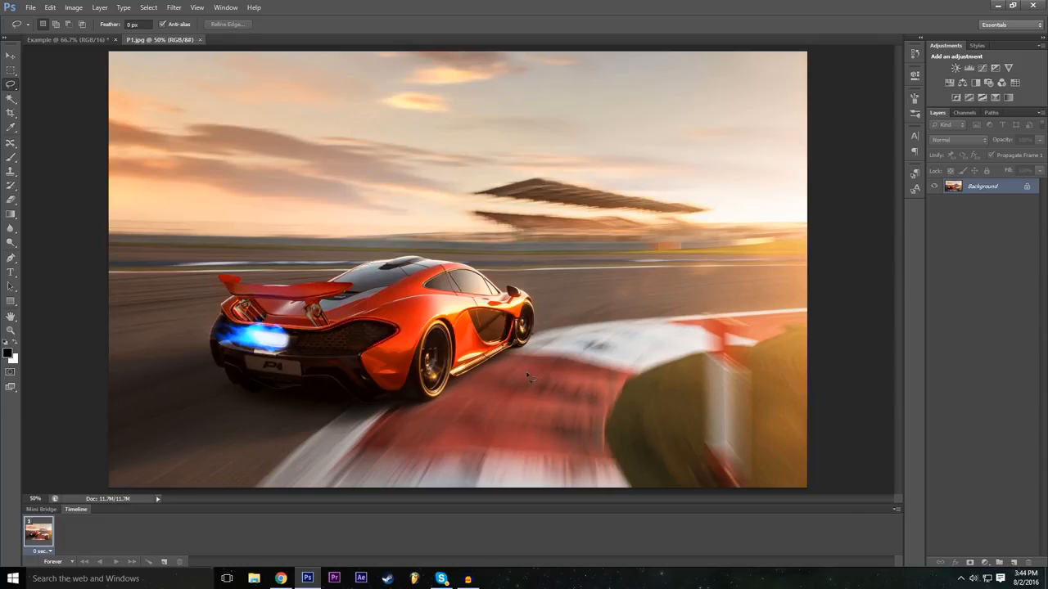
# Step: Trace a freehand Lasso selection around the whole orange car, following its underside, wheels, roof and rear wing
pyautogui.click(33, 499)
pyautogui.press('Return')
pyautogui.scroll(-3, 528, 499)
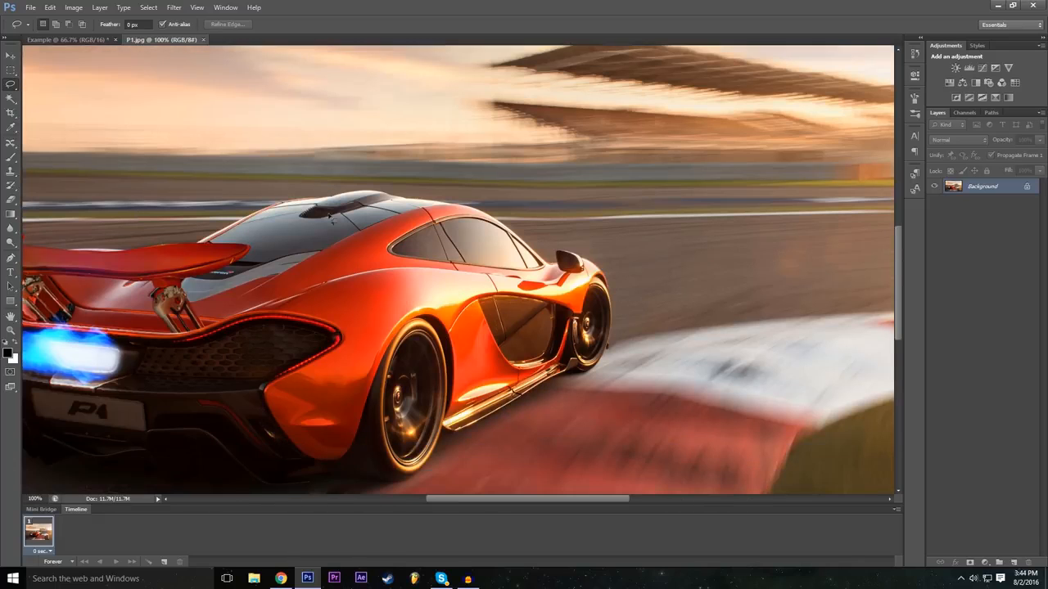
pyautogui.moveTo(528, 499); pyautogui.dragTo(495, 499)
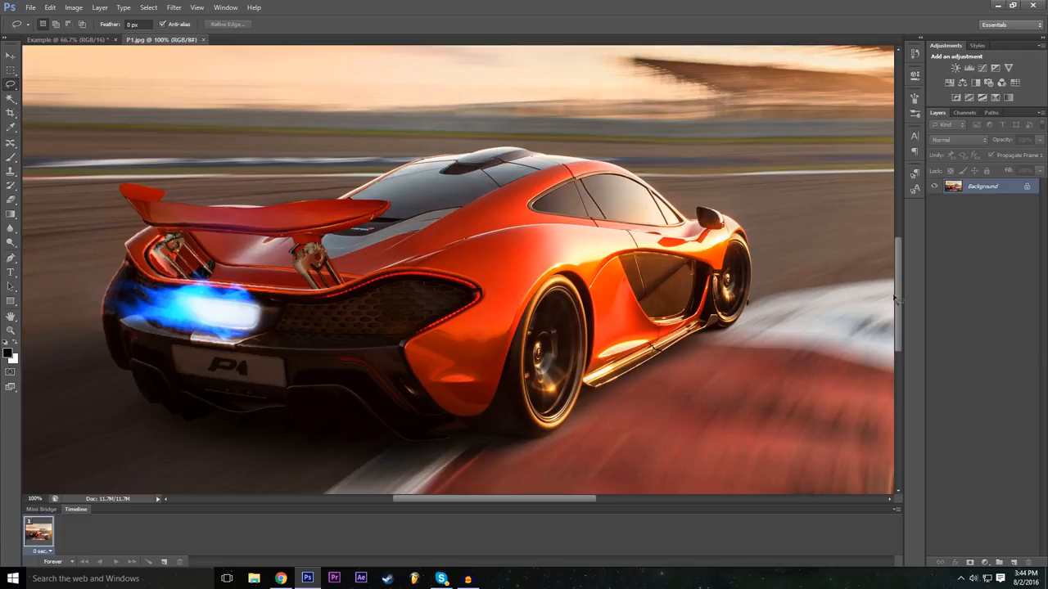
pyautogui.moveTo(900, 292); pyautogui.dragTo(901, 296)
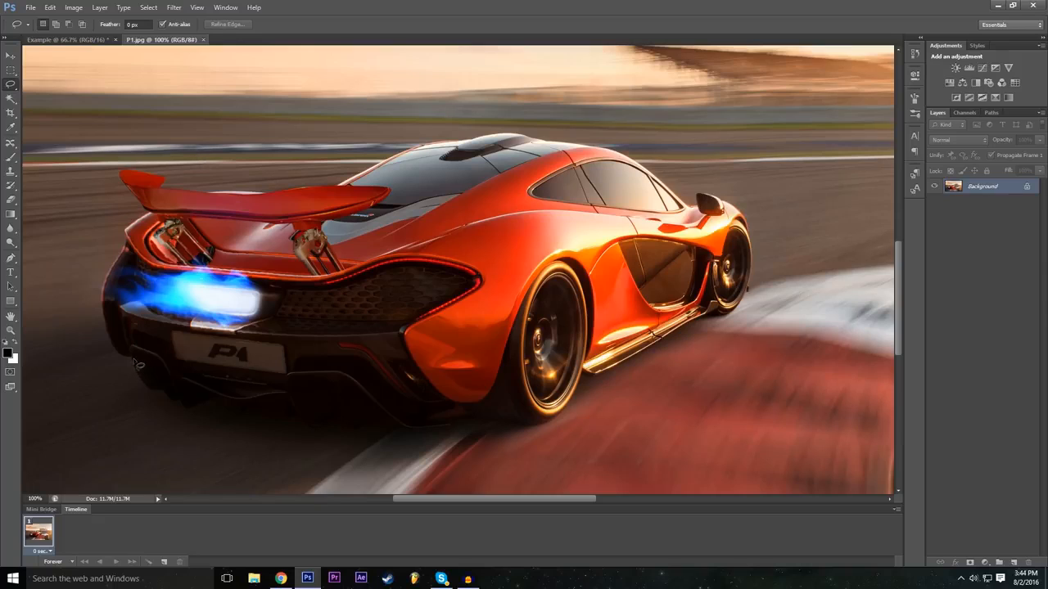
pyautogui.moveTo(133, 360)
pyautogui.mouseDown()
pyautogui.moveTo(176, 408)
pyautogui.moveTo(216, 404)
pyautogui.moveTo(240, 418)
pyautogui.moveTo(298, 420)
pyautogui.moveTo(311, 433)
pyautogui.moveTo(381, 420)
pyautogui.moveTo(408, 430)
pyautogui.moveTo(536, 426)
pyautogui.mouseUp()
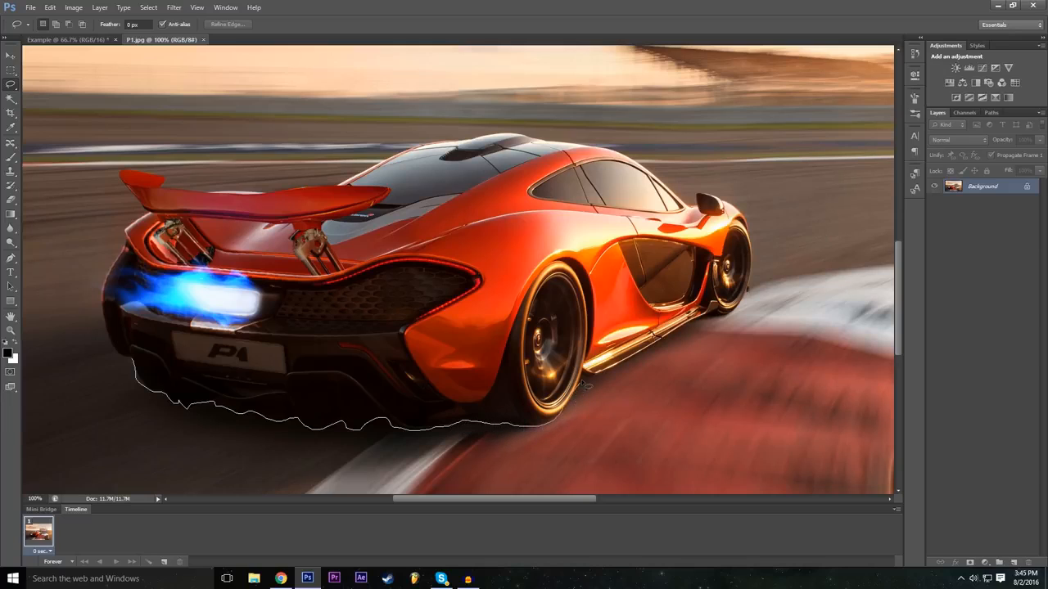
pyautogui.moveTo(586, 381)
pyautogui.mouseDown()
pyautogui.moveTo(710, 318)
pyautogui.moveTo(734, 321)
pyautogui.moveTo(753, 272)
pyautogui.mouseUp()
pyautogui.moveTo(731, 205)
pyautogui.mouseDown()
pyautogui.moveTo(694, 193)
pyautogui.moveTo(690, 205)
pyautogui.moveTo(692, 193)
pyautogui.moveTo(617, 155)
pyautogui.moveTo(503, 133)
pyautogui.moveTo(414, 148)
pyautogui.moveTo(304, 190)
pyautogui.mouseUp()
pyautogui.moveTo(206, 195)
pyautogui.mouseDown()
pyautogui.moveTo(121, 173)
pyautogui.moveTo(144, 219)
pyautogui.moveTo(125, 236)
pyautogui.moveTo(126, 260)
pyautogui.moveTo(125, 246)
pyautogui.moveTo(102, 292)
pyautogui.moveTo(136, 370)
pyautogui.mouseUp()
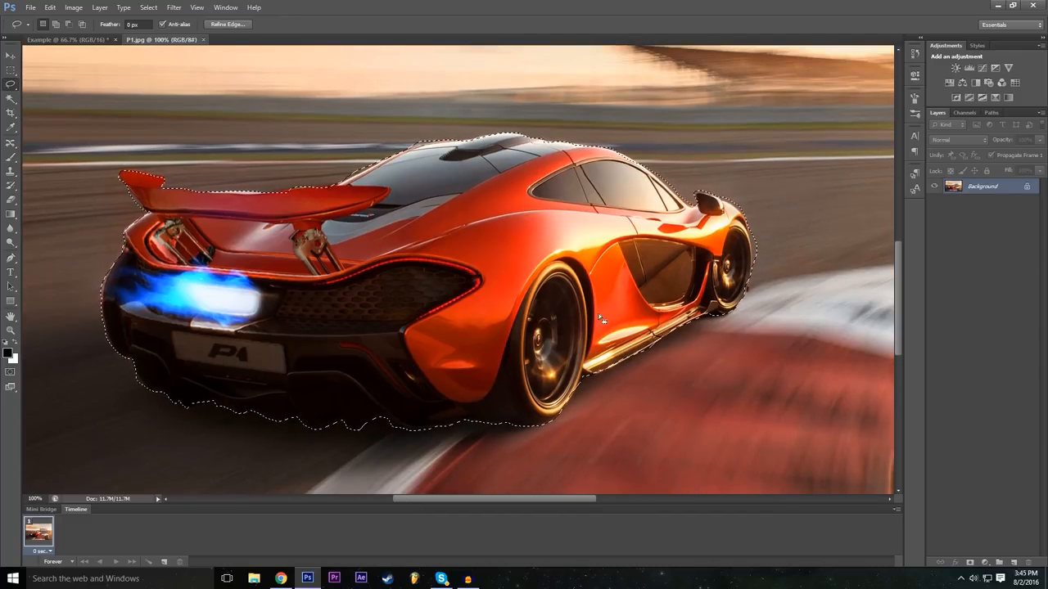
# Step: Convert the locked Background into a regular layer named Mclaren, keeping the car selected
pyautogui.click(36, 499)
pyautogui.write('5')
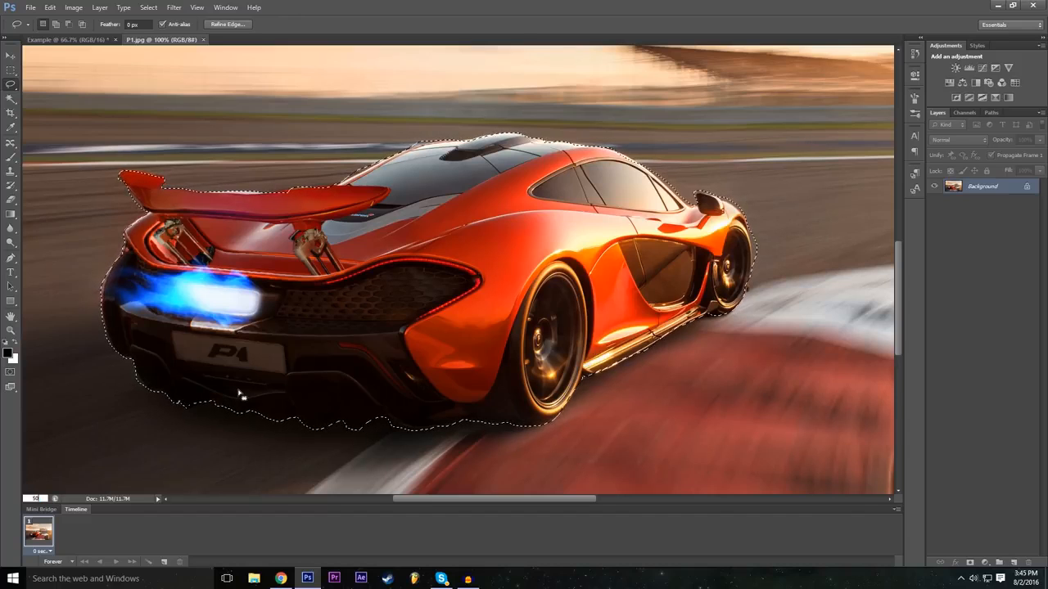
pyautogui.write('0')
pyautogui.press('Return')
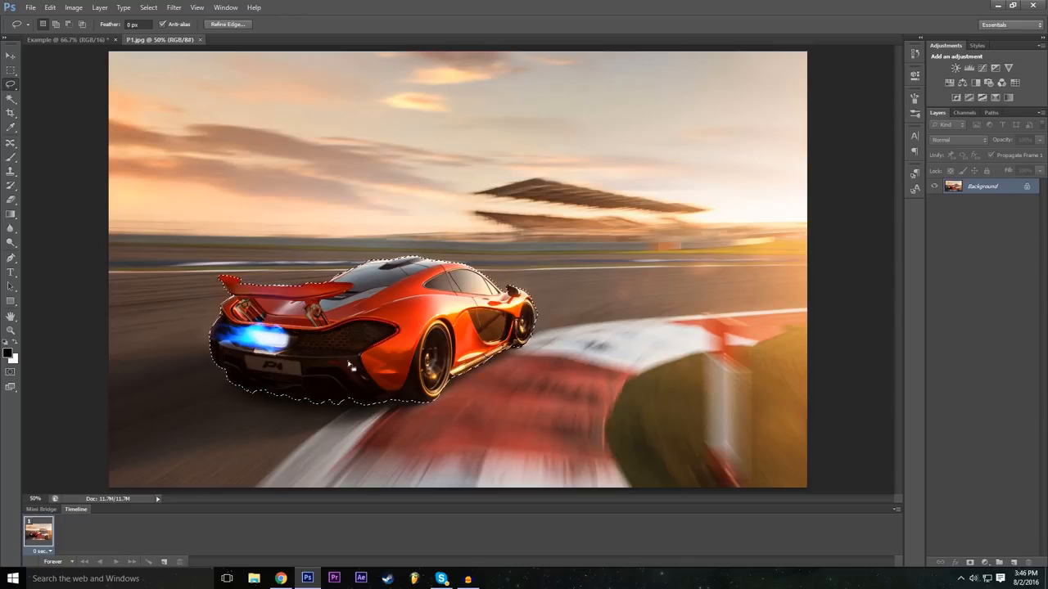
pyautogui.doubleClick(1028, 188)
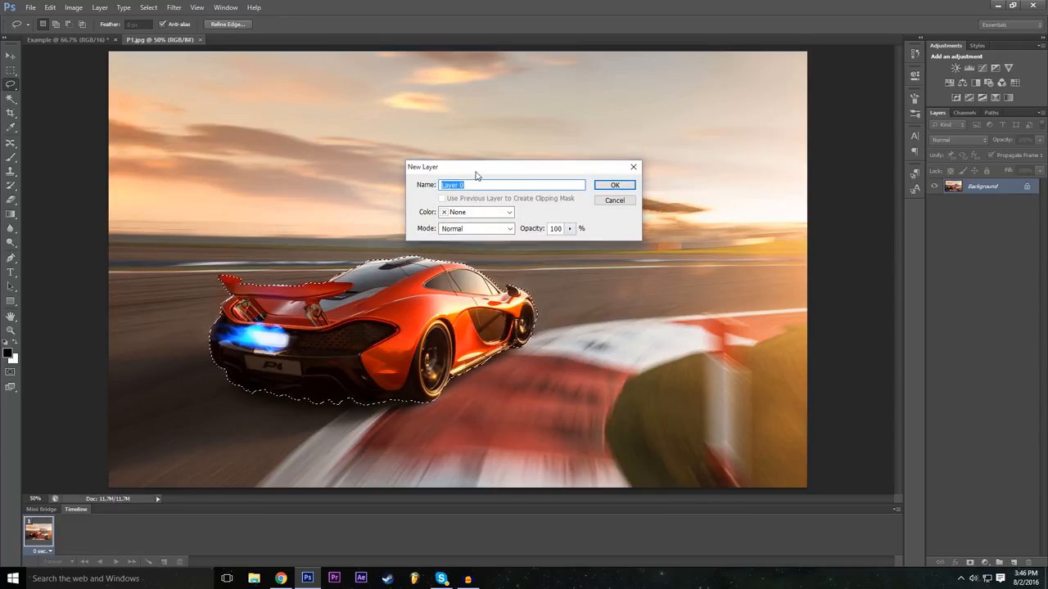
pyautogui.write('Mc')
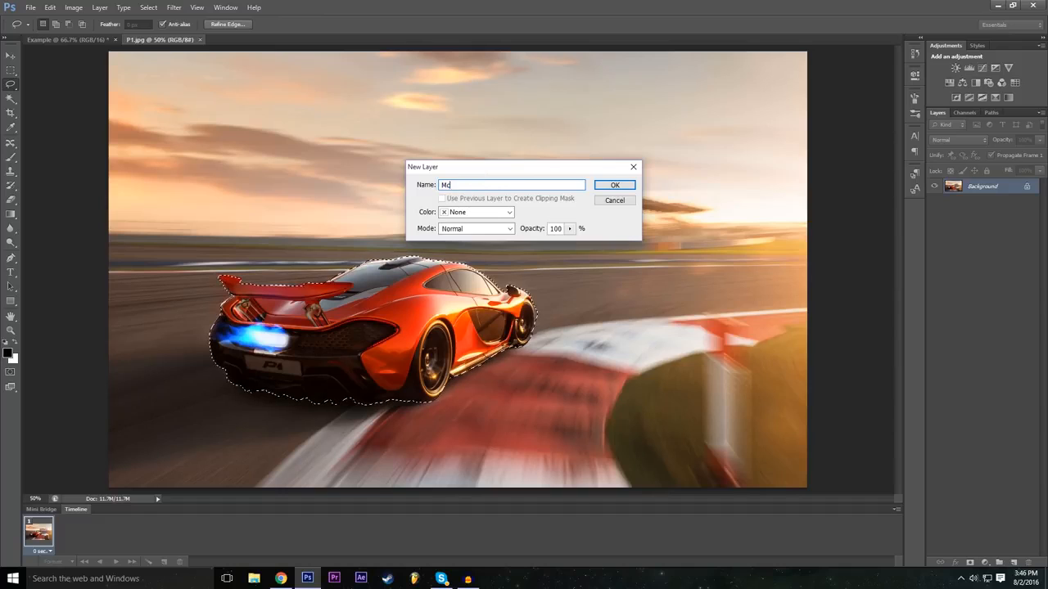
pyautogui.write('laren')
pyautogui.press('Return')
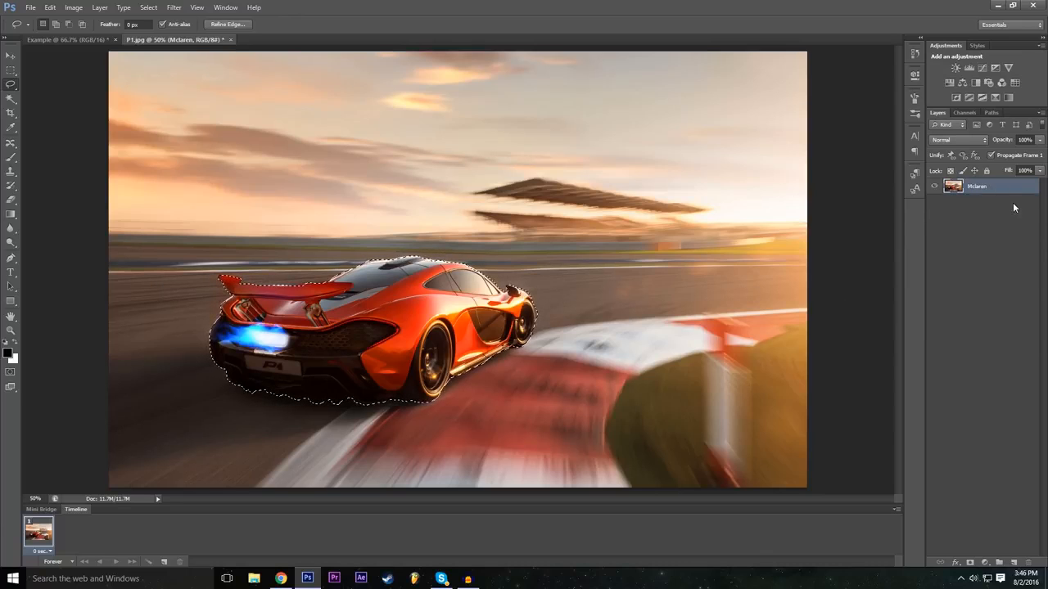
# Step: Copy the selected car onto a new layer and check the cutout by hiding and reshowing the Mclaren layer
pyautogui.hotkey('ctrl', 'c')
pyautogui.hotkey('ctrl', 'v')
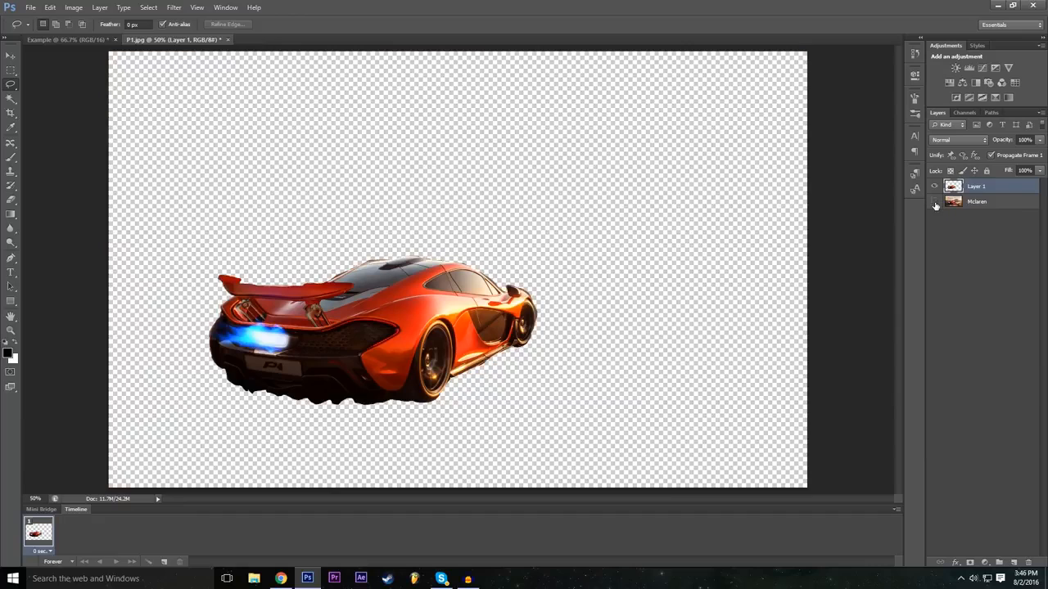
pyautogui.click(933, 202)
pyautogui.click(935, 201)
# Step: Move the copied car to several spots over the track, ending slightly up and right of the original car
pyautogui.click(11, 55)
pyautogui.moveTo(412, 283); pyautogui.dragTo(447, 272)
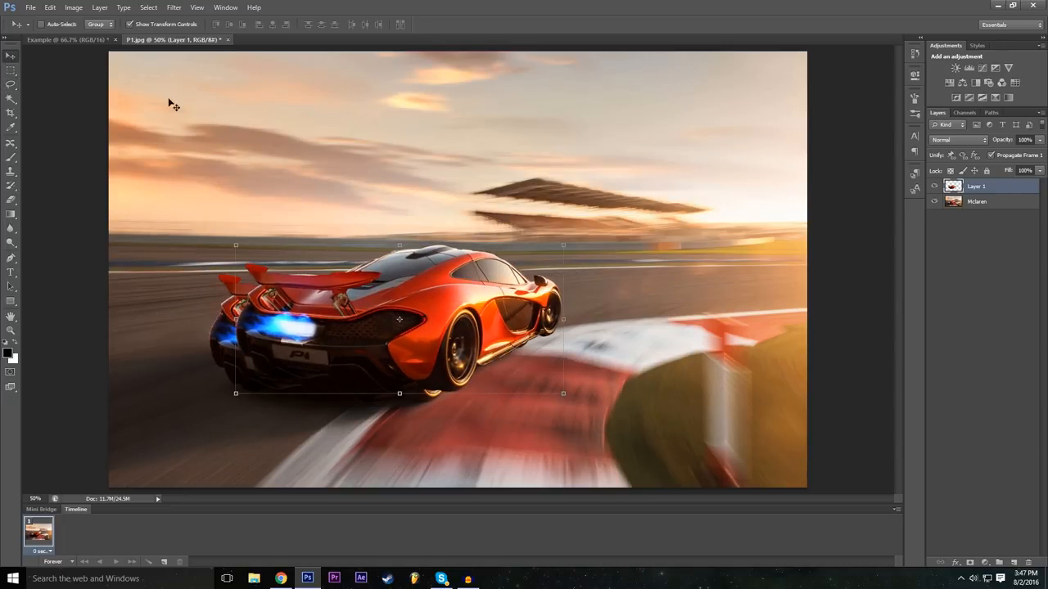
pyautogui.moveTo(460, 321); pyautogui.dragTo(560, 373)
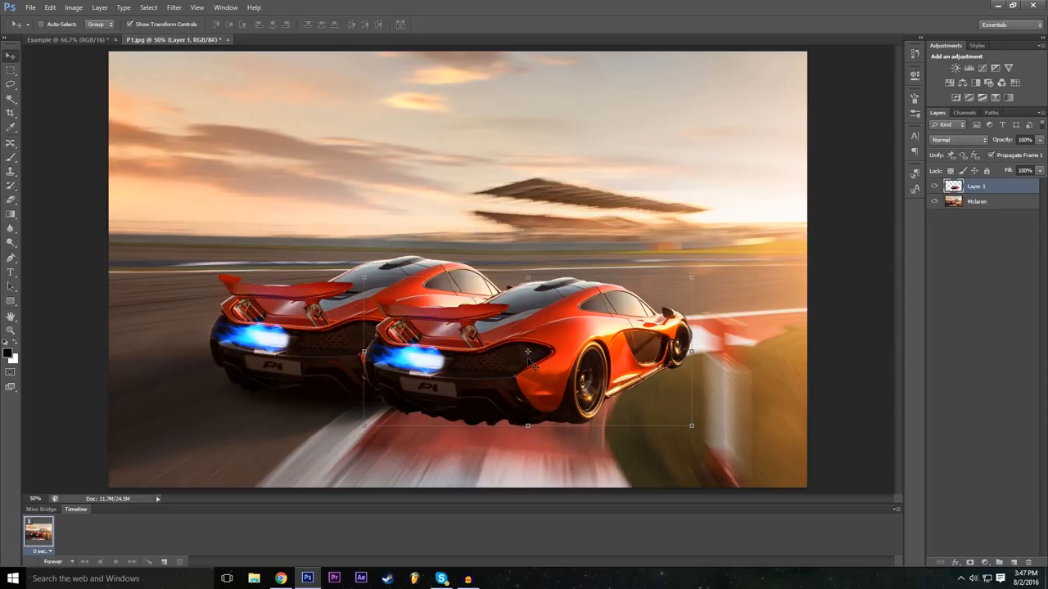
pyautogui.moveTo(530, 364); pyautogui.dragTo(455, 322)
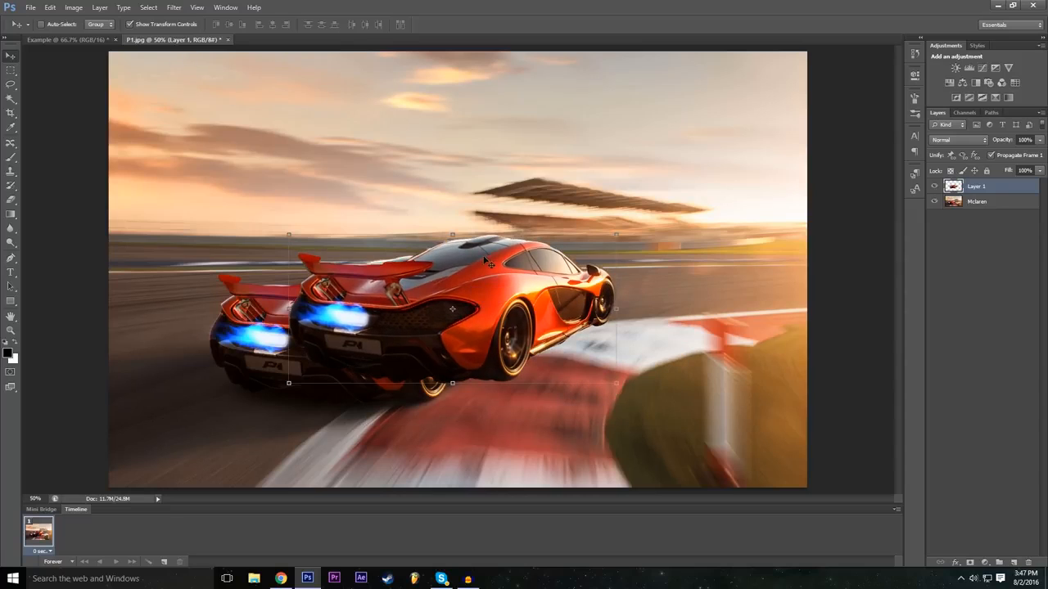
# Step: Try flipping the copied car vertically with a -100% height scale in Free Transform, and undo the flip
pyautogui.hotkey('ctrl', 't')
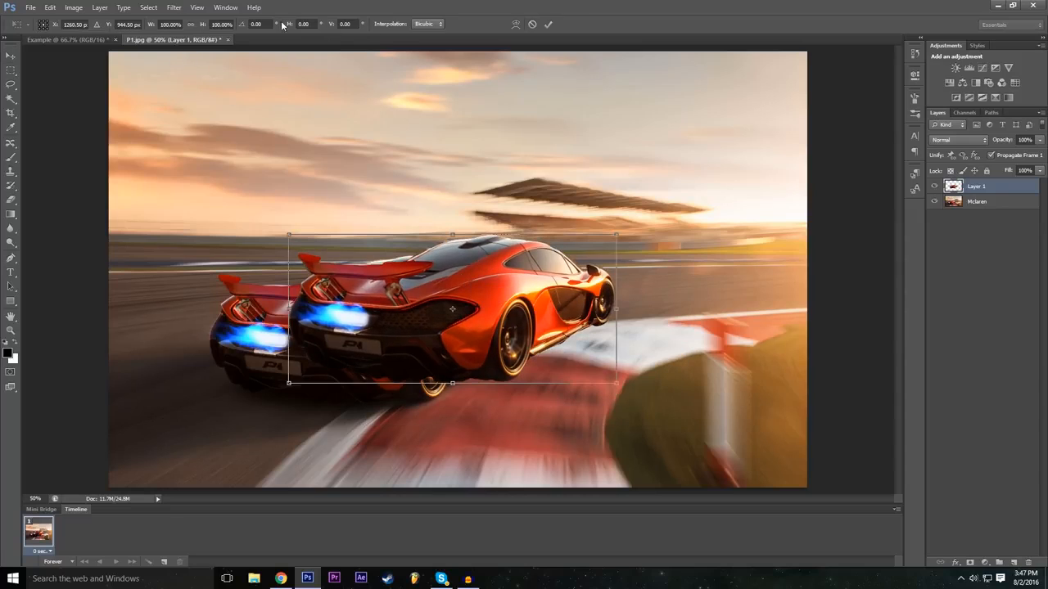
pyautogui.click(215, 24)
pyautogui.write('-100')
pyautogui.press('Return')
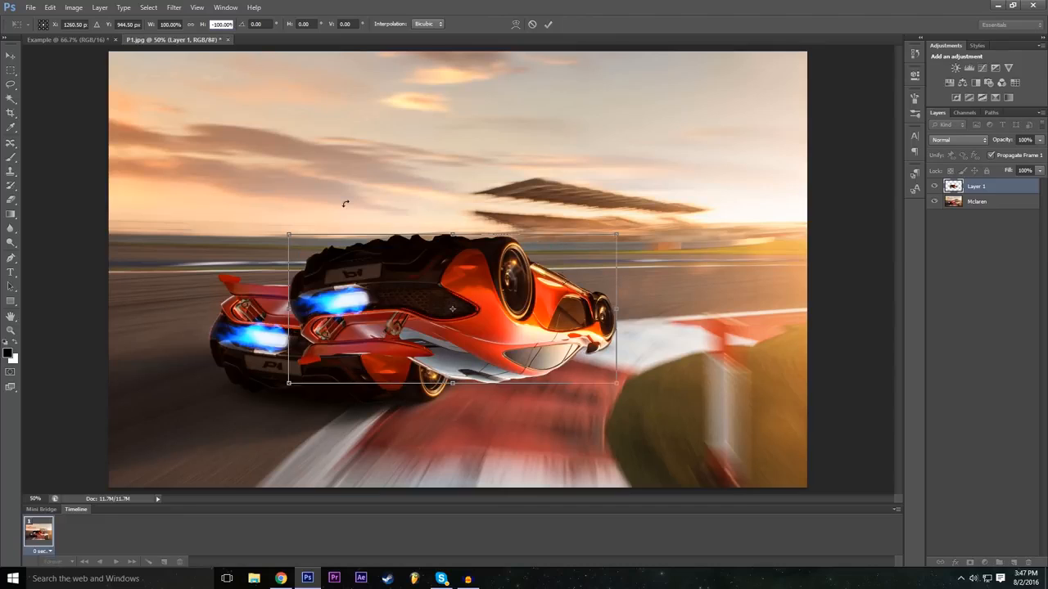
pyautogui.hotkey('ctrl', 'z')
# Step: Mirror the copied car horizontally with a -100% width scale and move it to the right of the original
pyautogui.click(161, 24)
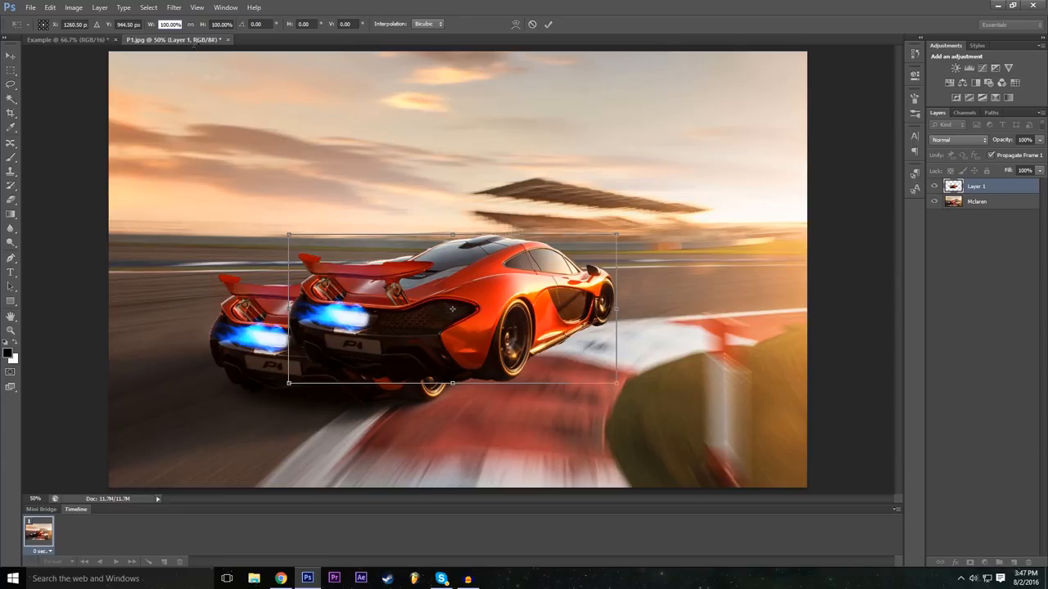
pyautogui.write('-100')
pyautogui.press('Return')
pyautogui.moveTo(453, 310); pyautogui.dragTo(664, 323)
pyautogui.moveTo(659, 350); pyautogui.dragTo(708, 368)
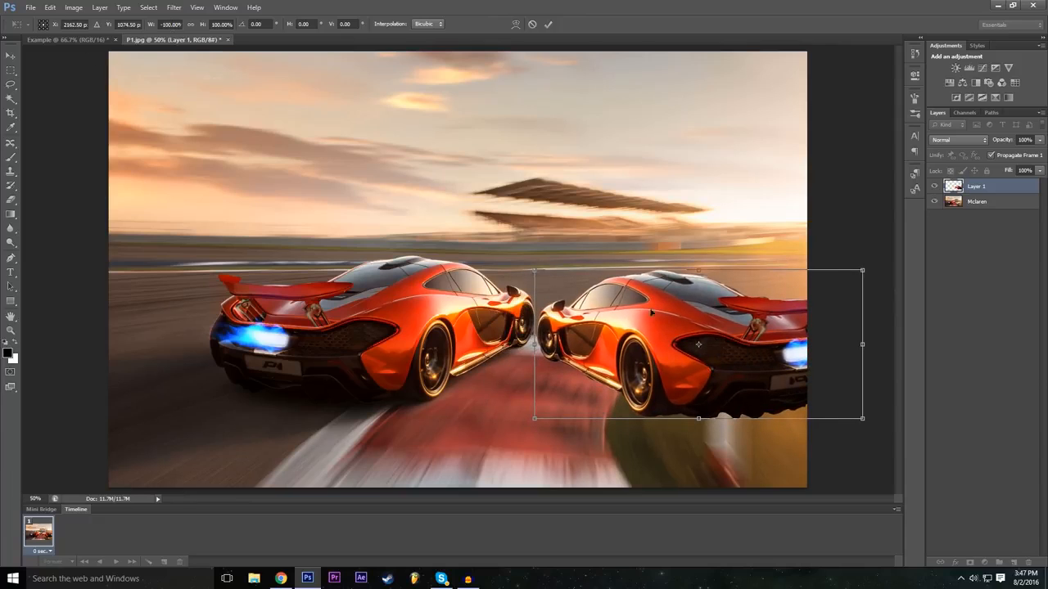
# Step: Try moving the mirrored car back over the original and squeezing its width to about 77%, and restore the width to 100%
pyautogui.moveTo(628, 354); pyautogui.dragTo(181, 292)
pyautogui.moveTo(315, 275); pyautogui.dragTo(462, 298)
pyautogui.moveTo(605, 304); pyautogui.dragTo(533, 301)
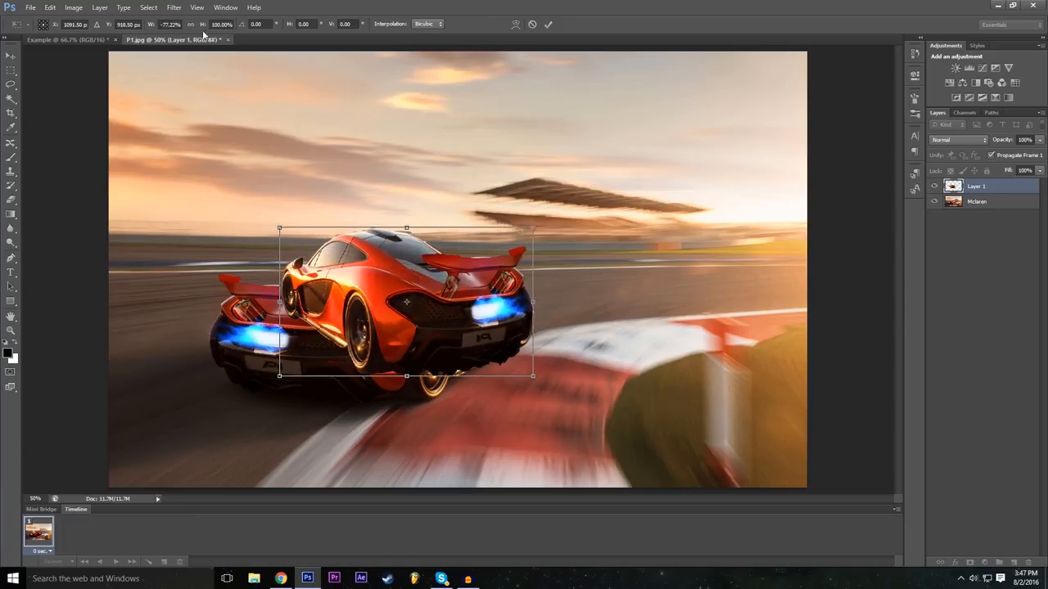
pyautogui.click(168, 24)
pyautogui.doubleClick(177, 24)
pyautogui.write('100')
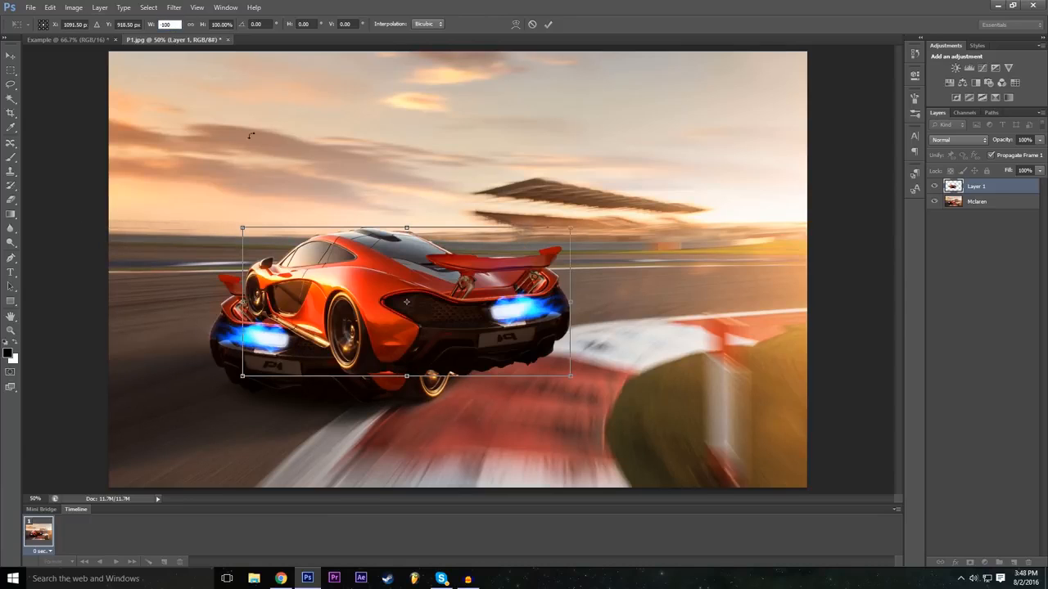
pyautogui.press('Return')
# Step: Place the mirrored car to the right of the original, rotate it about 9° clockwise, and apply the transform
pyautogui.moveTo(414, 301); pyautogui.dragTo(711, 344)
pyautogui.moveTo(532, 256); pyautogui.dragTo(558, 239)
pyautogui.moveTo(657, 317); pyautogui.dragTo(658, 336)
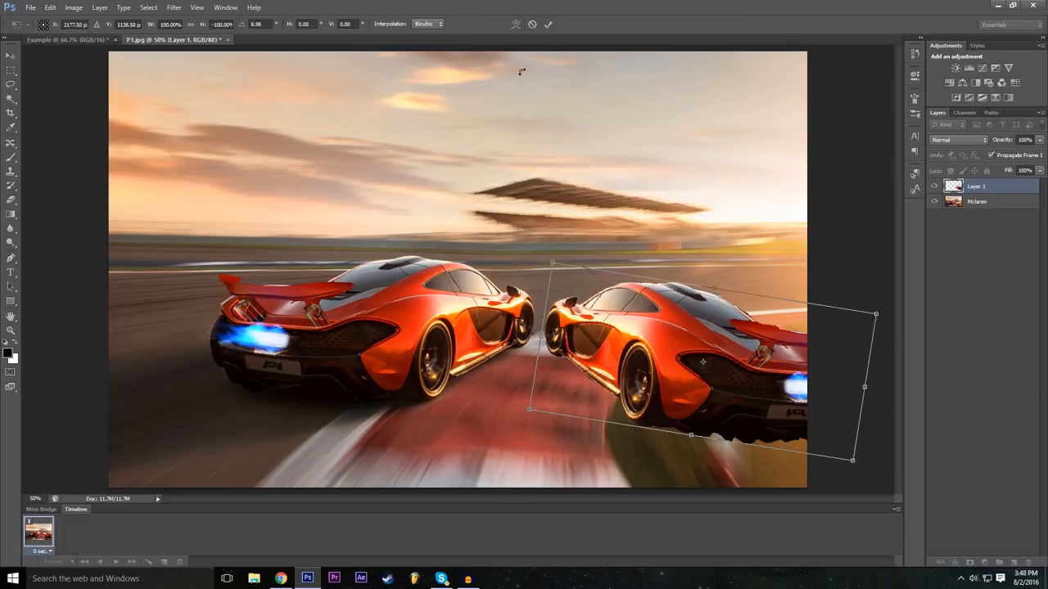
pyautogui.click(549, 25)
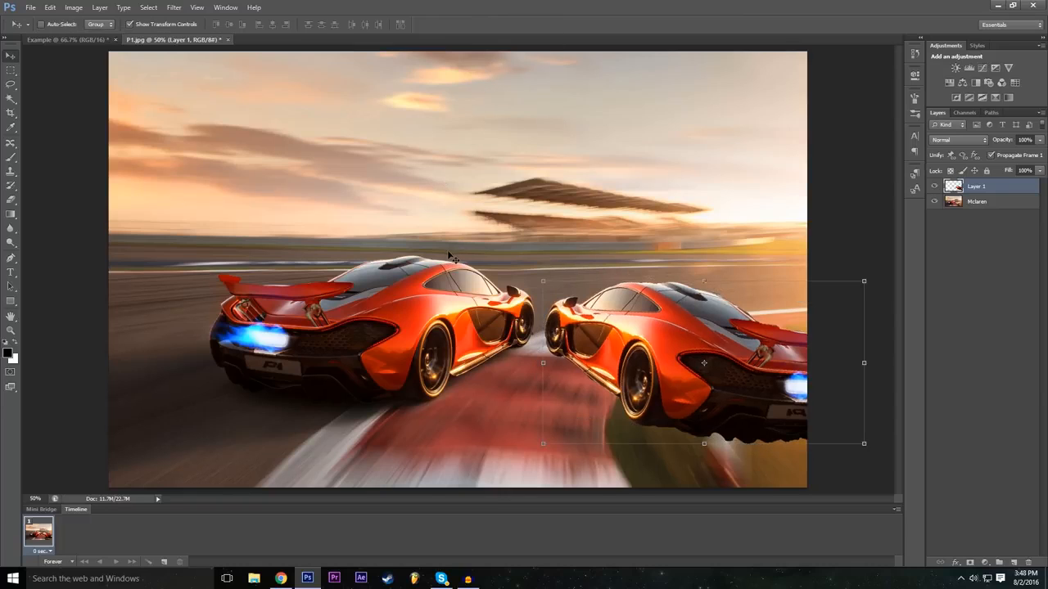
# Step: Add a Drop Shadow layer style to the mirrored car on Layer 1 and increase the shadow's size
pyautogui.click(957, 562)
pyautogui.click(974, 426)
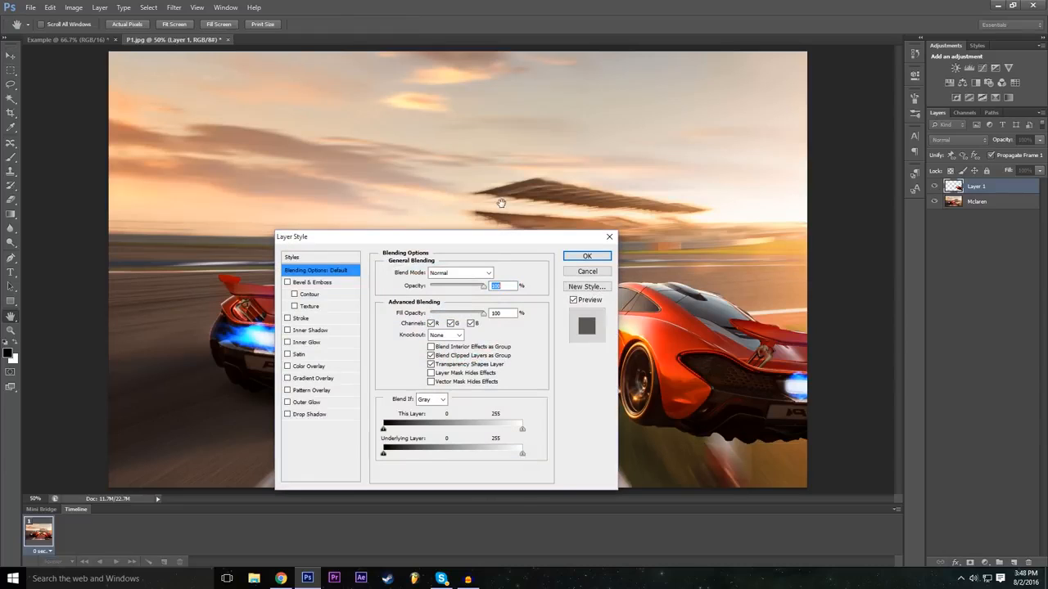
pyautogui.moveTo(463, 238); pyautogui.dragTo(413, 178)
pyautogui.click(237, 356)
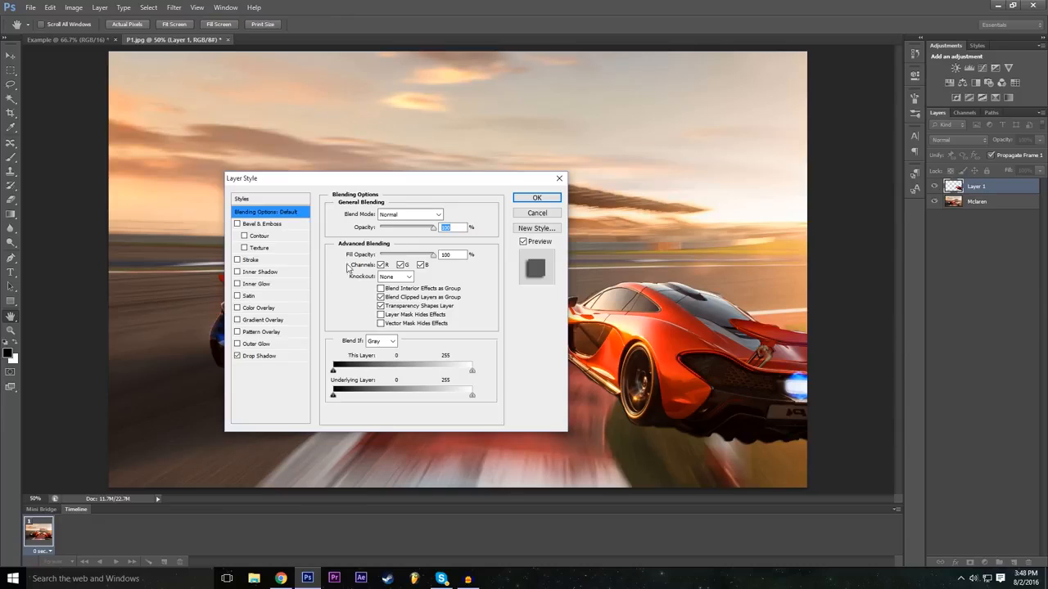
pyautogui.moveTo(409, 181); pyautogui.dragTo(329, 184)
pyautogui.click(205, 359)
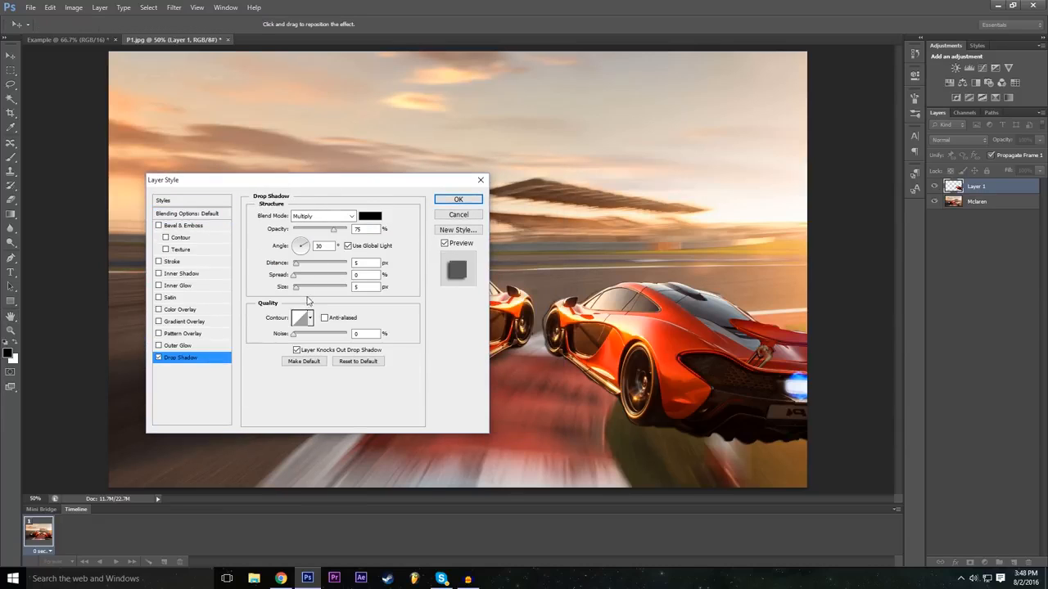
pyautogui.click(308, 287)
# Step: Add an Outer Glow to the mirrored car, increase the glow's size, and apply the layer styles
pyautogui.click(159, 344)
pyautogui.click(206, 347)
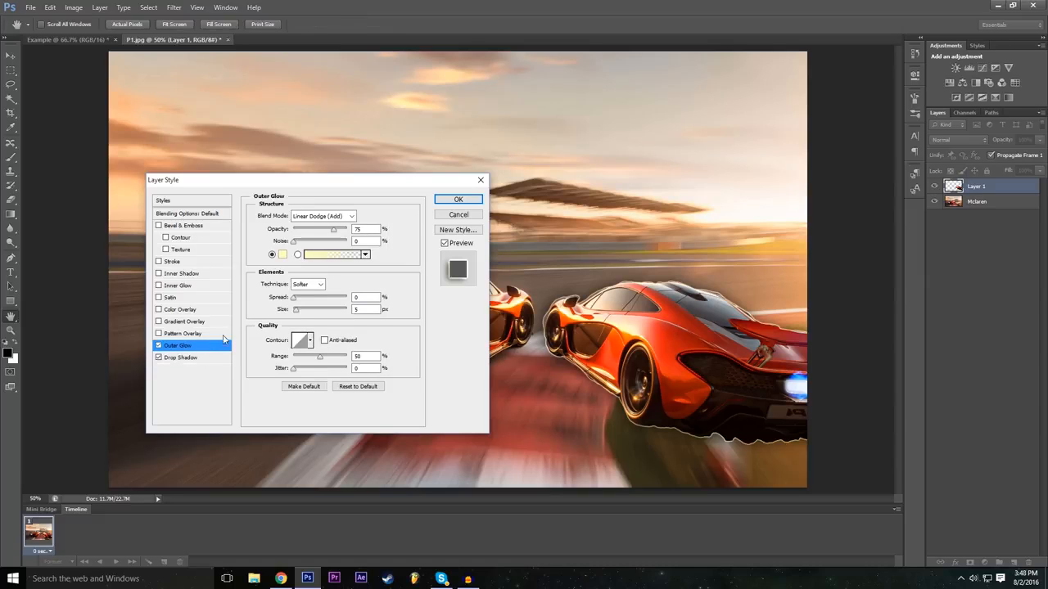
pyautogui.click(311, 310)
pyautogui.moveTo(371, 191)
pyautogui.mouseDown()
pyautogui.moveTo(229, 287)
pyautogui.moveTo(173, 368)
pyautogui.moveTo(390, 320)
pyautogui.moveTo(729, 38)
pyautogui.moveTo(421, 209)
pyautogui.mouseUp()
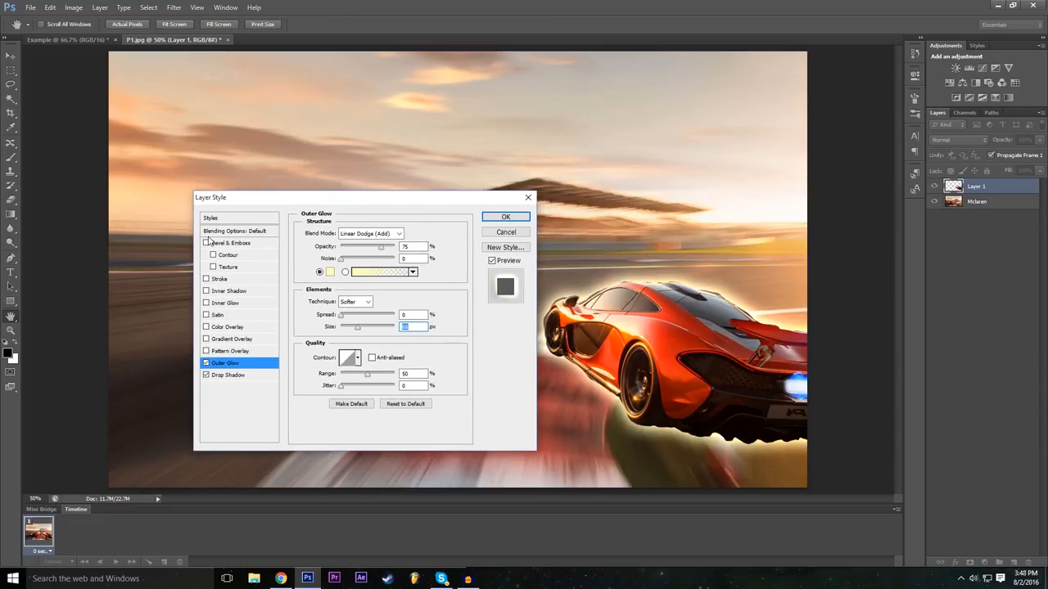
pyautogui.click(505, 217)
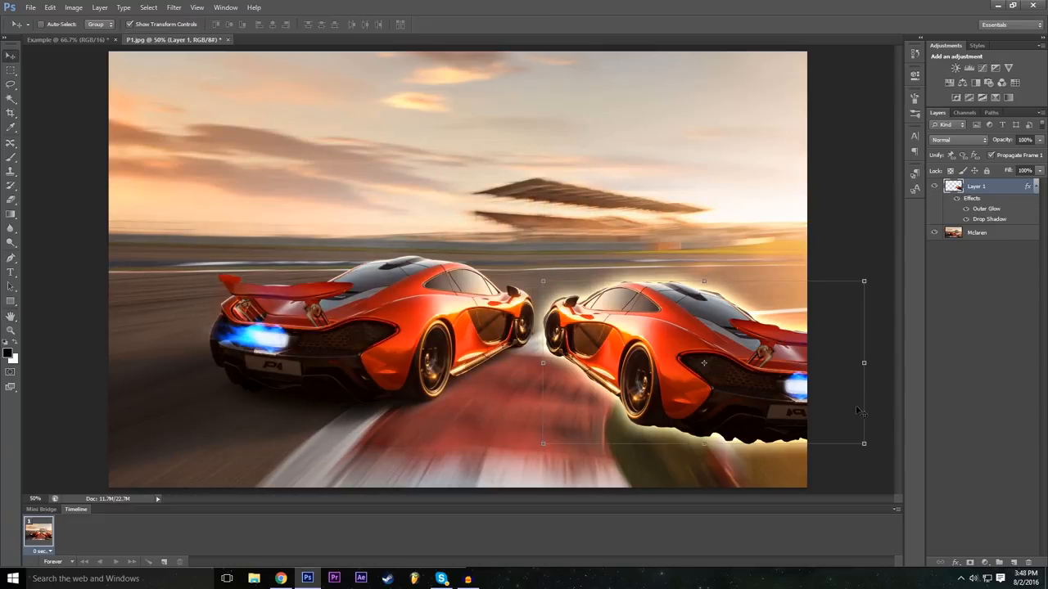
# Step: With no layer selected, add a Brightness/Contrast adjustment layer with color None, Normal mode and 100% opacity
pyautogui.click(996, 377)
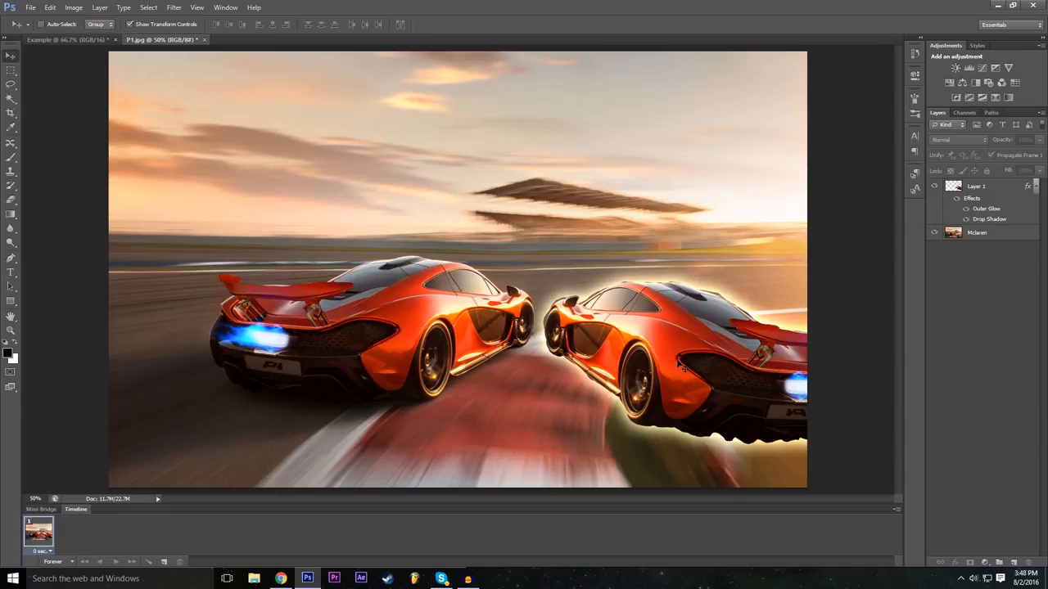
pyautogui.click(951, 192)
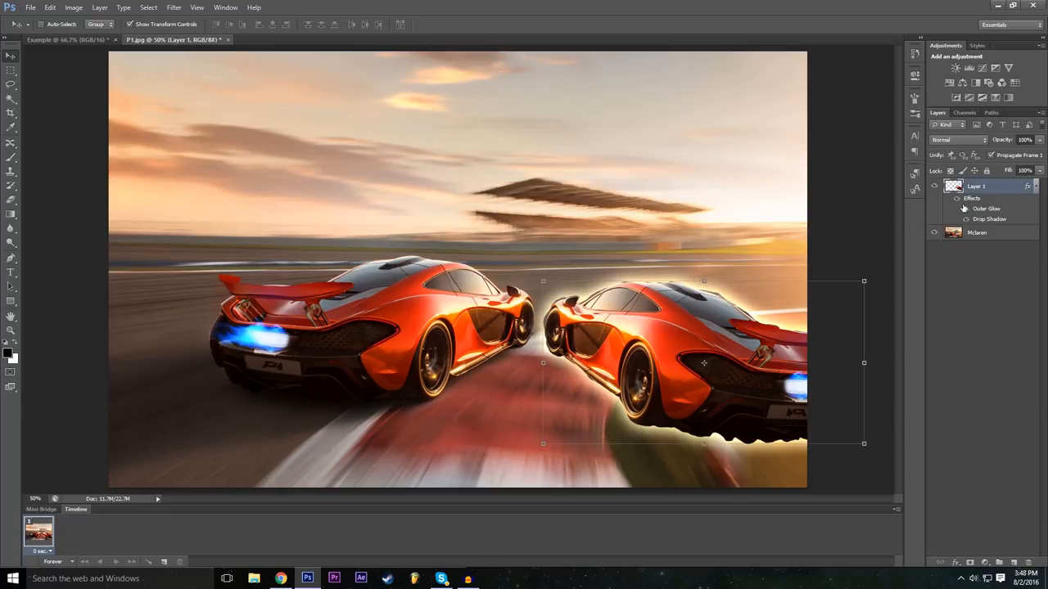
pyautogui.click(979, 351)
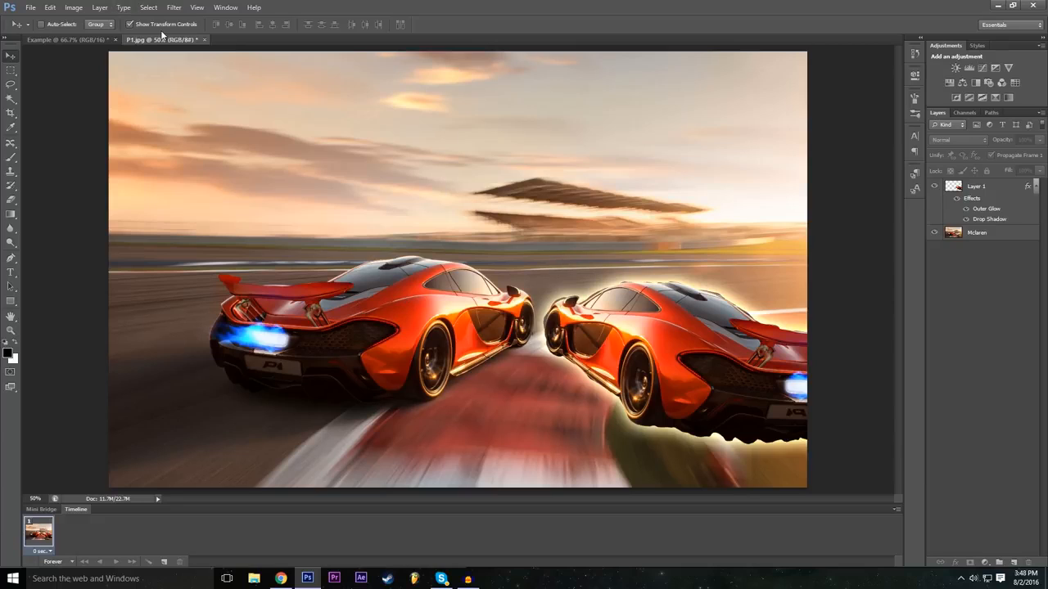
pyautogui.click(101, 6)
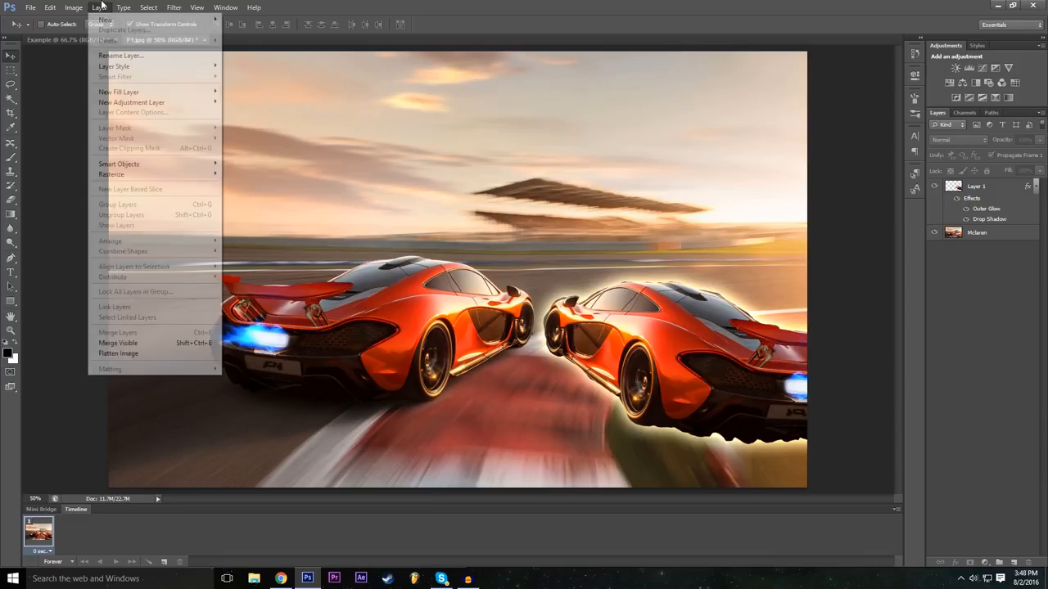
pyautogui.moveTo(111, 19)
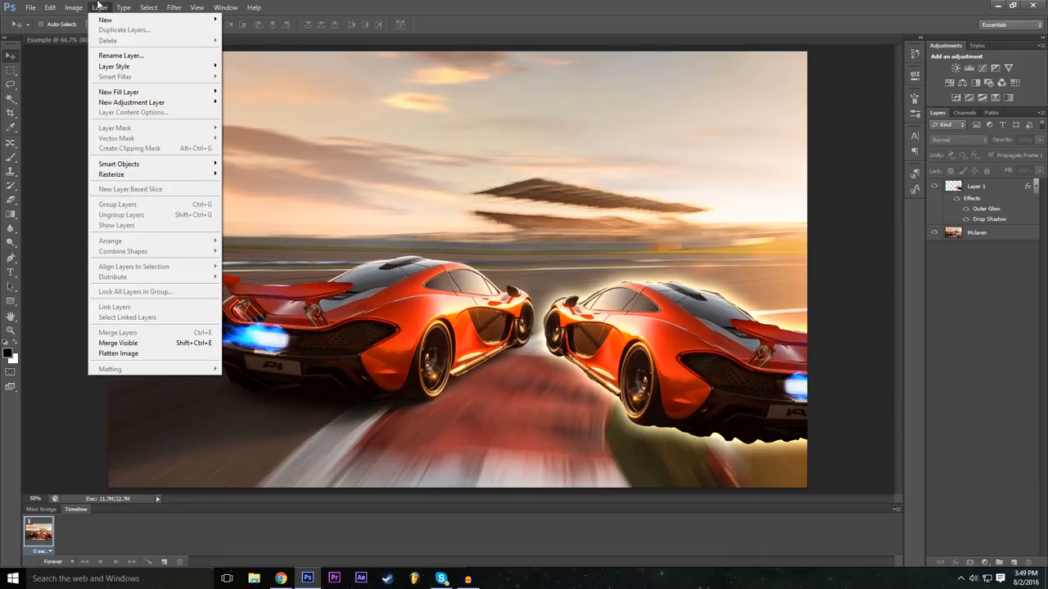
pyautogui.moveTo(149, 102)
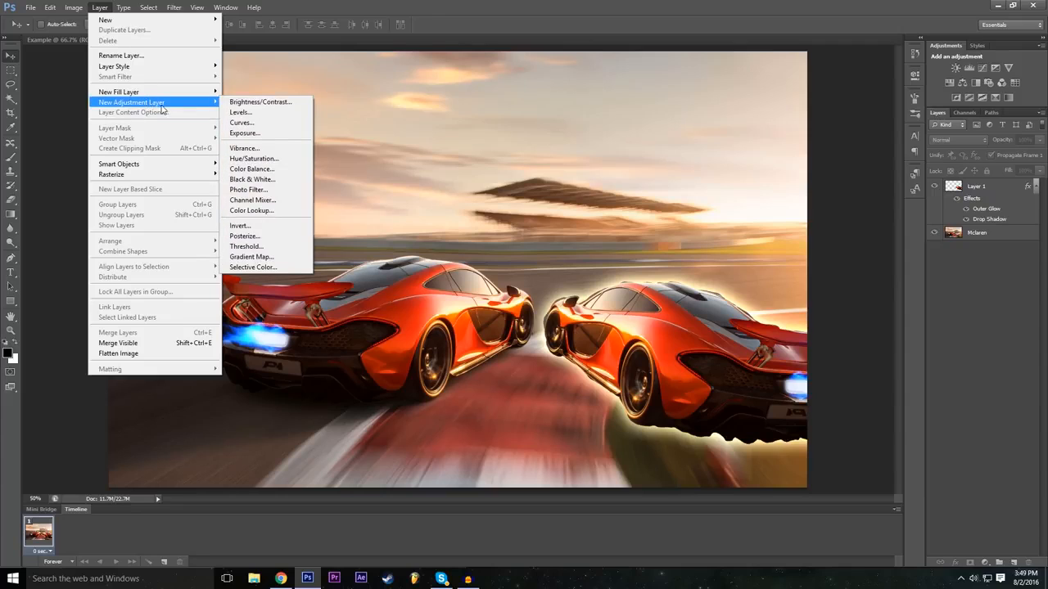
pyautogui.click(280, 106)
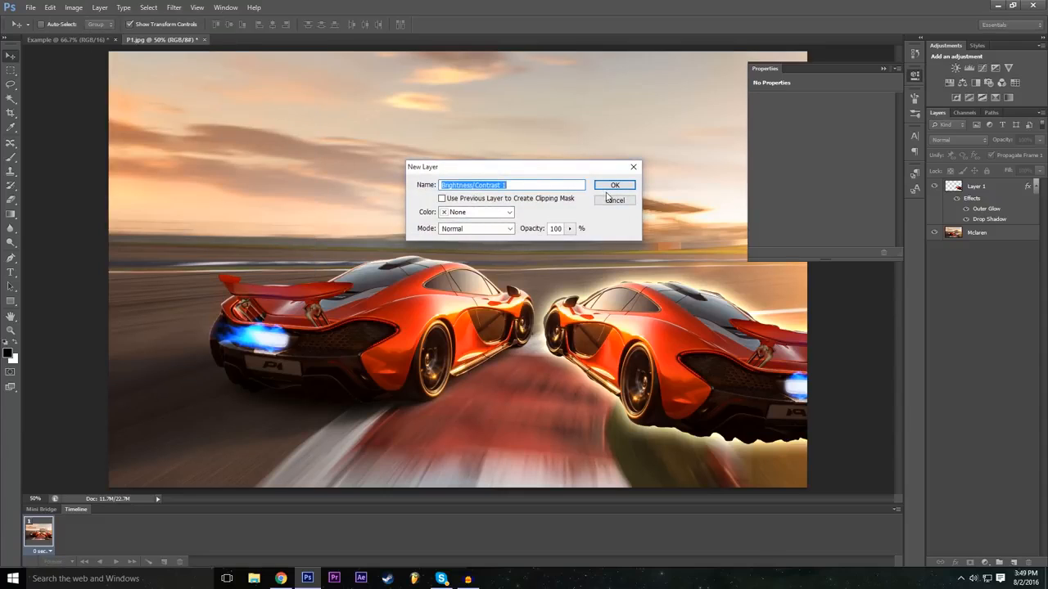
pyautogui.click(485, 213)
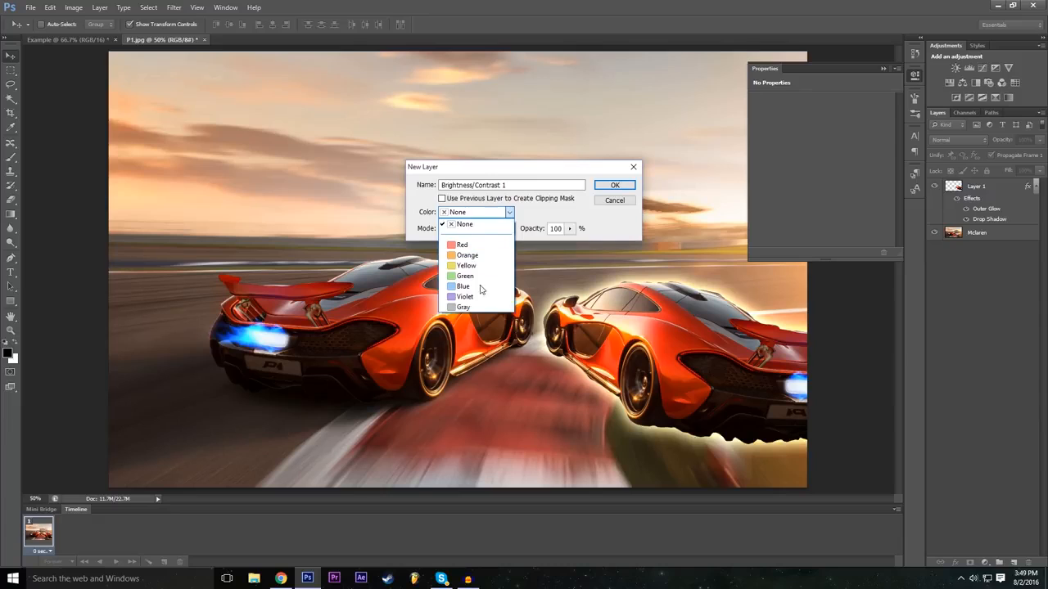
pyautogui.click(504, 221)
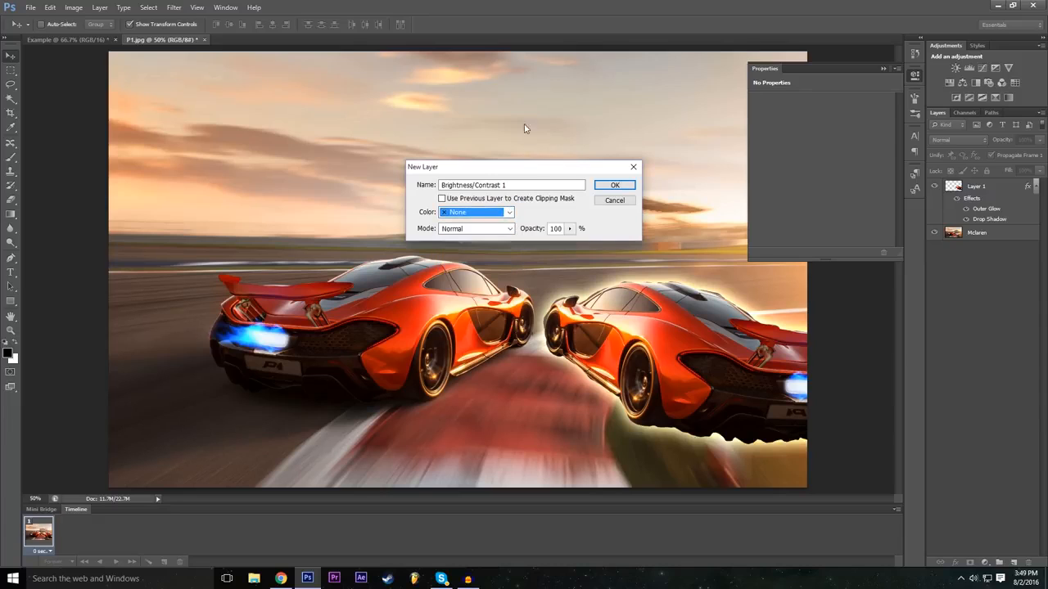
pyautogui.click(614, 186)
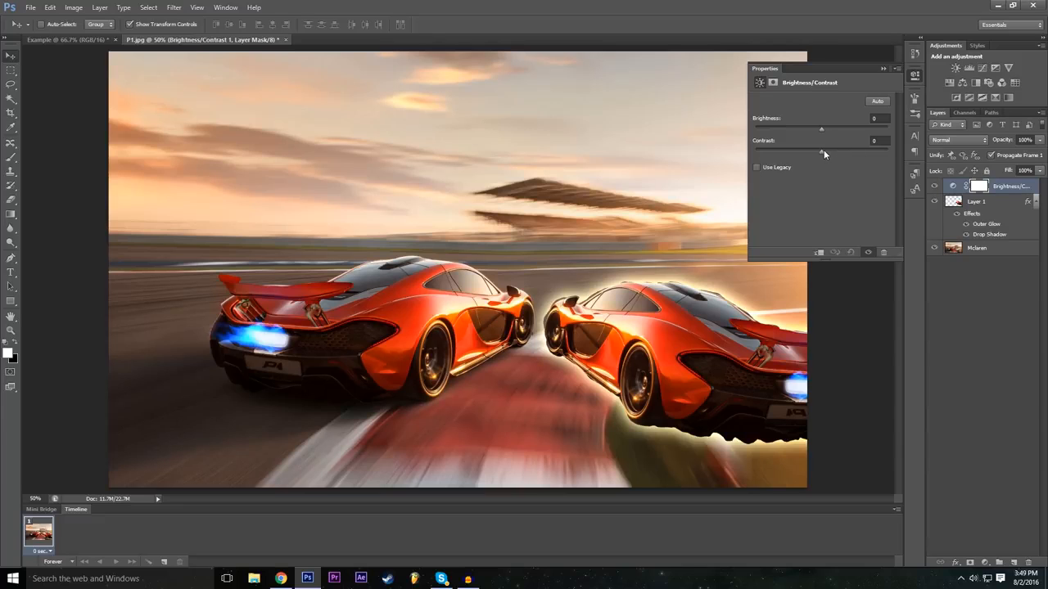
# Step: Set the adjustment's contrast to 40 and brightness to -7, and compare the image with the adjustment hidden and shown
pyautogui.moveTo(821, 150); pyautogui.dragTo(843, 136)
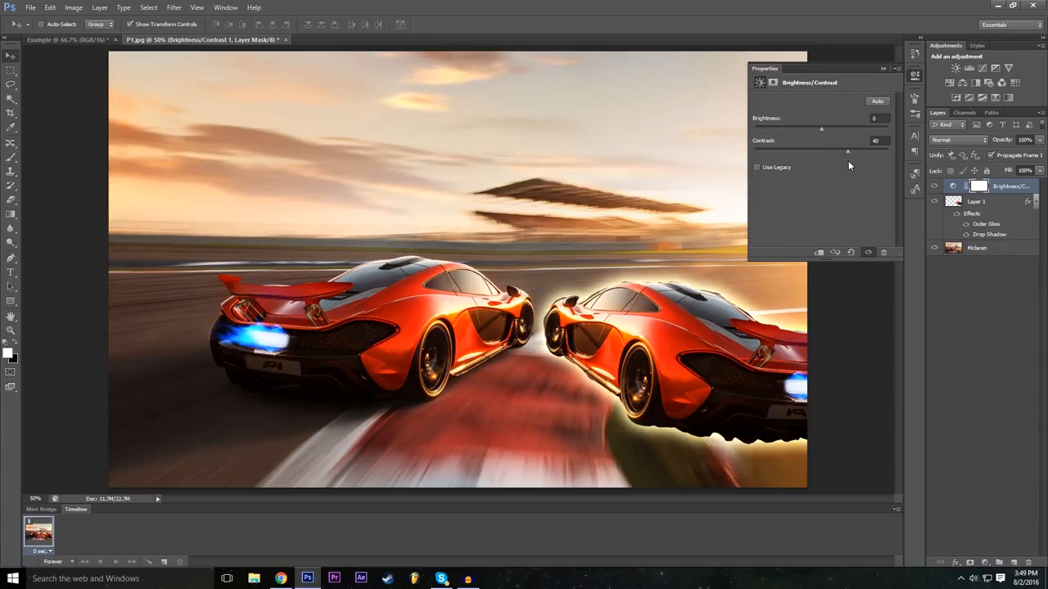
pyautogui.moveTo(827, 129)
pyautogui.mouseDown()
pyautogui.moveTo(805, 131)
pyautogui.moveTo(839, 128)
pyautogui.moveTo(819, 139)
pyautogui.mouseUp()
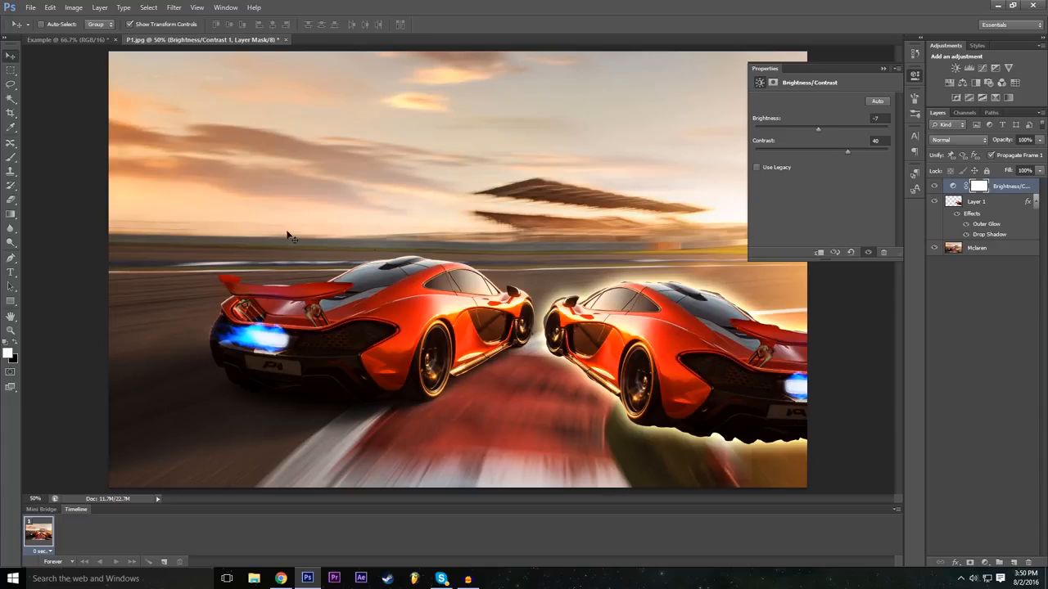
pyautogui.click(881, 69)
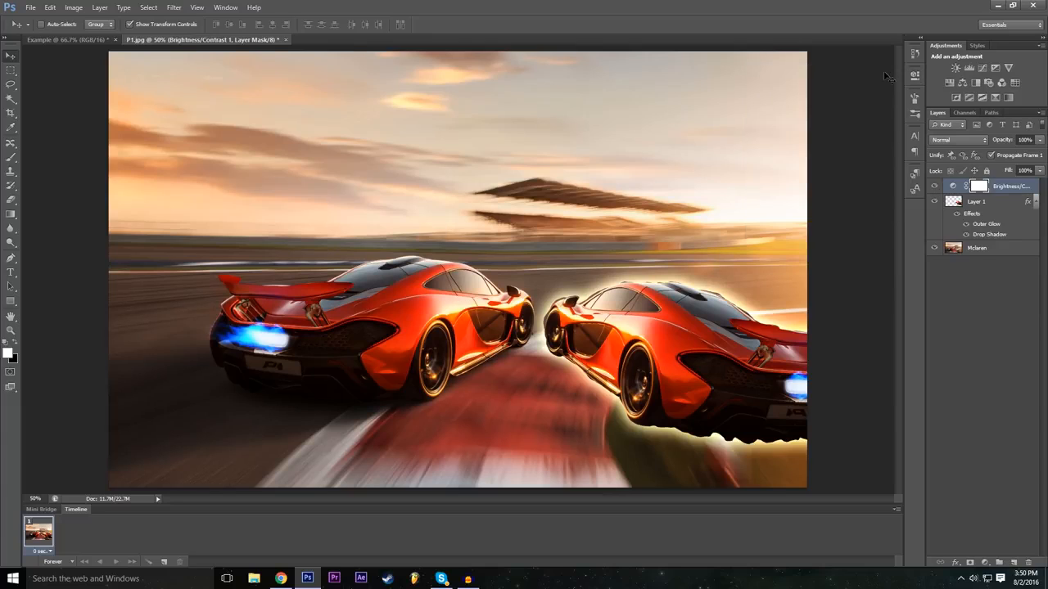
pyautogui.click(934, 187)
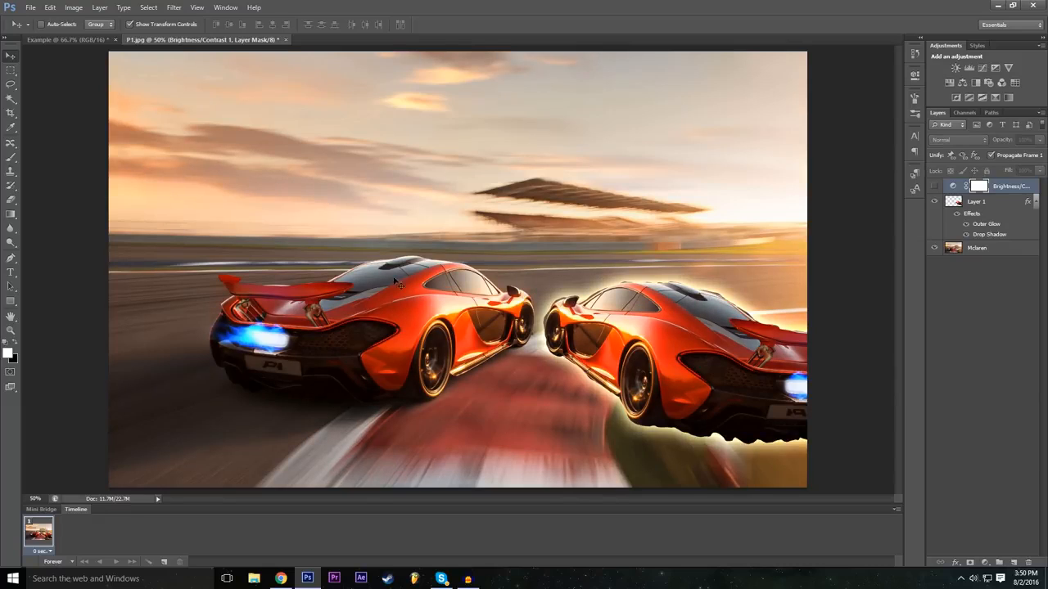
pyautogui.click(934, 188)
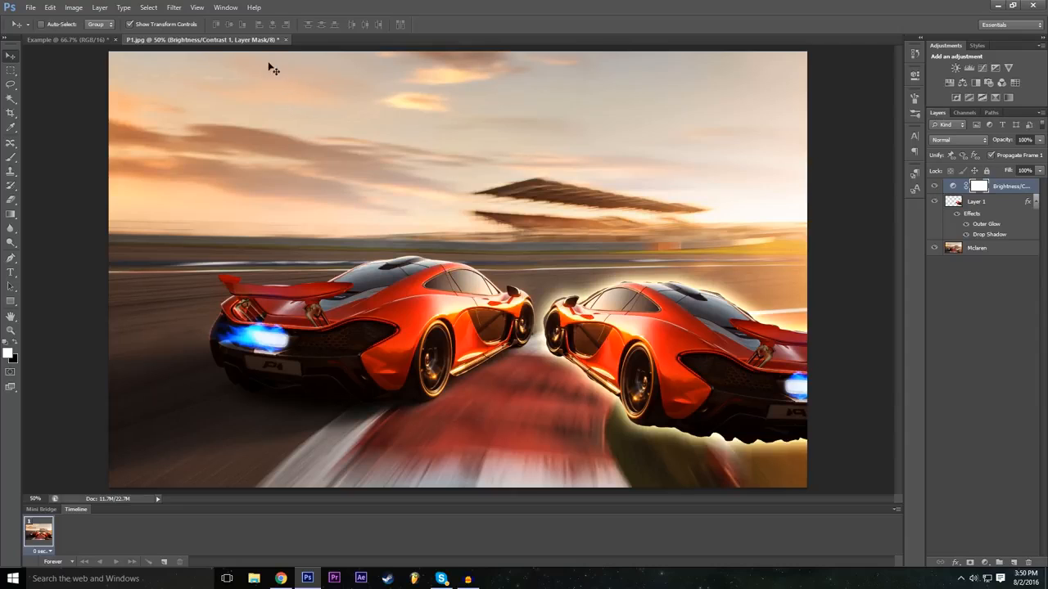
# Step: Add a Levels adjustment layer with the default layer options above the Brightness/Contrast layer
pyautogui.click(101, 6)
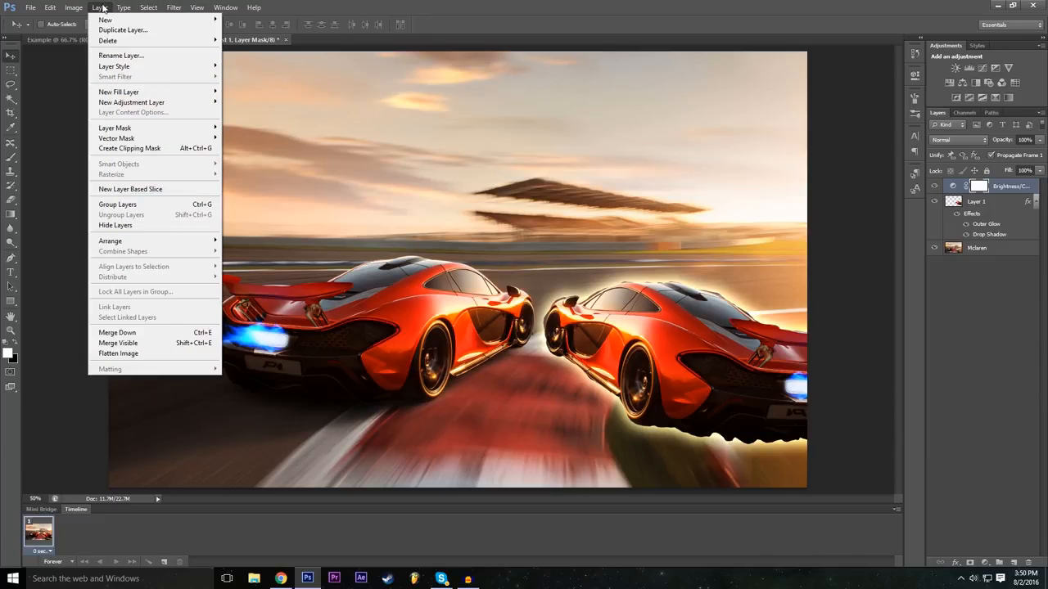
pyautogui.moveTo(155, 107)
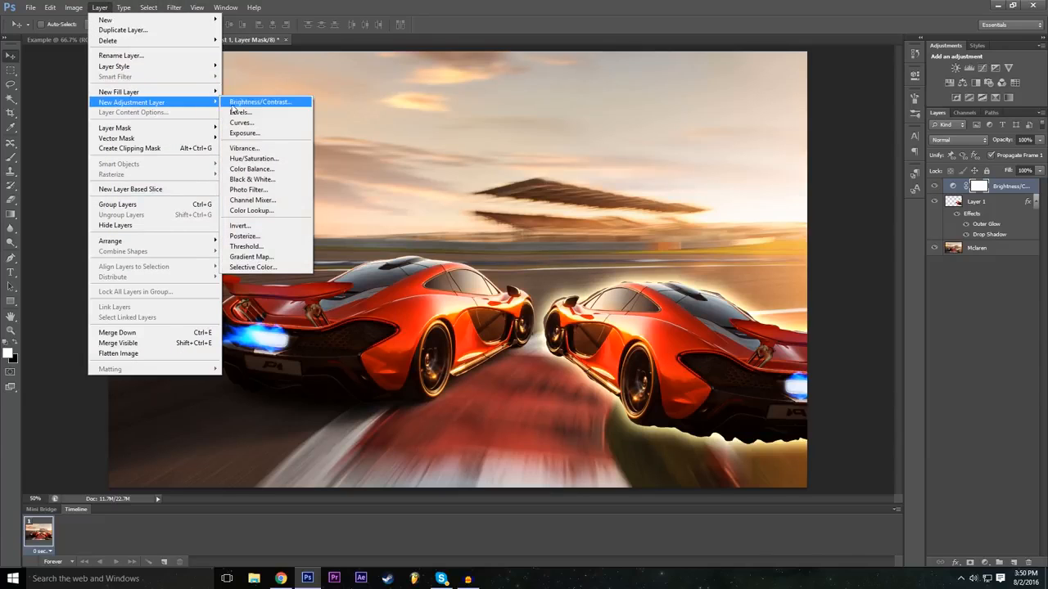
pyautogui.click(274, 116)
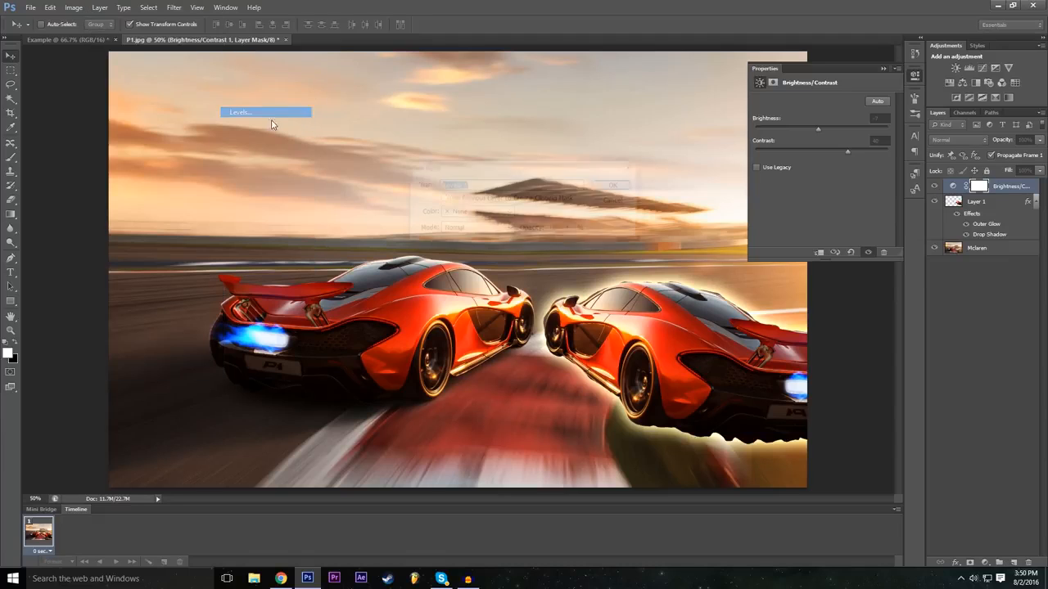
pyautogui.click(615, 185)
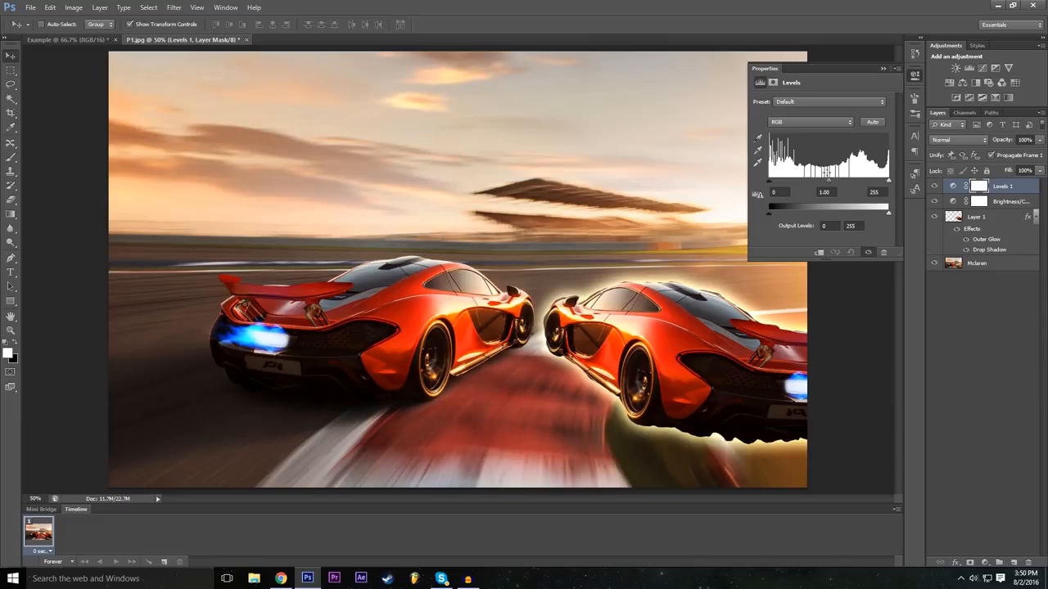
# Step: Try the Darker and Increase Contrast 1 presets on the Levels adjustment
pyautogui.click(799, 102)
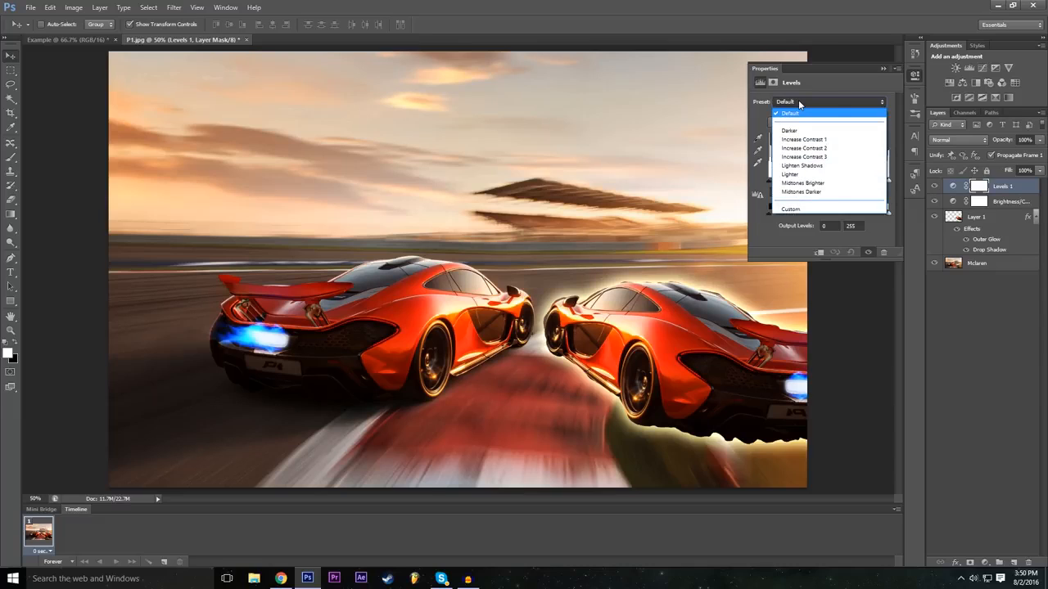
pyautogui.click(803, 101)
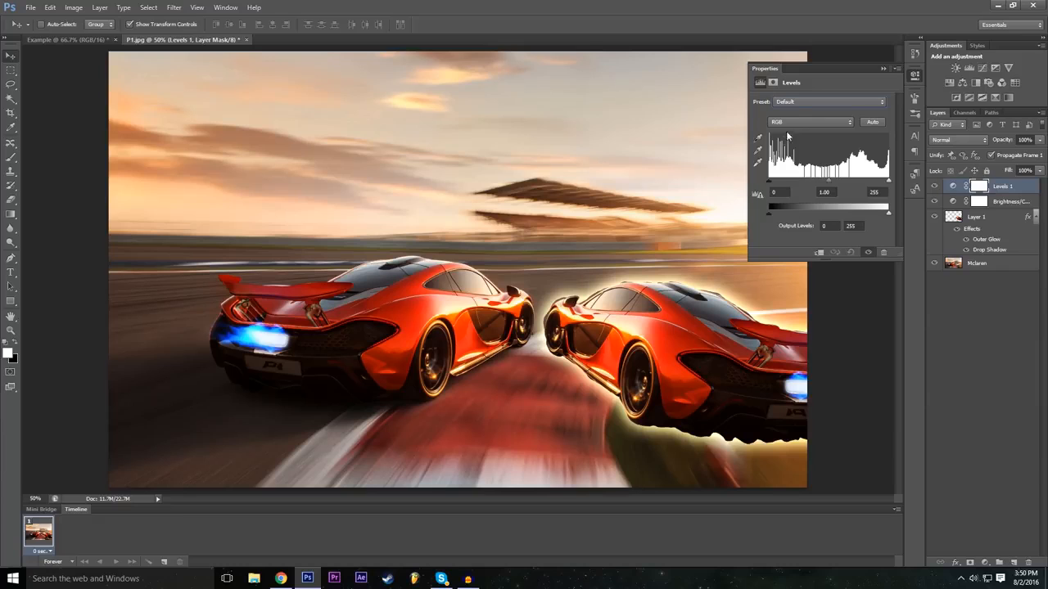
pyautogui.click(795, 104)
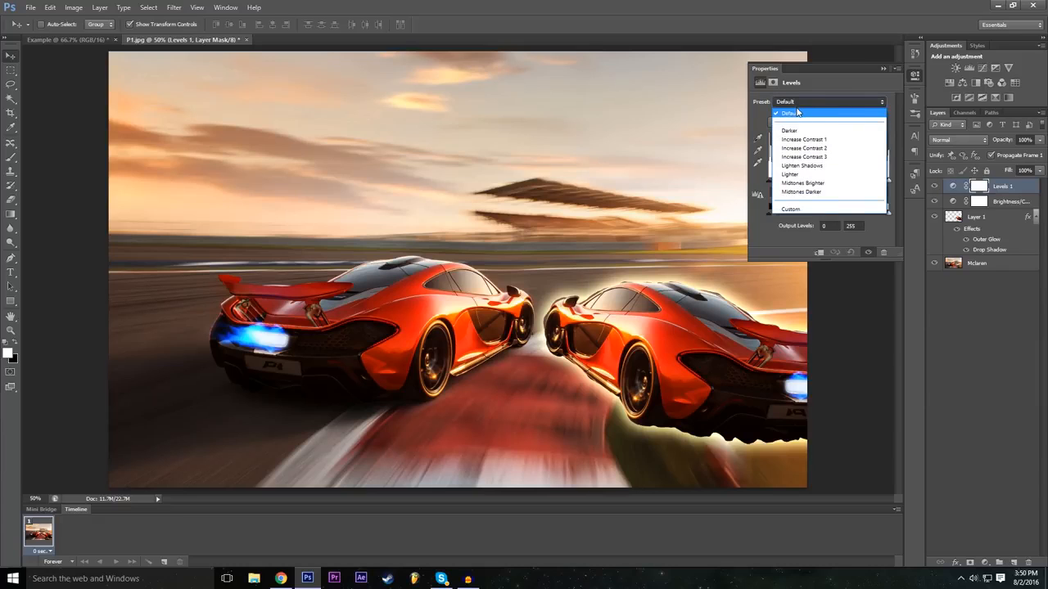
pyautogui.click(798, 131)
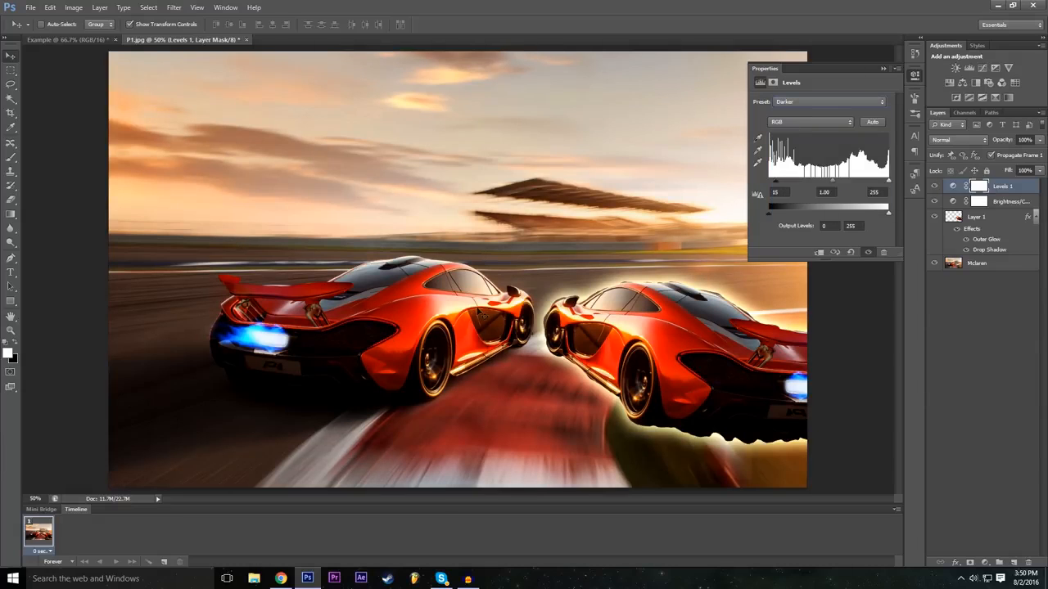
pyautogui.click(810, 101)
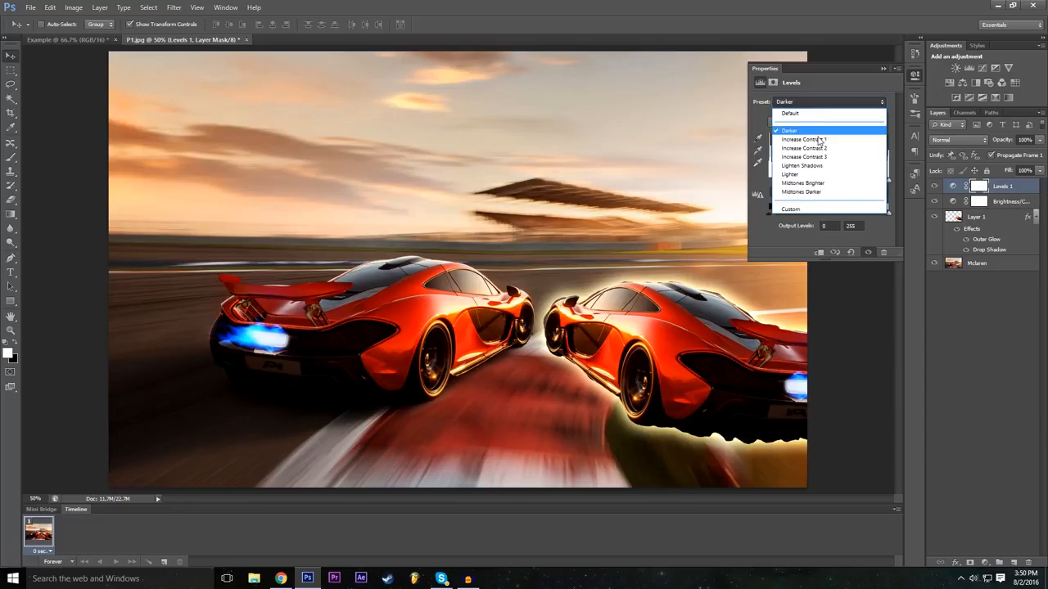
pyautogui.click(815, 138)
# Step: Try the Midtones Darker, Midtones Brighter, Lighten Shadows and Increase Contrast 3 presets on the Levels adjustment
pyautogui.click(817, 105)
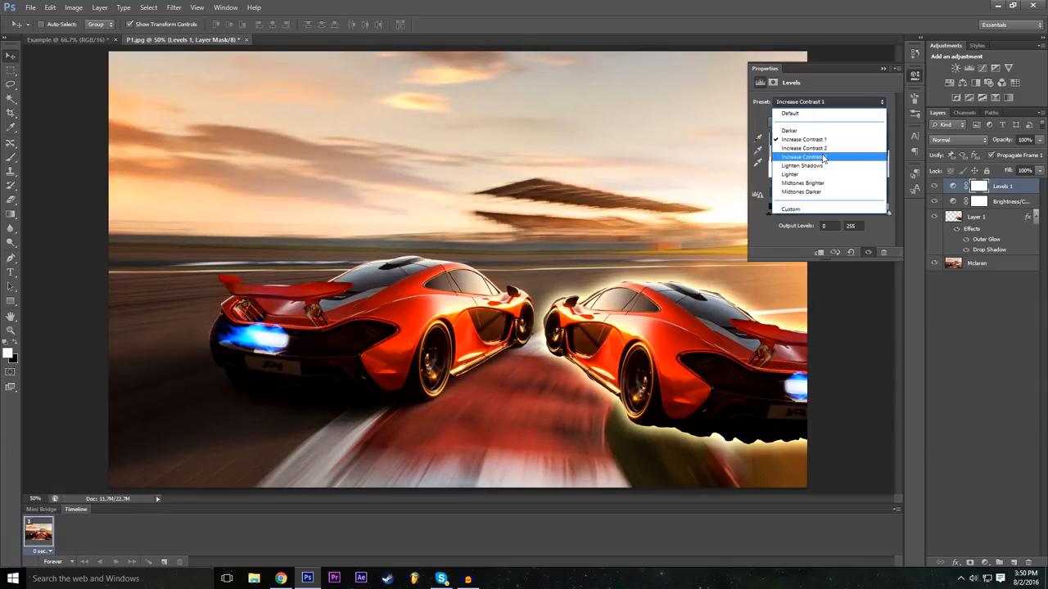
pyautogui.click(827, 183)
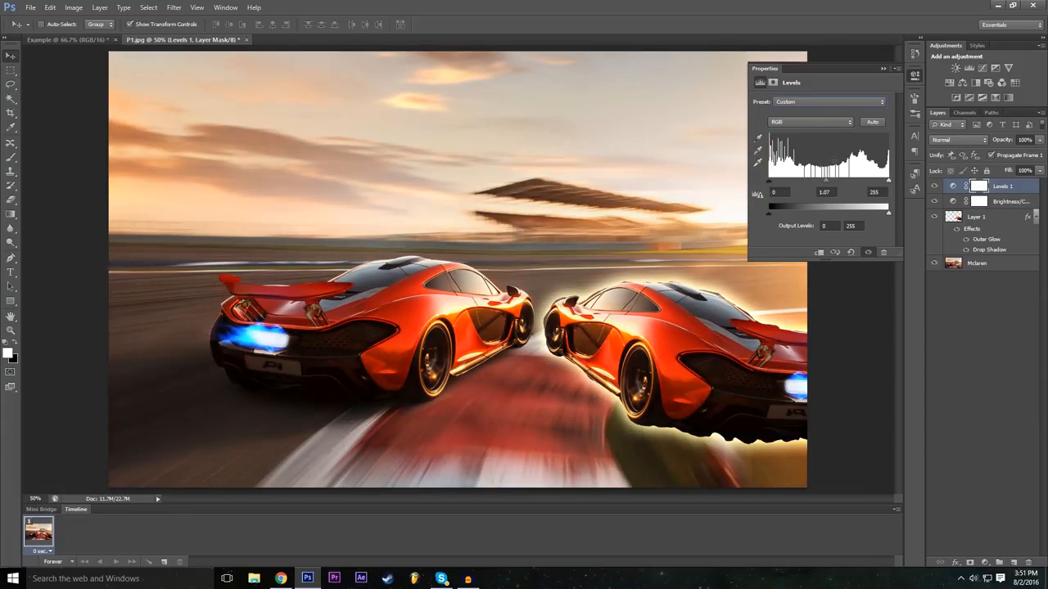
pyautogui.click(801, 101)
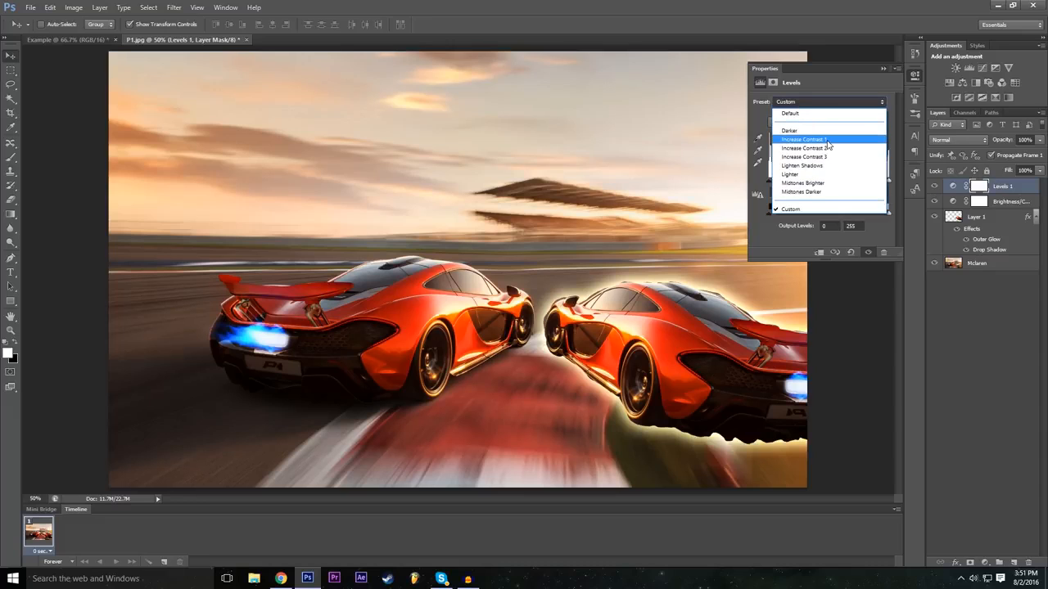
pyautogui.click(818, 192)
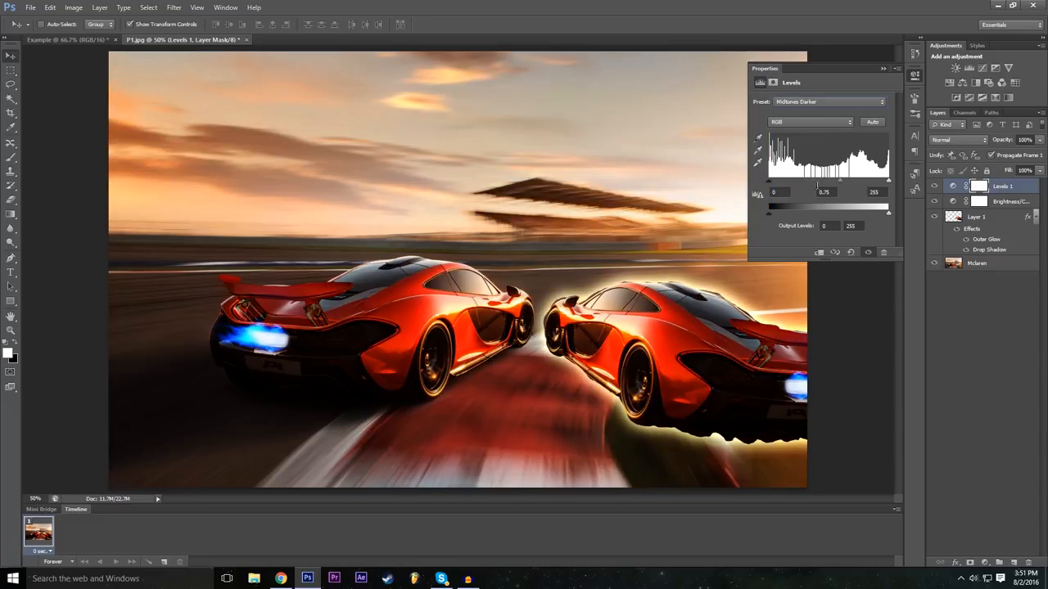
pyautogui.click(815, 102)
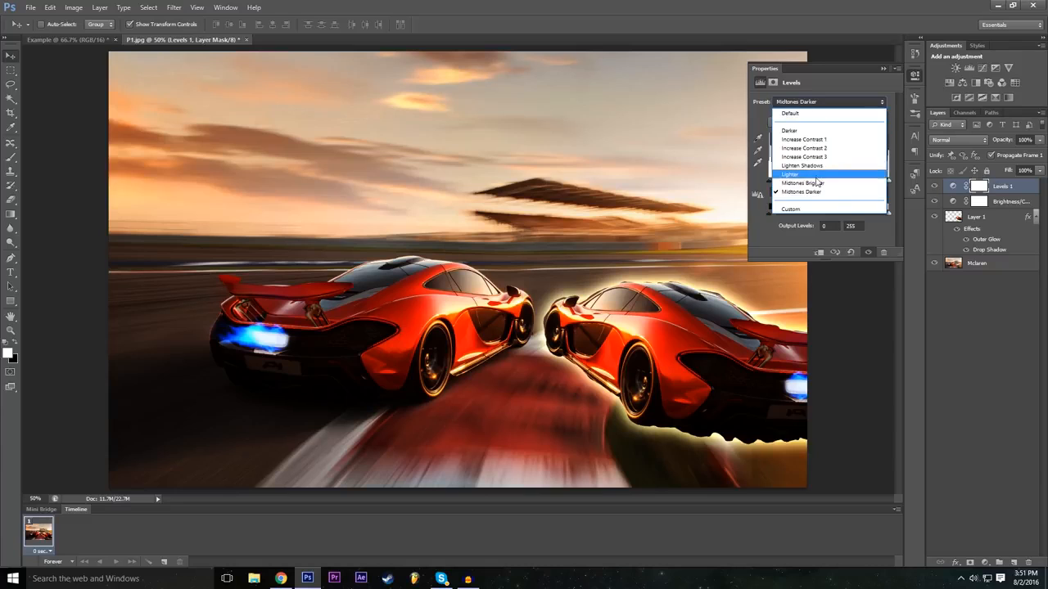
pyautogui.click(821, 182)
pyautogui.click(802, 102)
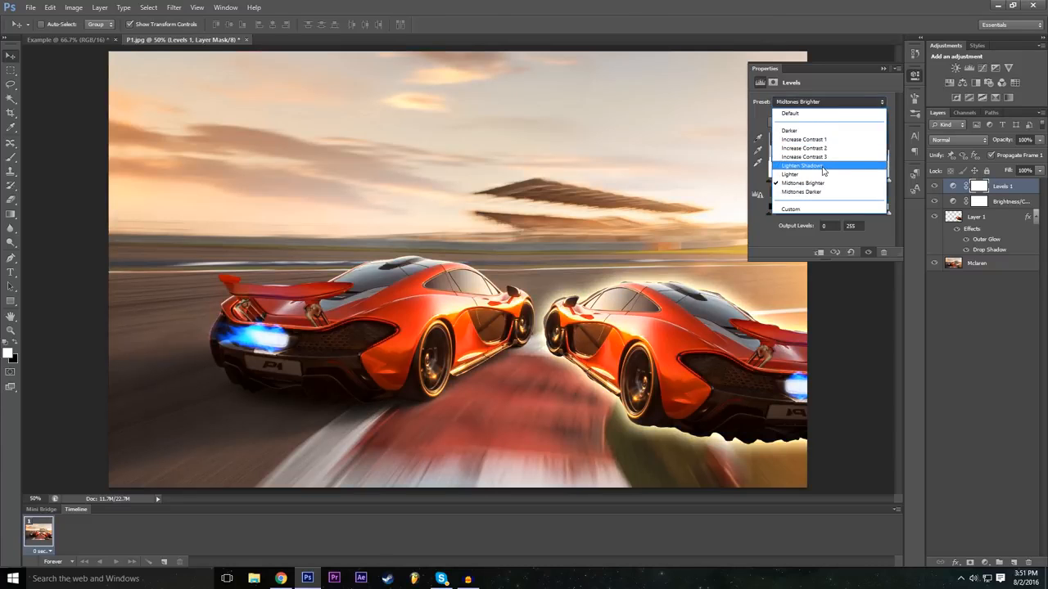
pyautogui.click(806, 165)
pyautogui.click(817, 99)
pyautogui.click(806, 157)
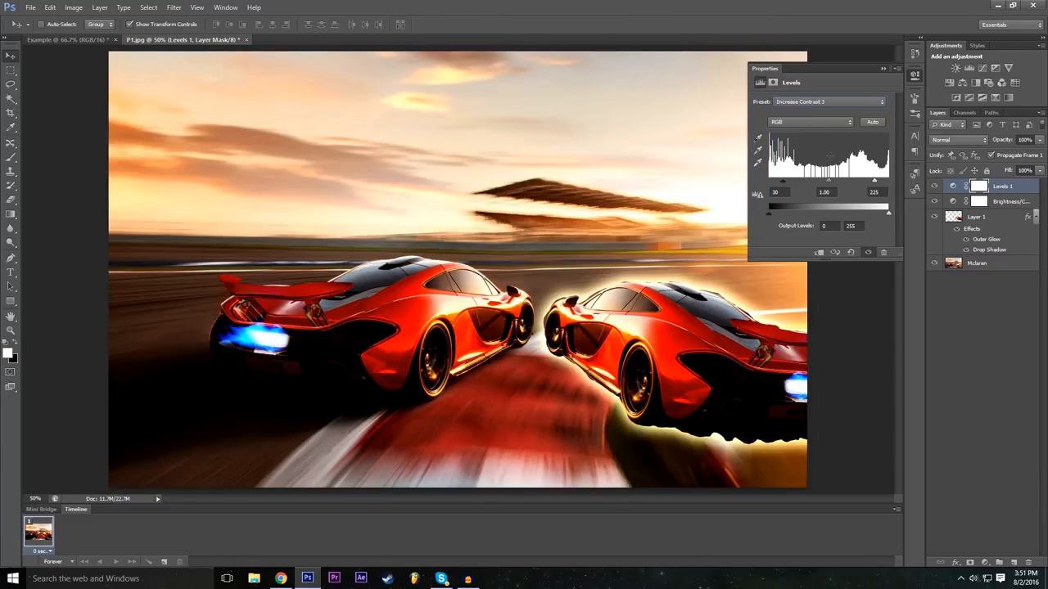
# Step: Try the Increase Contrast 2, Darker and Midtones Brighter presets on the Levels adjustment
pyautogui.click(810, 103)
pyautogui.click(815, 148)
pyautogui.click(812, 103)
pyautogui.click(806, 102)
pyautogui.click(806, 131)
pyautogui.click(807, 103)
pyautogui.click(825, 180)
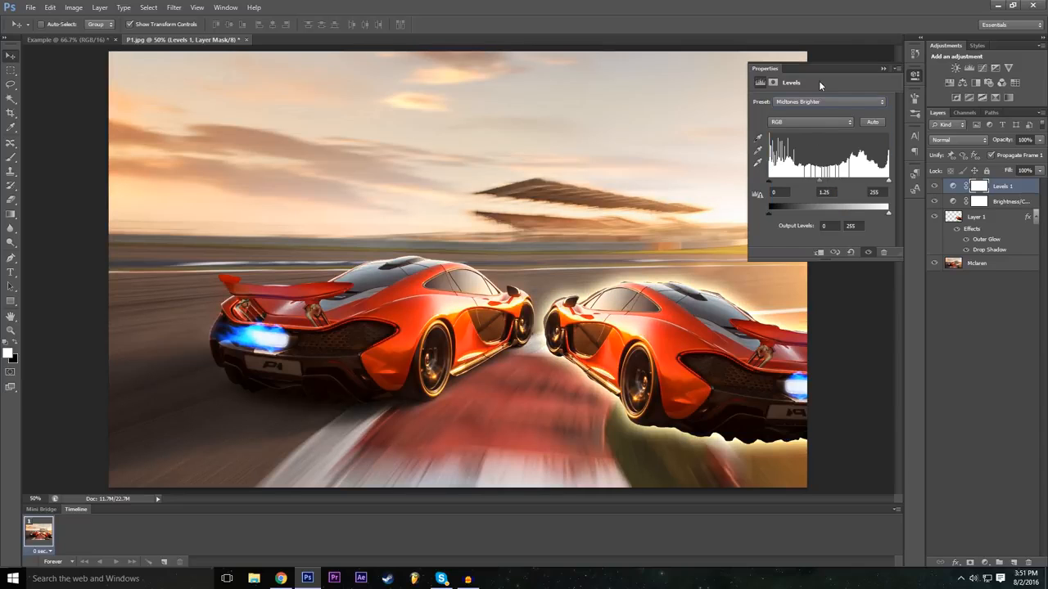
# Step: Apply the Midtones Darker preset to the Levels adjustment and collapse its properties
pyautogui.click(807, 101)
pyautogui.click(831, 187)
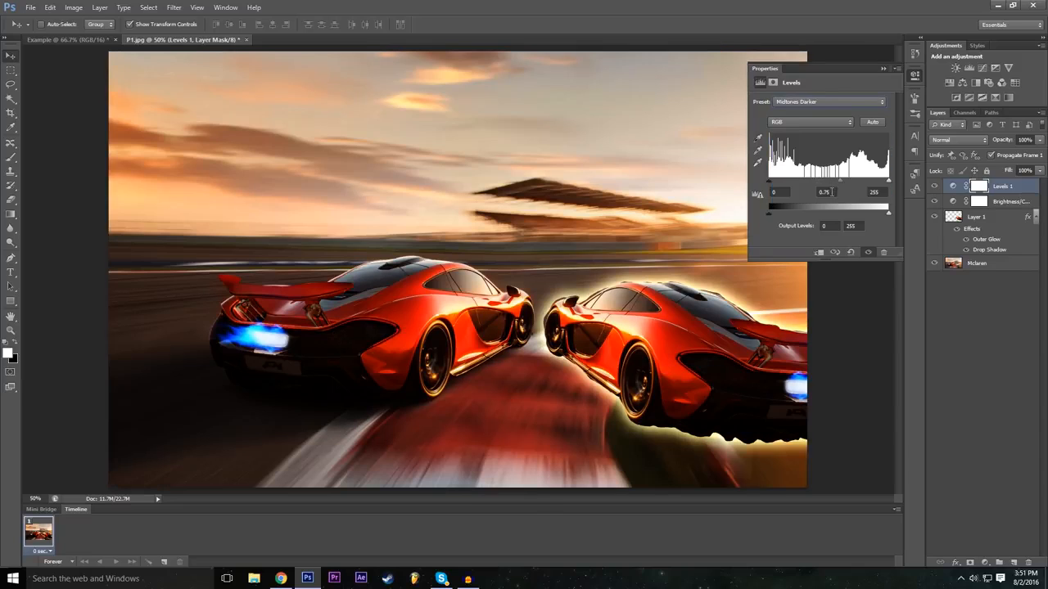
pyautogui.click(881, 67)
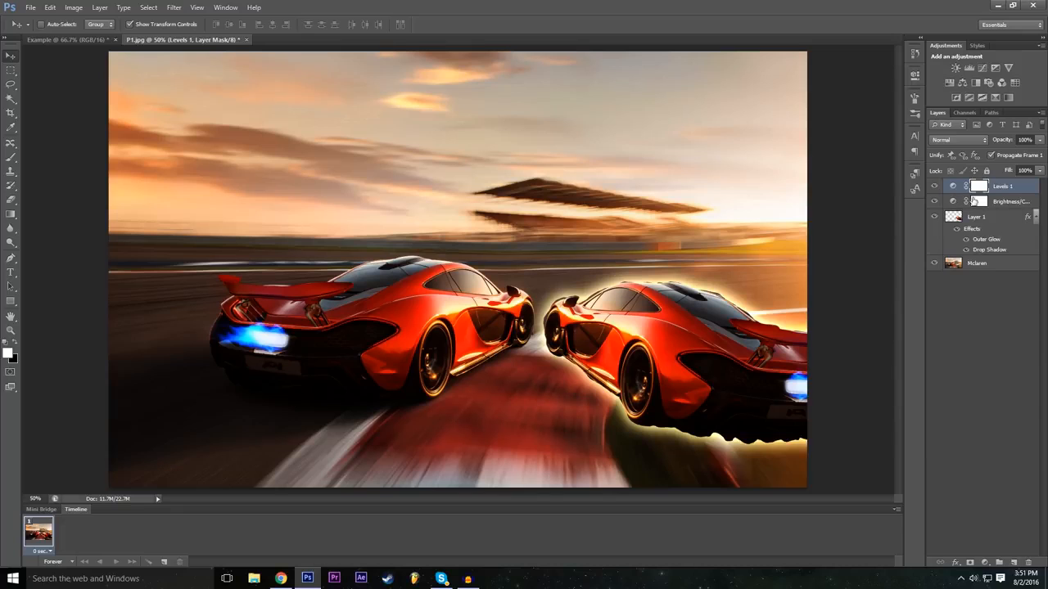
# Step: Reopen the Brightness/Contrast adjustment's properties, set its brightness to 57 and collapse them
pyautogui.doubleClick(953, 202)
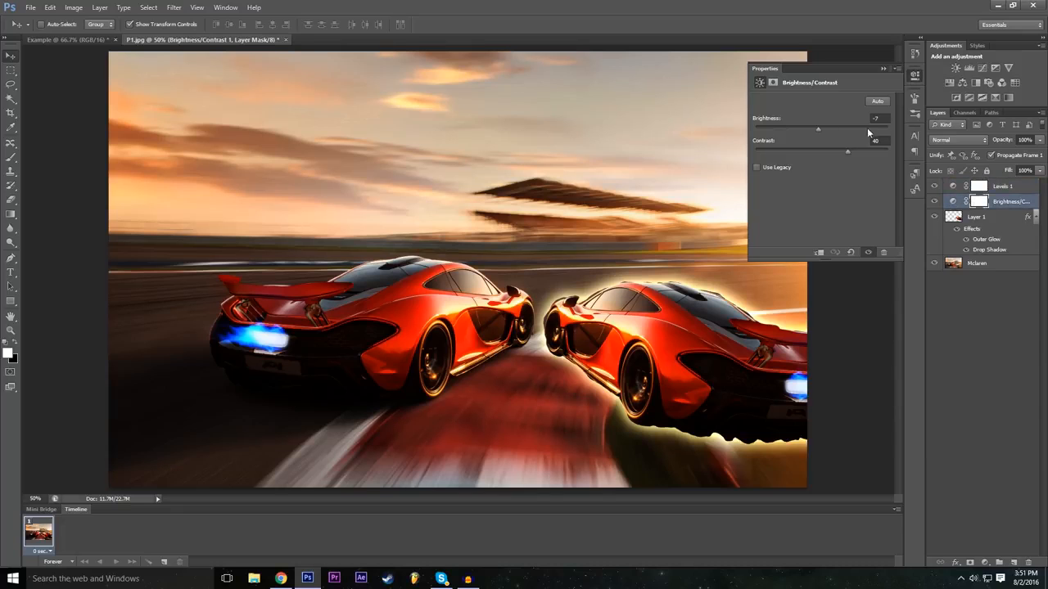
pyautogui.moveTo(819, 128); pyautogui.dragTo(846, 133)
pyautogui.click(882, 69)
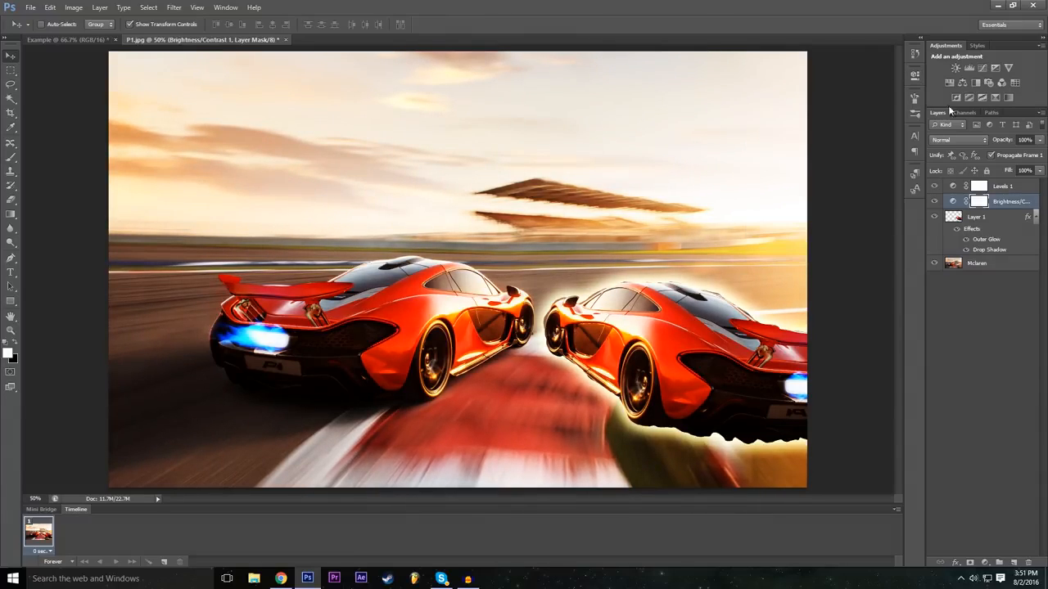
# Step: Add an Exposure adjustment layer above Brightness/Contrast with color None, Normal mode and 100% opacity
pyautogui.click(174, 7)
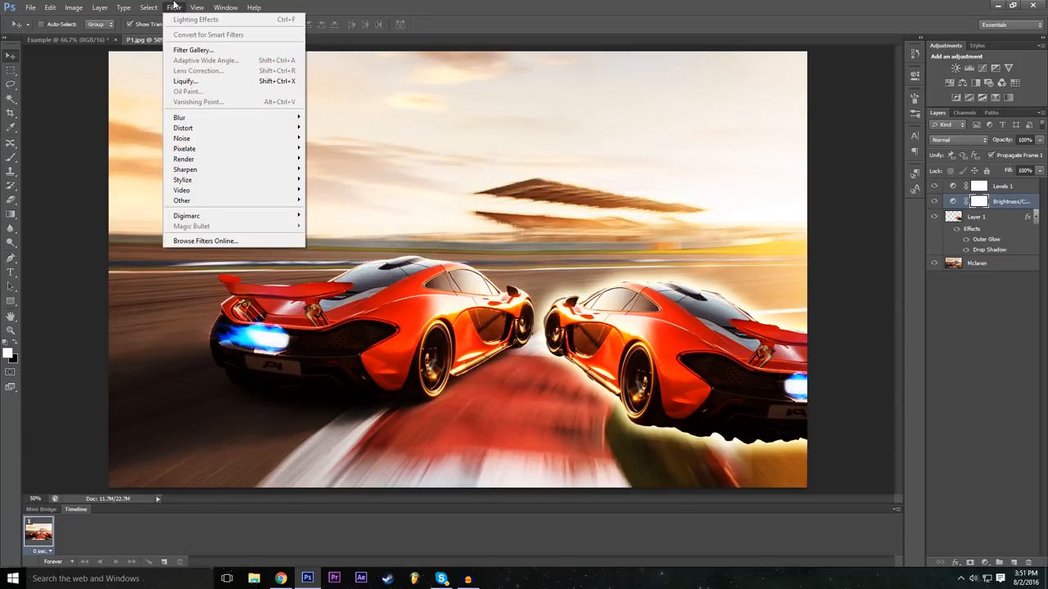
pyautogui.moveTo(99, 8)
pyautogui.moveTo(200, 108)
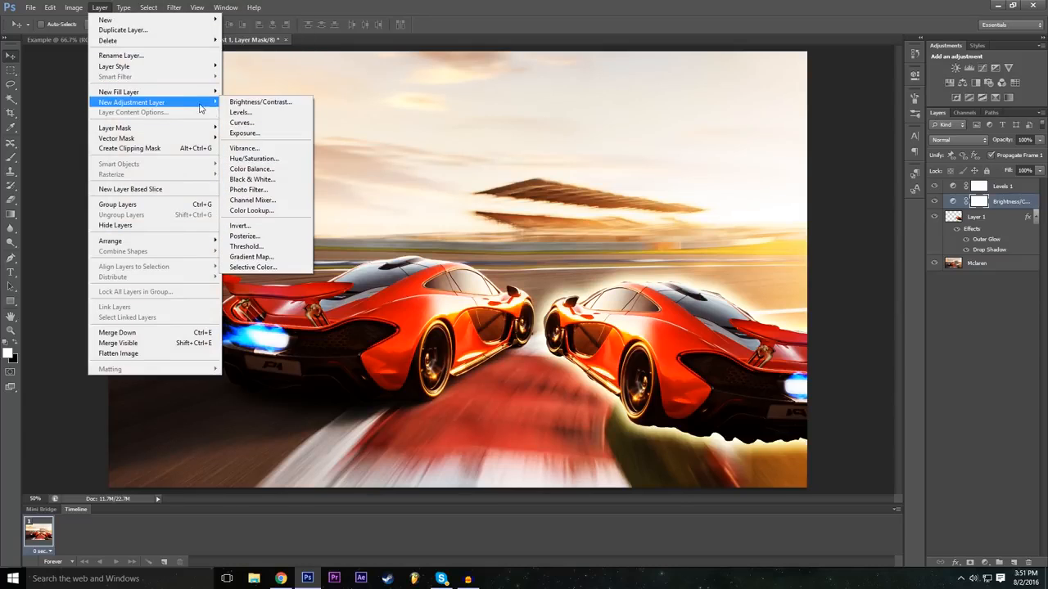
pyautogui.click(271, 133)
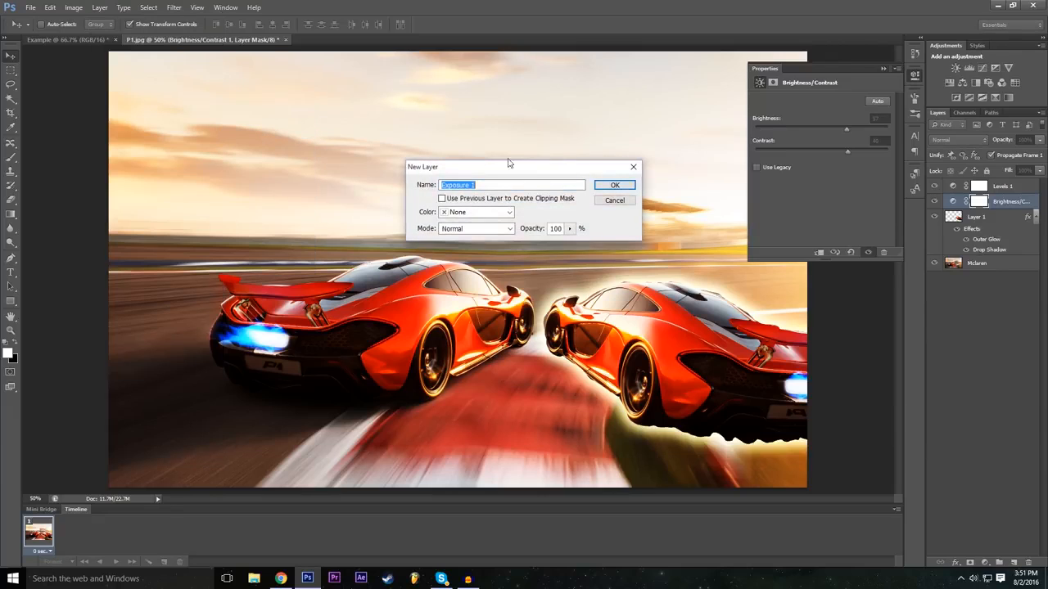
pyautogui.click(612, 186)
# Step: Set exposure to -0.22, offset to +0.0207 and gamma correction to 0.78, and compare the image with all adjustment layers hidden and shown
pyautogui.moveTo(827, 128); pyautogui.dragTo(824, 155)
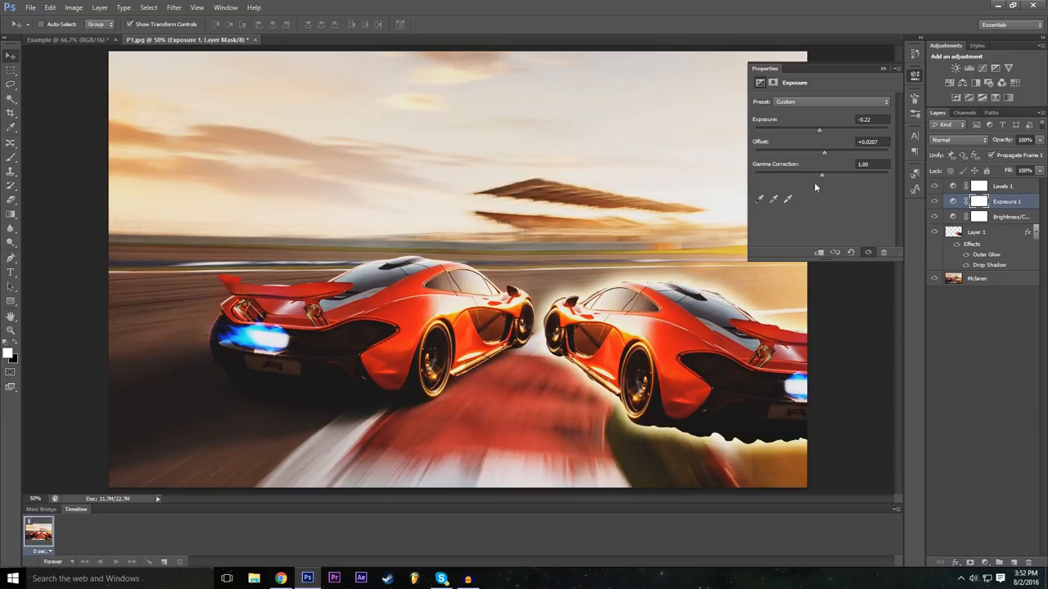
pyautogui.moveTo(822, 176); pyautogui.dragTo(831, 174)
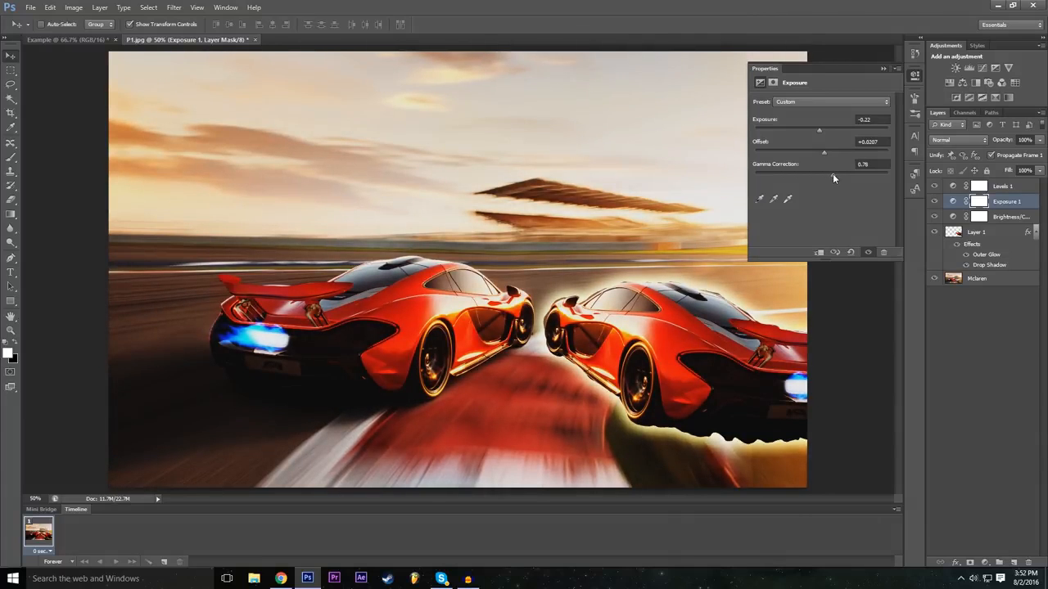
pyautogui.click(882, 68)
pyautogui.moveTo(934, 186); pyautogui.dragTo(938, 226)
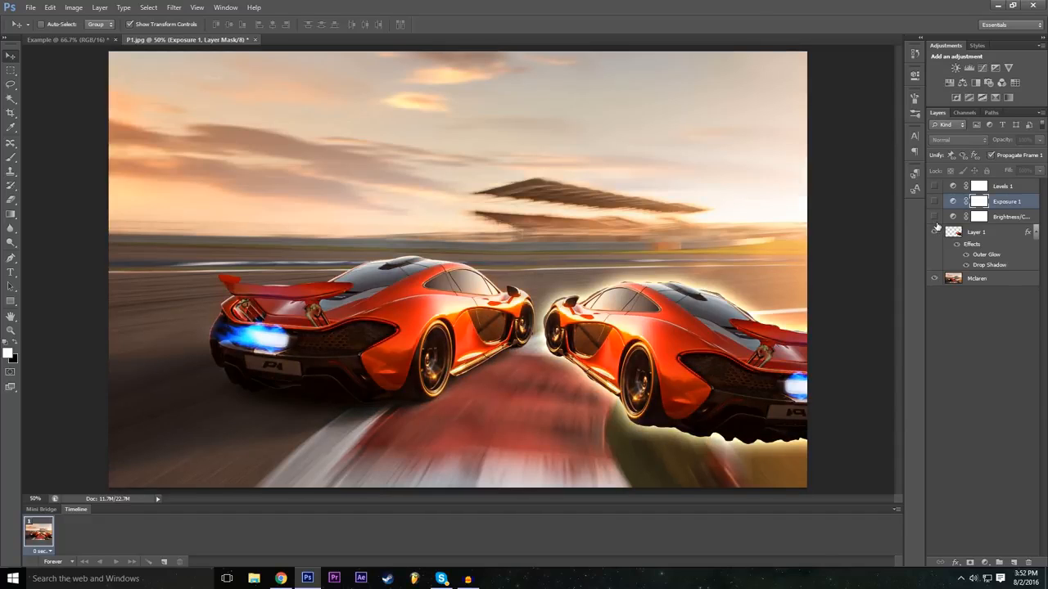
pyautogui.moveTo(937, 227); pyautogui.dragTo(934, 187)
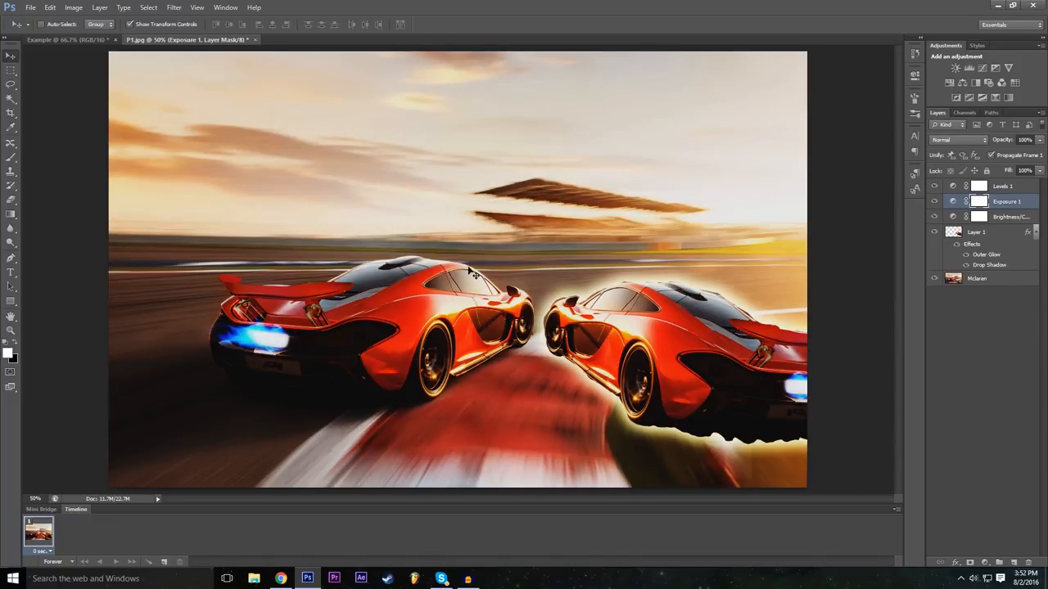
# Step: Add a Color Lookup adjustment layer with the default layer options above the Exposure layer
pyautogui.click(96, 8)
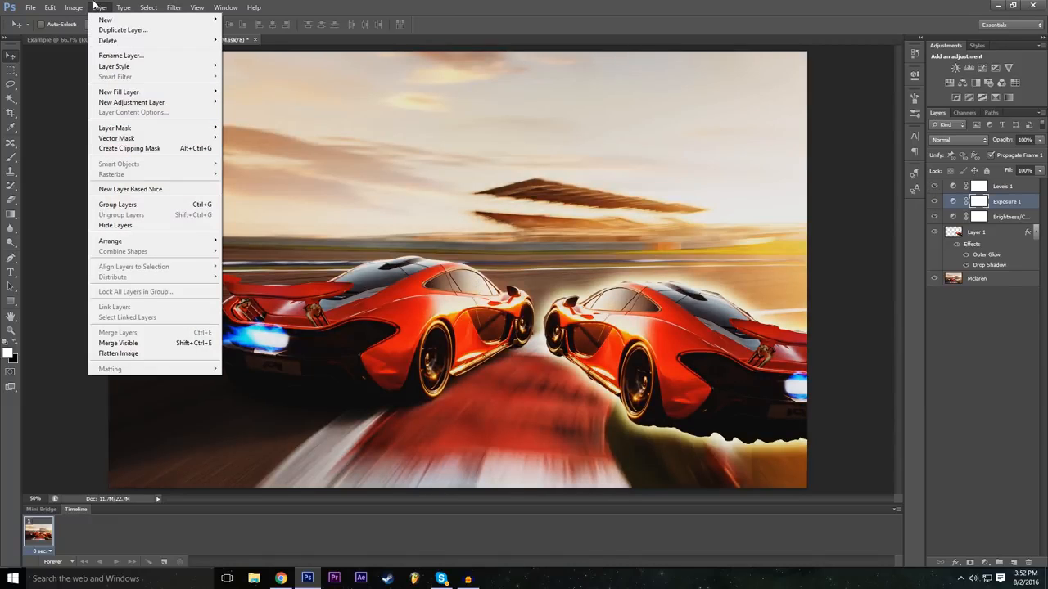
pyautogui.moveTo(87, 7)
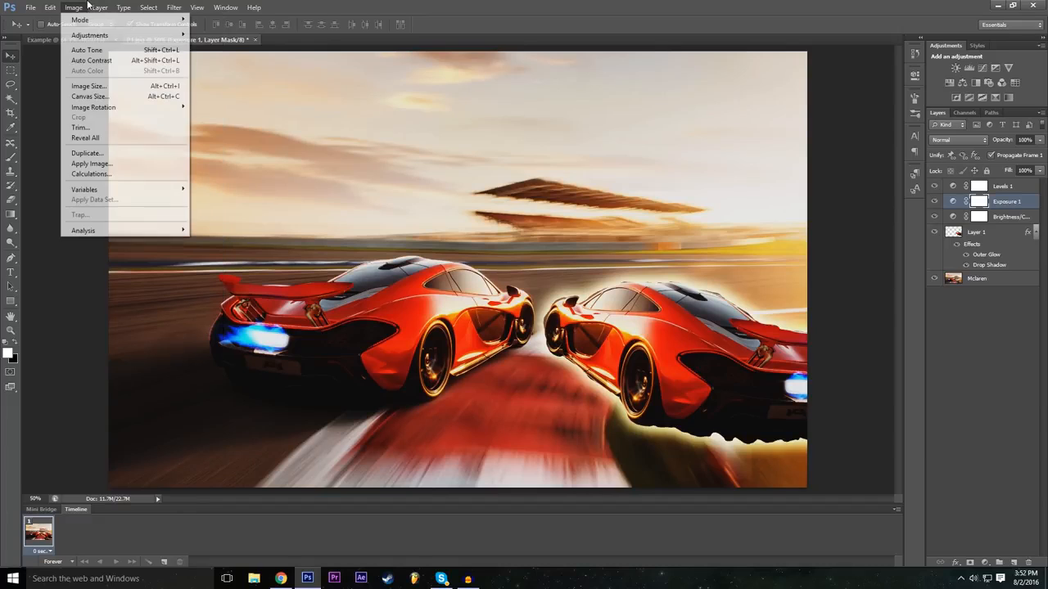
pyautogui.moveTo(127, 6)
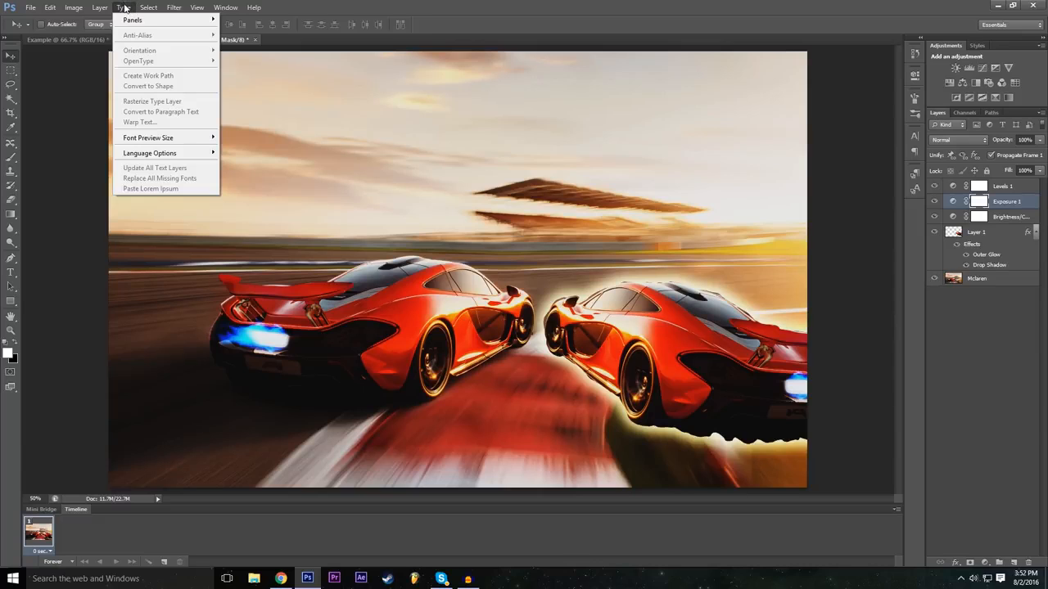
pyautogui.moveTo(143, 105)
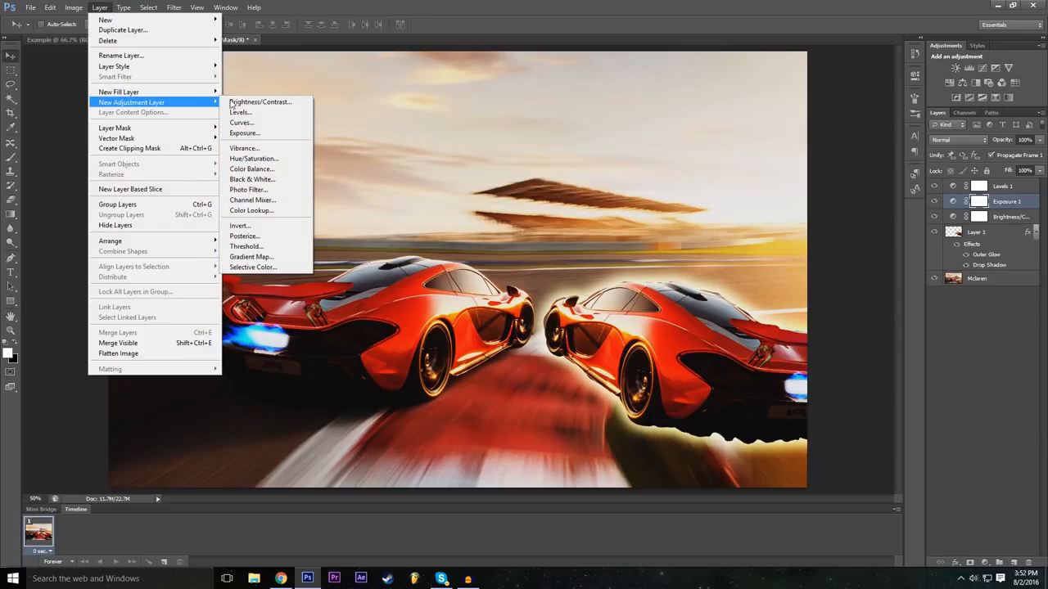
pyautogui.click(279, 211)
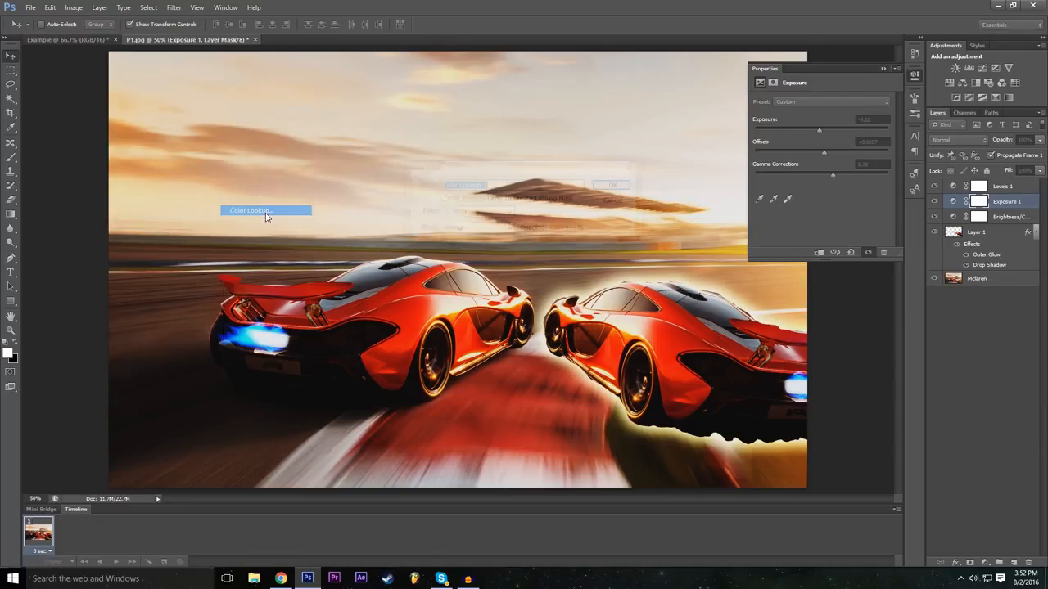
pyautogui.click(627, 186)
# Step: Try the Gold-Crimson and Turquoise-Sepia abstract profiles on the Color Lookup adjustment
pyautogui.click(836, 104)
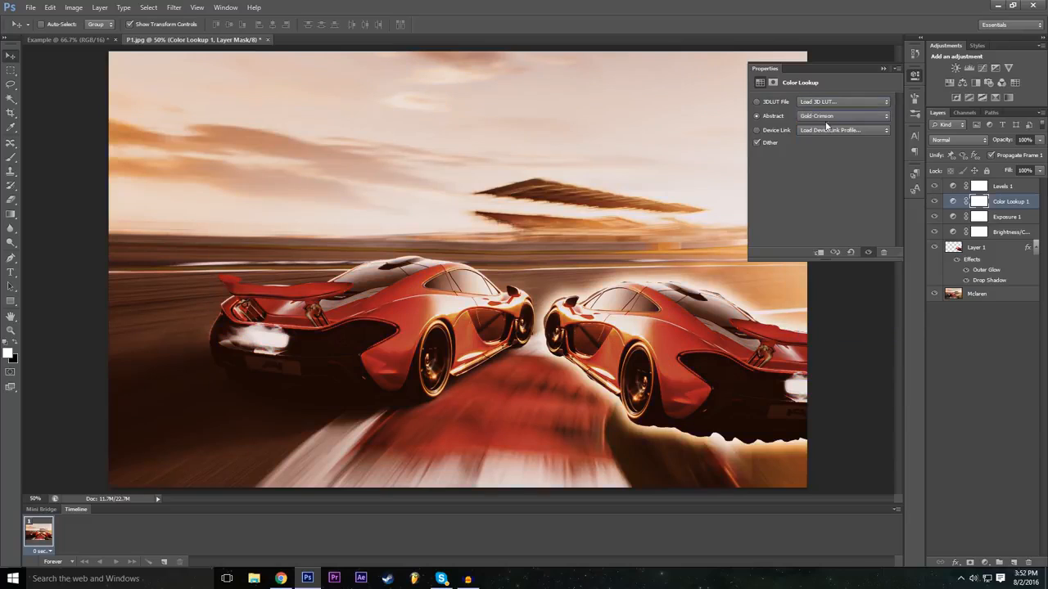
pyautogui.click(825, 117)
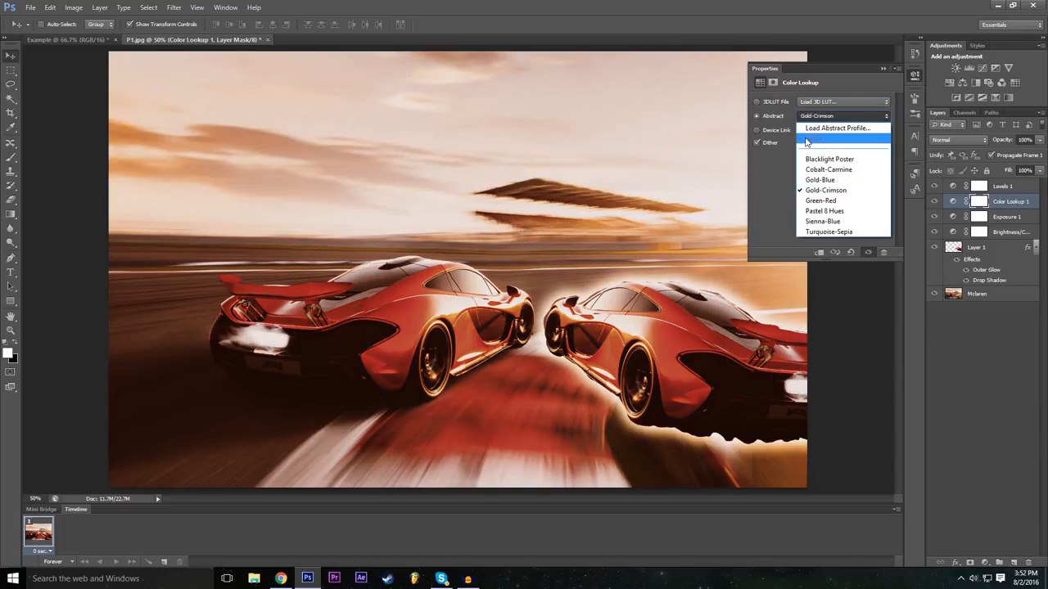
pyautogui.click(828, 232)
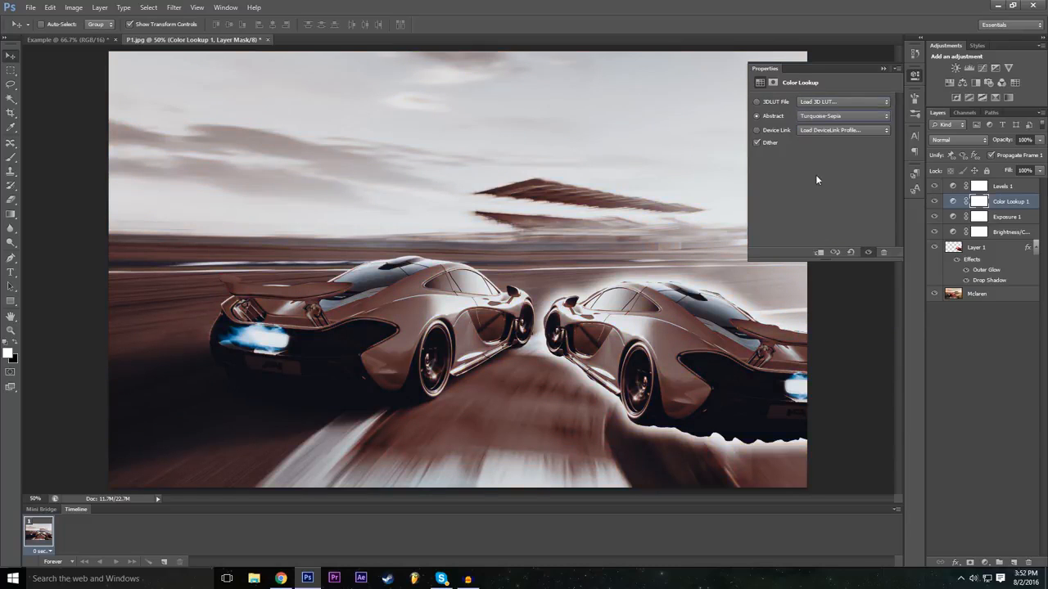
pyautogui.click(825, 116)
pyautogui.click(822, 188)
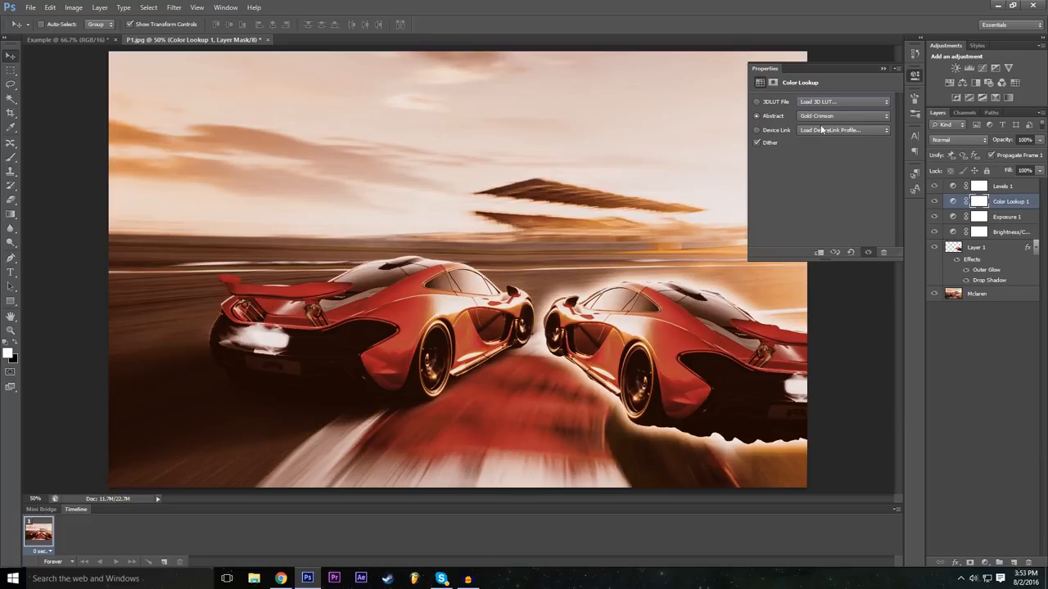
pyautogui.click(833, 117)
pyautogui.click(834, 116)
# Step: Try the 3Strip.look, filmstock_50.3dl, Moonlight.3DL and Candlelight.CUBE 3D LUTs on the Color Lookup adjustment
pyautogui.click(818, 102)
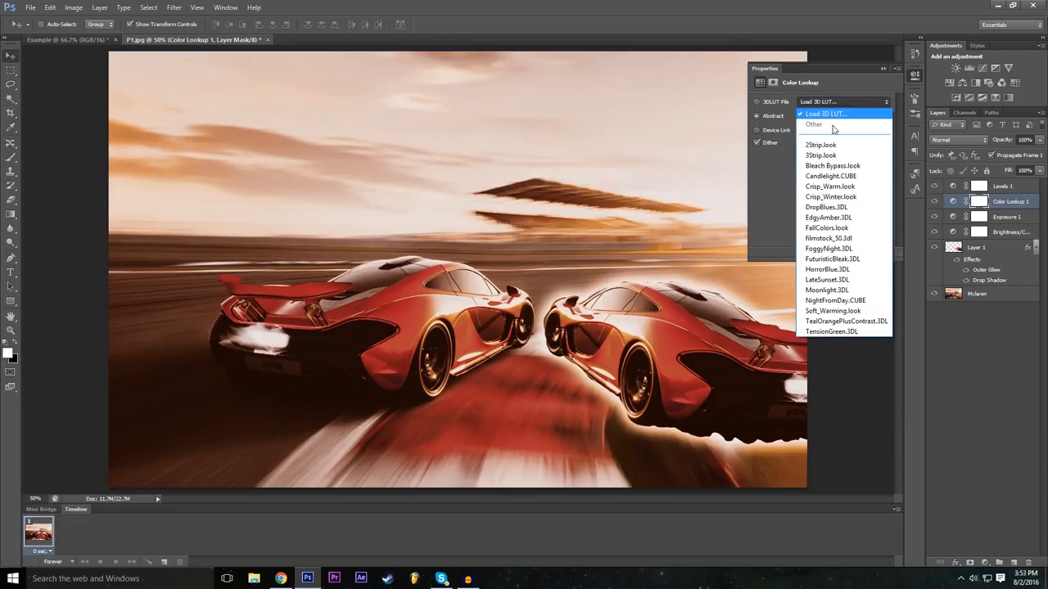
pyautogui.click(837, 155)
pyautogui.click(838, 102)
pyautogui.click(833, 238)
pyautogui.click(832, 103)
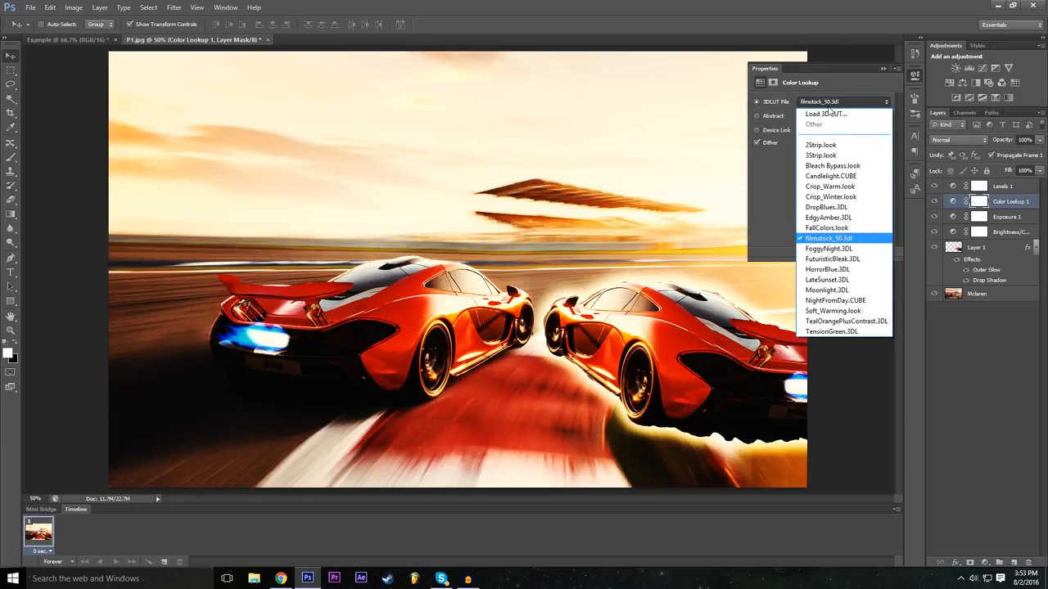
pyautogui.click(829, 290)
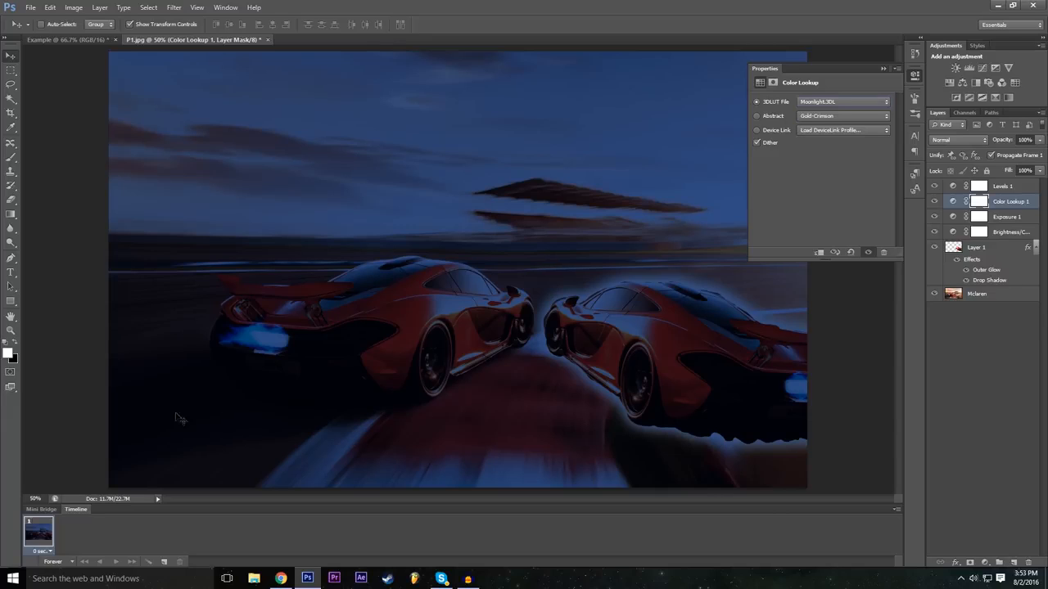
pyautogui.click(816, 102)
pyautogui.scroll(3, 839, 147)
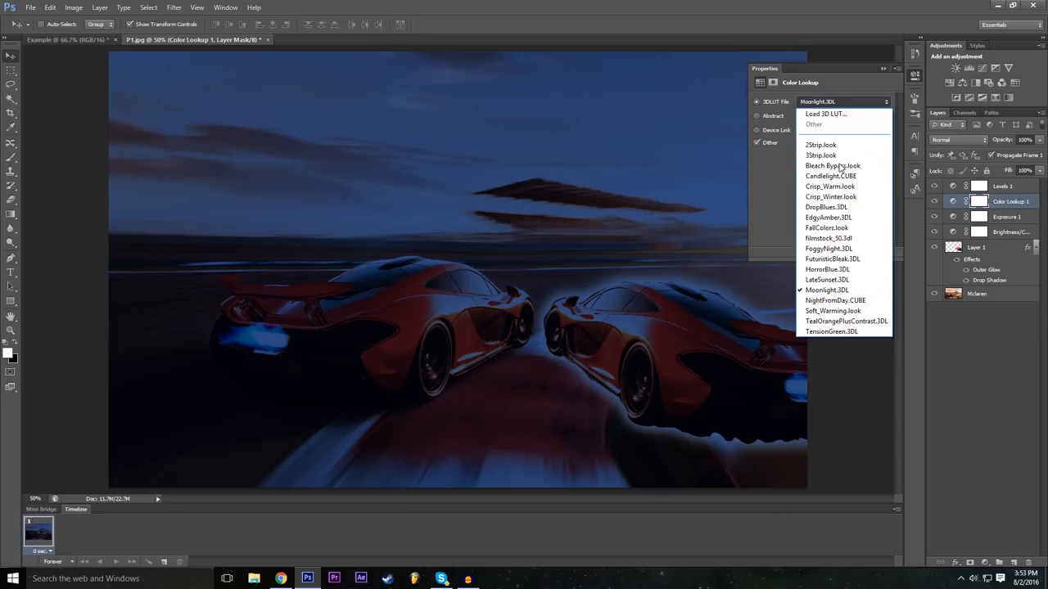
pyautogui.click(839, 172)
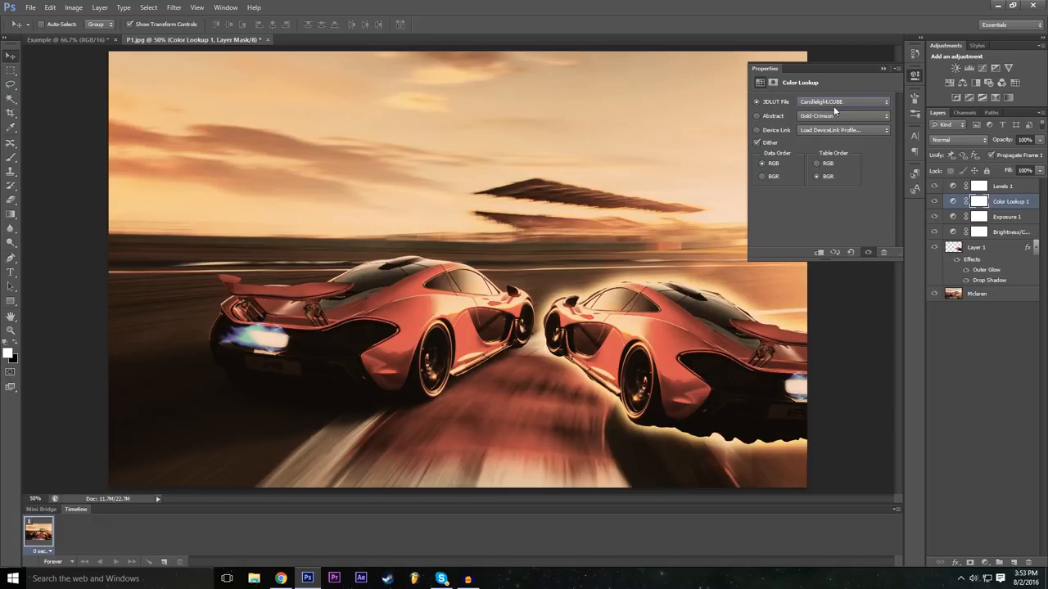
pyautogui.click(833, 105)
pyautogui.scroll(3, 833, 110)
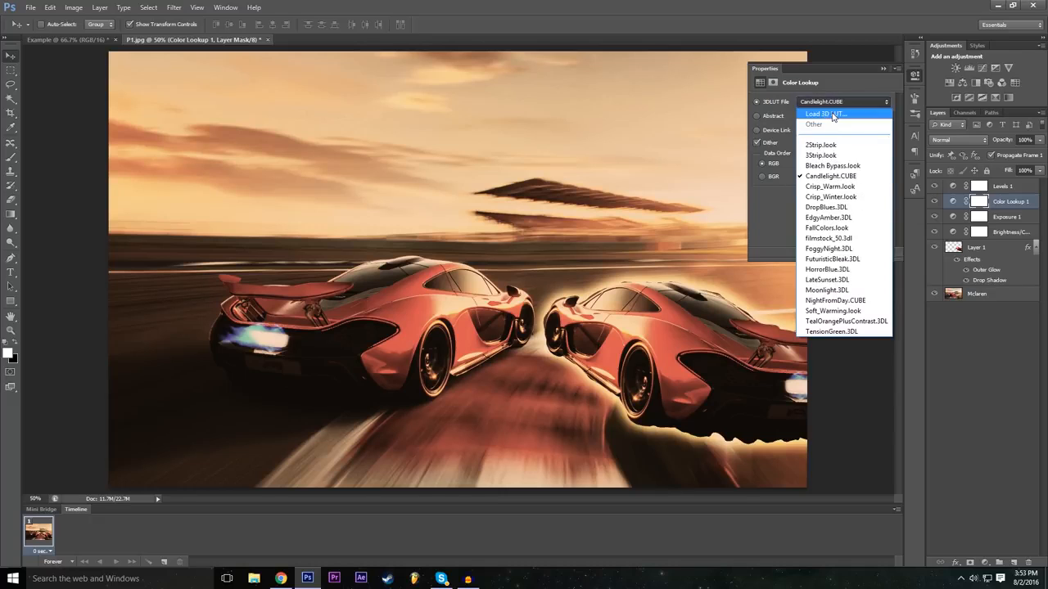
pyautogui.click(833, 115)
pyautogui.click(651, 438)
# Step: Try the 2Strip.look 3D LUT and the Green-Red, Sienna-Blue and Turquoise-Sepia abstract profiles on the Color Lookup adjustment
pyautogui.click(850, 102)
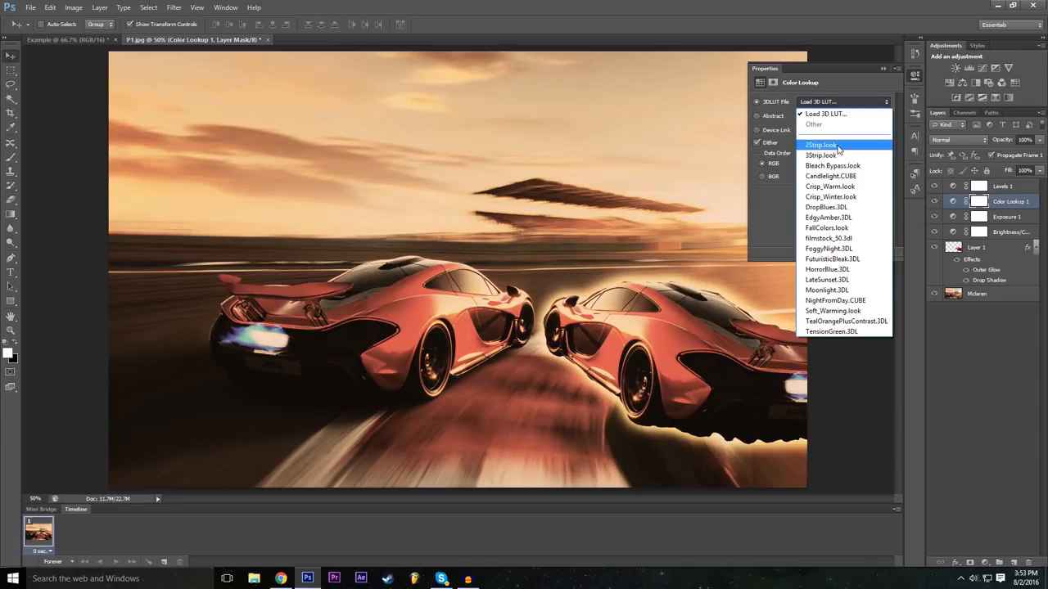
pyautogui.click(837, 147)
pyautogui.click(821, 118)
pyautogui.click(819, 117)
pyautogui.click(820, 118)
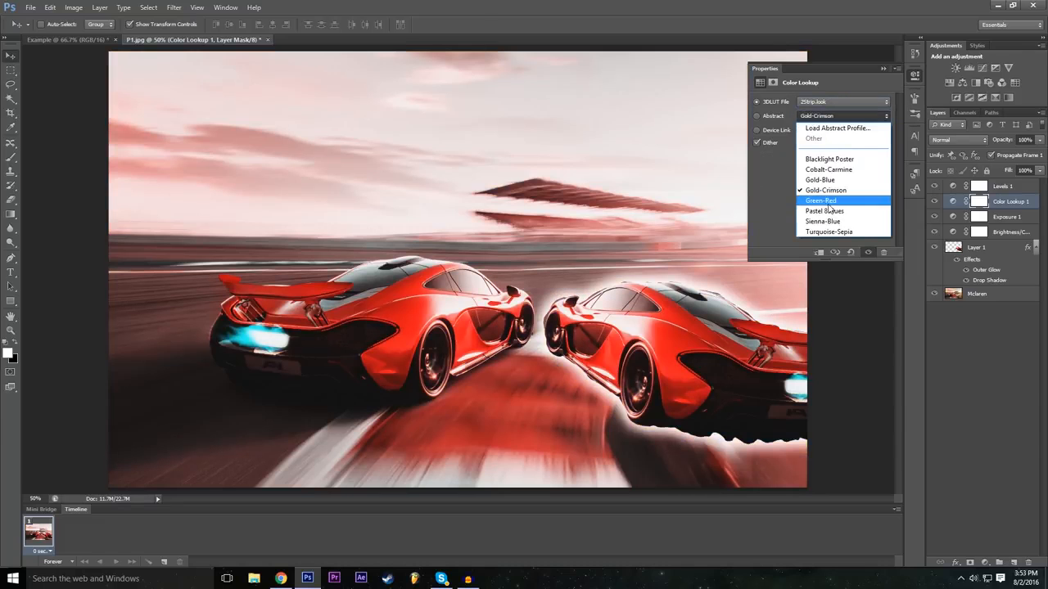
pyautogui.click(827, 202)
pyautogui.click(829, 117)
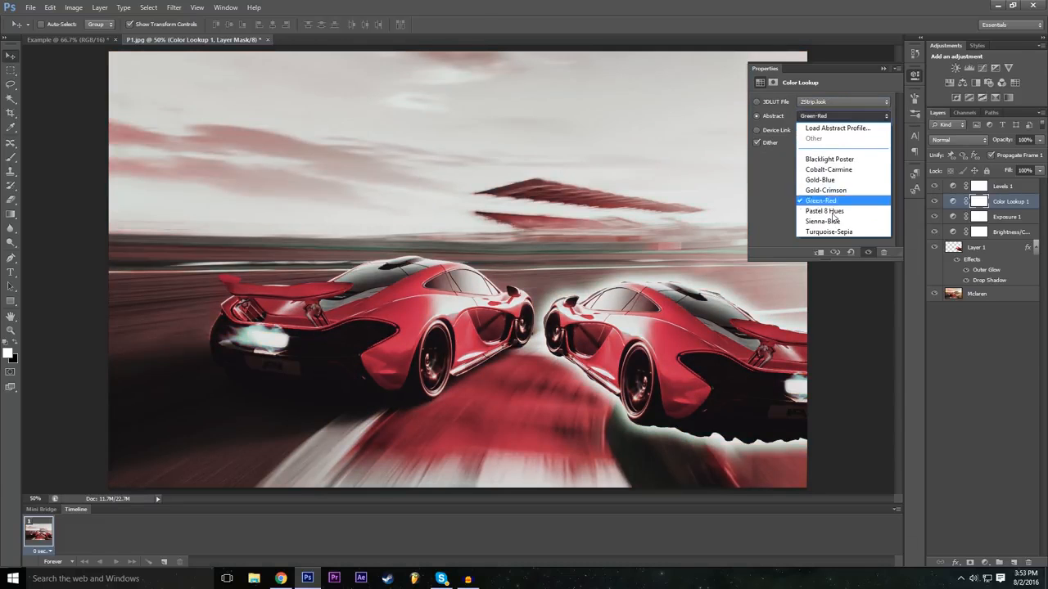
pyautogui.click(832, 221)
pyautogui.click(833, 118)
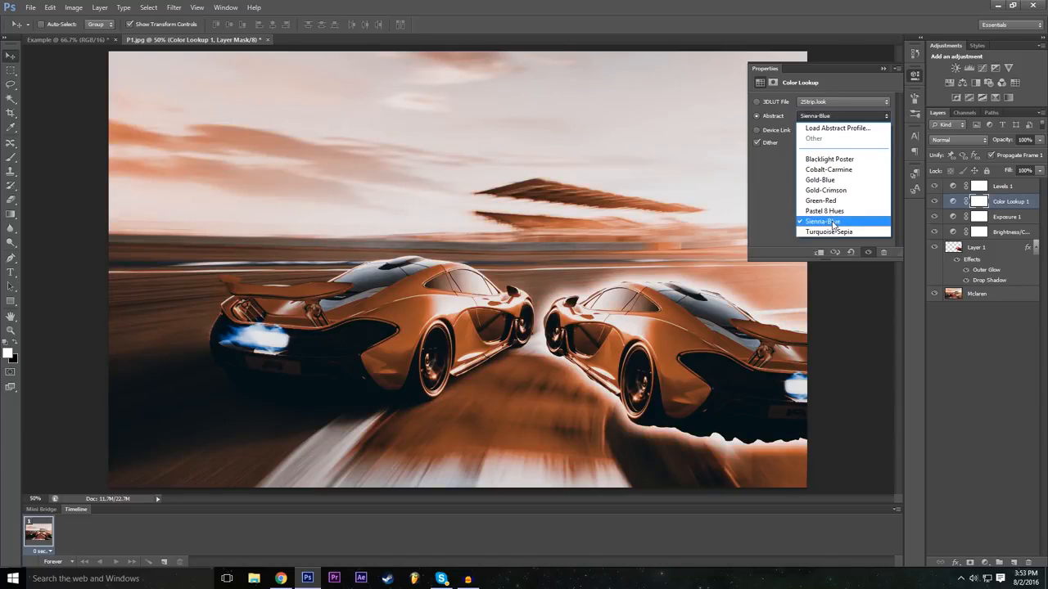
pyautogui.click(831, 231)
# Step: Try the Blacklight Poster, Gold-Blue and Cobalt-Carmine abstract profiles on the Color Lookup adjustment
pyautogui.click(828, 118)
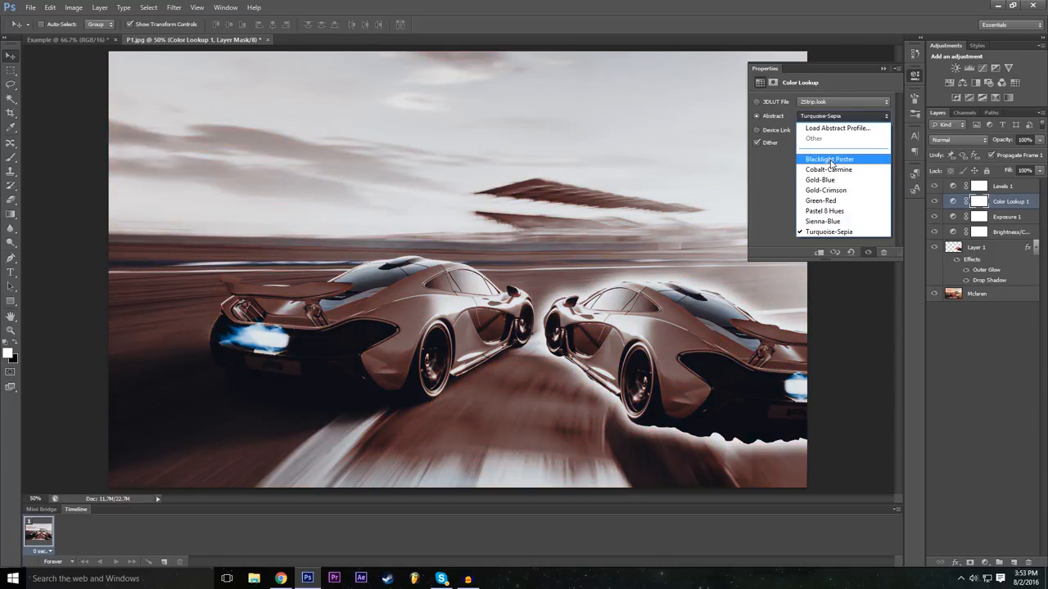
pyautogui.click(830, 160)
pyautogui.click(819, 127)
pyautogui.click(826, 180)
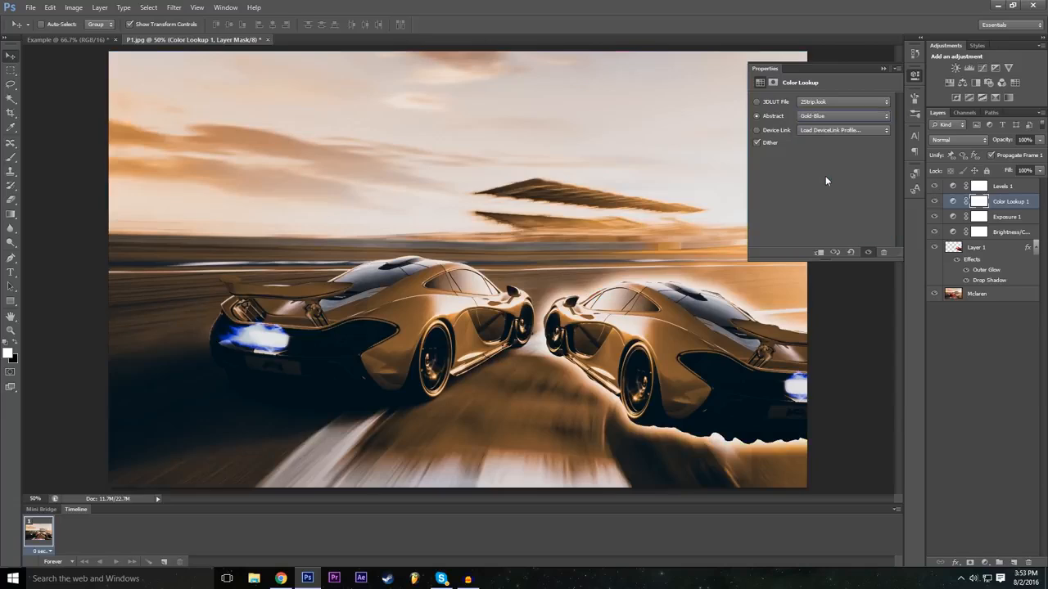
pyautogui.click(832, 118)
pyautogui.click(825, 169)
pyautogui.click(828, 124)
pyautogui.click(828, 169)
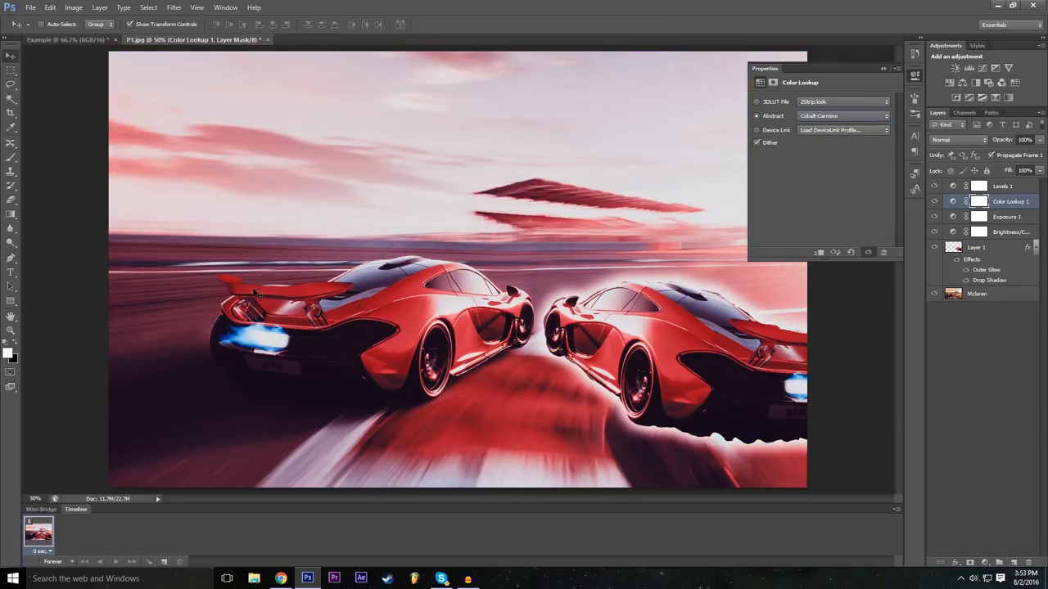
# Step: Apply the DropBlues.3DL 3D LUT to the Color Lookup adjustment, collapse its properties and compare the image with the layer hidden and shown
pyautogui.click(832, 102)
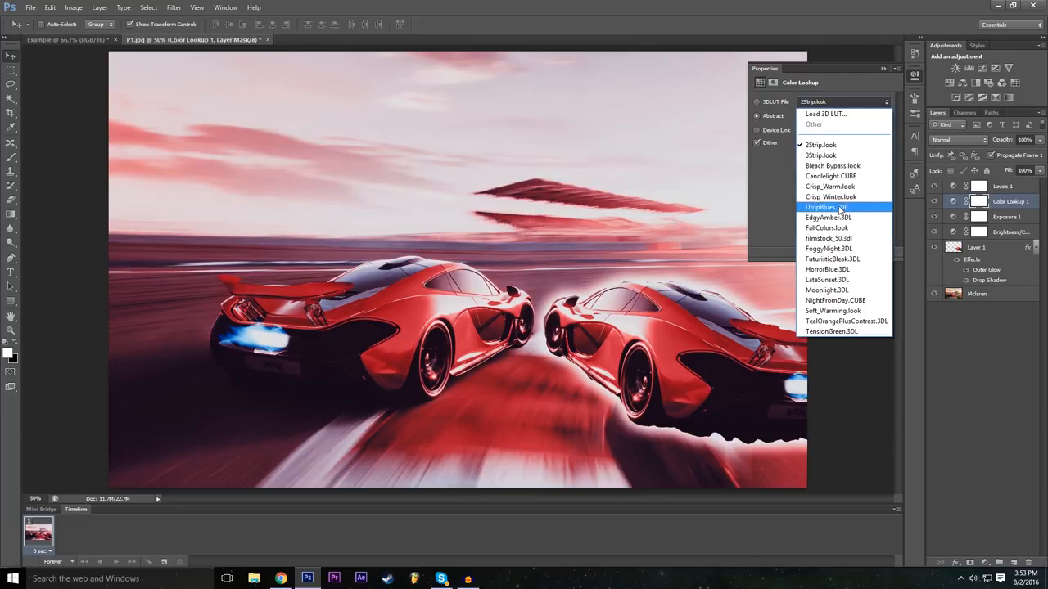
pyautogui.click(836, 203)
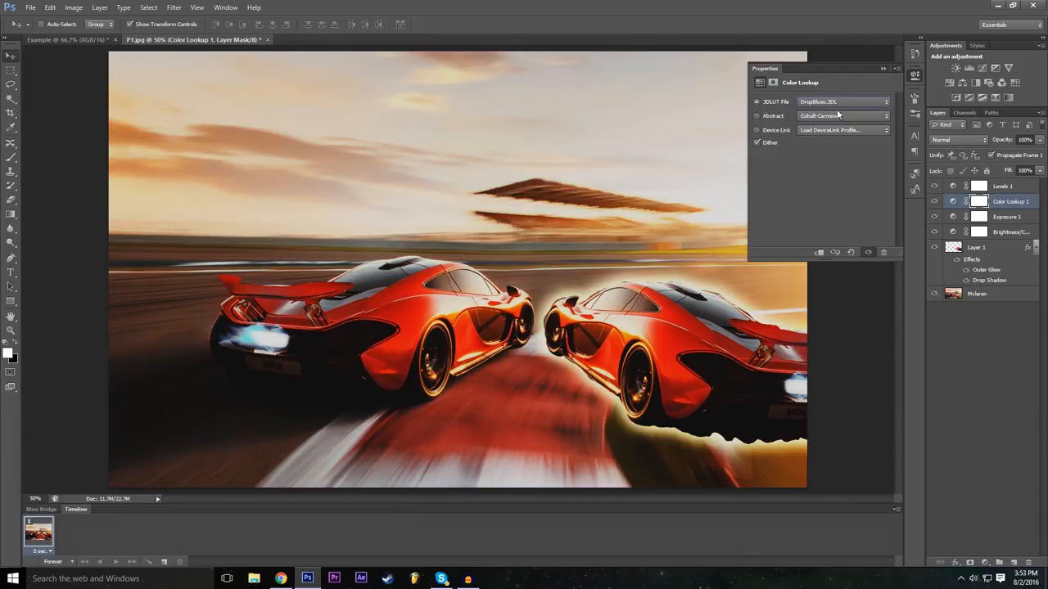
pyautogui.click(884, 69)
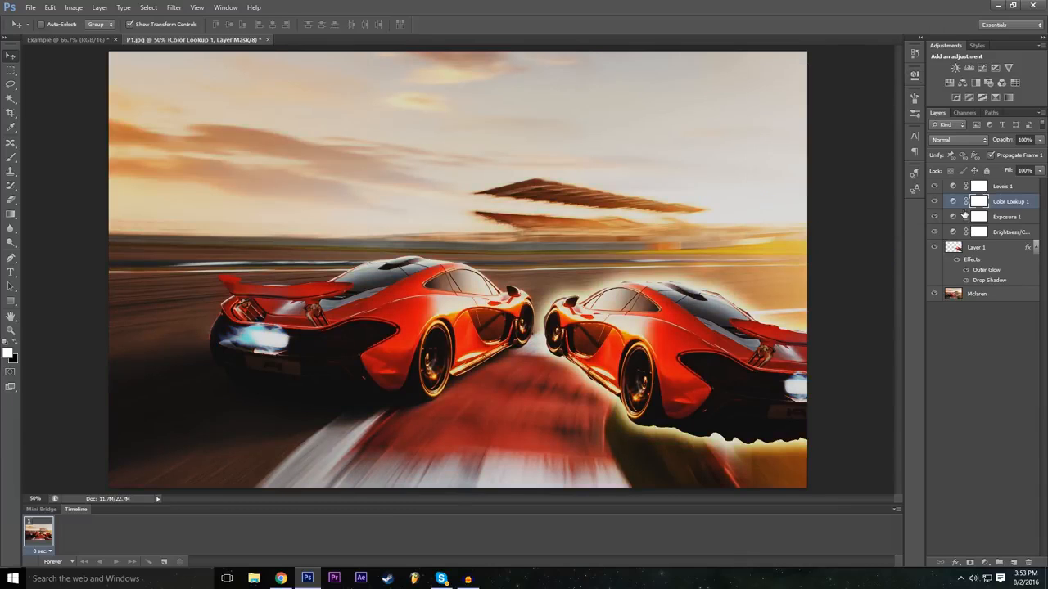
pyautogui.click(934, 201)
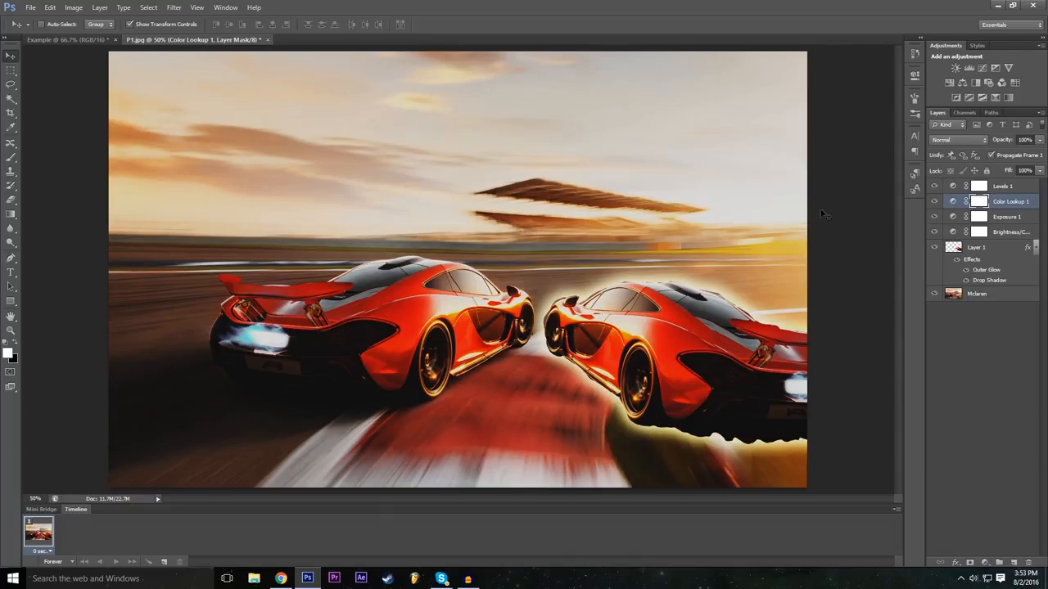
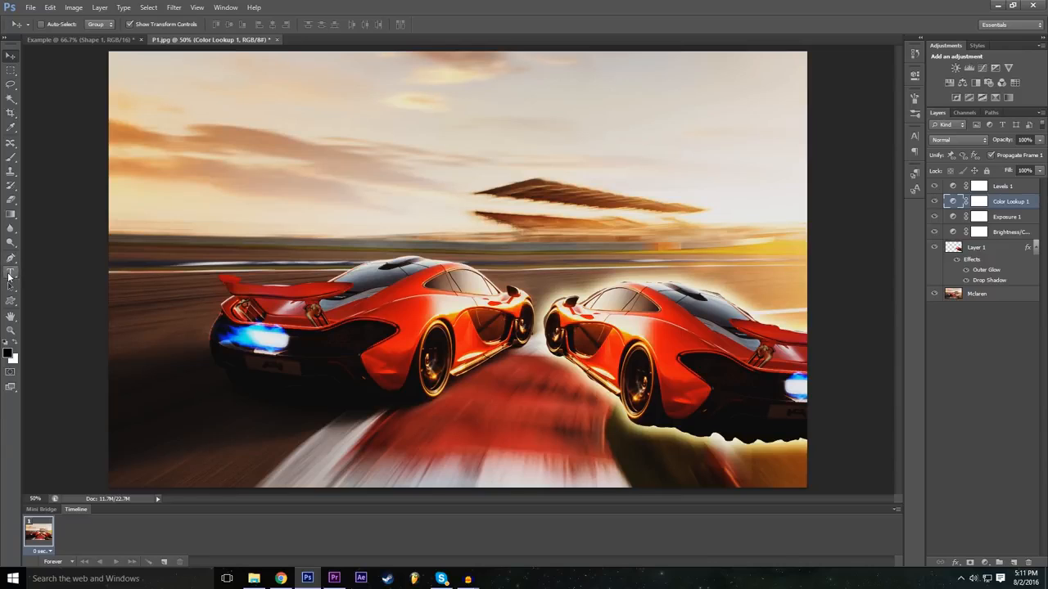
# Step: Add the point text "Example" to the car image and move it over the sky, spanning the image width
pyautogui.click(10, 276)
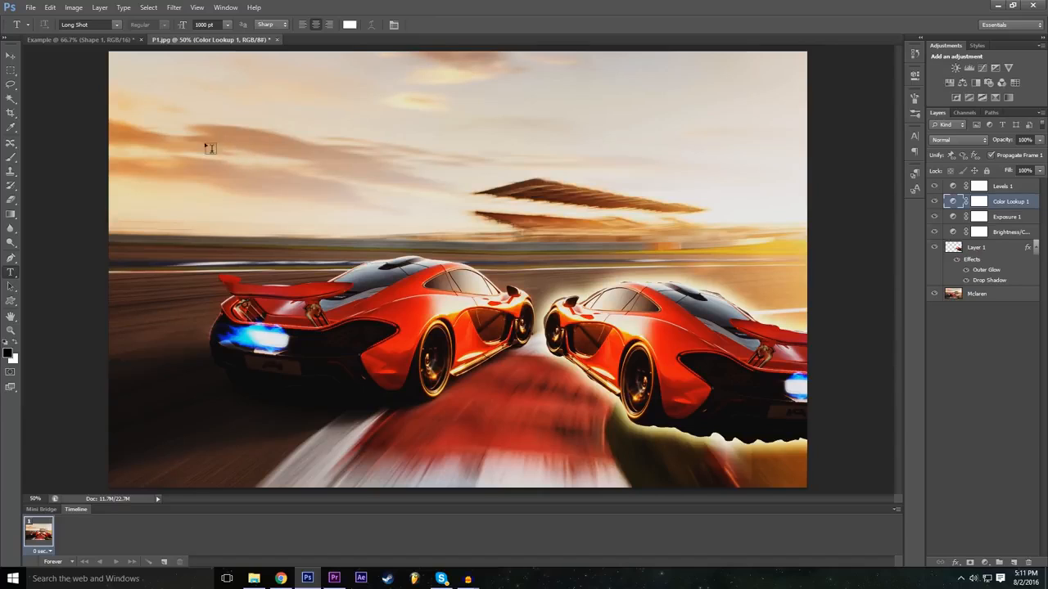
pyautogui.click(172, 113)
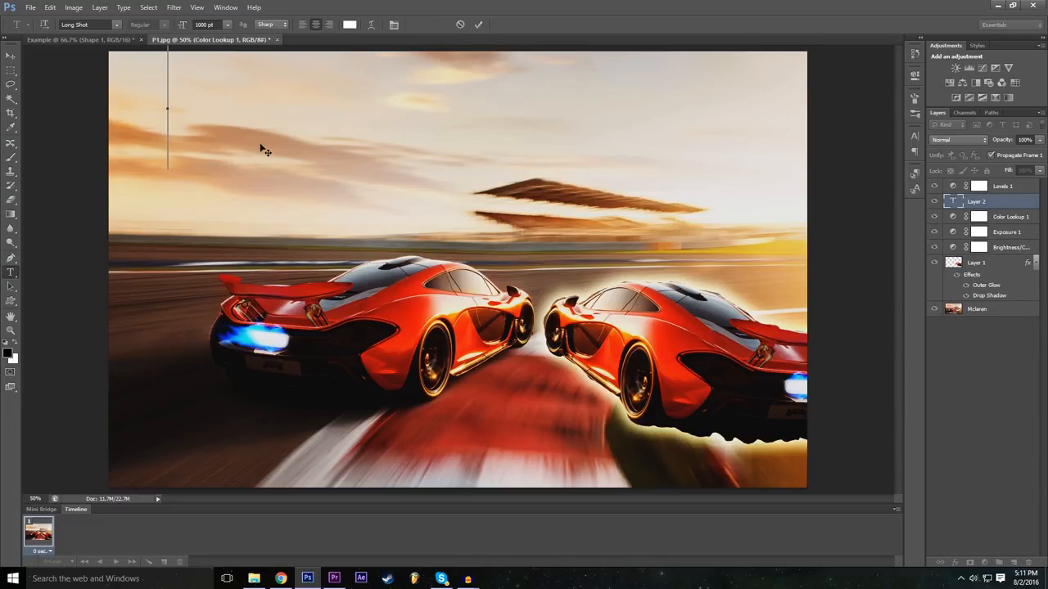
pyautogui.write('examp')
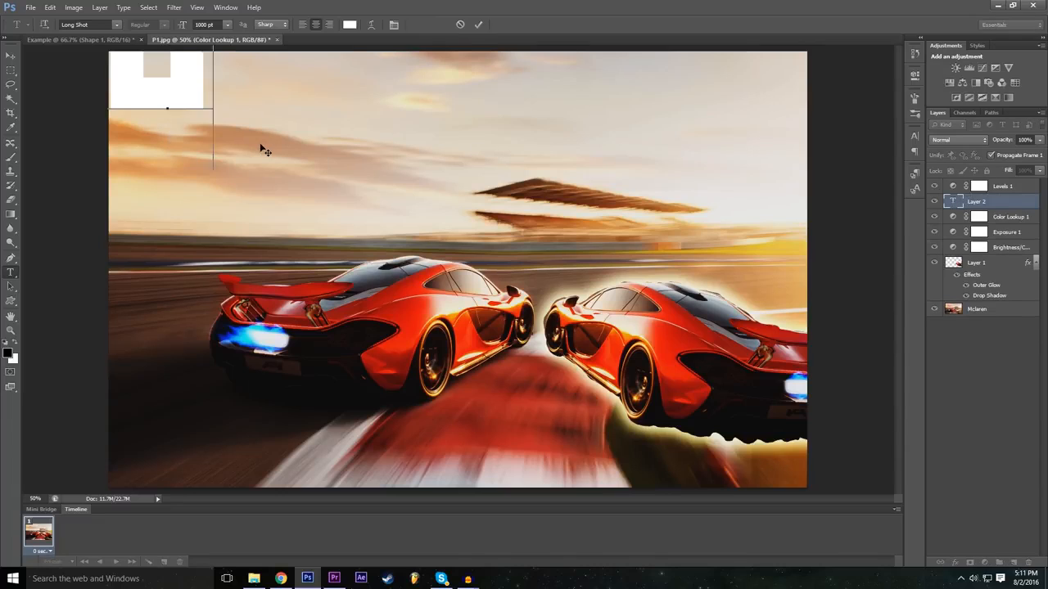
pyautogui.write('le')
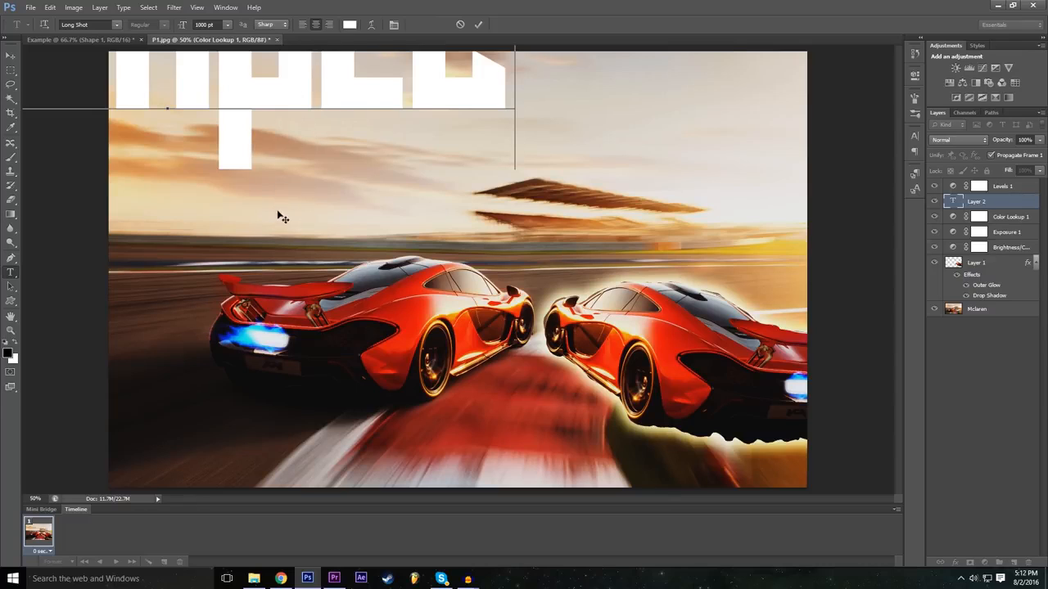
pyautogui.moveTo(271, 220); pyautogui.dragTo(411, 336)
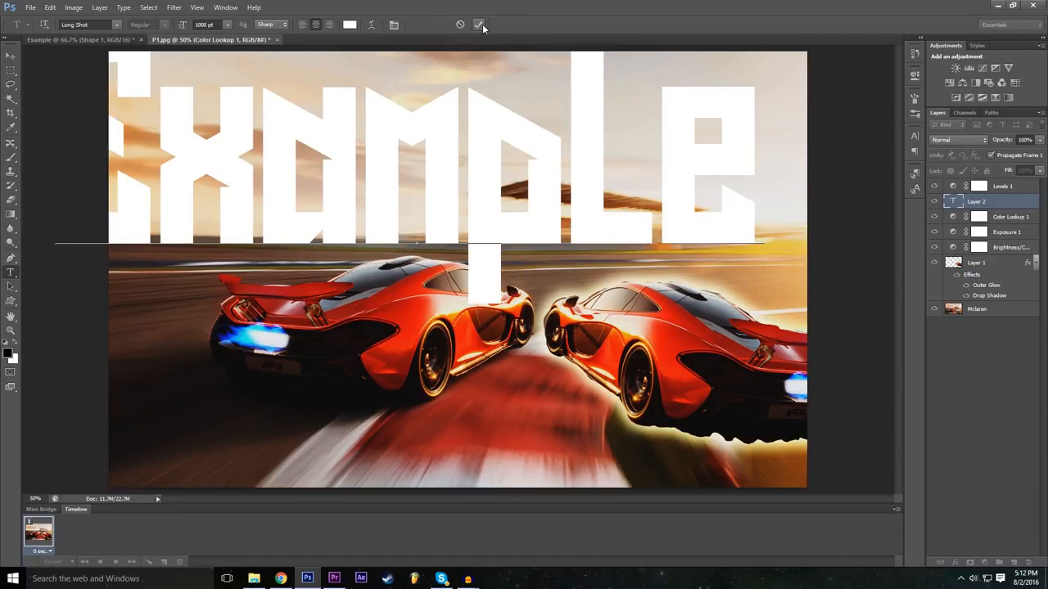
pyautogui.moveTo(271, 340); pyautogui.dragTo(331, 341)
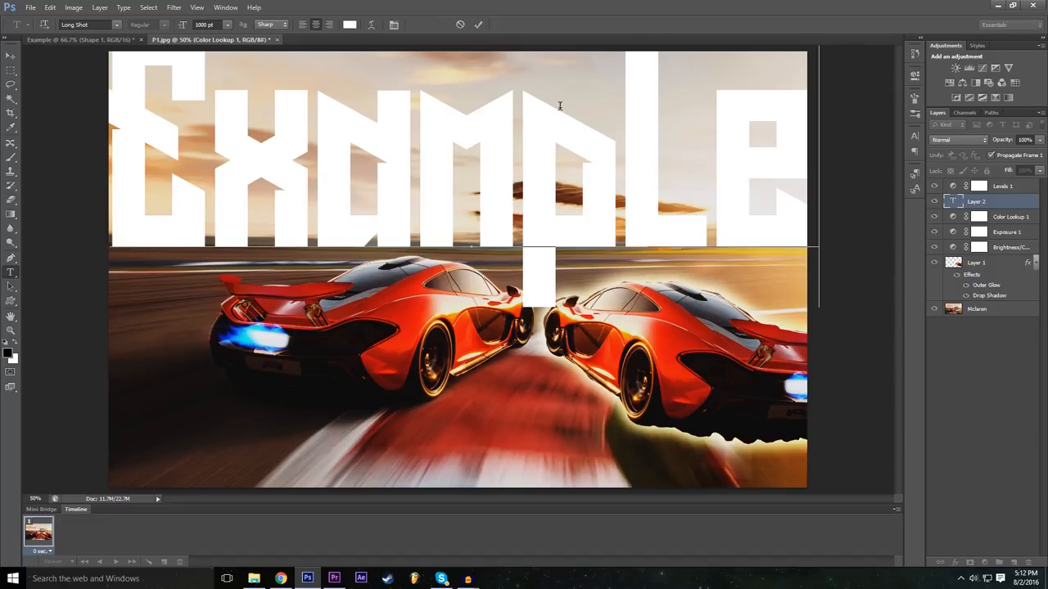
# Step: Select the whole "Example" text, try the Microsoft Tai Le font and settle on Nexa Bold
pyautogui.hotkey('ctrl', 'i')
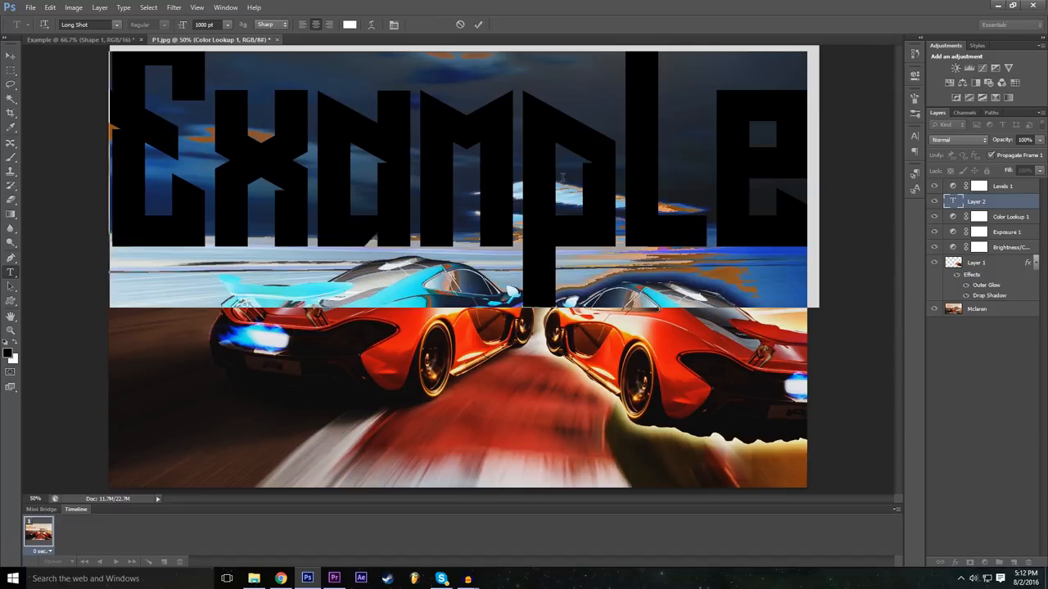
pyautogui.click(201, 25)
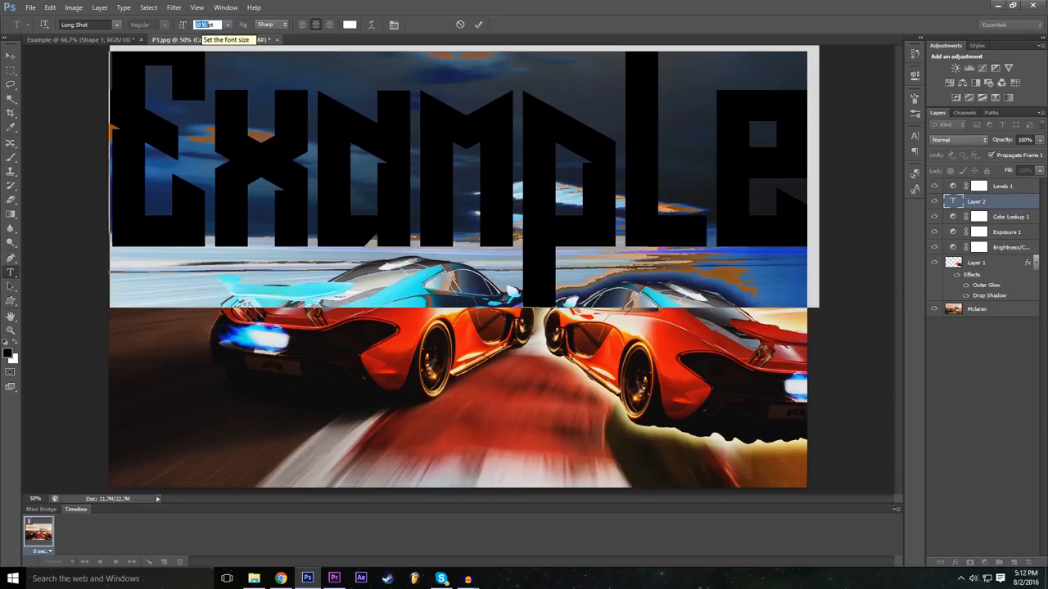
pyautogui.click(117, 25)
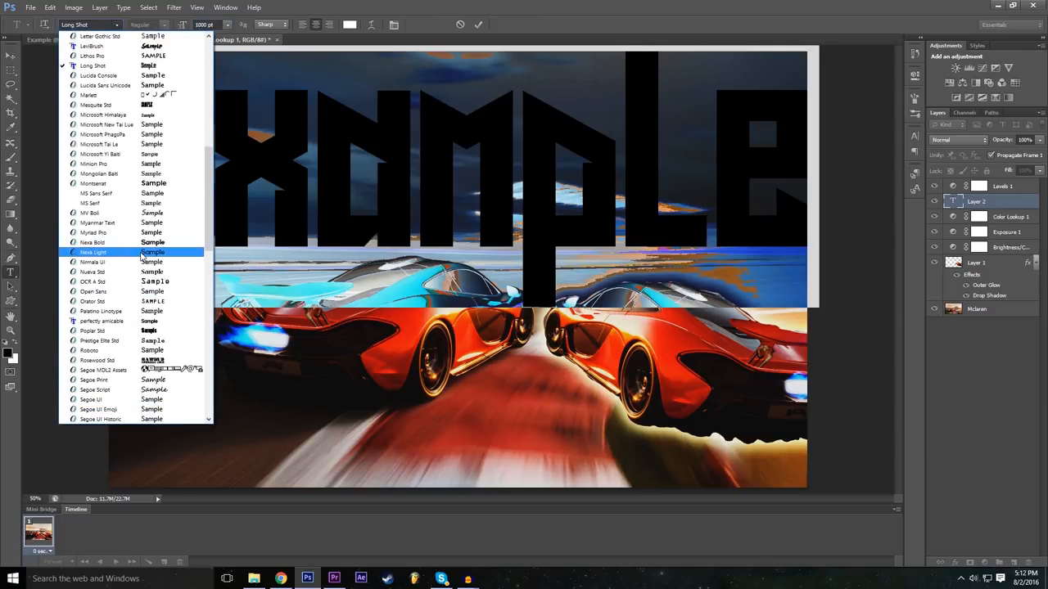
pyautogui.click(148, 146)
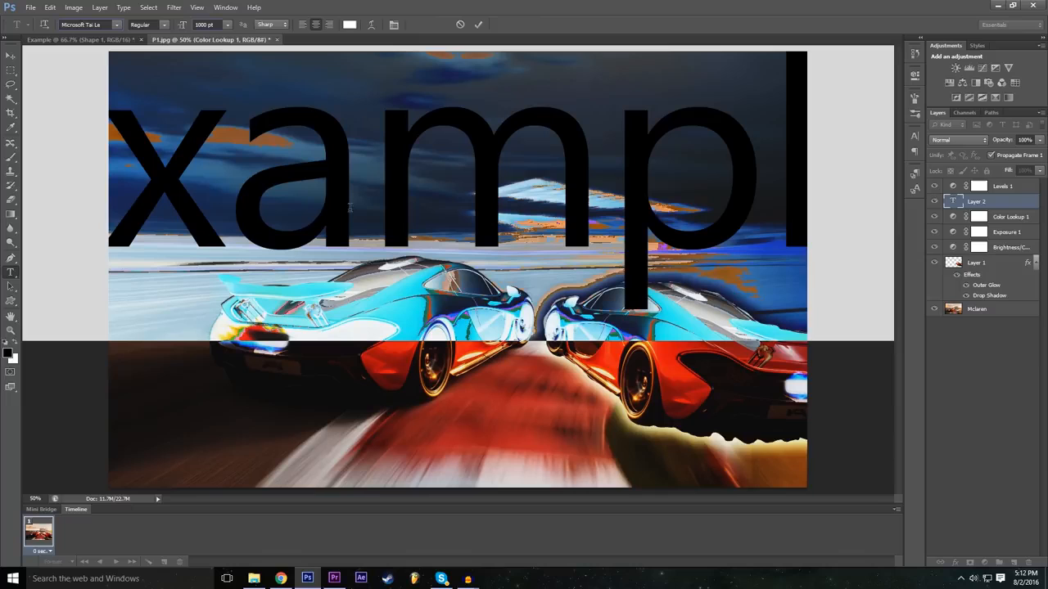
pyautogui.click(119, 26)
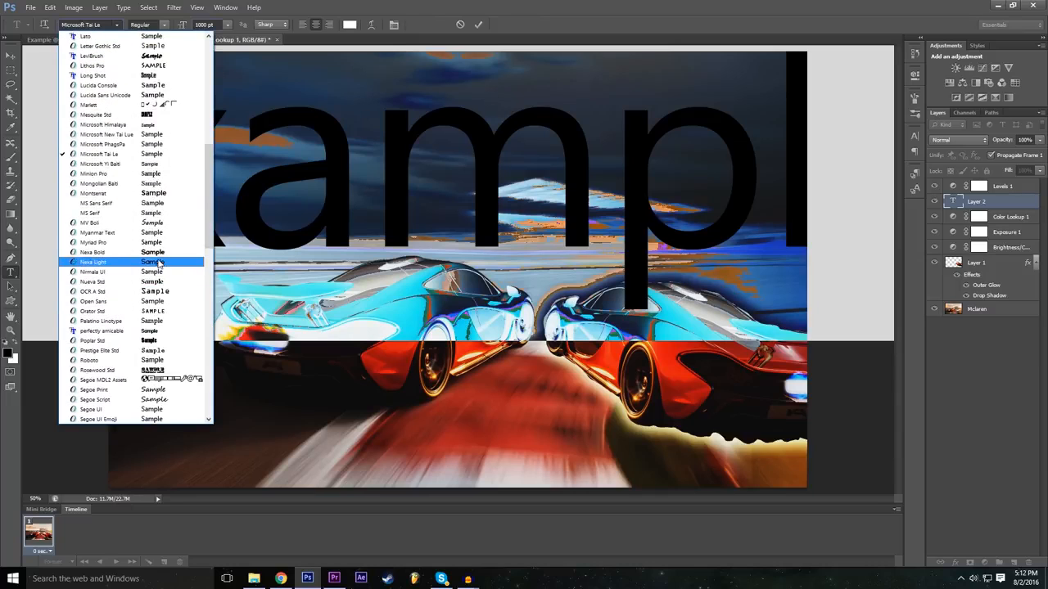
pyautogui.click(158, 252)
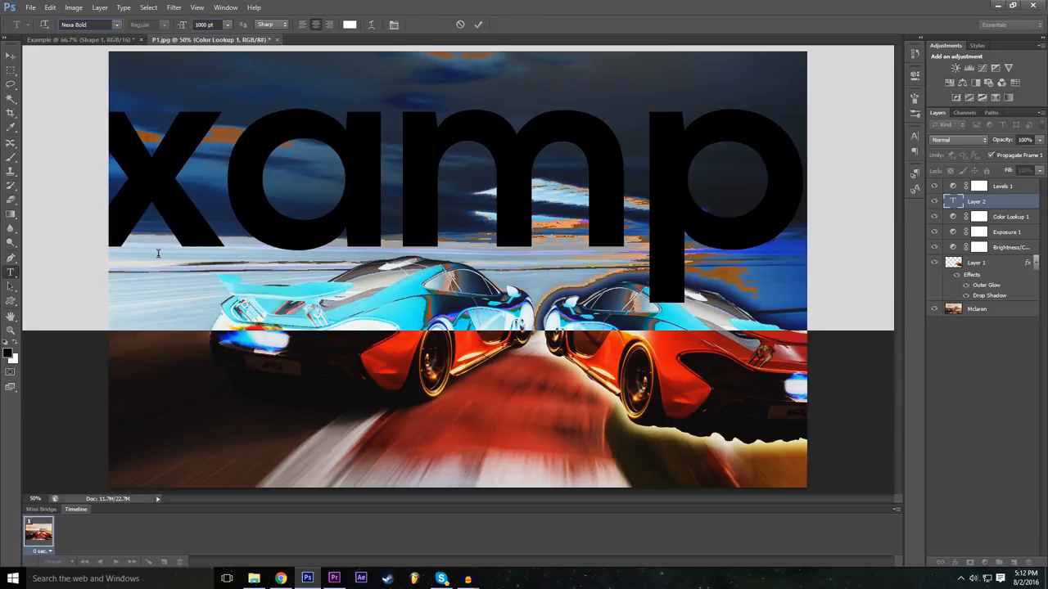
# Step: Try a 72 pt font size on the selected "Example" text and set it to 500 pt
pyautogui.click(200, 23)
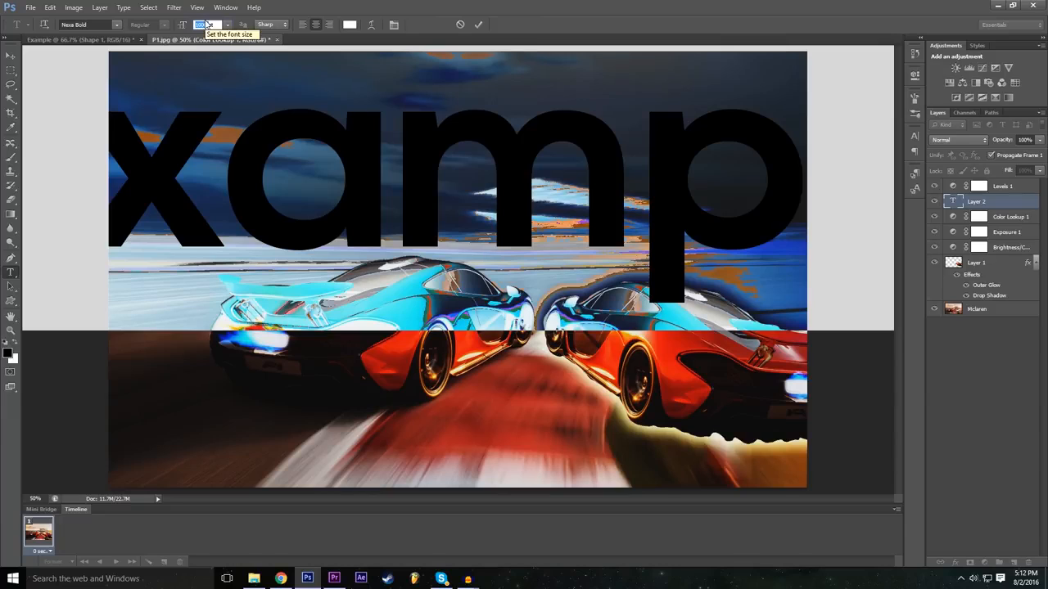
pyautogui.click(227, 24)
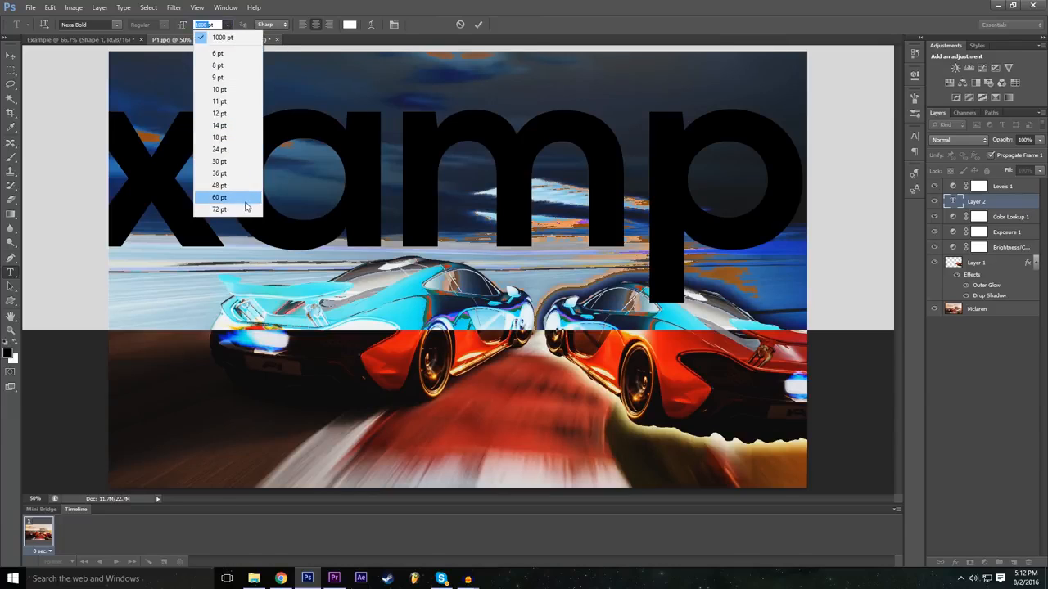
pyautogui.click(221, 209)
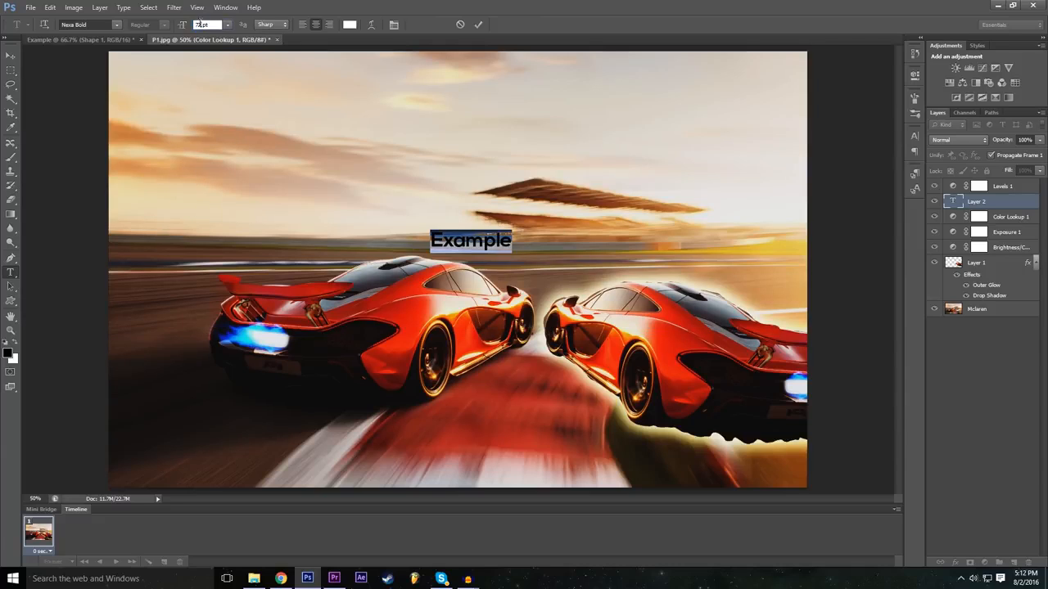
pyautogui.moveTo(212, 26); pyautogui.dragTo(184, 25)
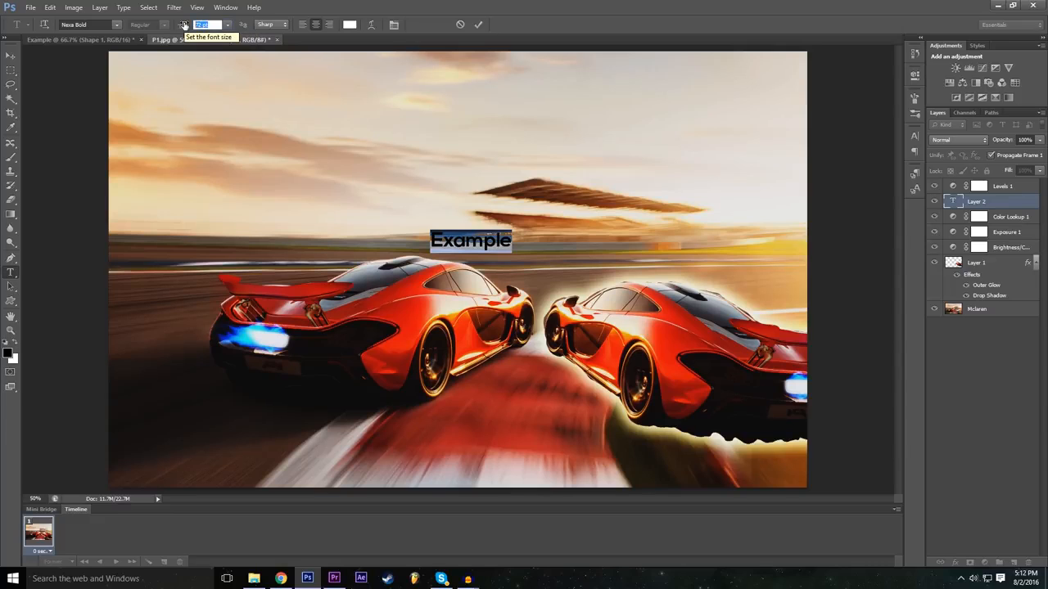
pyautogui.write('500')
pyautogui.press('Return')
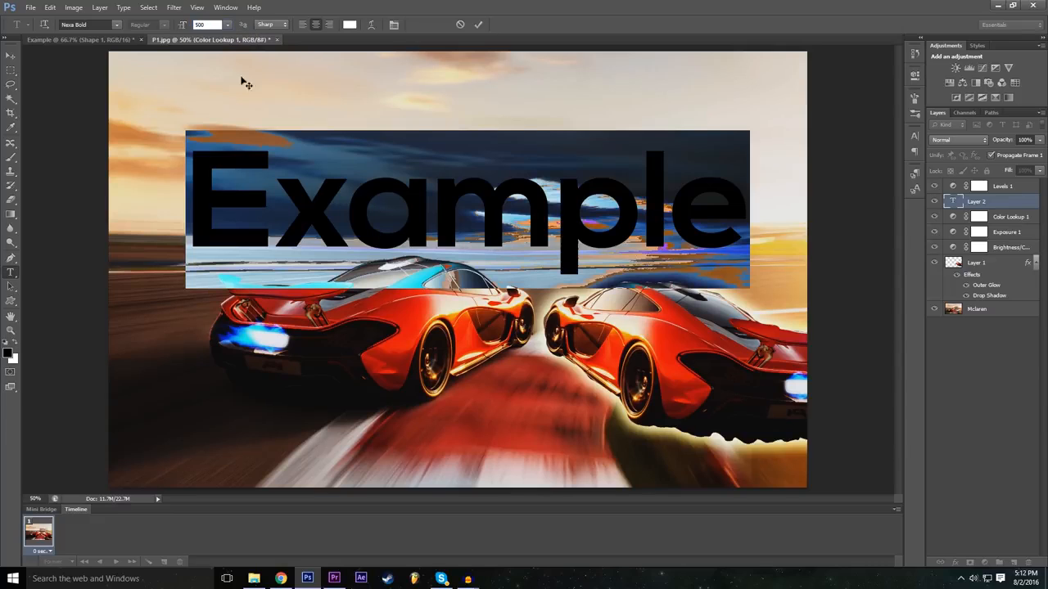
# Step: Move the "Example" text up into the sky, commit it and place its layer above Levels 1
pyautogui.moveTo(417, 321); pyautogui.dragTo(431, 280)
pyautogui.click(478, 25)
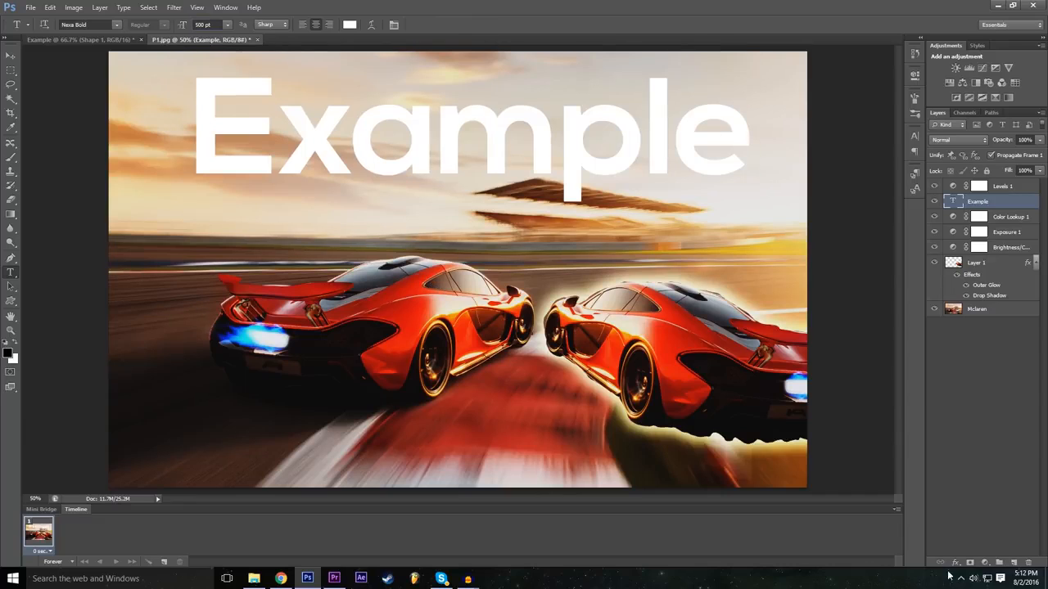
pyautogui.moveTo(995, 202); pyautogui.dragTo(997, 184)
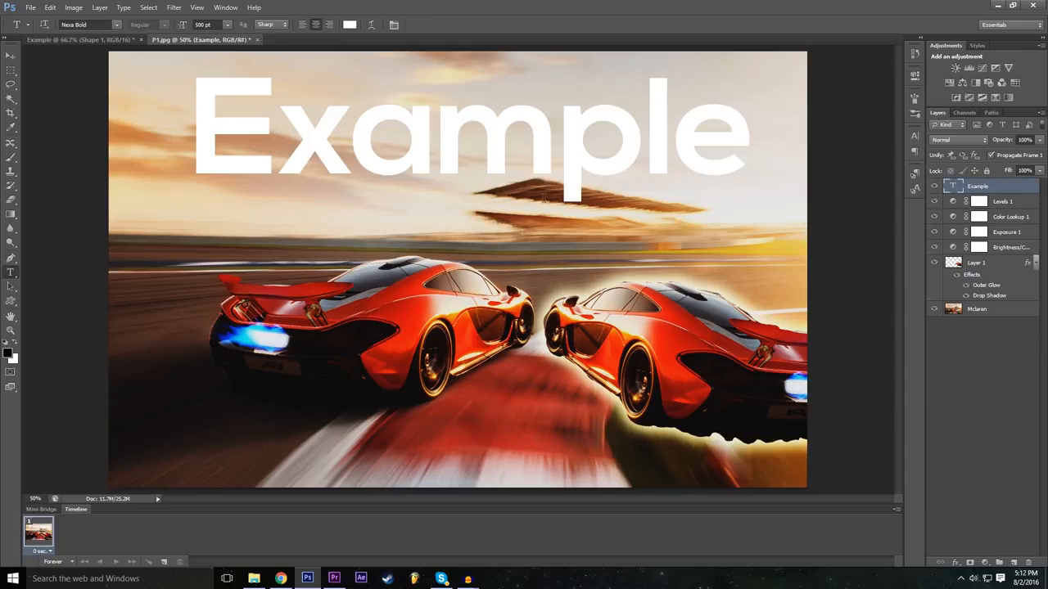
# Step: Open the blending options of the Example text layer, try Overlay and choose the Difference blend mode
pyautogui.click(955, 564)
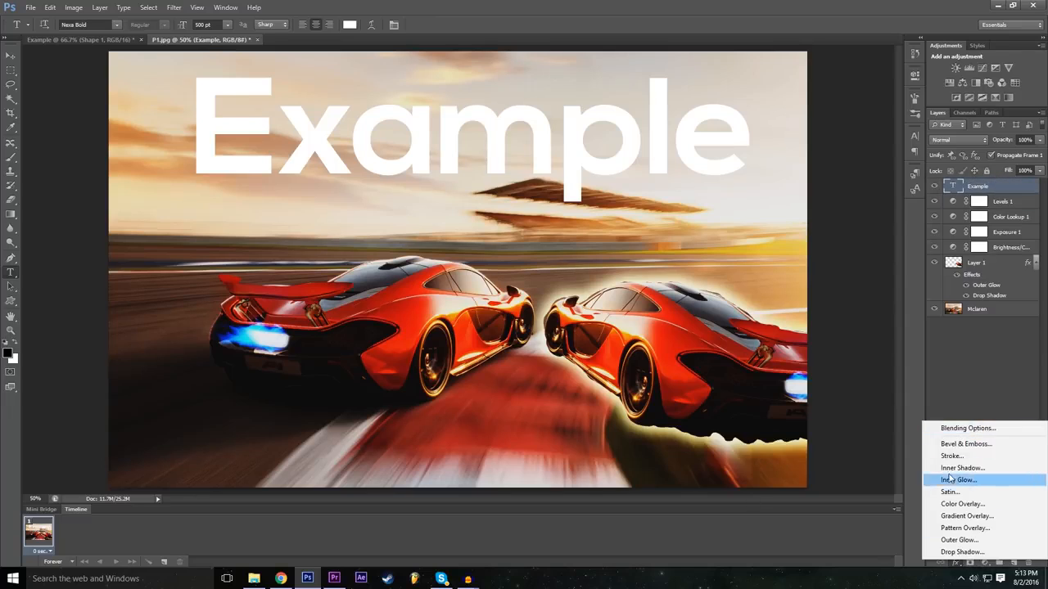
pyautogui.click(966, 428)
pyautogui.click(754, 197)
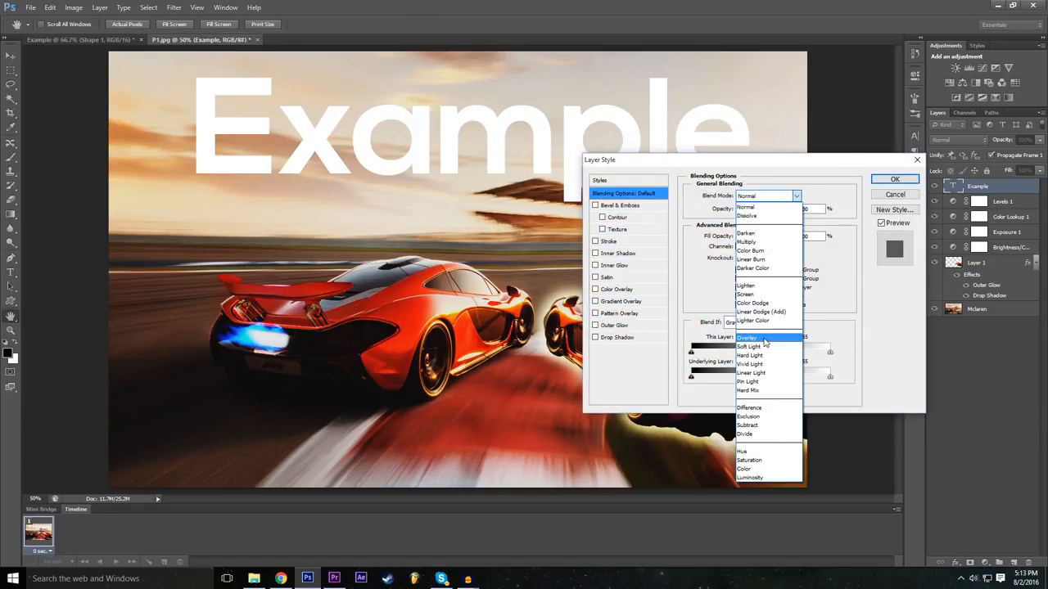
pyautogui.click(765, 343)
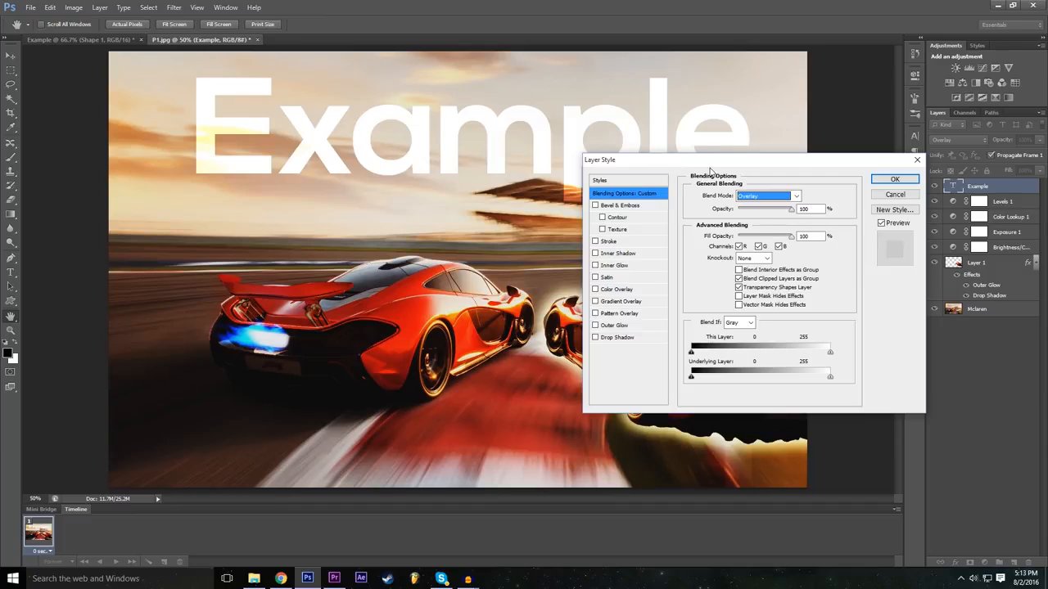
pyautogui.press('Tab')
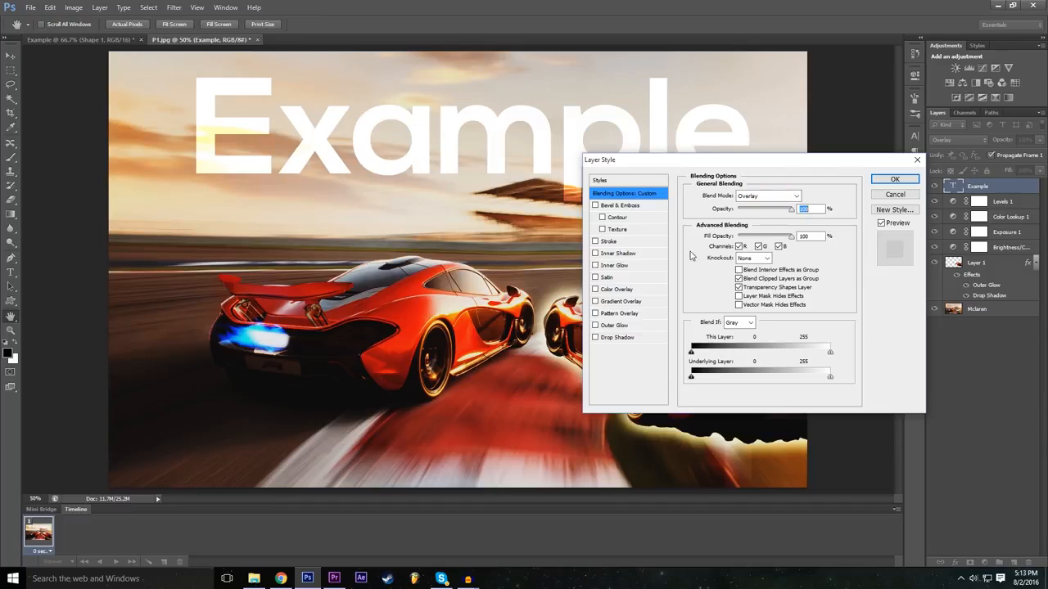
pyautogui.click(760, 197)
pyautogui.click(761, 407)
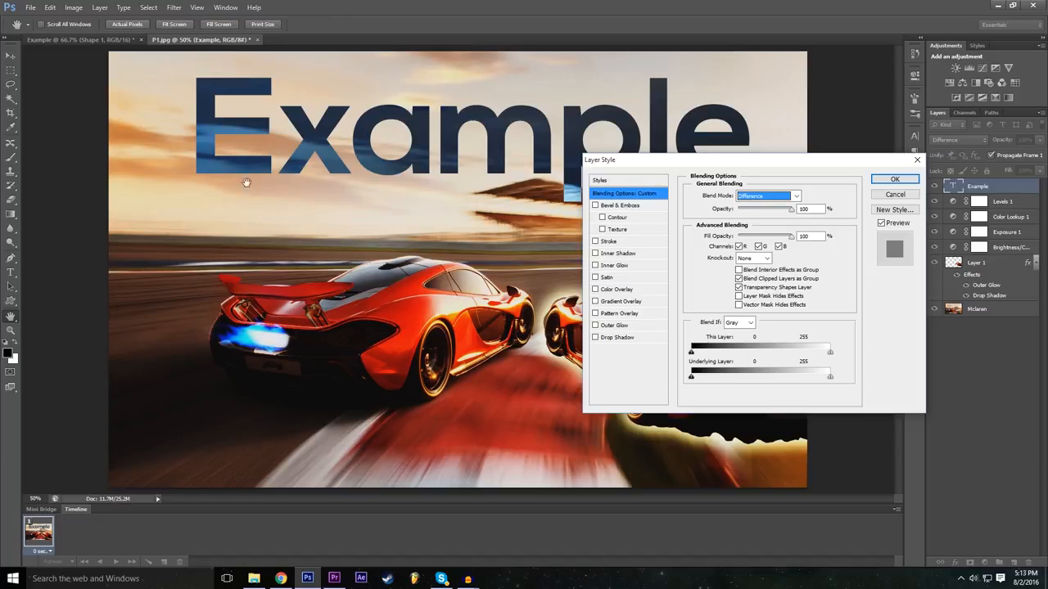
# Step: Try the Exclusion, Darken, Color Burn, Overlay and Vivid Light blend modes on the Example text layer
pyautogui.click(753, 196)
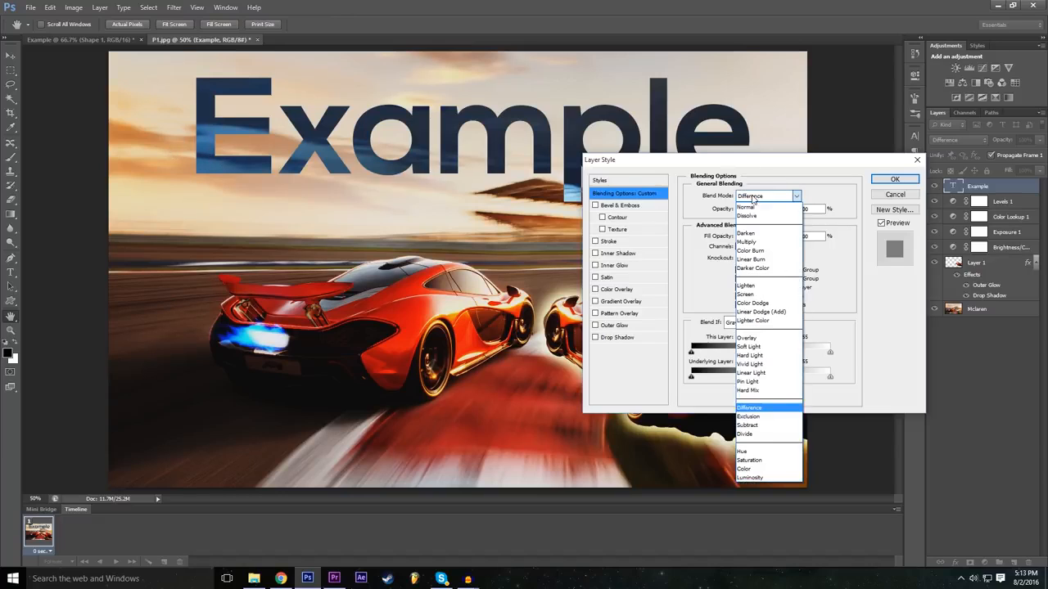
pyautogui.click(766, 416)
pyautogui.click(766, 197)
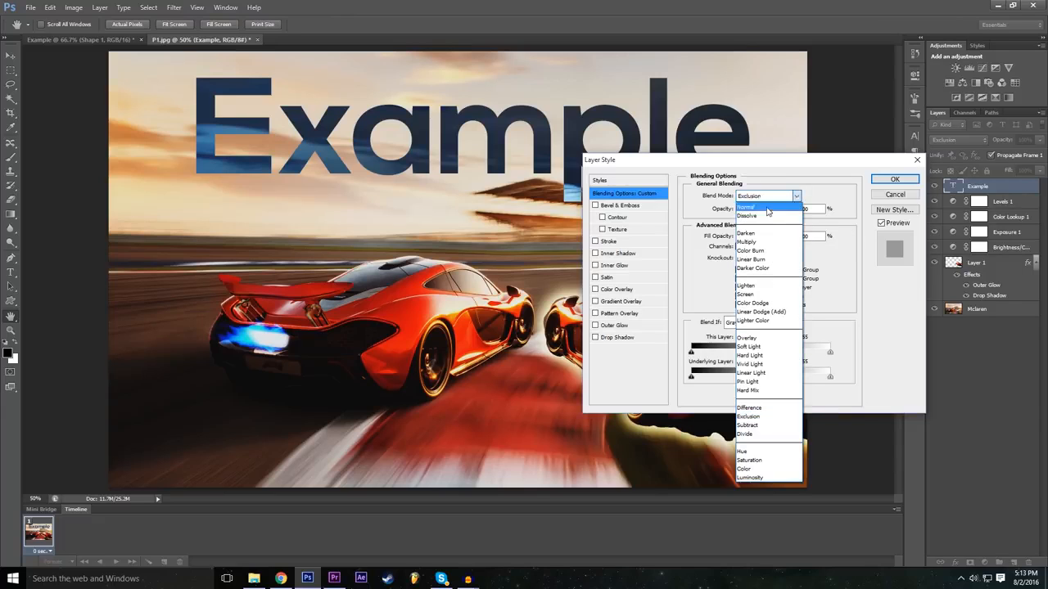
pyautogui.click(767, 234)
pyautogui.click(765, 199)
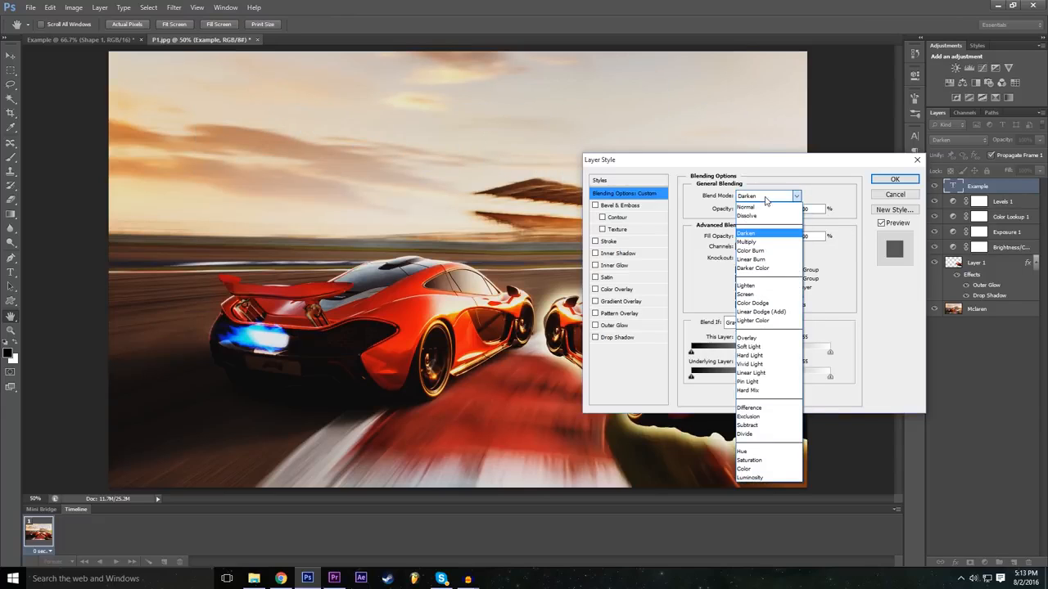
pyautogui.click(765, 254)
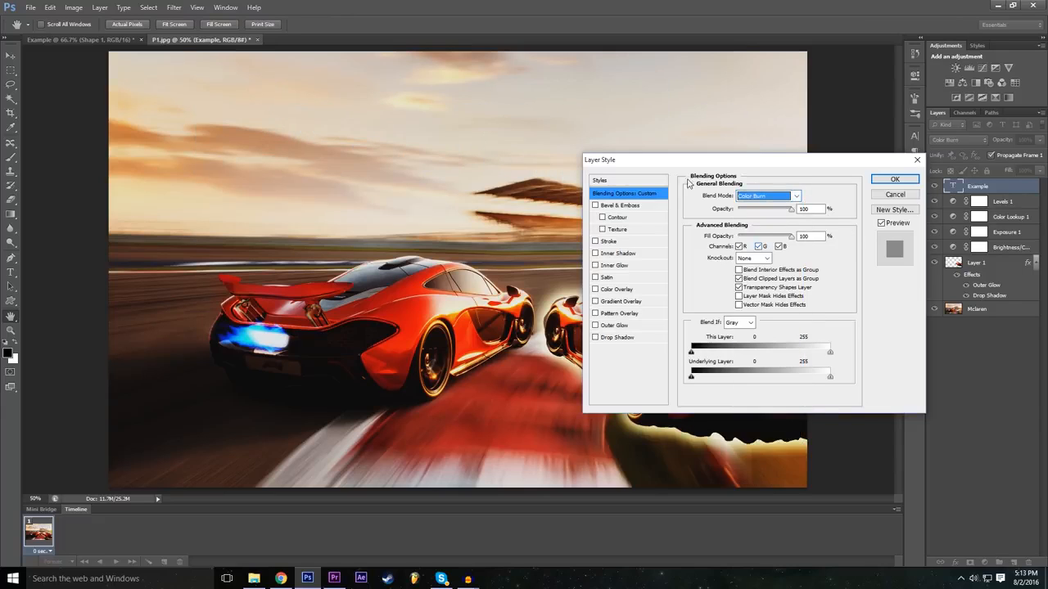
pyautogui.click(765, 196)
pyautogui.click(765, 337)
pyautogui.click(764, 197)
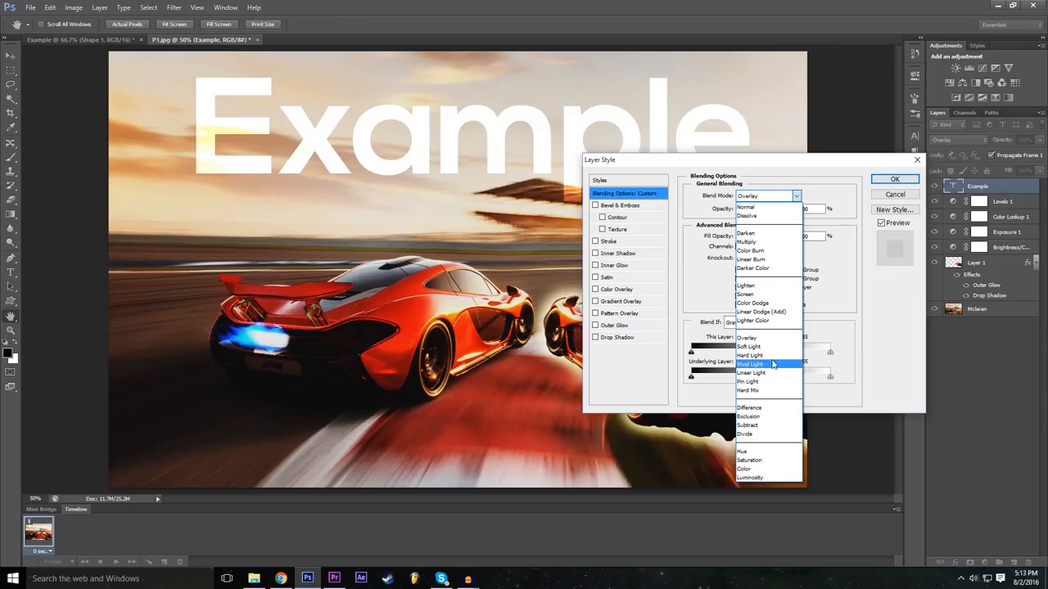
pyautogui.click(768, 365)
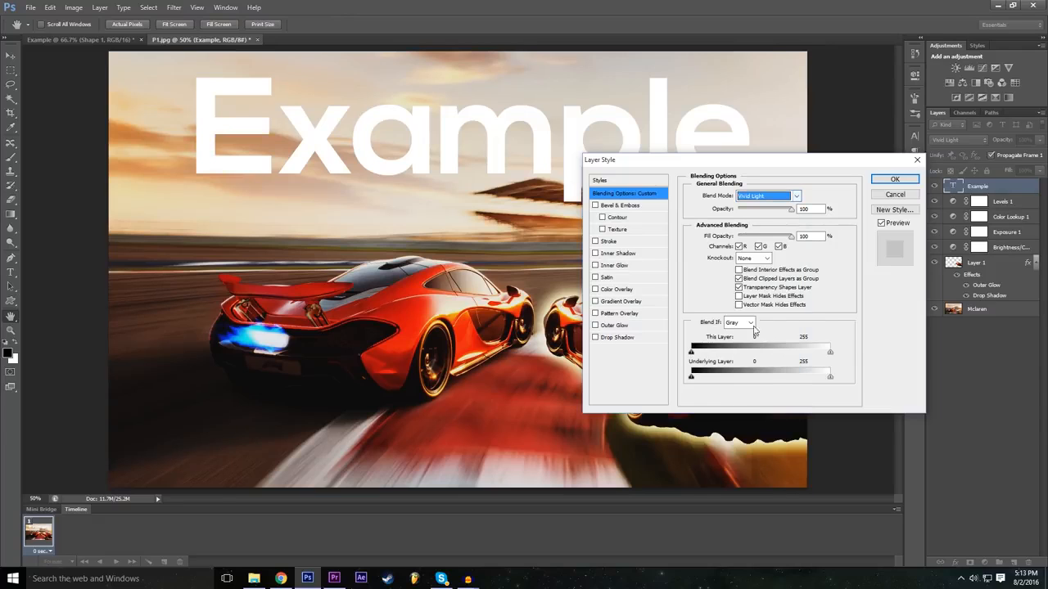
# Step: Set the Example text layer's blend mode to Difference and apply the layer style
pyautogui.click(765, 196)
pyautogui.click(771, 408)
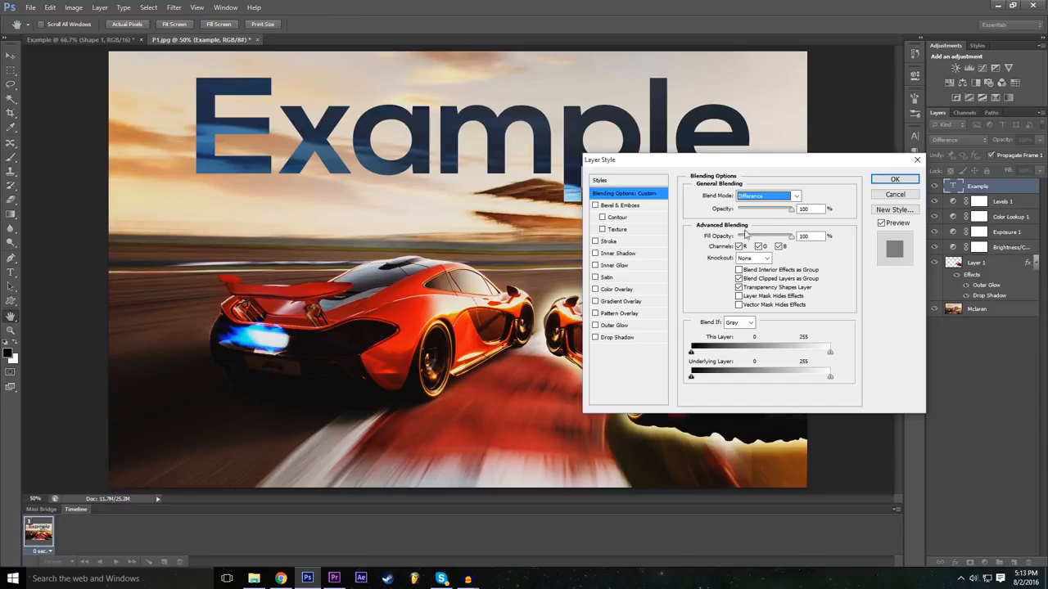
pyautogui.click(894, 180)
# Step: Move the "Example" text toward the image's upper left corner and deselect its layer
pyautogui.click(10, 56)
pyautogui.moveTo(385, 127); pyautogui.dragTo(322, 139)
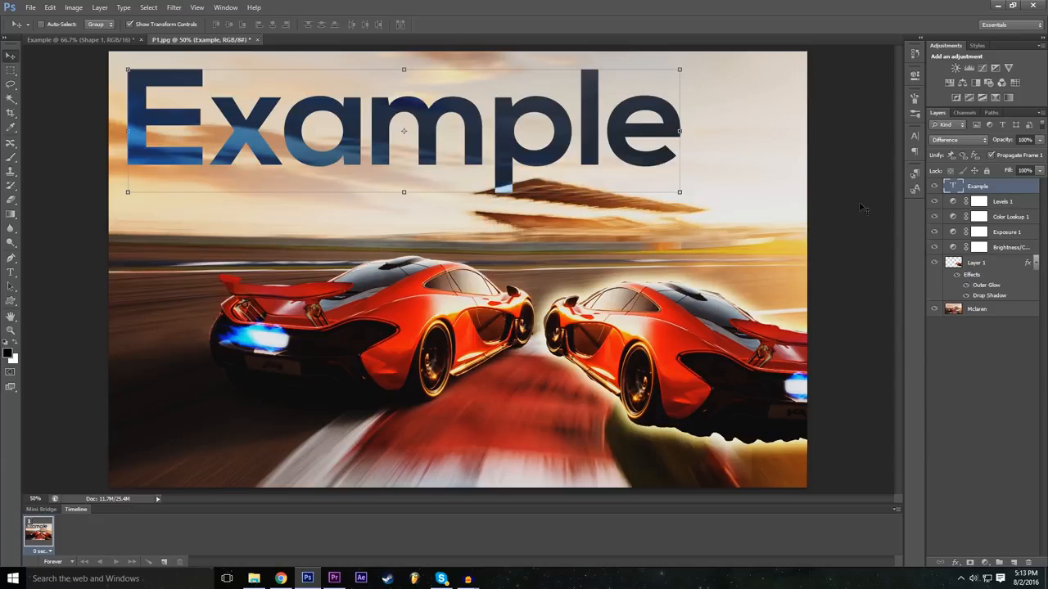
pyautogui.click(1021, 381)
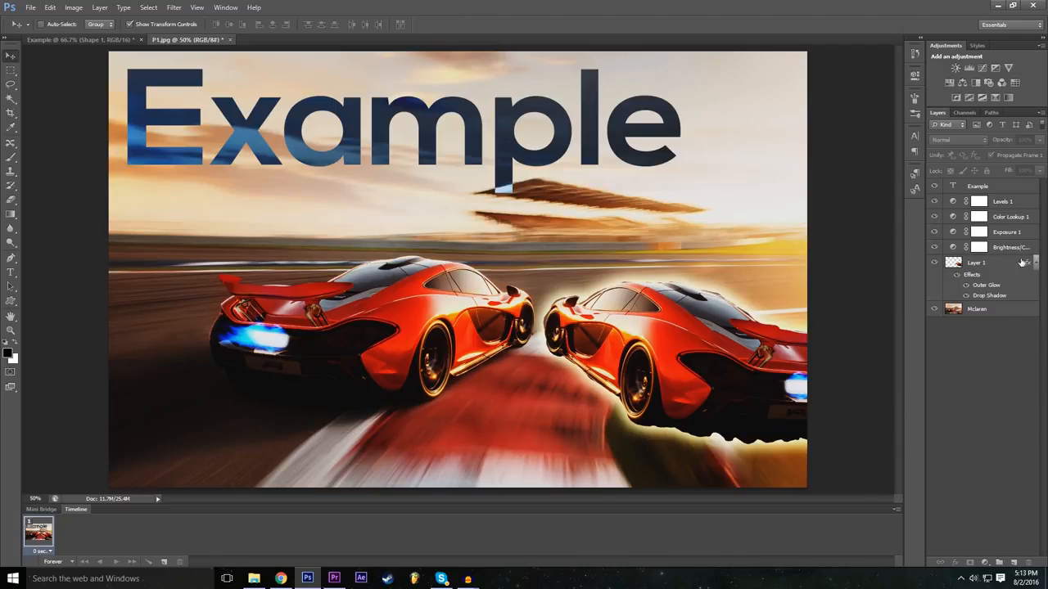
pyautogui.click(972, 190)
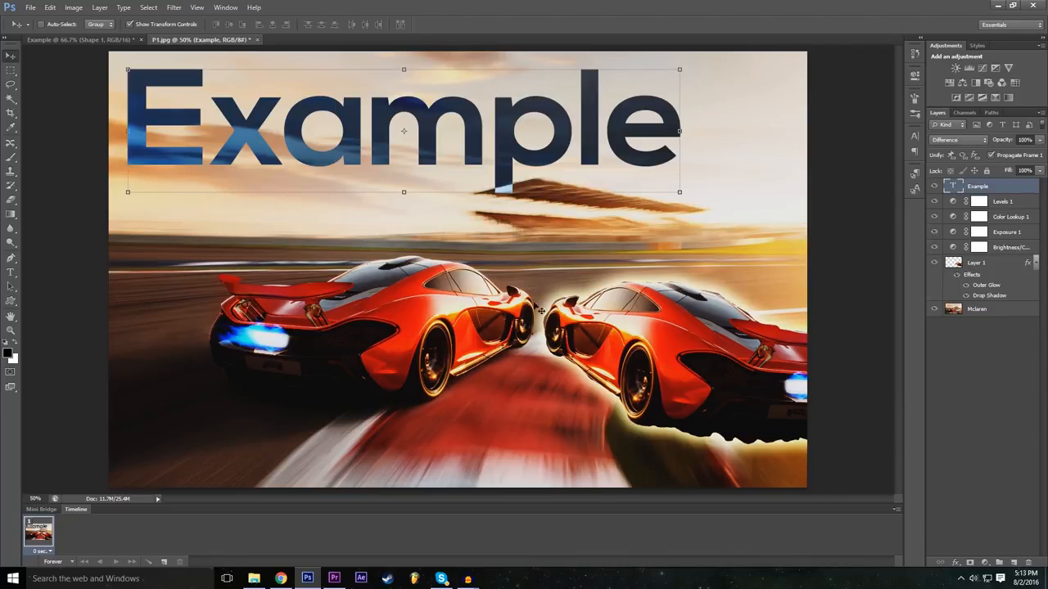
pyautogui.click(955, 561)
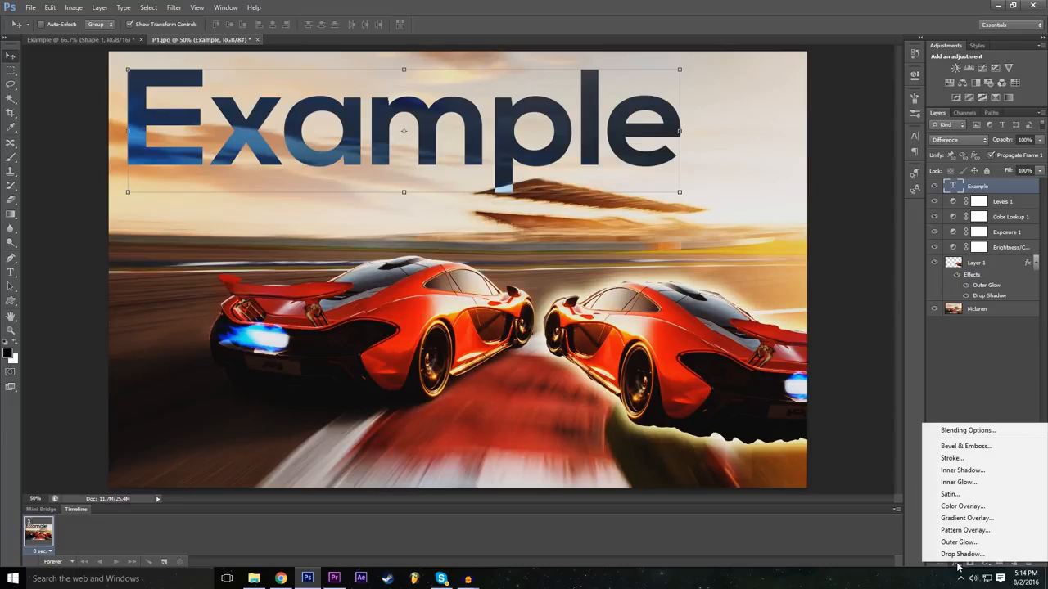
pyautogui.press('Escape')
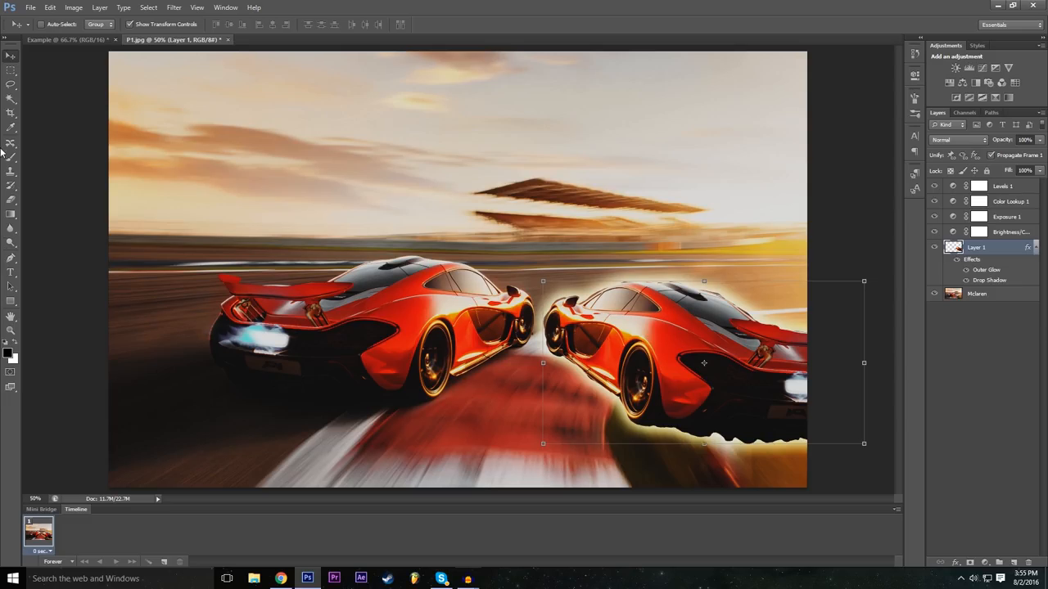
# Step: Select the Eraser tool and set it to a soft-edged brush of 100 px
pyautogui.click(14, 203)
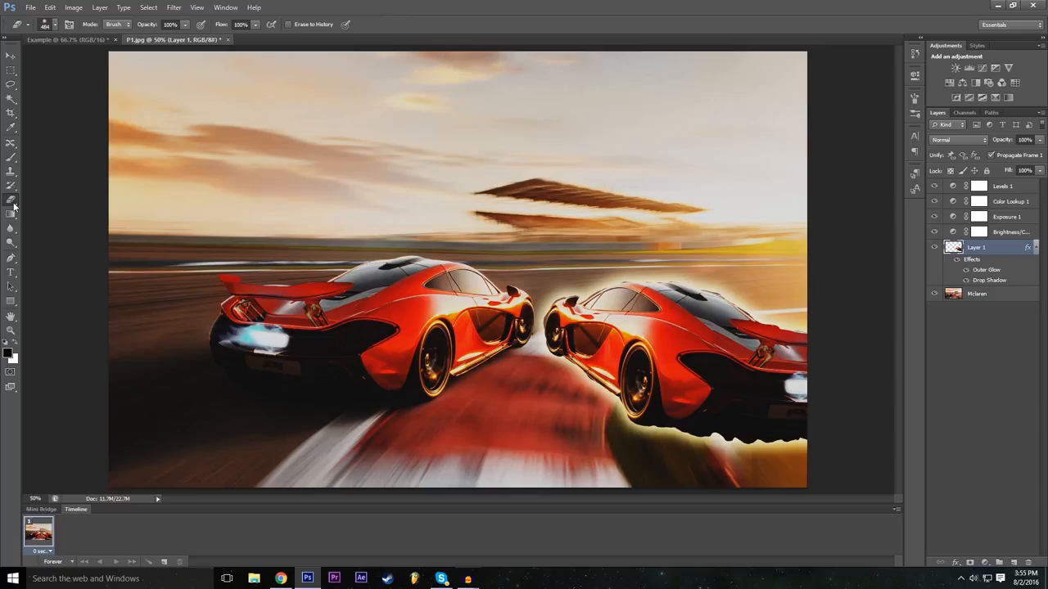
pyautogui.click(56, 26)
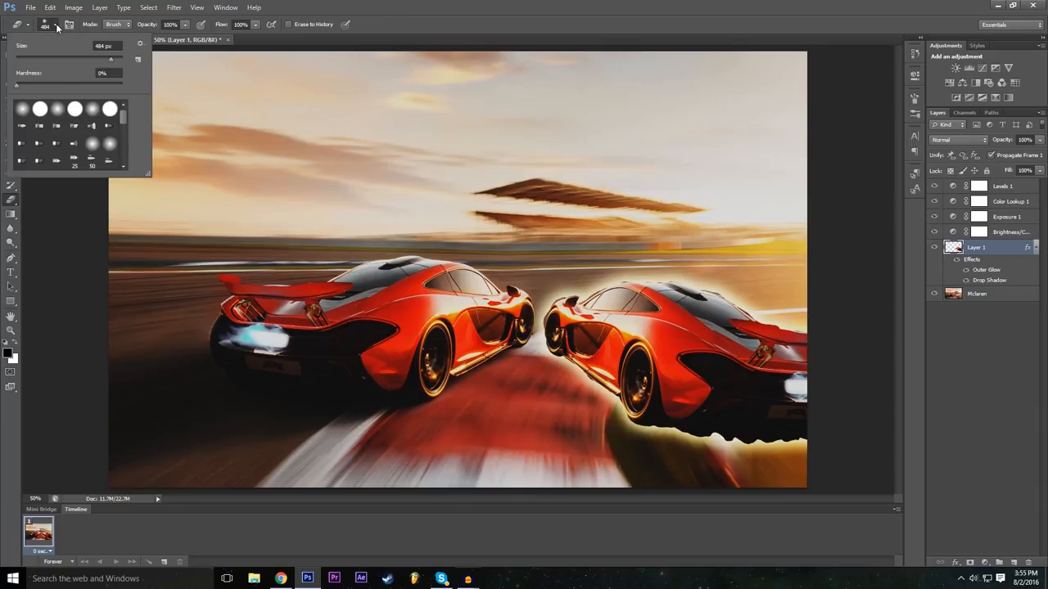
pyautogui.click(19, 85)
pyautogui.moveTo(70, 58); pyautogui.dragTo(69, 59)
pyautogui.moveTo(18, 86); pyautogui.dragTo(63, 83)
pyautogui.moveTo(30, 88); pyautogui.dragTo(24, 89)
pyautogui.press('Return')
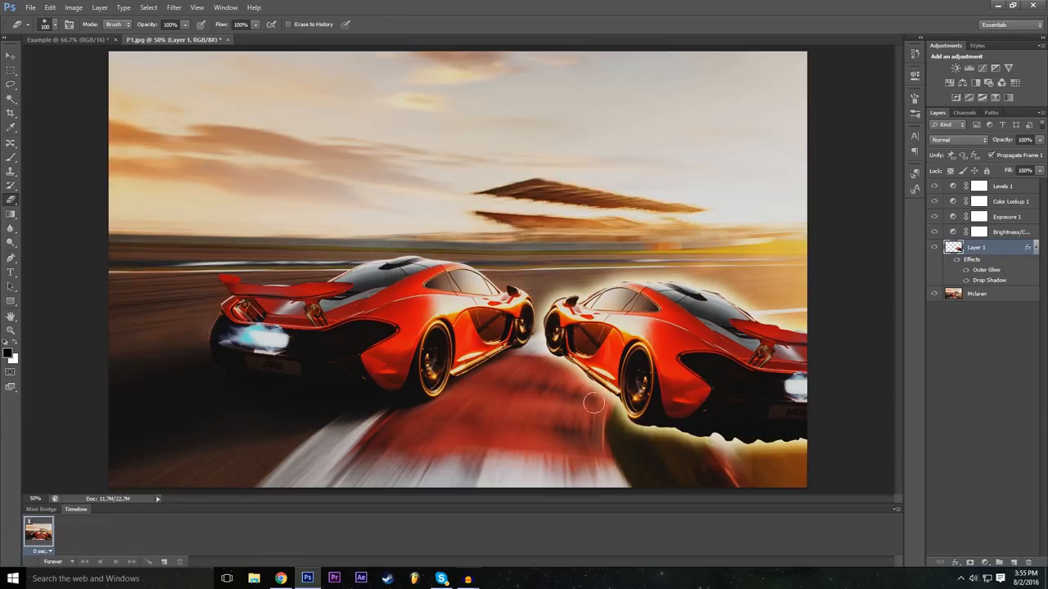
# Step: Erase a soft streak through the glowing duplicate car on Layer 1 and undo the erasure
pyautogui.moveTo(564, 394)
pyautogui.mouseDown()
pyautogui.moveTo(690, 273)
pyautogui.moveTo(590, 360)
pyautogui.moveTo(630, 295)
pyautogui.moveTo(572, 344)
pyautogui.moveTo(561, 281)
pyautogui.moveTo(639, 352)
pyautogui.moveTo(696, 303)
pyautogui.moveTo(573, 384)
pyautogui.moveTo(728, 317)
pyautogui.moveTo(794, 360)
pyautogui.moveTo(761, 344)
pyautogui.moveTo(810, 344)
pyautogui.moveTo(738, 341)
pyautogui.moveTo(789, 360)
pyautogui.moveTo(798, 392)
pyautogui.moveTo(783, 355)
pyautogui.mouseUp()
pyautogui.click(50, 7)
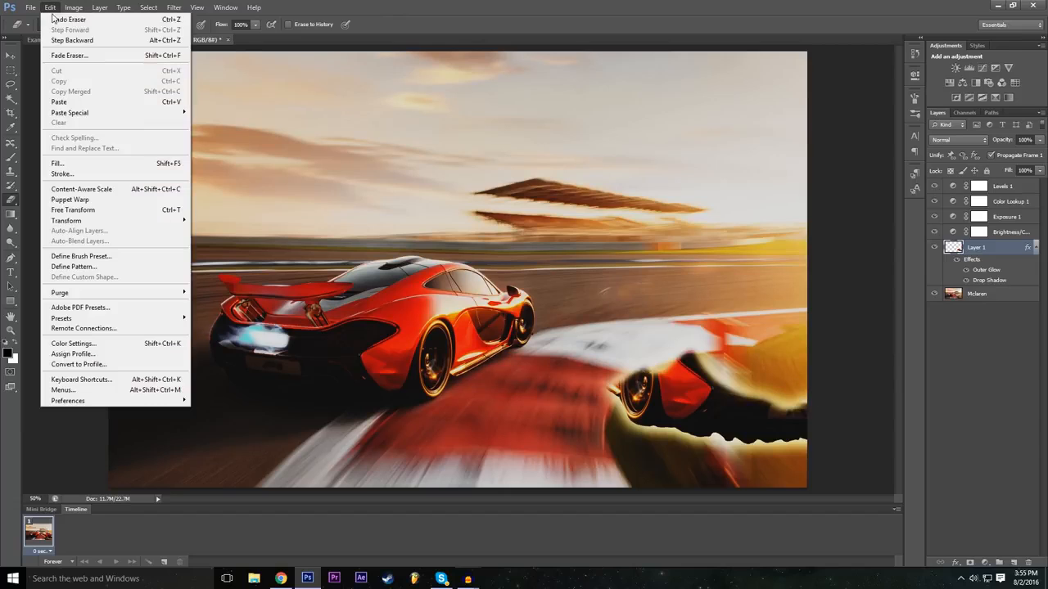
pyautogui.click(73, 37)
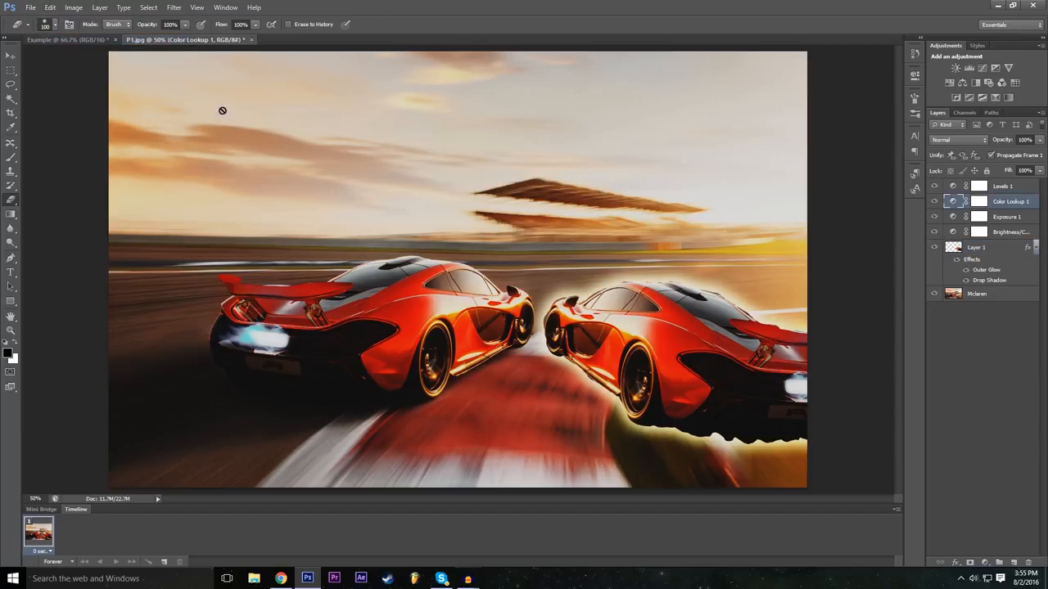
# Step: Set the Eraser hardness to 100% and erase the front part of the duplicate car on Layer 1
pyautogui.click(55, 25)
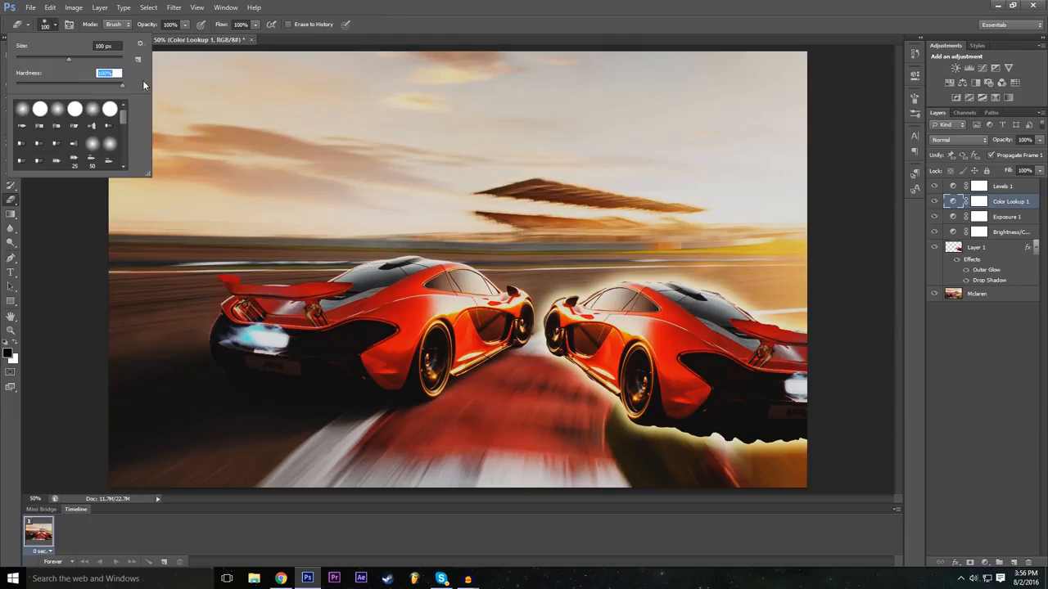
pyautogui.press('Return')
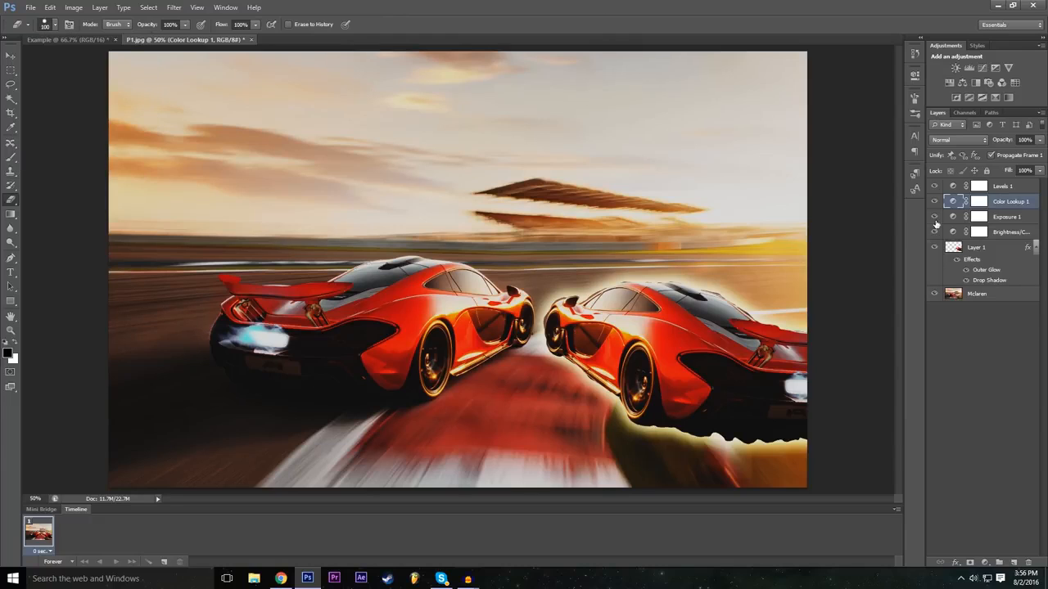
pyautogui.click(971, 247)
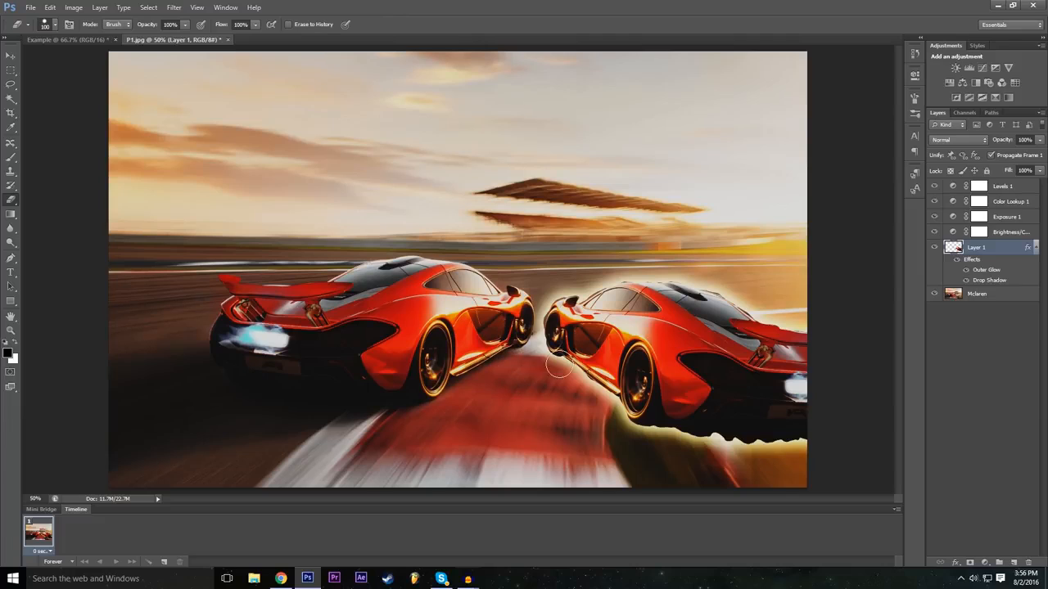
pyautogui.moveTo(559, 368)
pyautogui.mouseDown()
pyautogui.moveTo(543, 368)
pyautogui.moveTo(577, 283)
pyautogui.moveTo(524, 352)
pyautogui.mouseUp()
pyautogui.moveTo(645, 248)
pyautogui.mouseDown()
pyautogui.moveTo(569, 334)
pyautogui.moveTo(555, 381)
pyautogui.moveTo(692, 228)
pyautogui.moveTo(540, 400)
pyautogui.mouseUp()
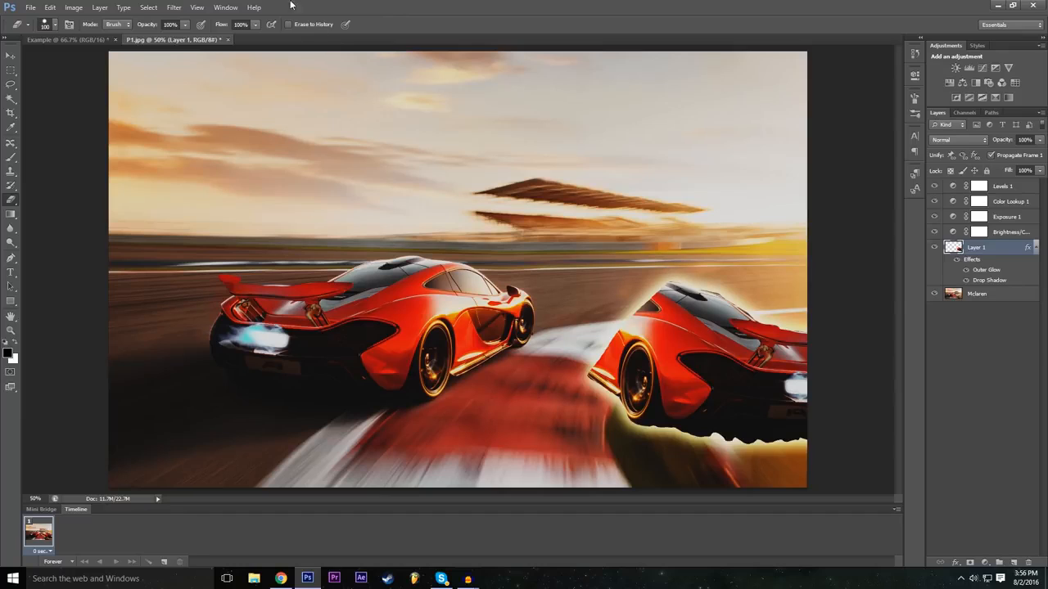
# Step: Set the Eraser hardness to 0% and erase soft strokes across the rear of the duplicate car
pyautogui.click(56, 24)
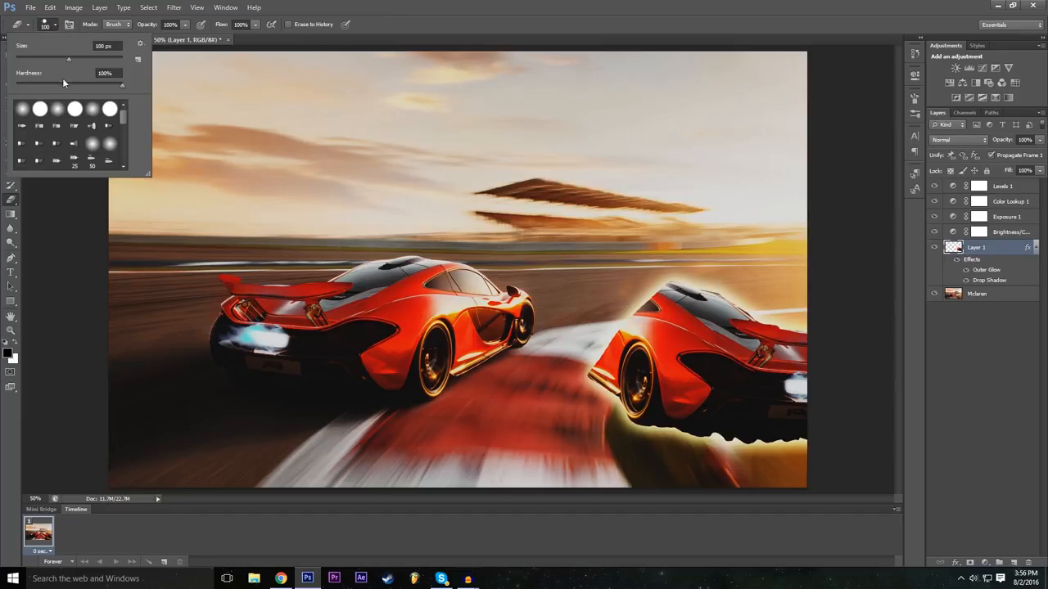
pyautogui.moveTo(70, 86); pyautogui.dragTo(1, 103)
pyautogui.click(706, 4)
pyautogui.moveTo(796, 300)
pyautogui.mouseDown()
pyautogui.moveTo(670, 438)
pyautogui.moveTo(788, 297)
pyautogui.moveTo(648, 437)
pyautogui.mouseUp()
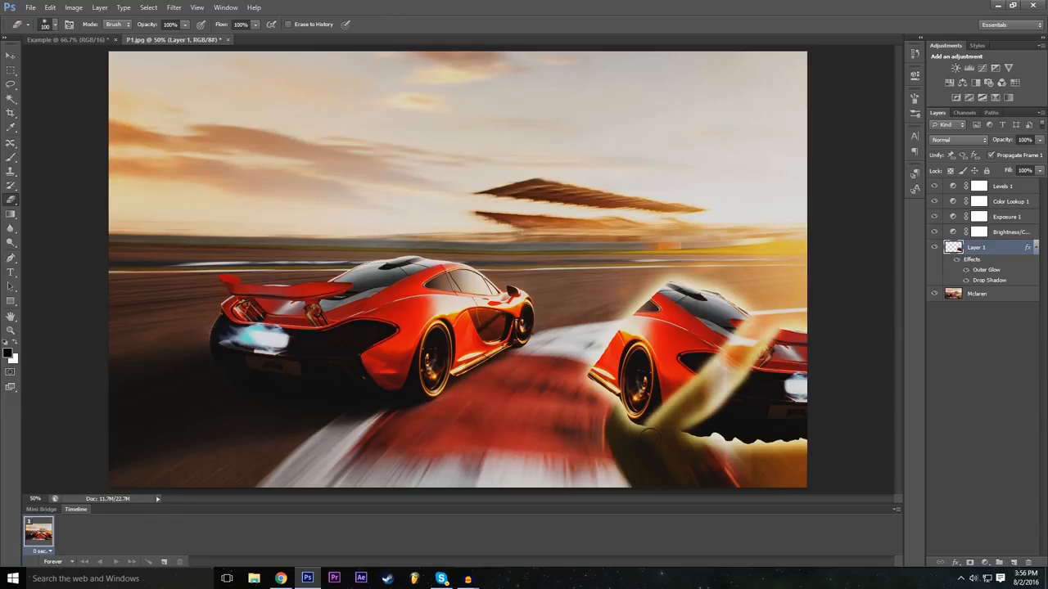
pyautogui.moveTo(707, 380)
pyautogui.mouseDown()
pyautogui.moveTo(680, 363)
pyautogui.moveTo(707, 363)
pyautogui.mouseUp()
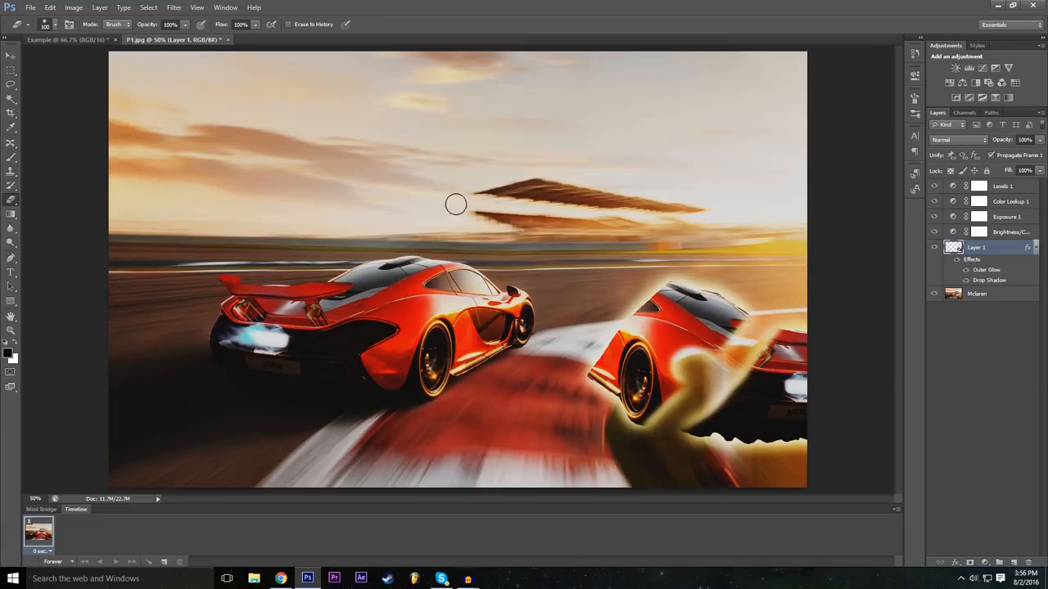
# Step: Choose the textured 59 px brush preset for the Eraser and erase most of the remaining duplicate car
pyautogui.click(54, 25)
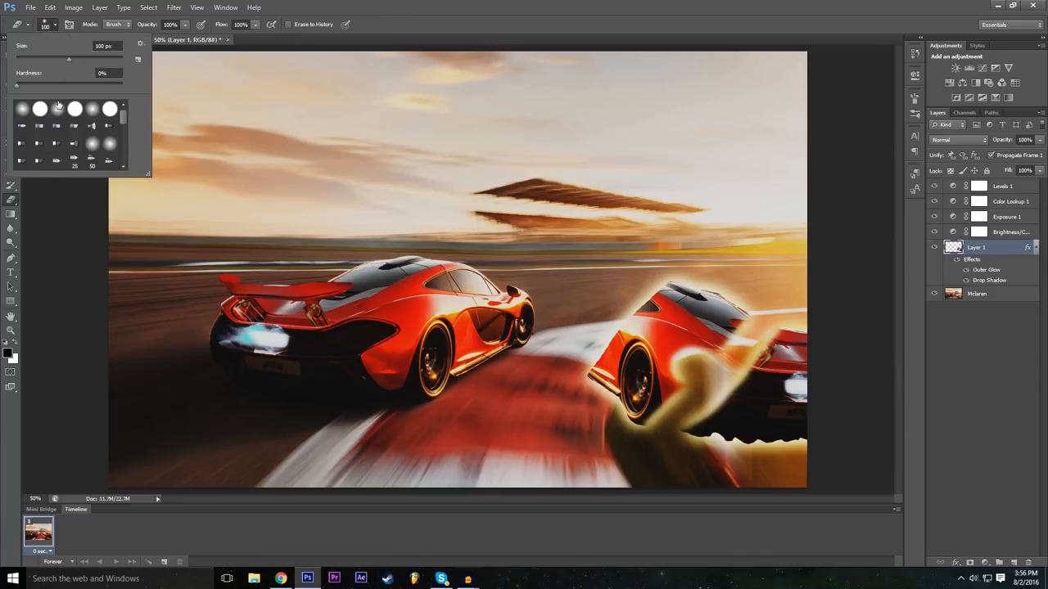
pyautogui.scroll(-5, 66, 129)
pyautogui.click(109, 124)
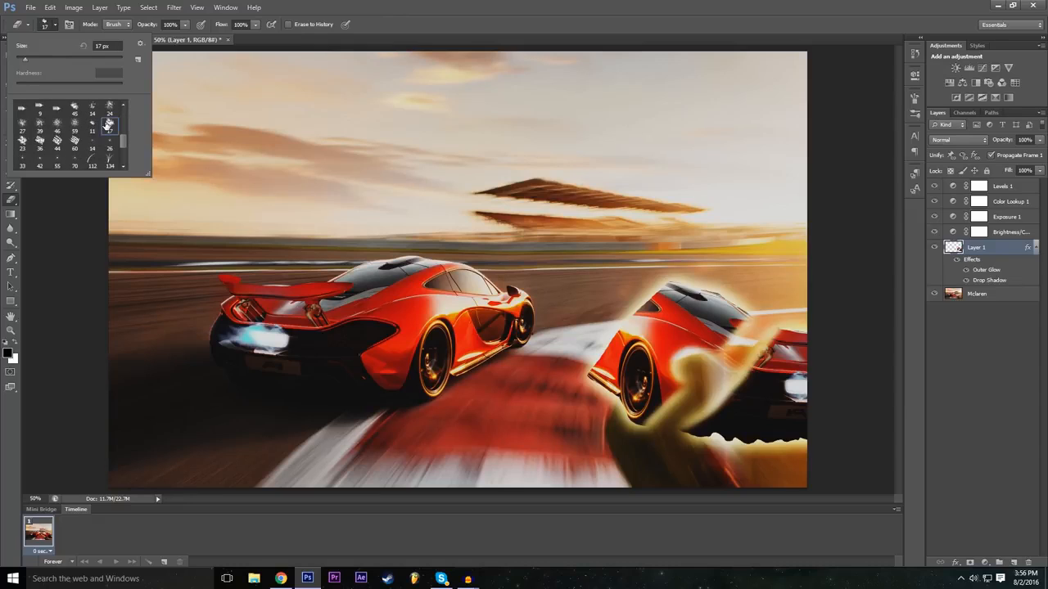
pyautogui.click(75, 125)
pyautogui.moveTo(661, 332)
pyautogui.mouseDown()
pyautogui.moveTo(679, 328)
pyautogui.moveTo(654, 365)
pyautogui.moveTo(670, 350)
pyautogui.moveTo(639, 319)
pyautogui.moveTo(682, 307)
pyautogui.mouseUp()
pyautogui.moveTo(743, 376)
pyautogui.mouseDown()
pyautogui.moveTo(750, 411)
pyautogui.moveTo(785, 385)
pyautogui.moveTo(794, 425)
pyautogui.moveTo(683, 430)
pyautogui.moveTo(751, 439)
pyautogui.moveTo(573, 374)
pyautogui.moveTo(616, 360)
pyautogui.moveTo(615, 372)
pyautogui.mouseUp()
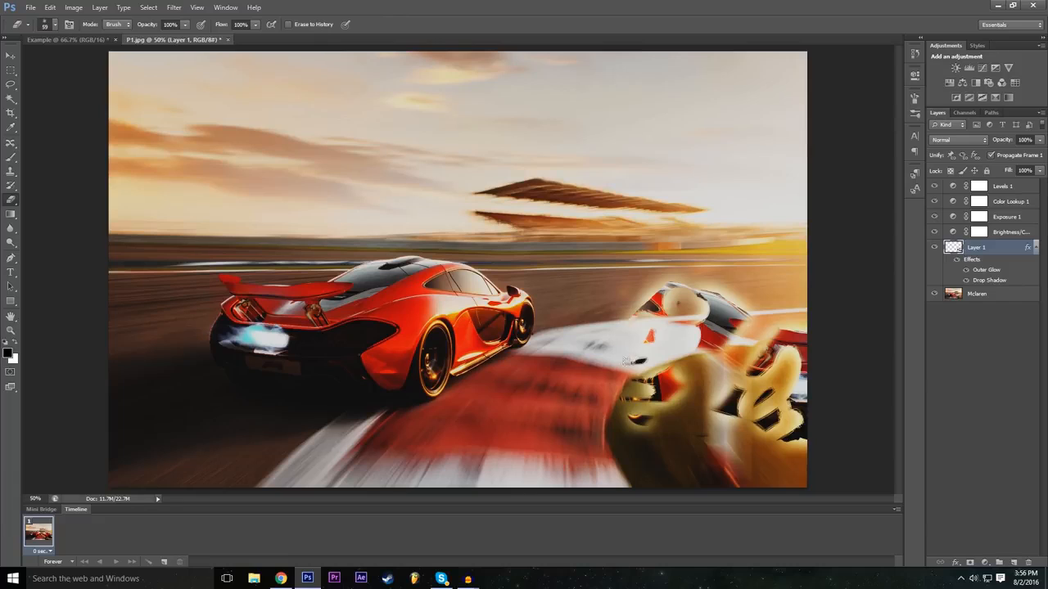
pyautogui.moveTo(656, 325)
pyautogui.mouseDown()
pyautogui.moveTo(640, 287)
pyautogui.moveTo(630, 321)
pyautogui.moveTo(667, 288)
pyautogui.moveTo(687, 330)
pyautogui.moveTo(737, 336)
pyautogui.moveTo(777, 409)
pyautogui.moveTo(724, 362)
pyautogui.mouseUp()
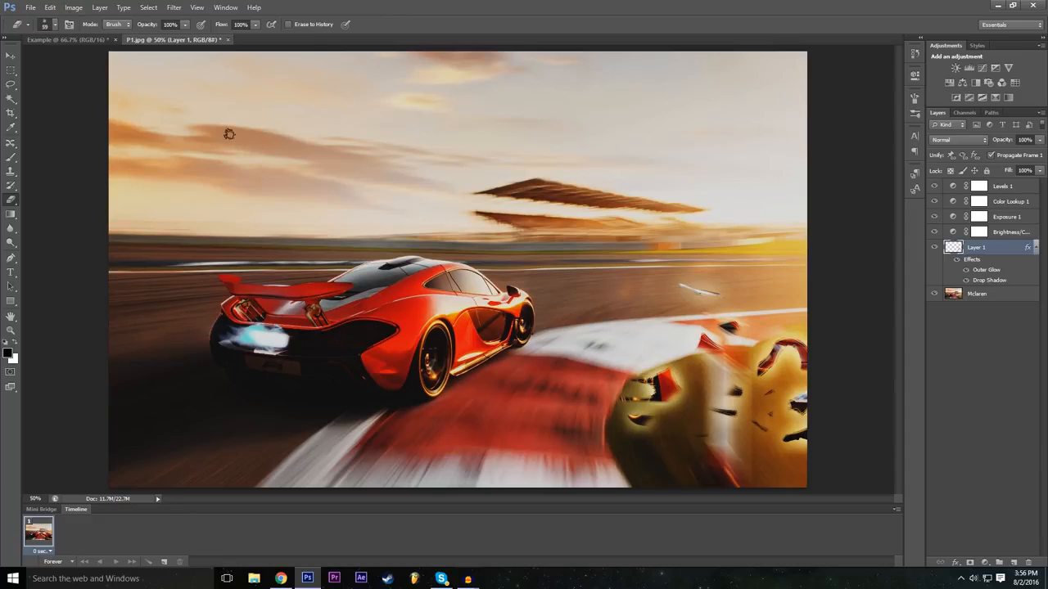
# Step: Undo all eraser strokes made on the duplicate car
pyautogui.hotkey('ctrl', 'z')
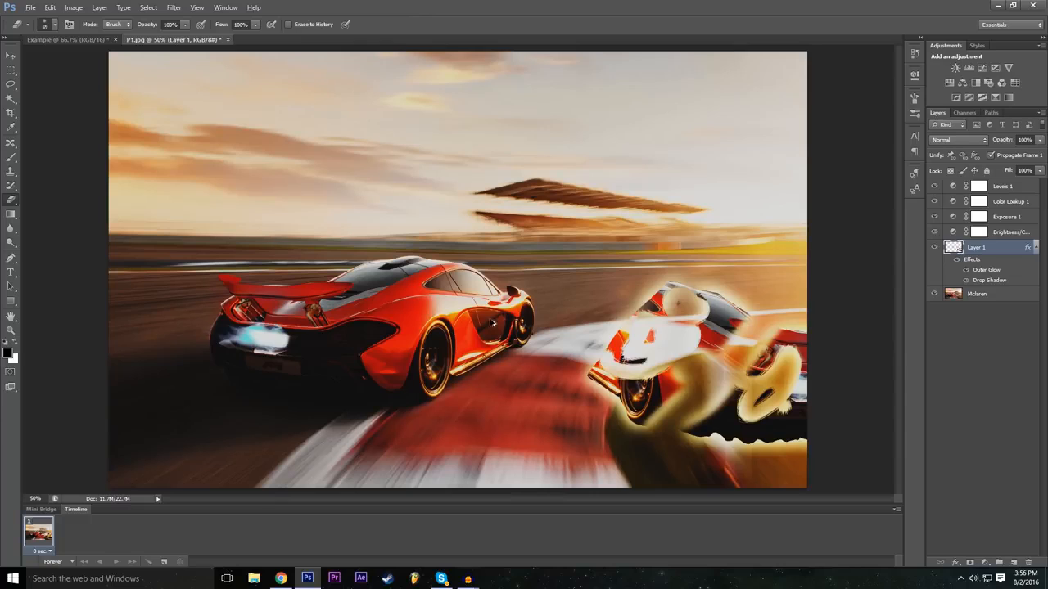
pyautogui.hotkey('ctrl', 'alt', 'z')
pyautogui.hotkey('ctrl', 'alt', 'z')
pyautogui.hotkey('ctrl', 'alt', 'z')
pyautogui.hotkey('ctrl', 'alt', 'z')
pyautogui.hotkey('ctrl', 'alt', 'z')
pyautogui.hotkey('ctrl', 'alt', 'z')
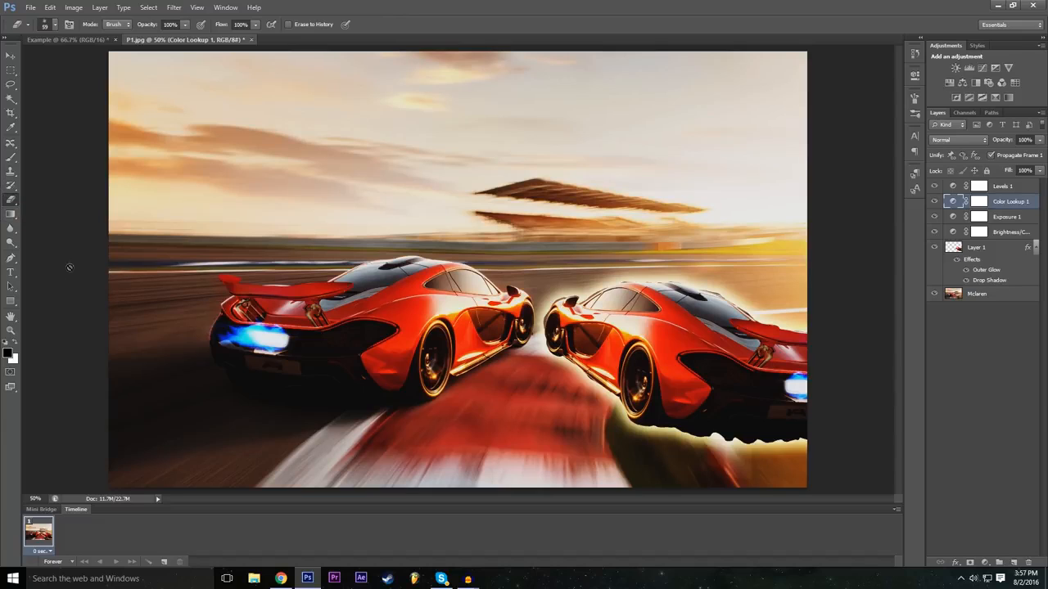
# Step: Select the Pen tool
pyautogui.click(12, 261)
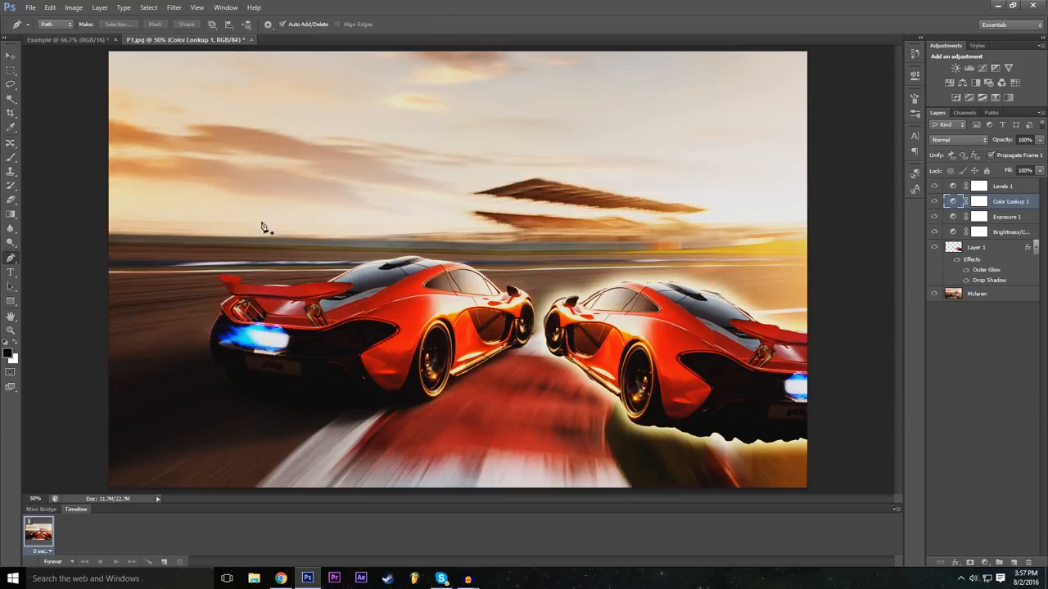
pyautogui.click(101, 40)
pyautogui.click(181, 39)
pyautogui.click(35, 7)
pyautogui.click(41, 18)
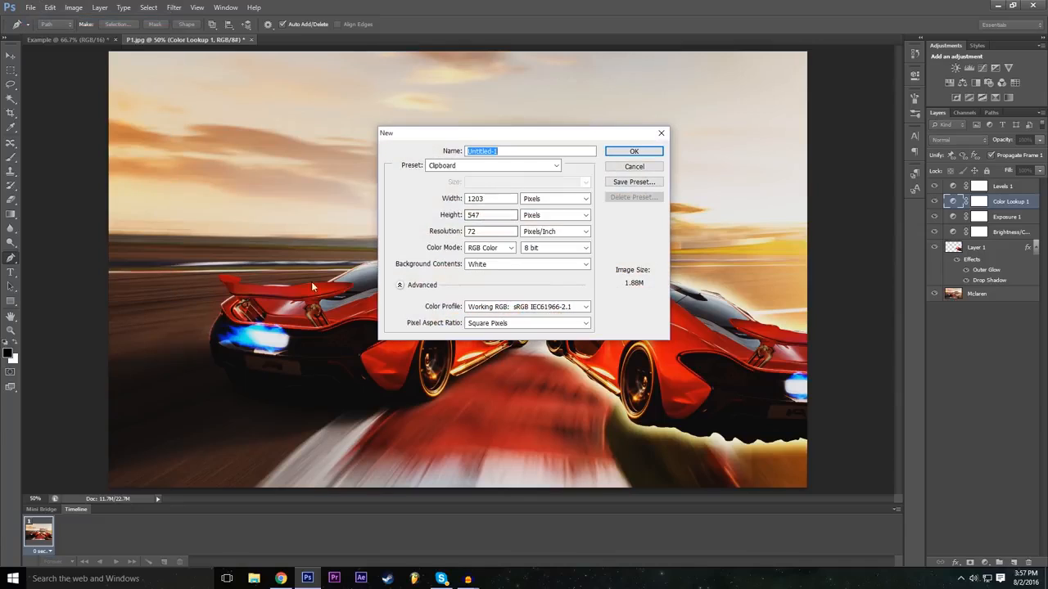
pyautogui.doubleClick(508, 201)
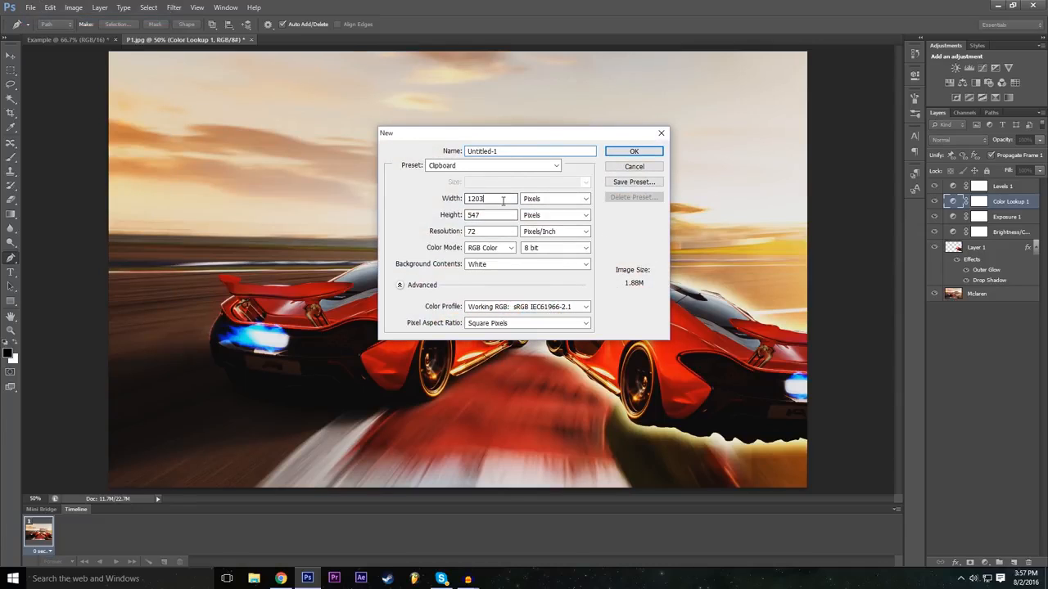
pyautogui.write('1920')
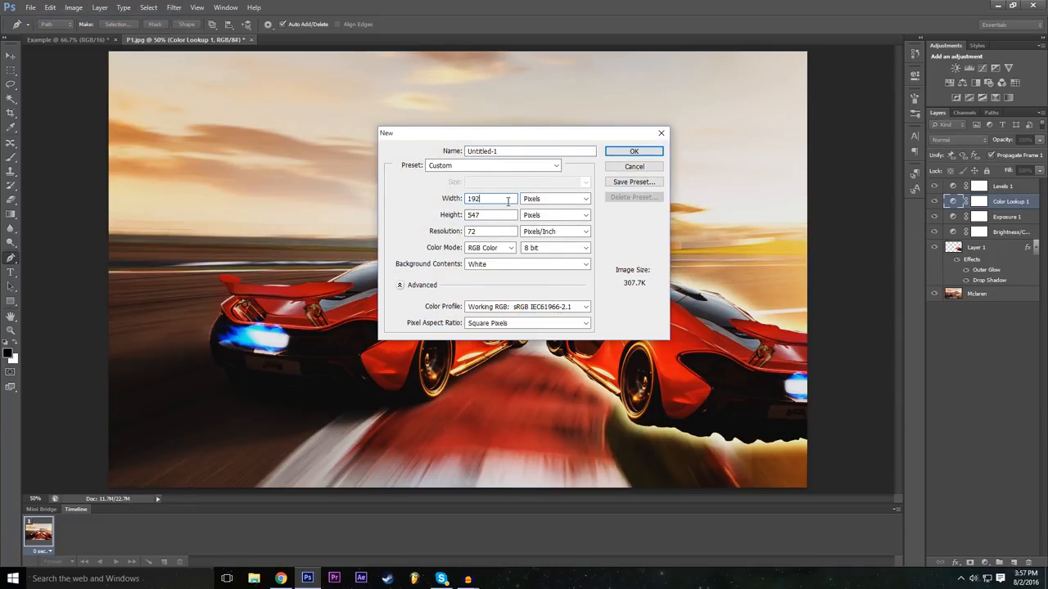
pyautogui.click(479, 216)
pyautogui.click(634, 167)
# Step: Switch to the Example document, hide the Rectangle 1 layer and select the Background layer
pyautogui.click(59, 39)
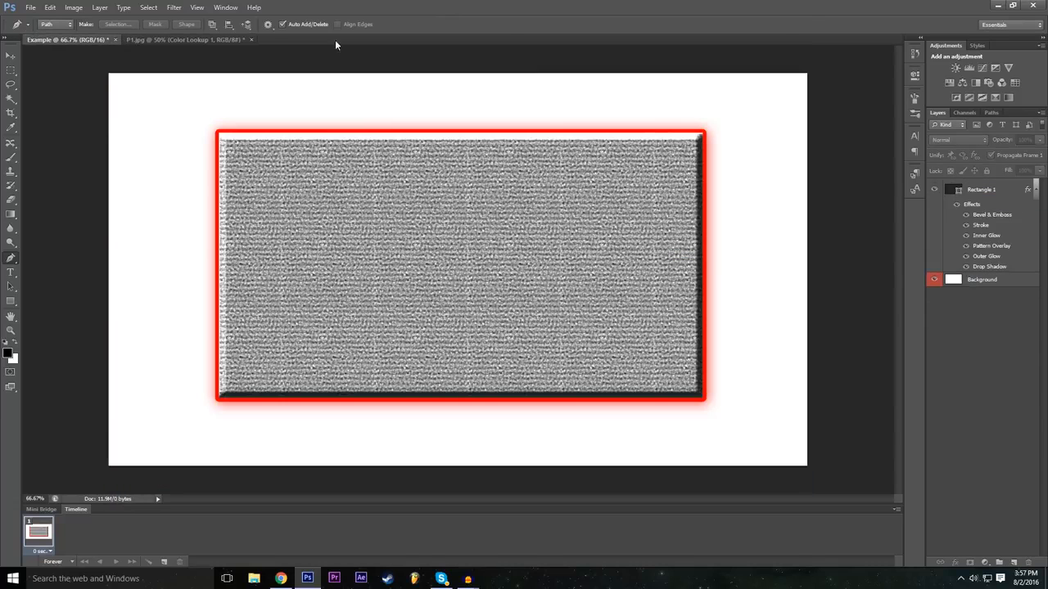
pyautogui.click(935, 190)
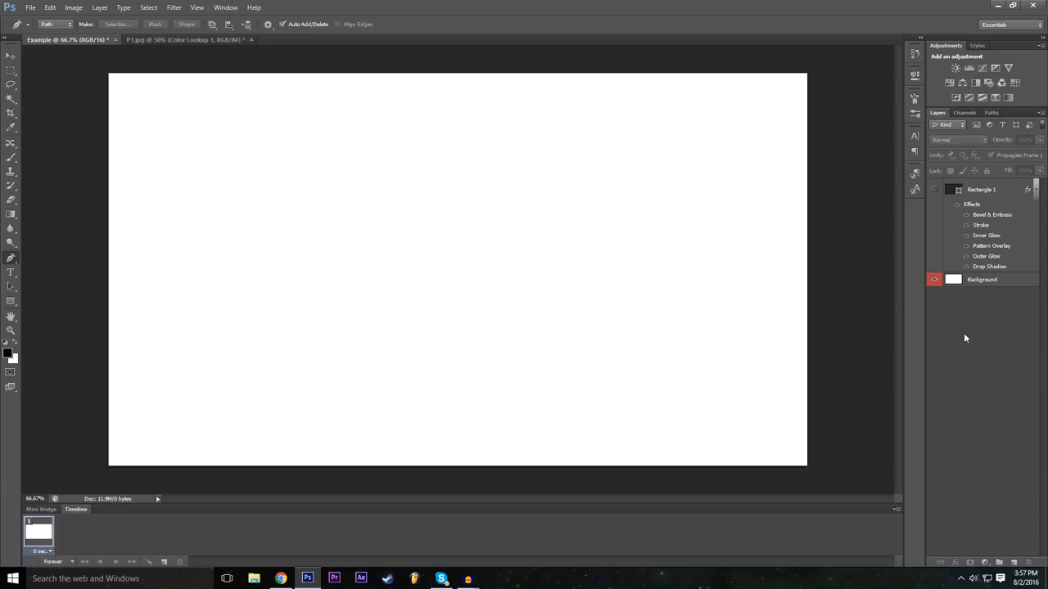
pyautogui.click(980, 281)
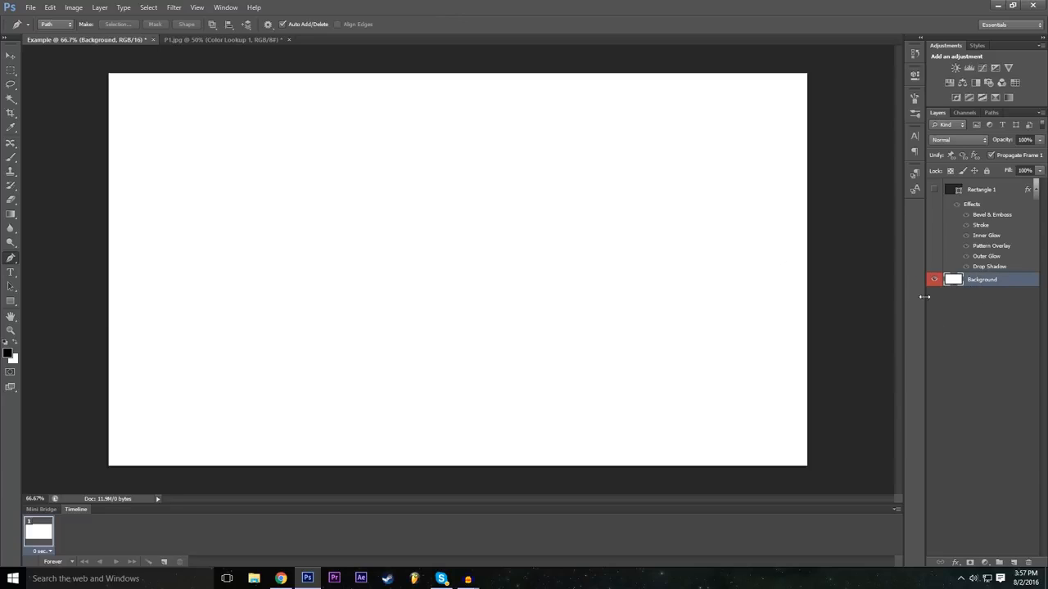
pyautogui.click(933, 191)
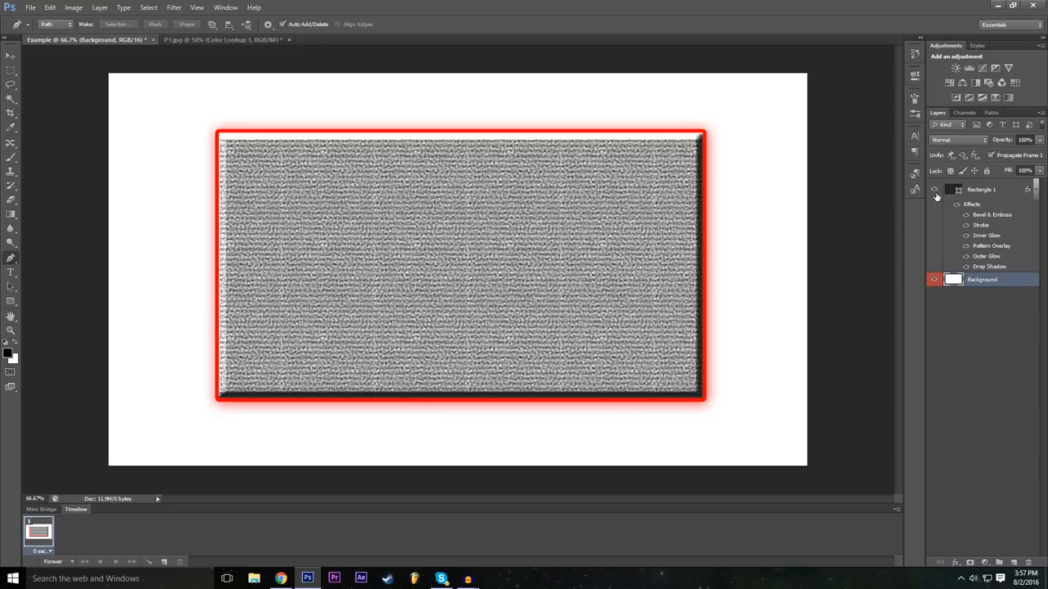
pyautogui.click(935, 193)
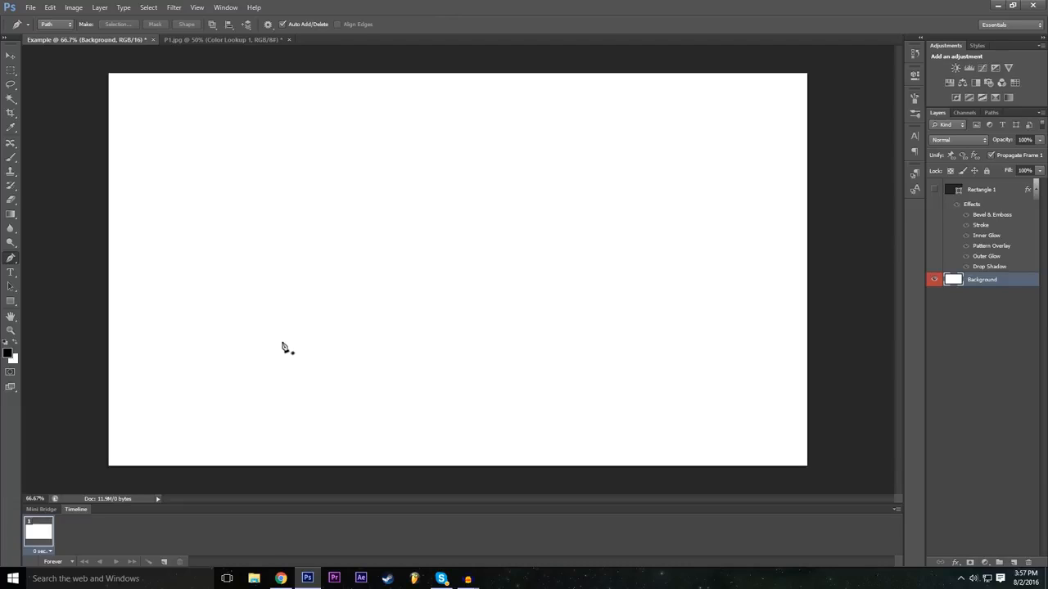
# Step: Sketch a trial four-point Z path on the blank canvas and undo it back to its first anchor point
pyautogui.click(290, 158)
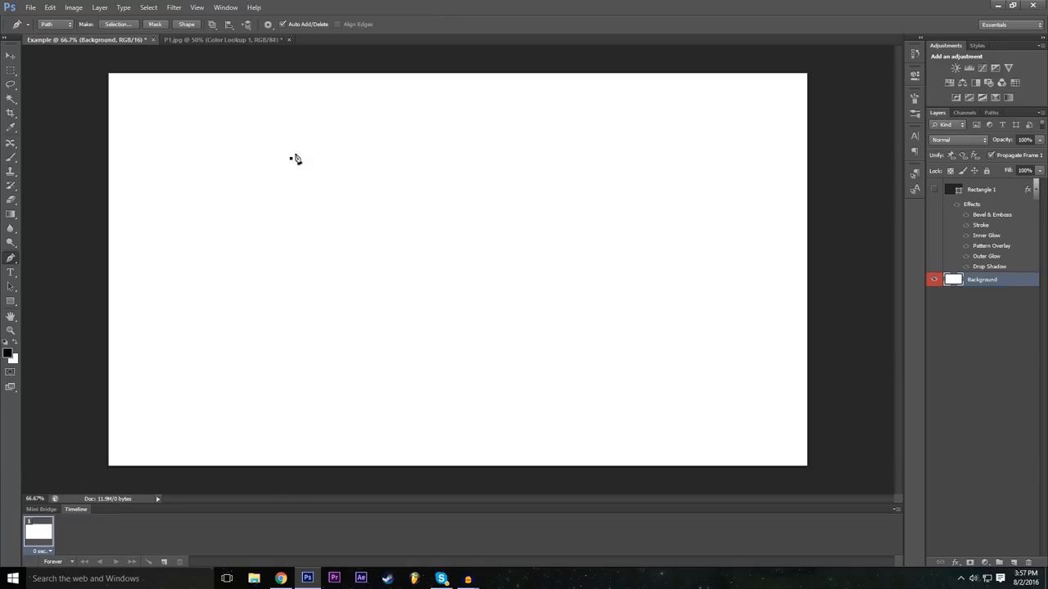
pyautogui.click(464, 155)
pyautogui.click(288, 276)
pyautogui.click(485, 276)
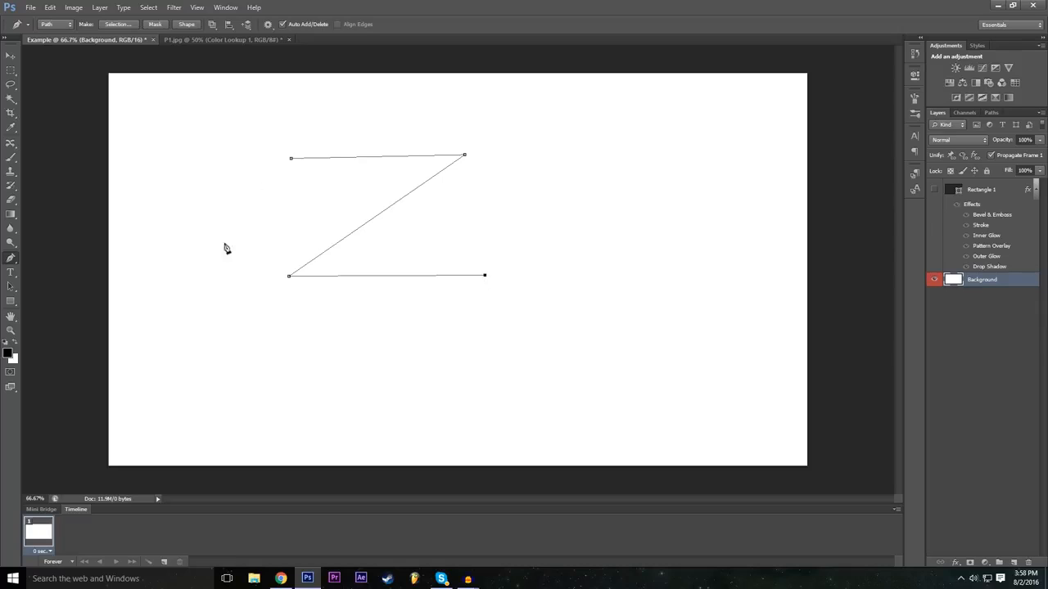
pyautogui.hotkey('ctrl', 'alt', 'z')
pyautogui.hotkey('ctrl', 'alt', 'z')
pyautogui.hotkey('ctrl', 'alt', 'z')
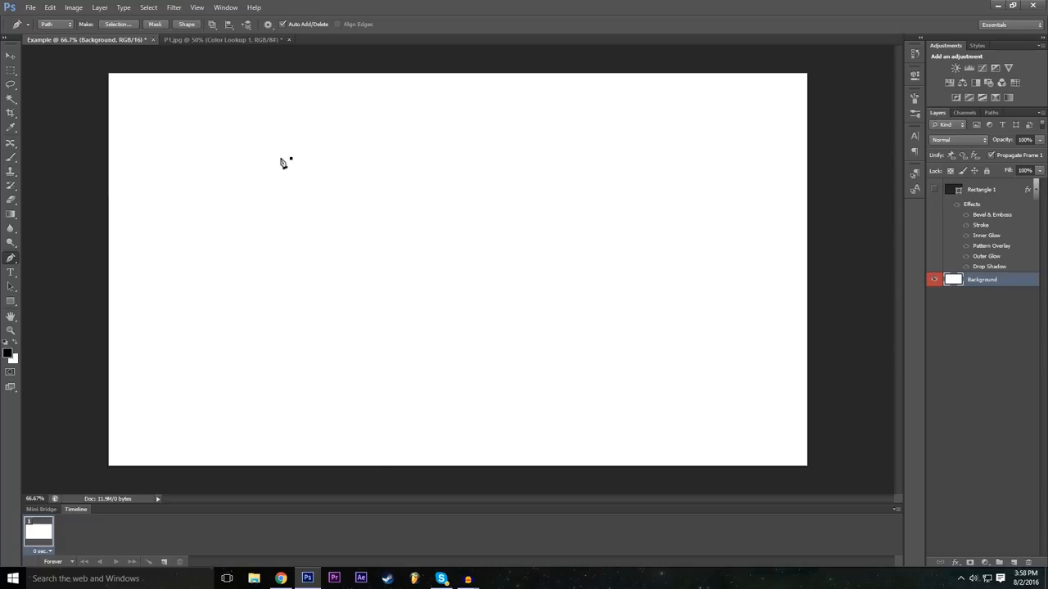
# Step: Draw a straight horizontal segment from the first anchor point and a diagonal segment down to the Z's lower-left corner
pyautogui.click(466, 159)
pyautogui.click(49, 7)
pyautogui.click(74, 19)
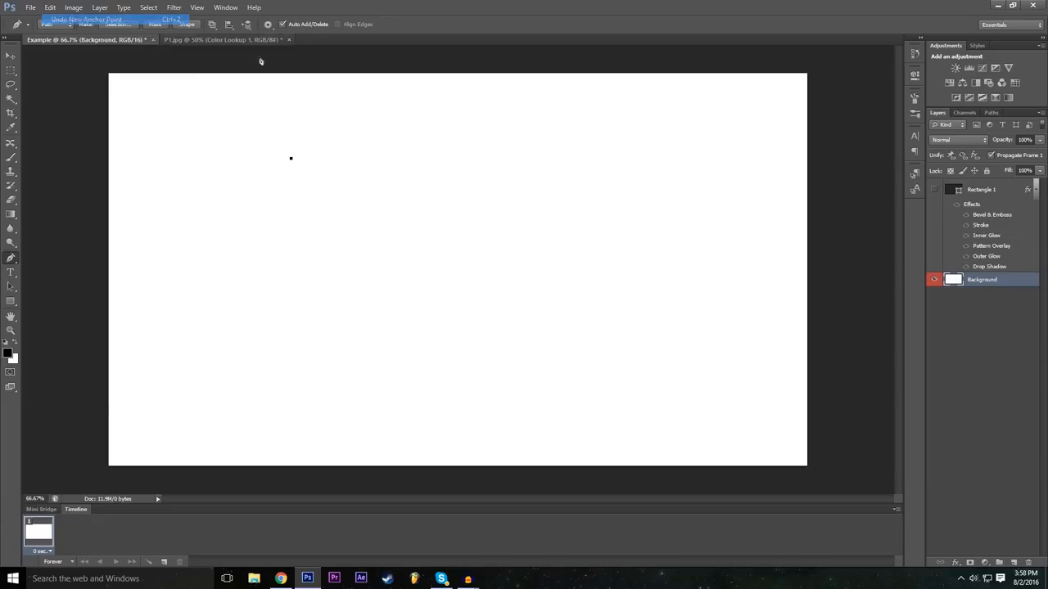
pyautogui.click(466, 159)
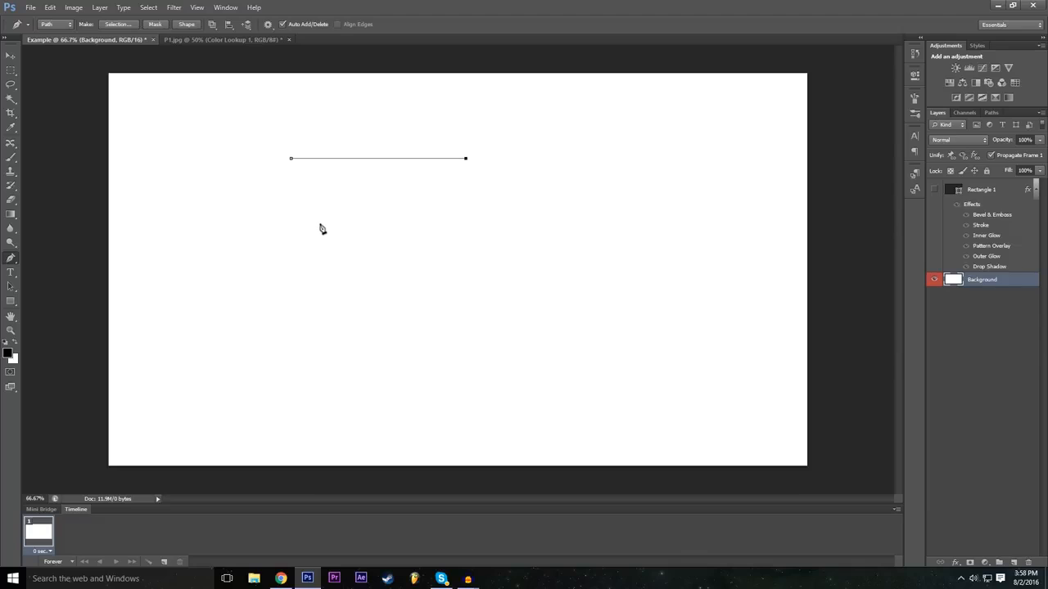
pyautogui.click(345, 279)
pyautogui.moveTo(345, 282); pyautogui.dragTo(310, 314)
pyautogui.moveTo(304, 320)
pyautogui.mouseDown()
pyautogui.moveTo(288, 337)
pyautogui.moveTo(290, 326)
pyautogui.mouseUp()
# Step: Continue the path around the Z's base, back up a parallel diagonal and along the top, closing the outline at its first anchor point
pyautogui.click(479, 326)
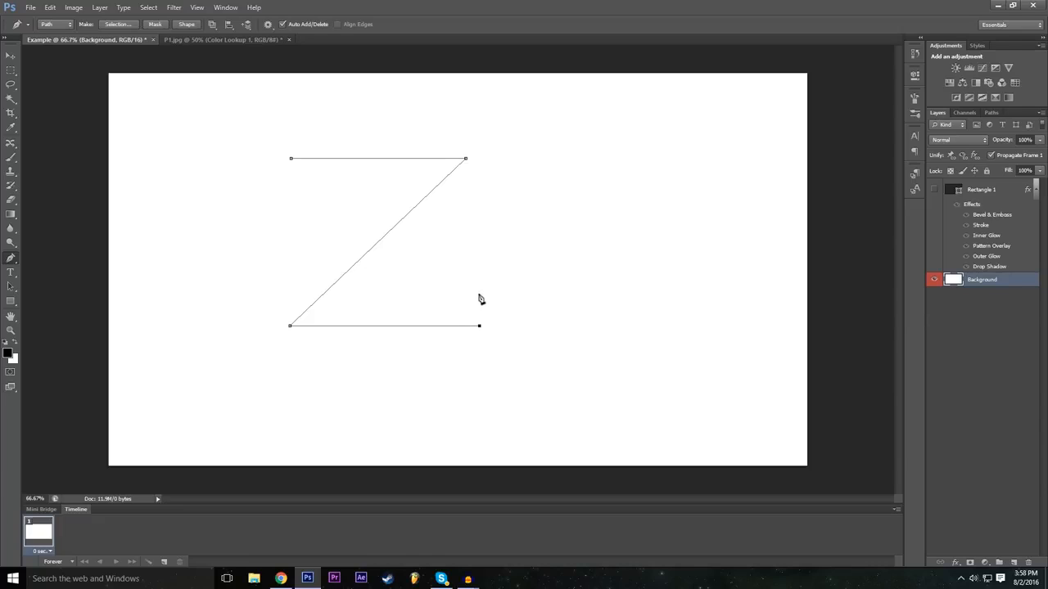
pyautogui.click(361, 293)
pyautogui.click(494, 160)
pyautogui.moveTo(495, 159); pyautogui.dragTo(509, 144)
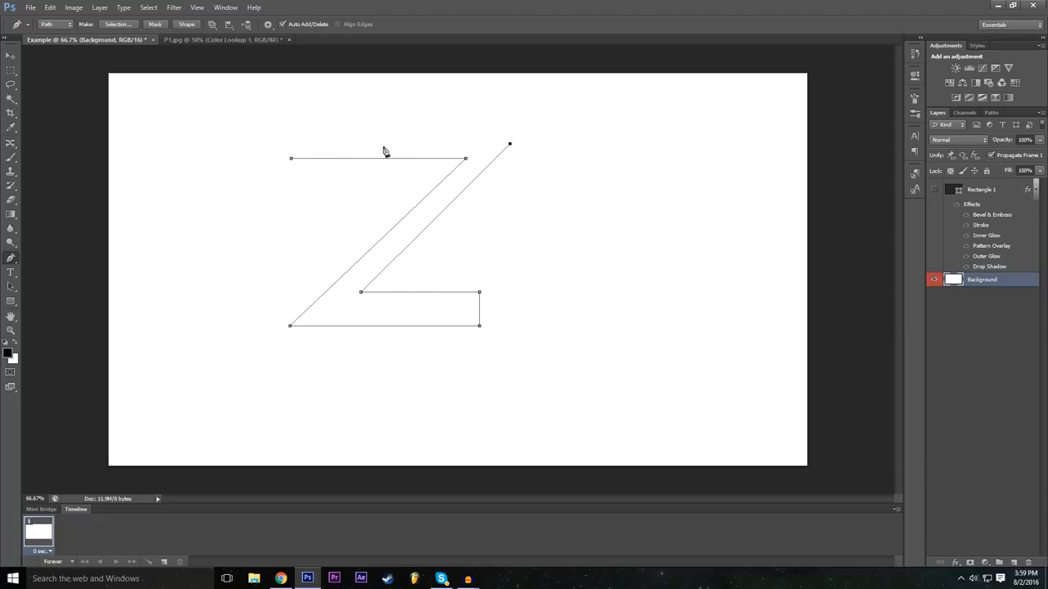
pyautogui.click(293, 143)
pyautogui.click(291, 159)
# Step: Define the closed Z path as a custom shape named Z
pyautogui.rightClick(363, 324)
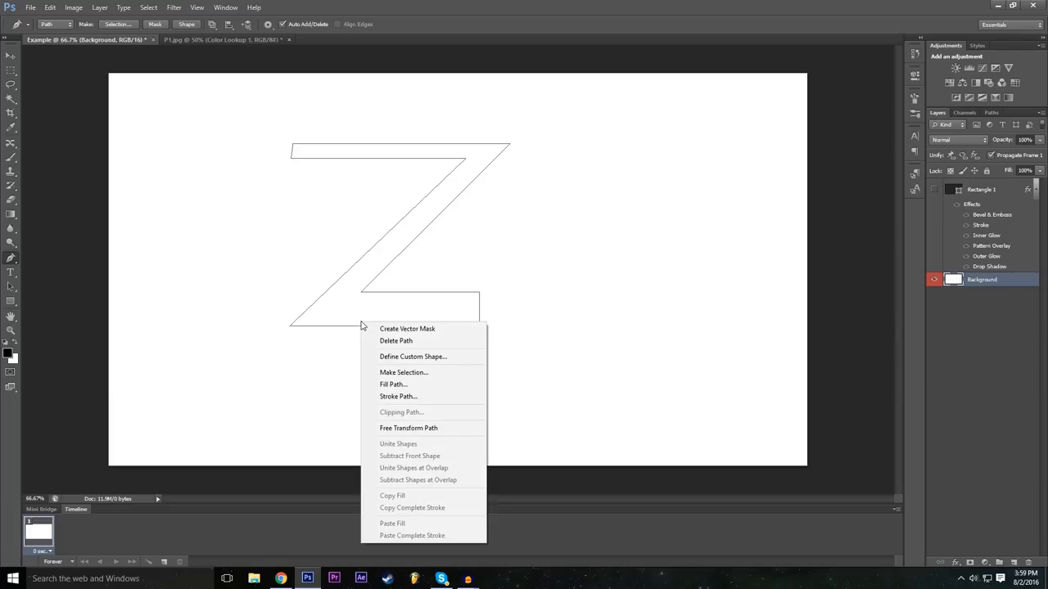
pyautogui.click(435, 361)
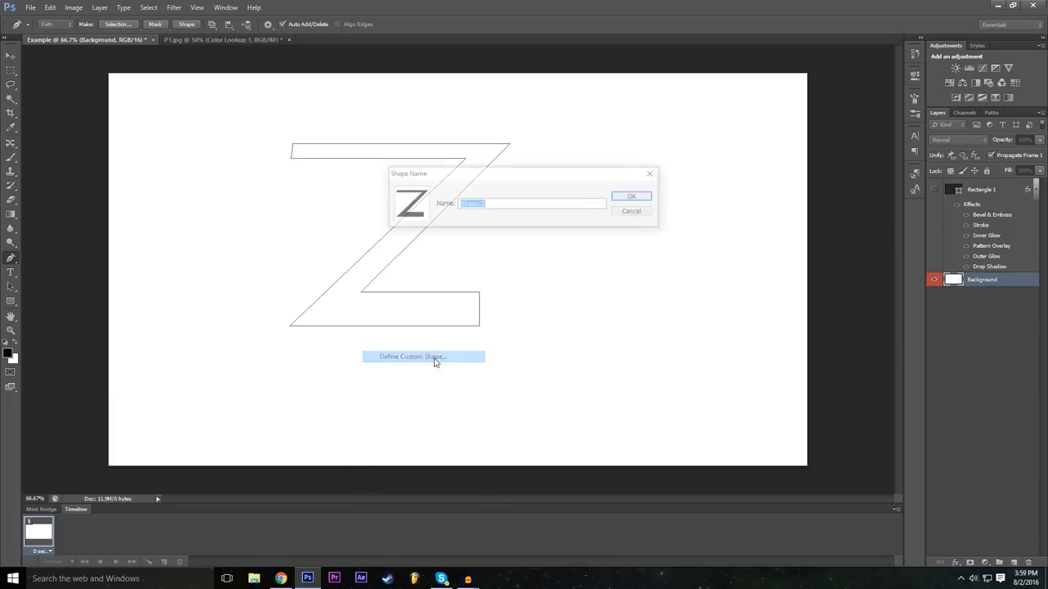
pyautogui.write('Z')
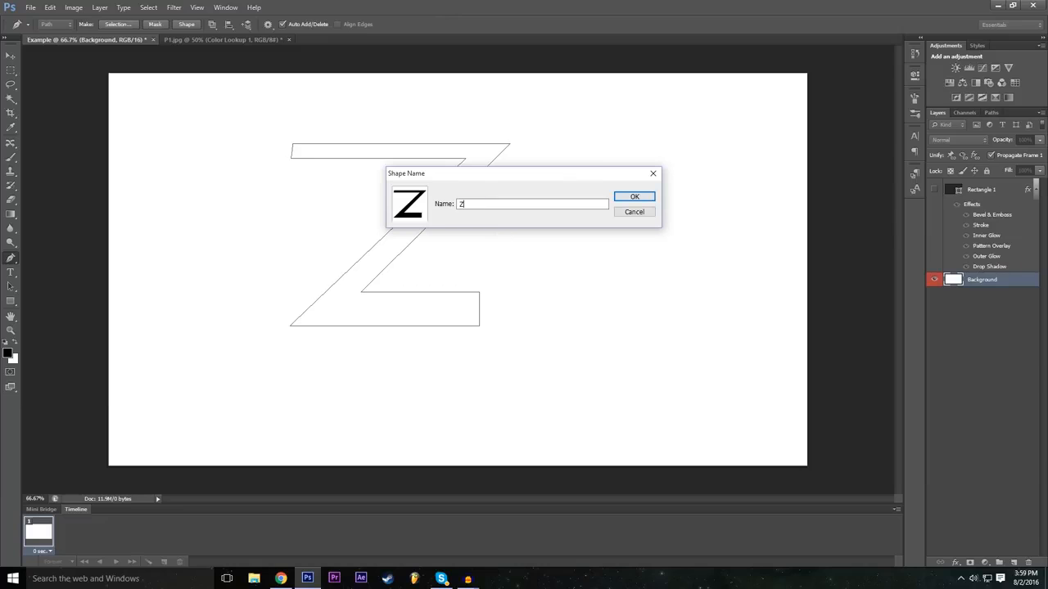
pyautogui.press('Return')
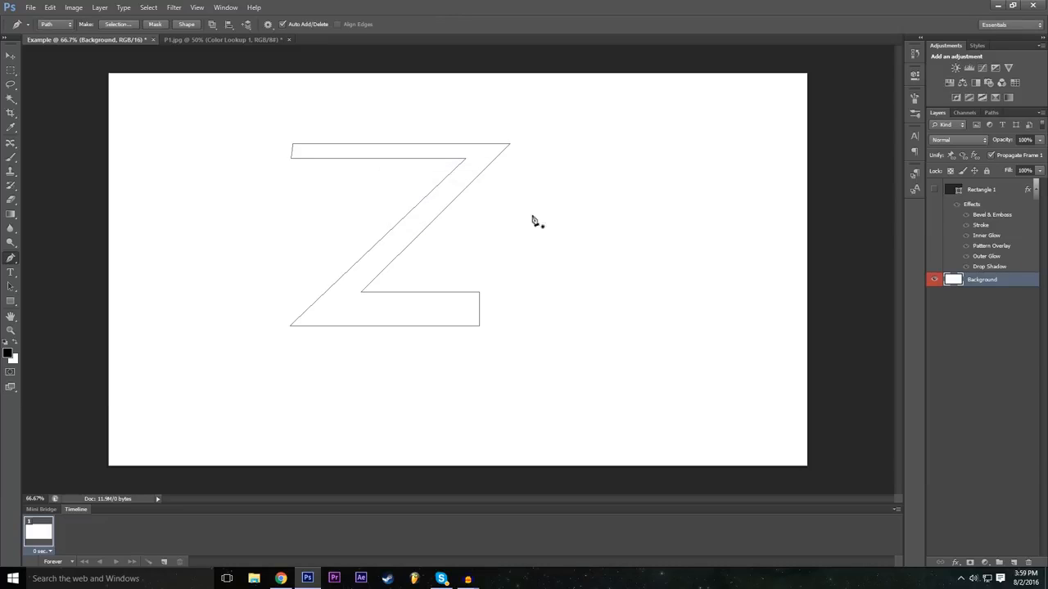
# Step: Activate the Custom Shape Tool and choose the newly saved Z as its shape
pyautogui.moveTo(11, 300); pyautogui.dragTo(46, 354)
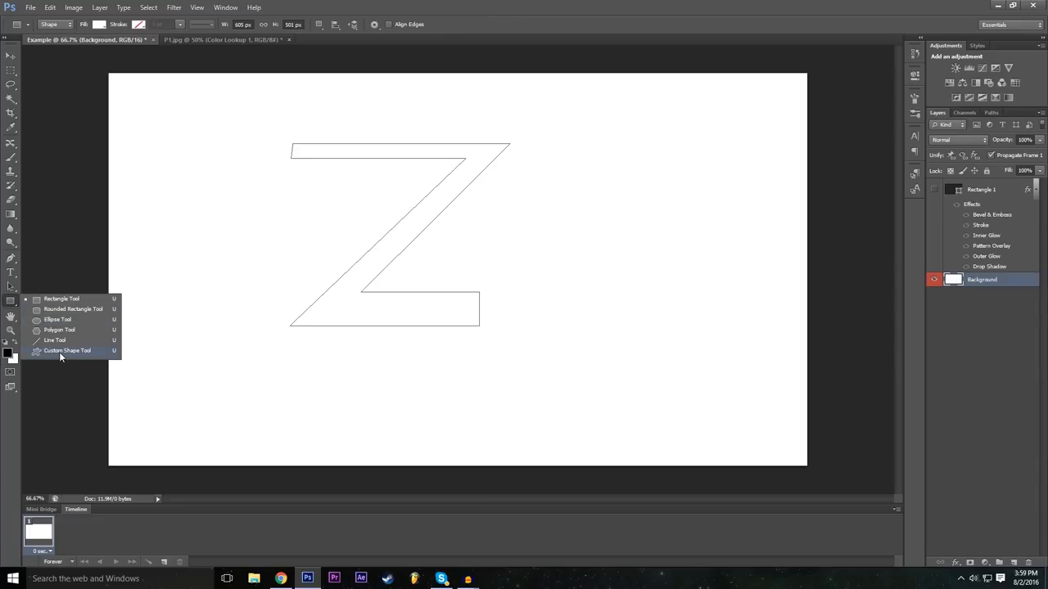
pyautogui.click(59, 352)
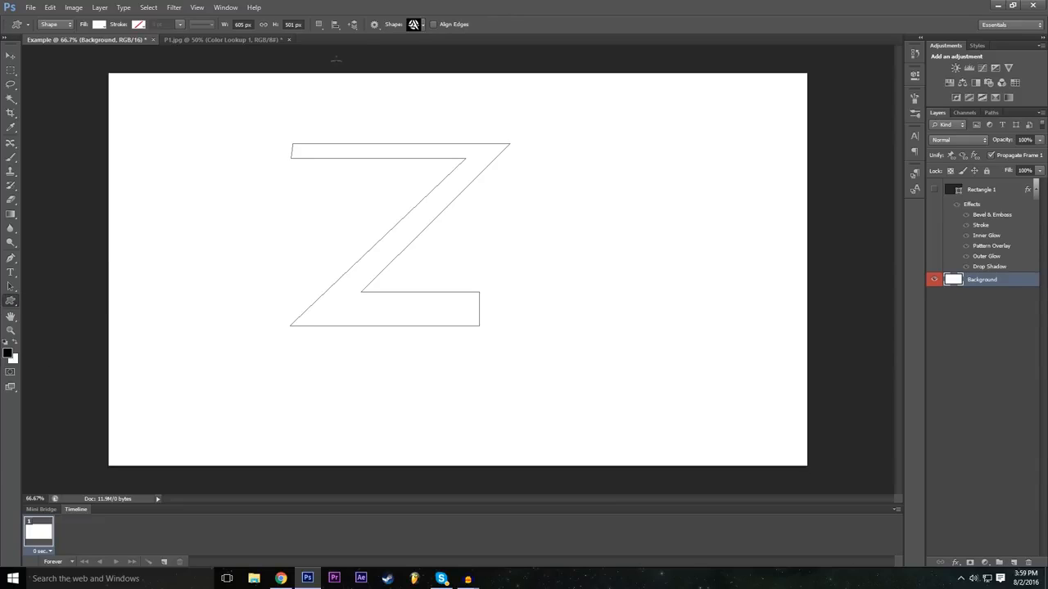
pyautogui.click(422, 25)
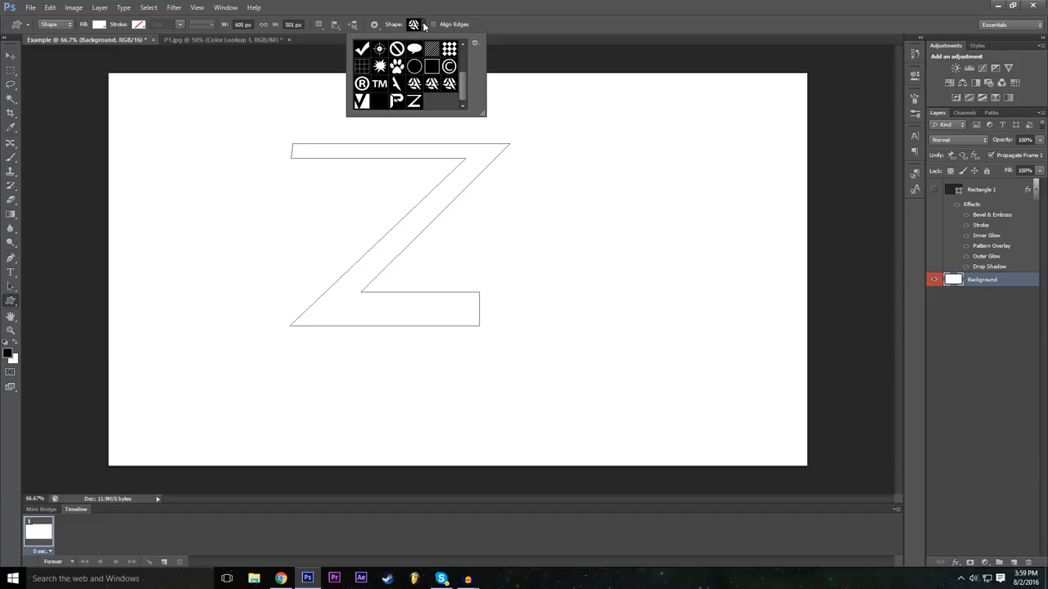
pyautogui.click(415, 101)
pyautogui.click(516, 6)
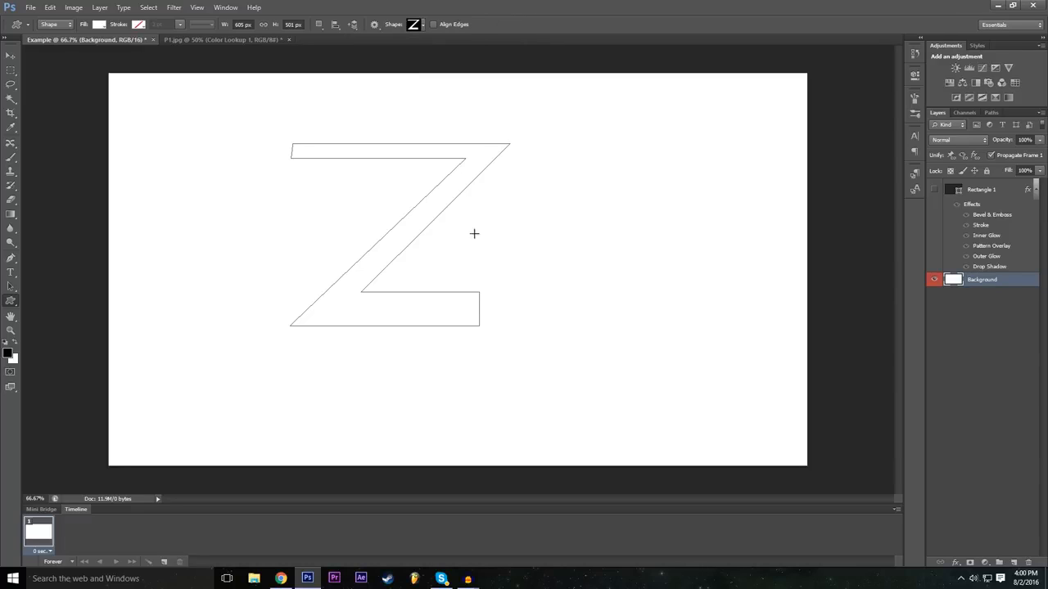
# Step: Create a Z custom shape at 605 x 501 px with proportions preserved and move it near the canvas centre
pyautogui.click(446, 274)
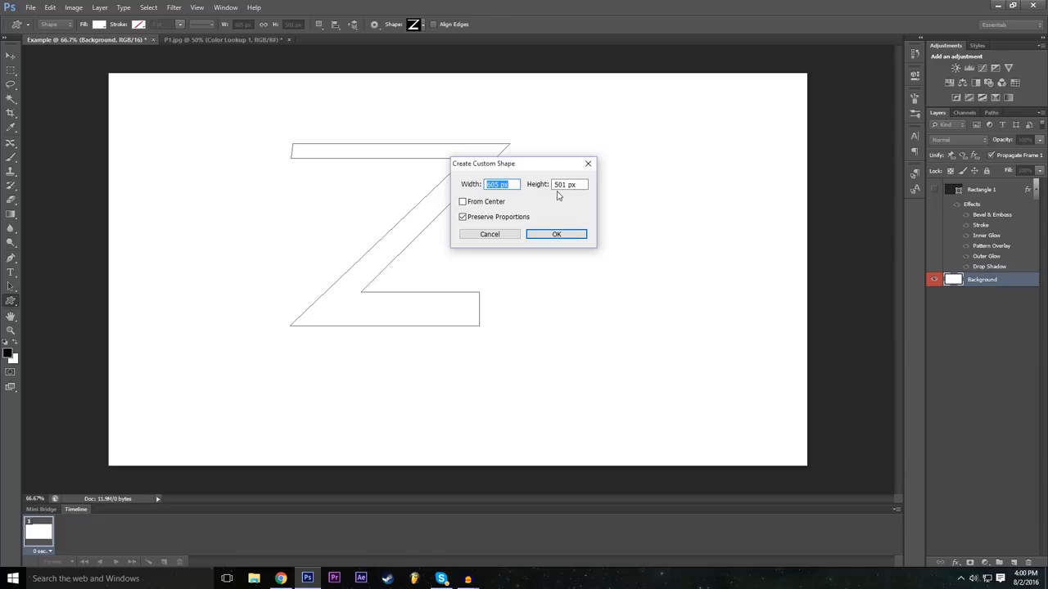
pyautogui.click(556, 236)
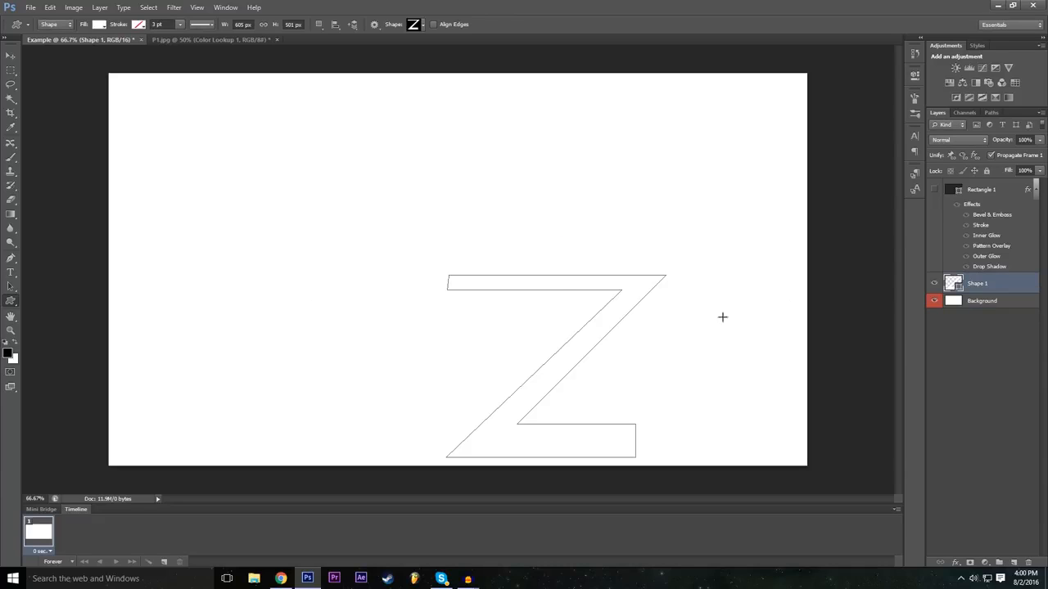
pyautogui.click(10, 54)
pyautogui.moveTo(543, 351); pyautogui.dragTo(423, 215)
pyautogui.moveTo(447, 265); pyautogui.dragTo(494, 294)
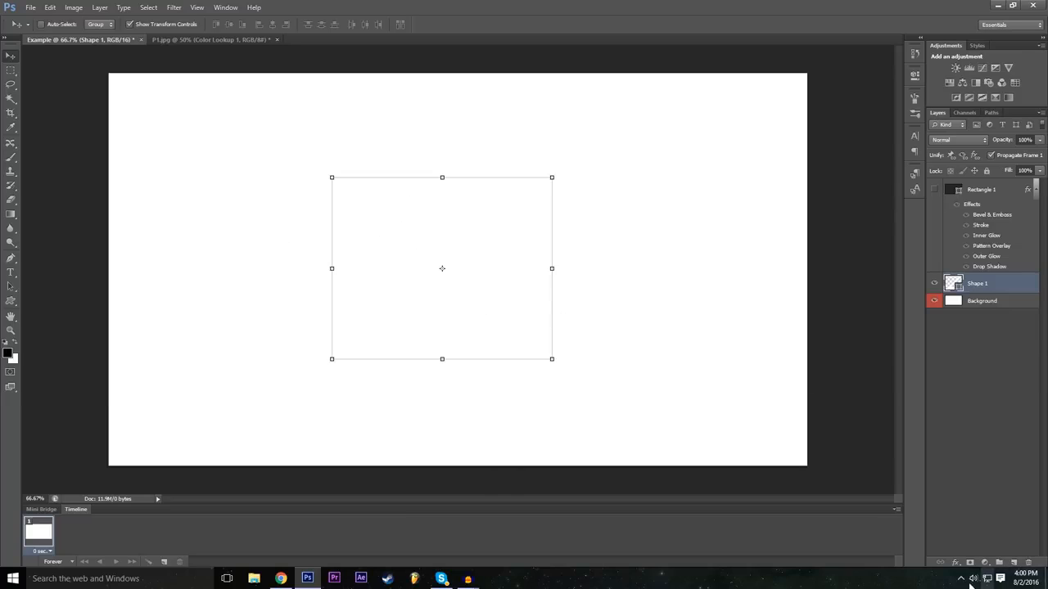
# Step: Enable a Color Overlay layer style on the Z shape's layer, keeping the Z visible beside the dialog
pyautogui.click(953, 563)
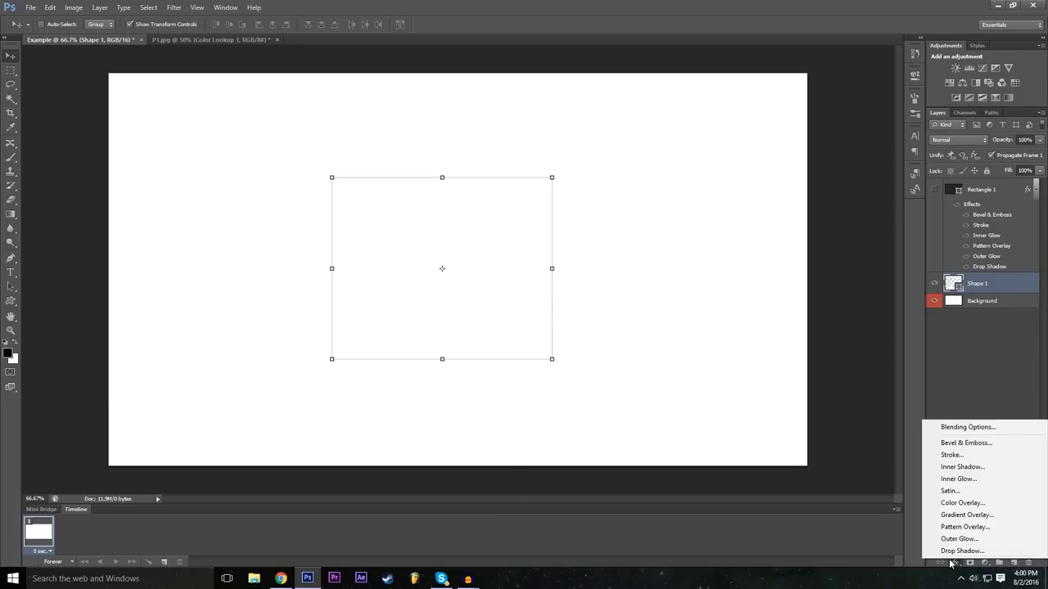
pyautogui.click(990, 434)
pyautogui.moveTo(356, 200); pyautogui.dragTo(902, 119)
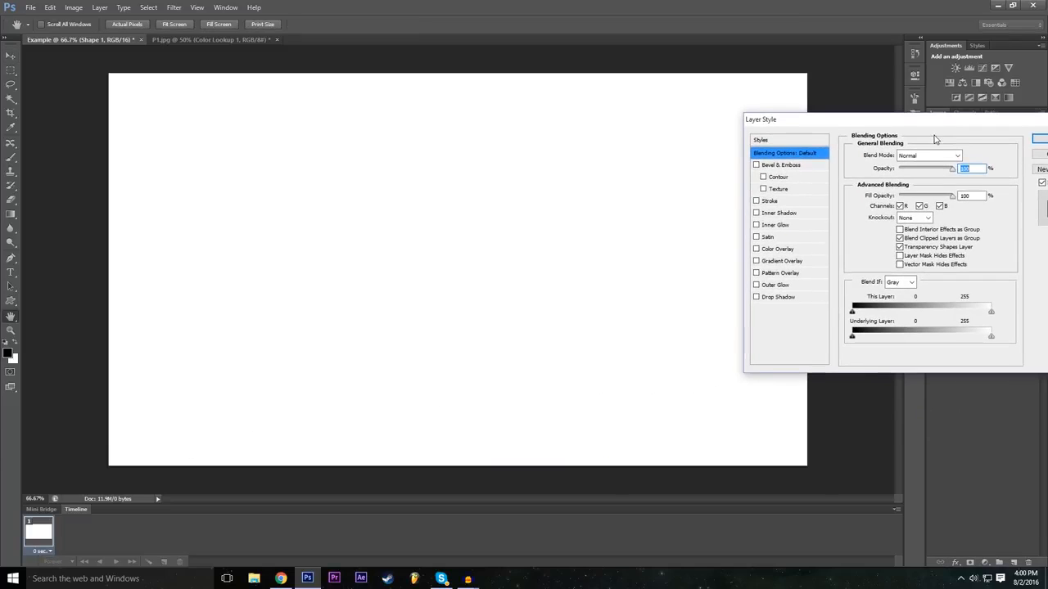
pyautogui.click(756, 249)
pyautogui.moveTo(880, 123); pyautogui.dragTo(713, 154)
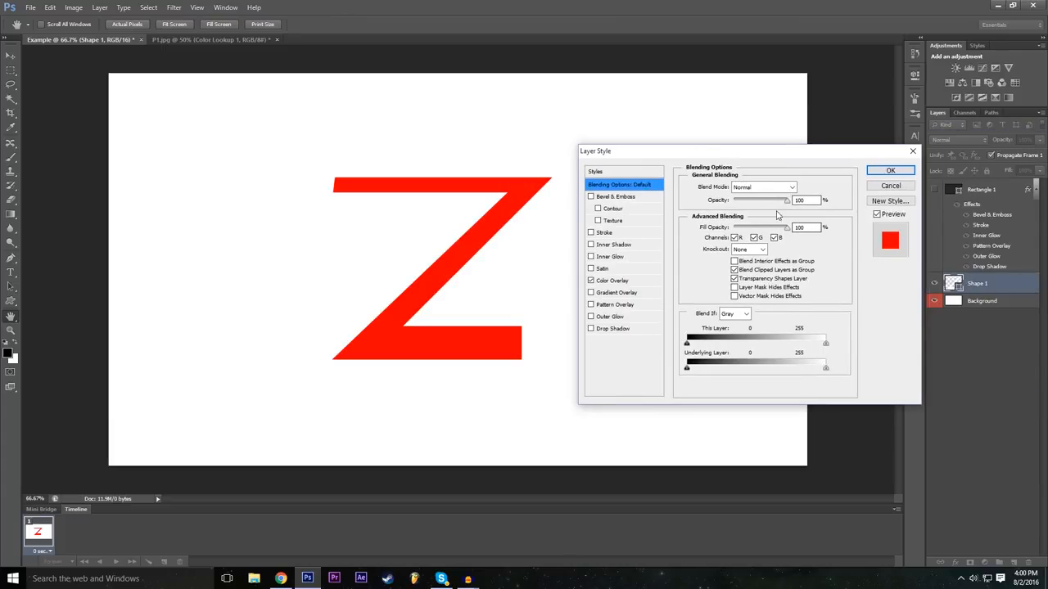
# Step: Set the Z's Color Overlay colour to black (000000)
pyautogui.click(635, 280)
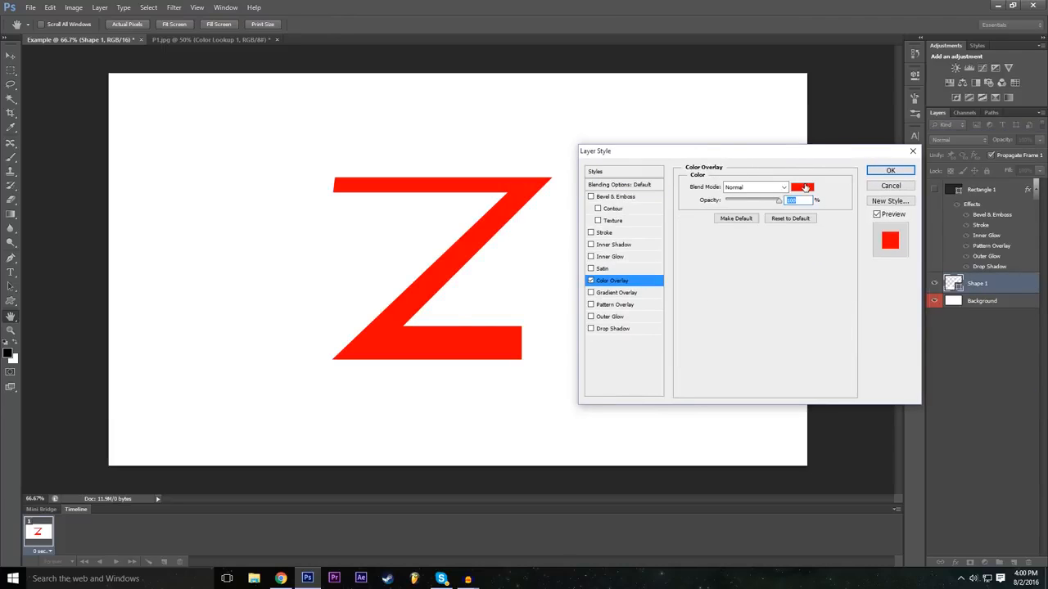
pyautogui.click(802, 186)
pyautogui.moveTo(445, 276); pyautogui.dragTo(204, 392)
pyautogui.moveTo(334, 280); pyautogui.dragTo(288, 343)
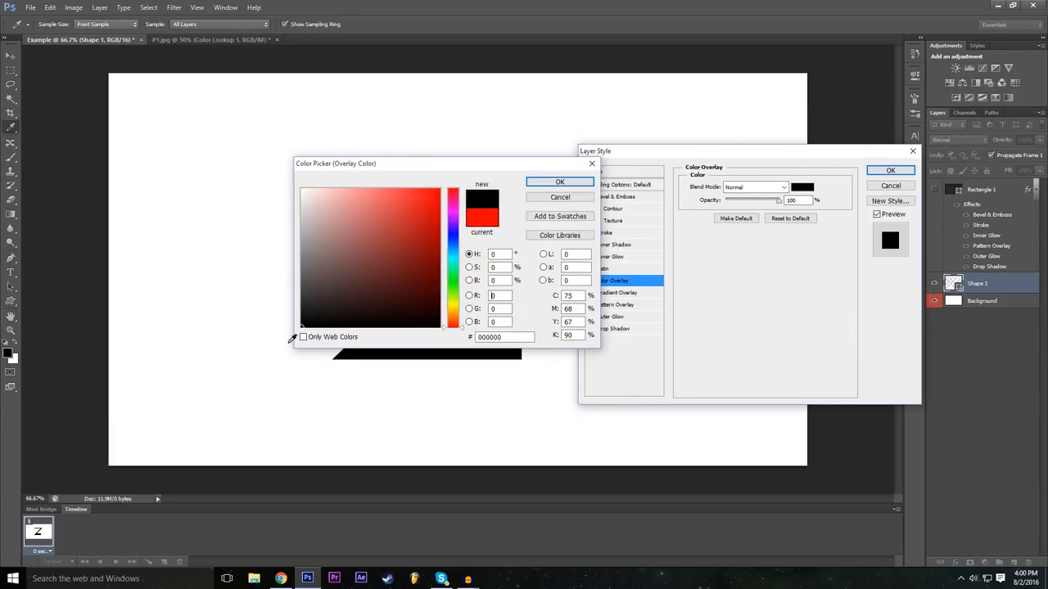
pyautogui.moveTo(429, 178); pyautogui.dragTo(525, 232)
pyautogui.click(657, 236)
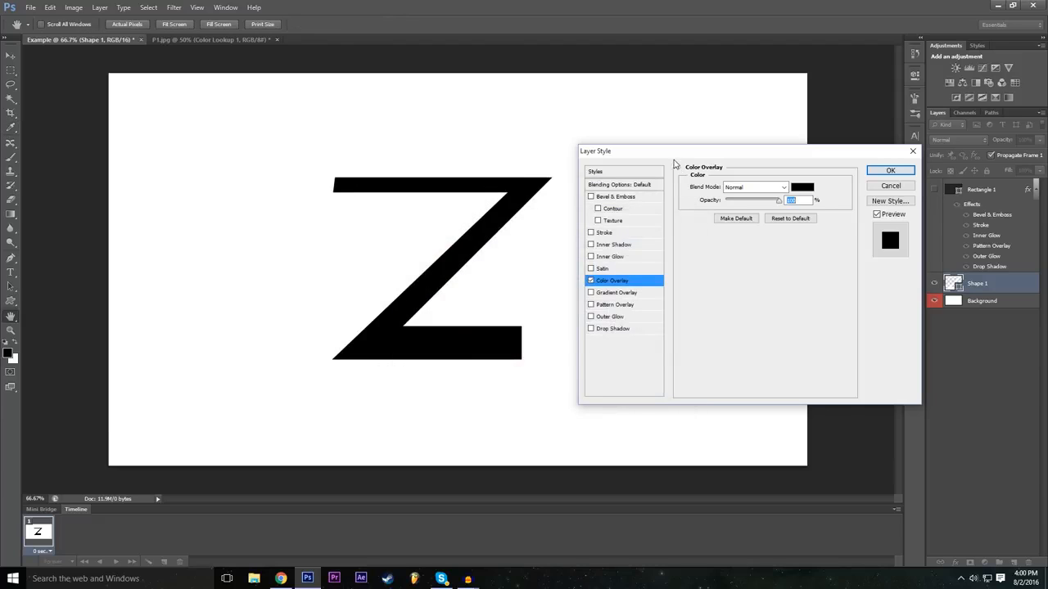
# Step: Add an Outer Glow to the Z and set its glow colour to pure red (ff0000)
pyautogui.click(595, 318)
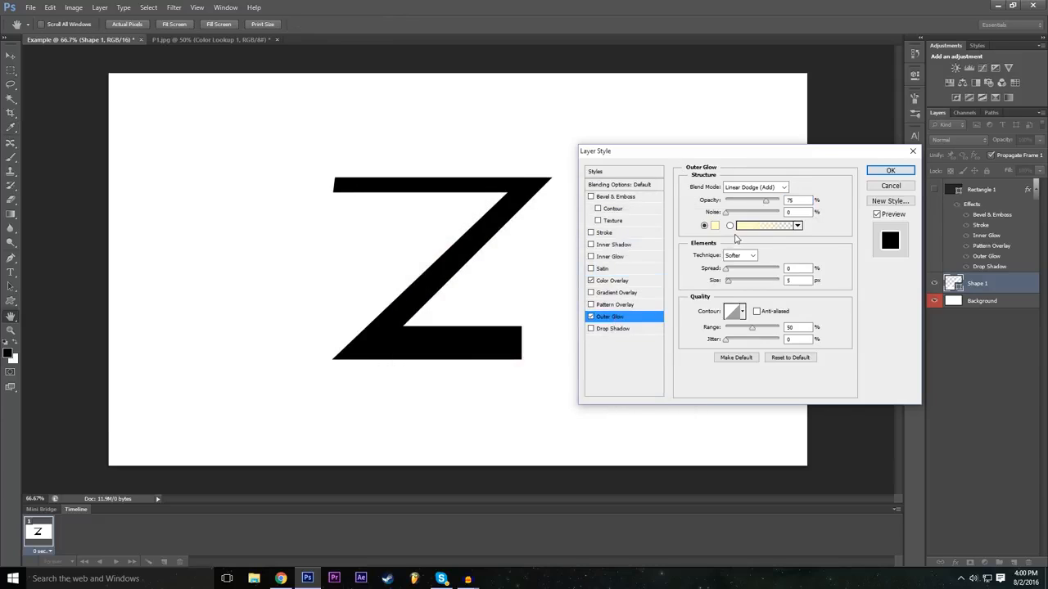
pyautogui.click(715, 226)
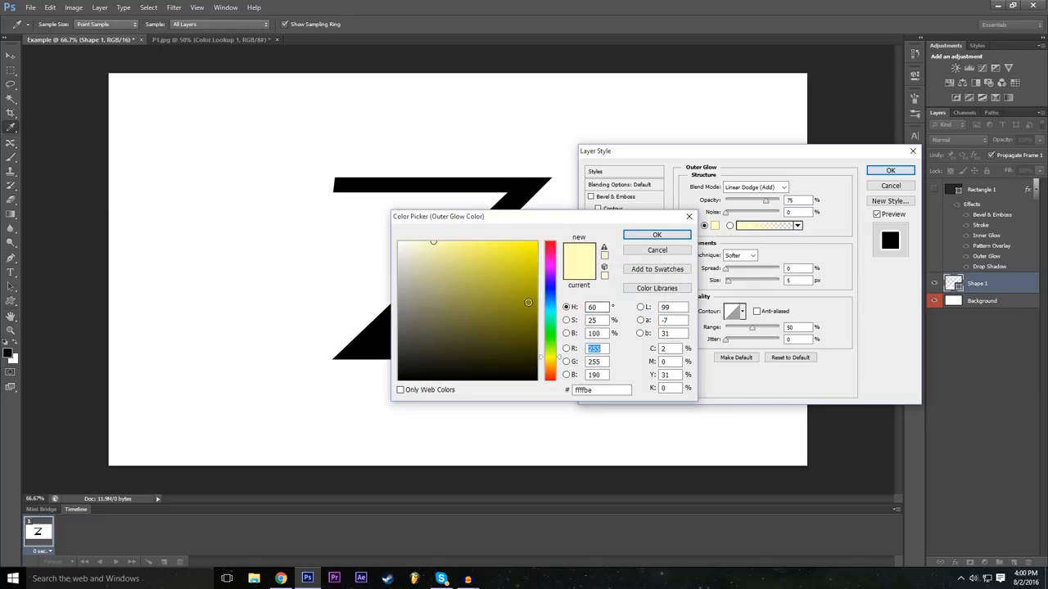
pyautogui.click(551, 244)
pyautogui.click(538, 242)
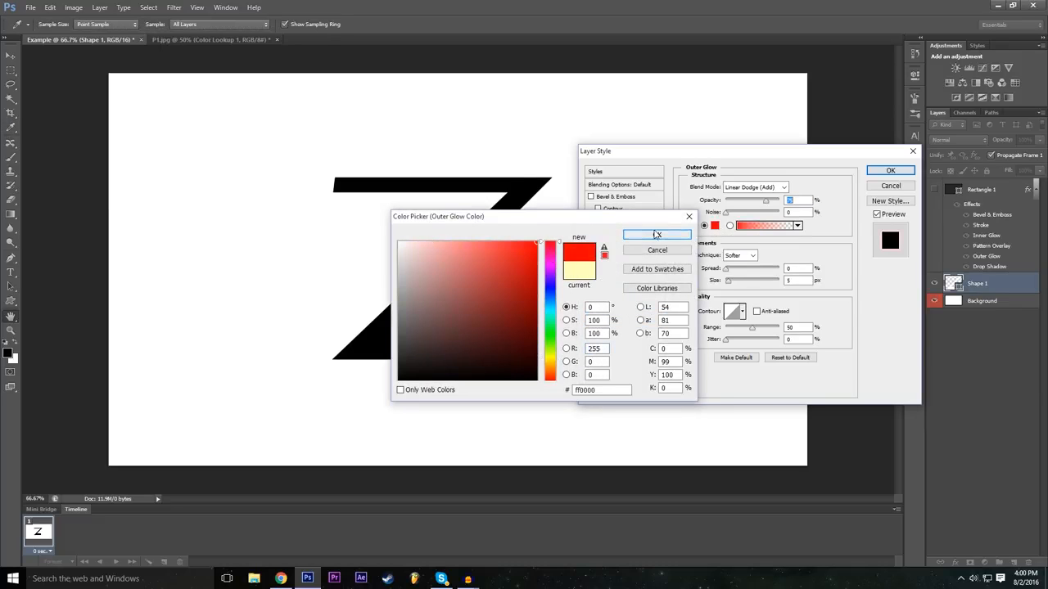
pyautogui.click(656, 235)
# Step: Enlarge the Outer Glow to a size of 46 px with more spread, apply the style and hide the Background layer
pyautogui.moveTo(731, 281); pyautogui.dragTo(742, 270)
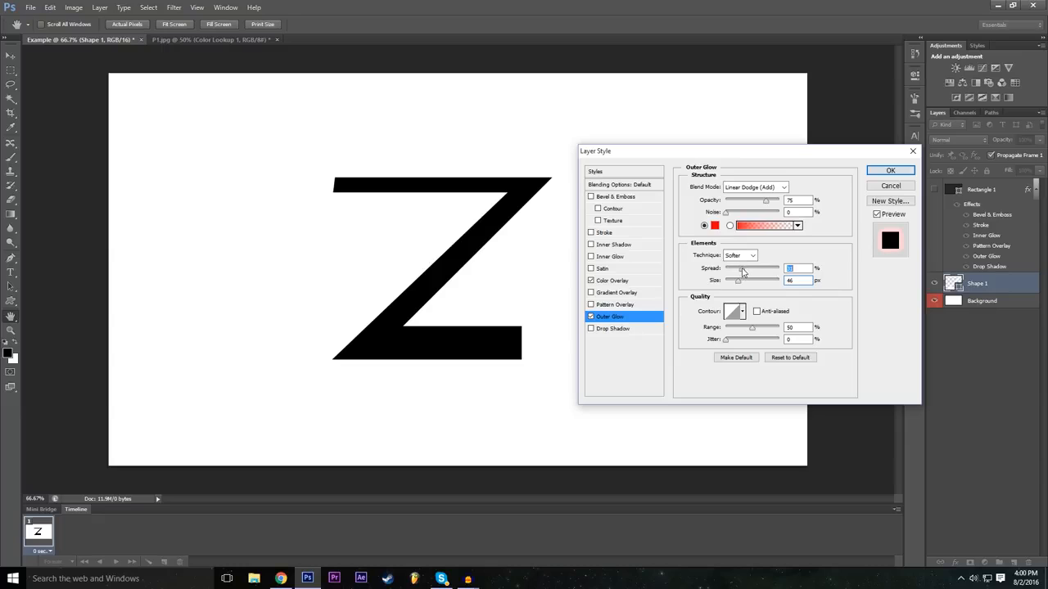
pyautogui.moveTo(818, 156); pyautogui.dragTo(823, 165)
pyautogui.click(880, 178)
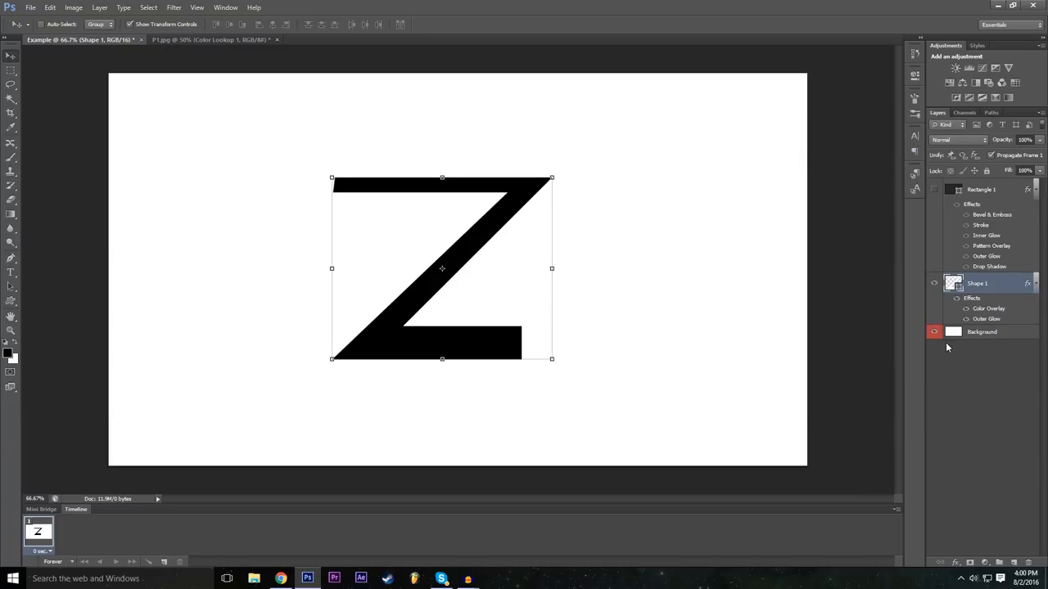
pyautogui.click(934, 331)
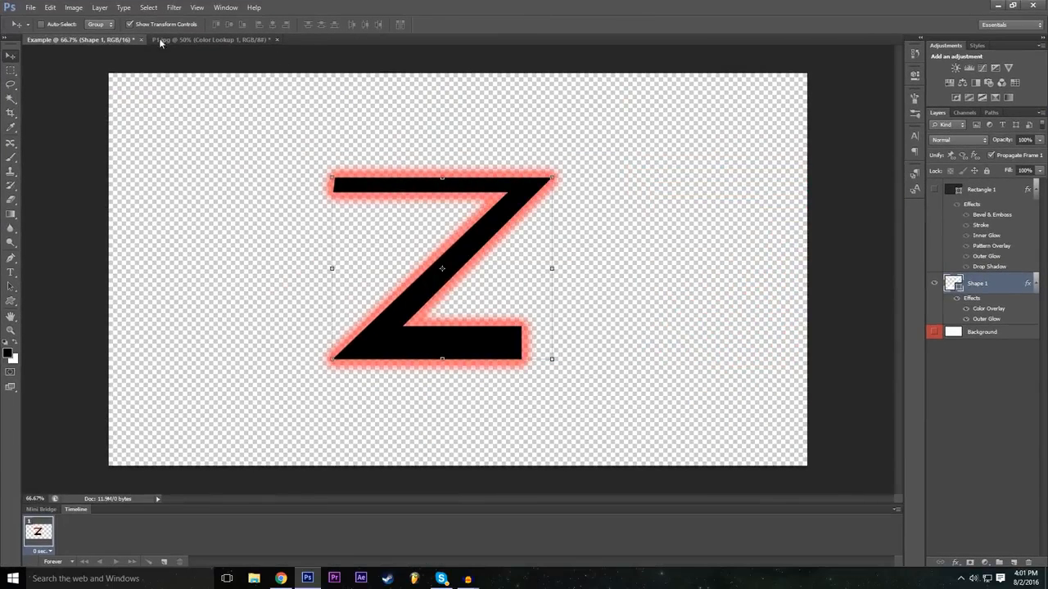
# Step: Compare the P1.jpg car composite with the Example document's glowing Z, ending on P1.jpg
pyautogui.click(229, 38)
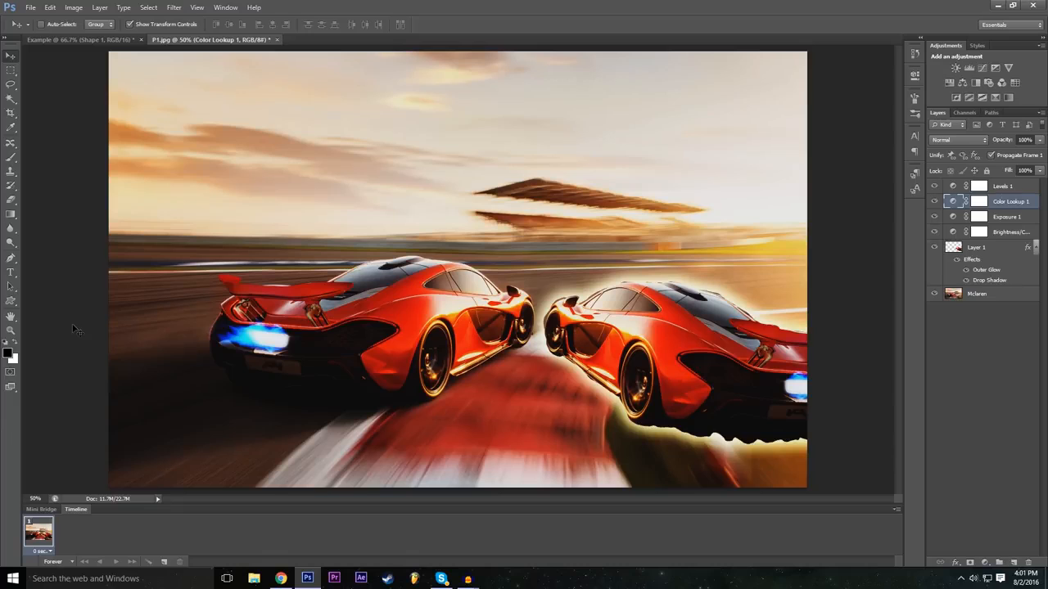
pyautogui.click(123, 38)
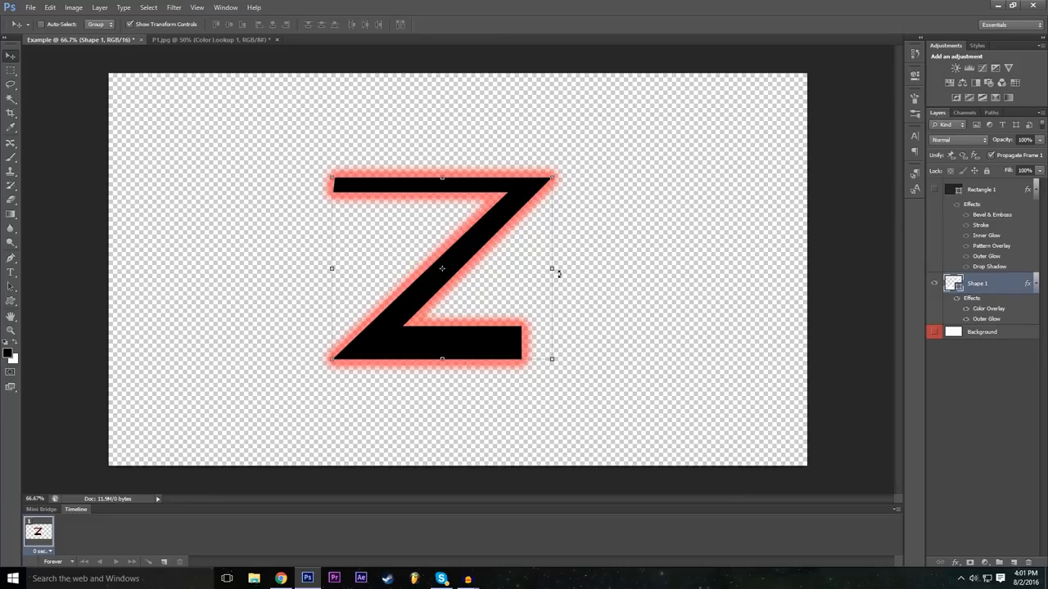
pyautogui.click(246, 40)
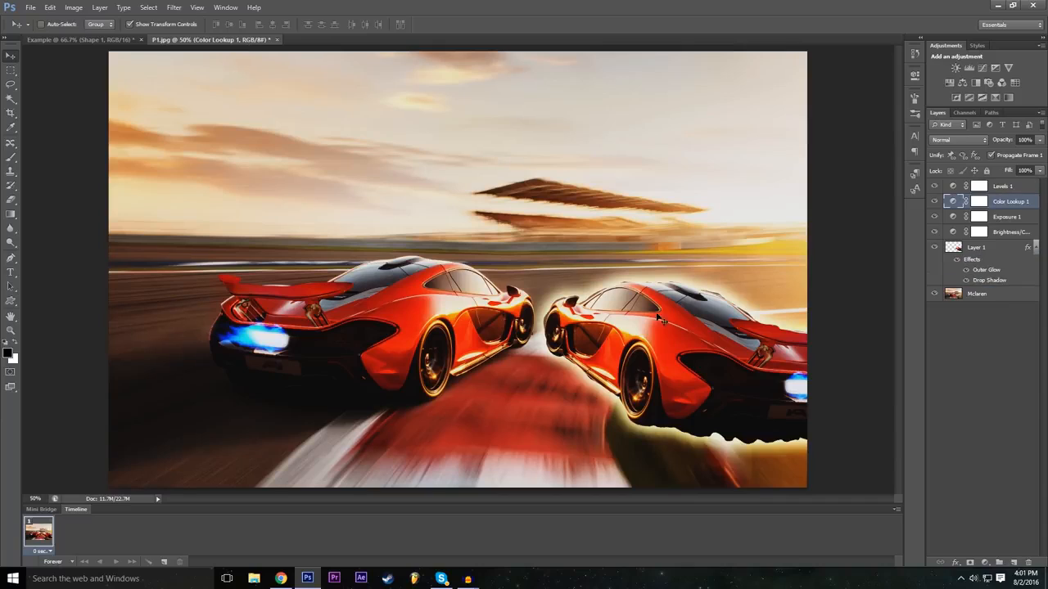